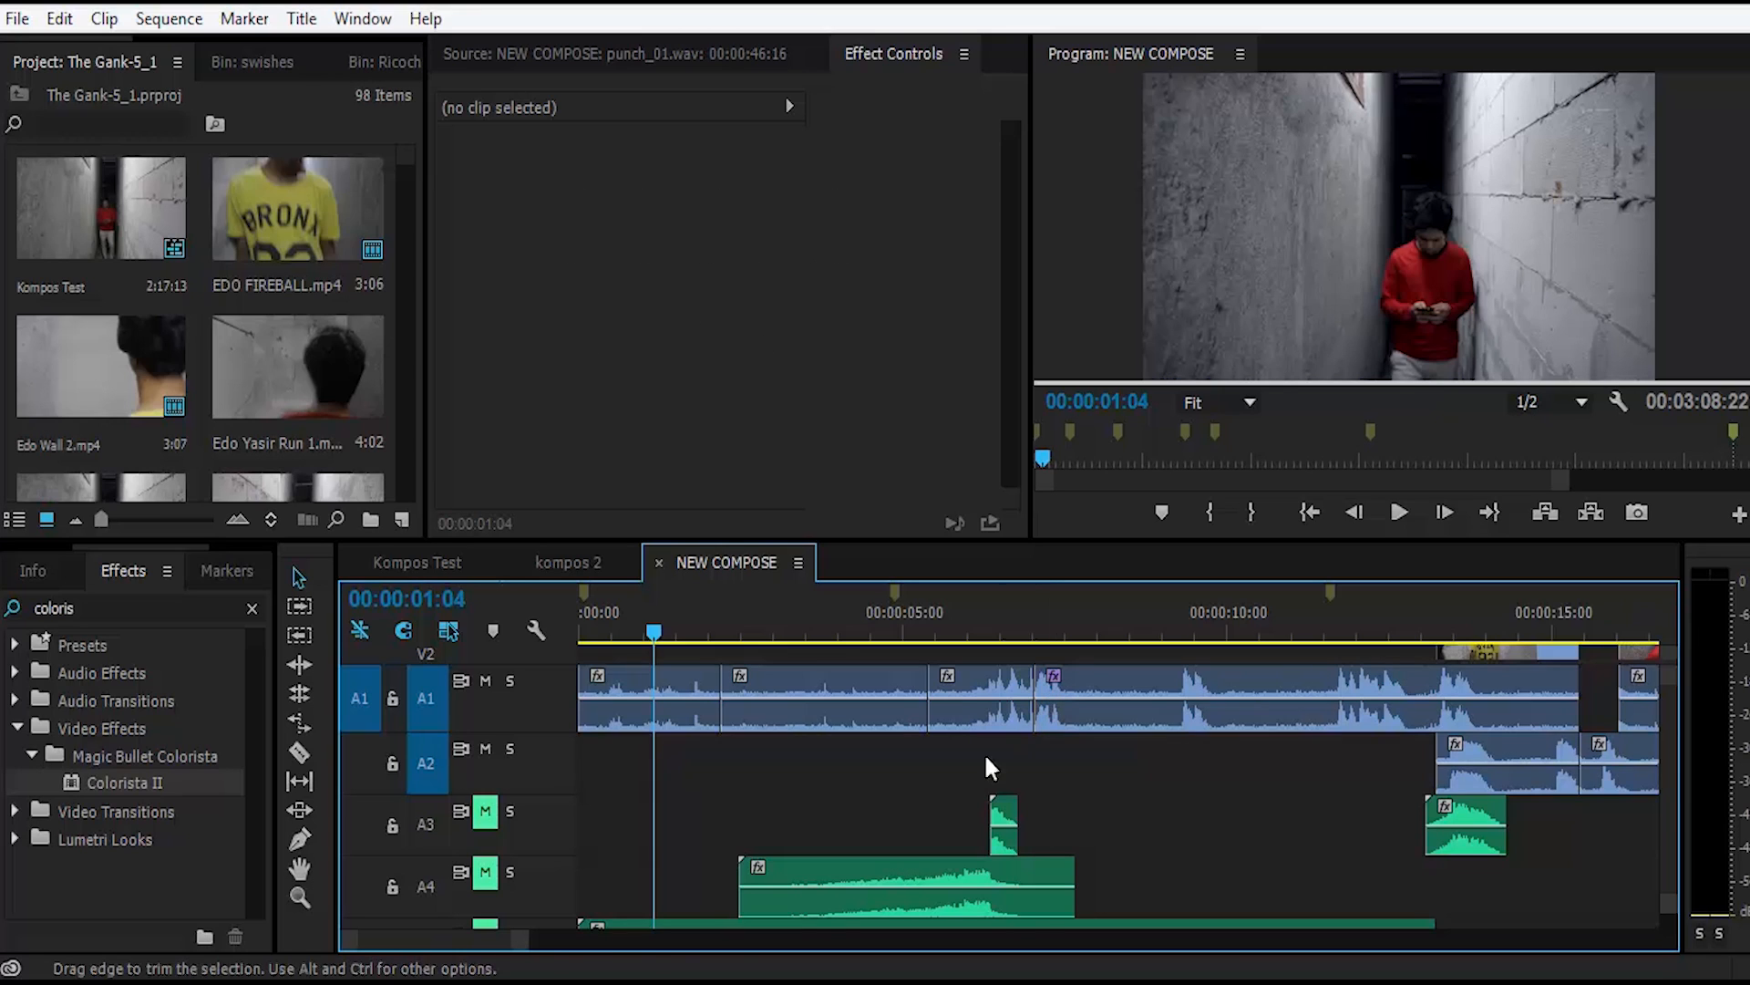
Step: Examine the audio tracks of the NEW COMPOSE sequence, from the opening clips on A1 down to the Master track
click(825, 766)
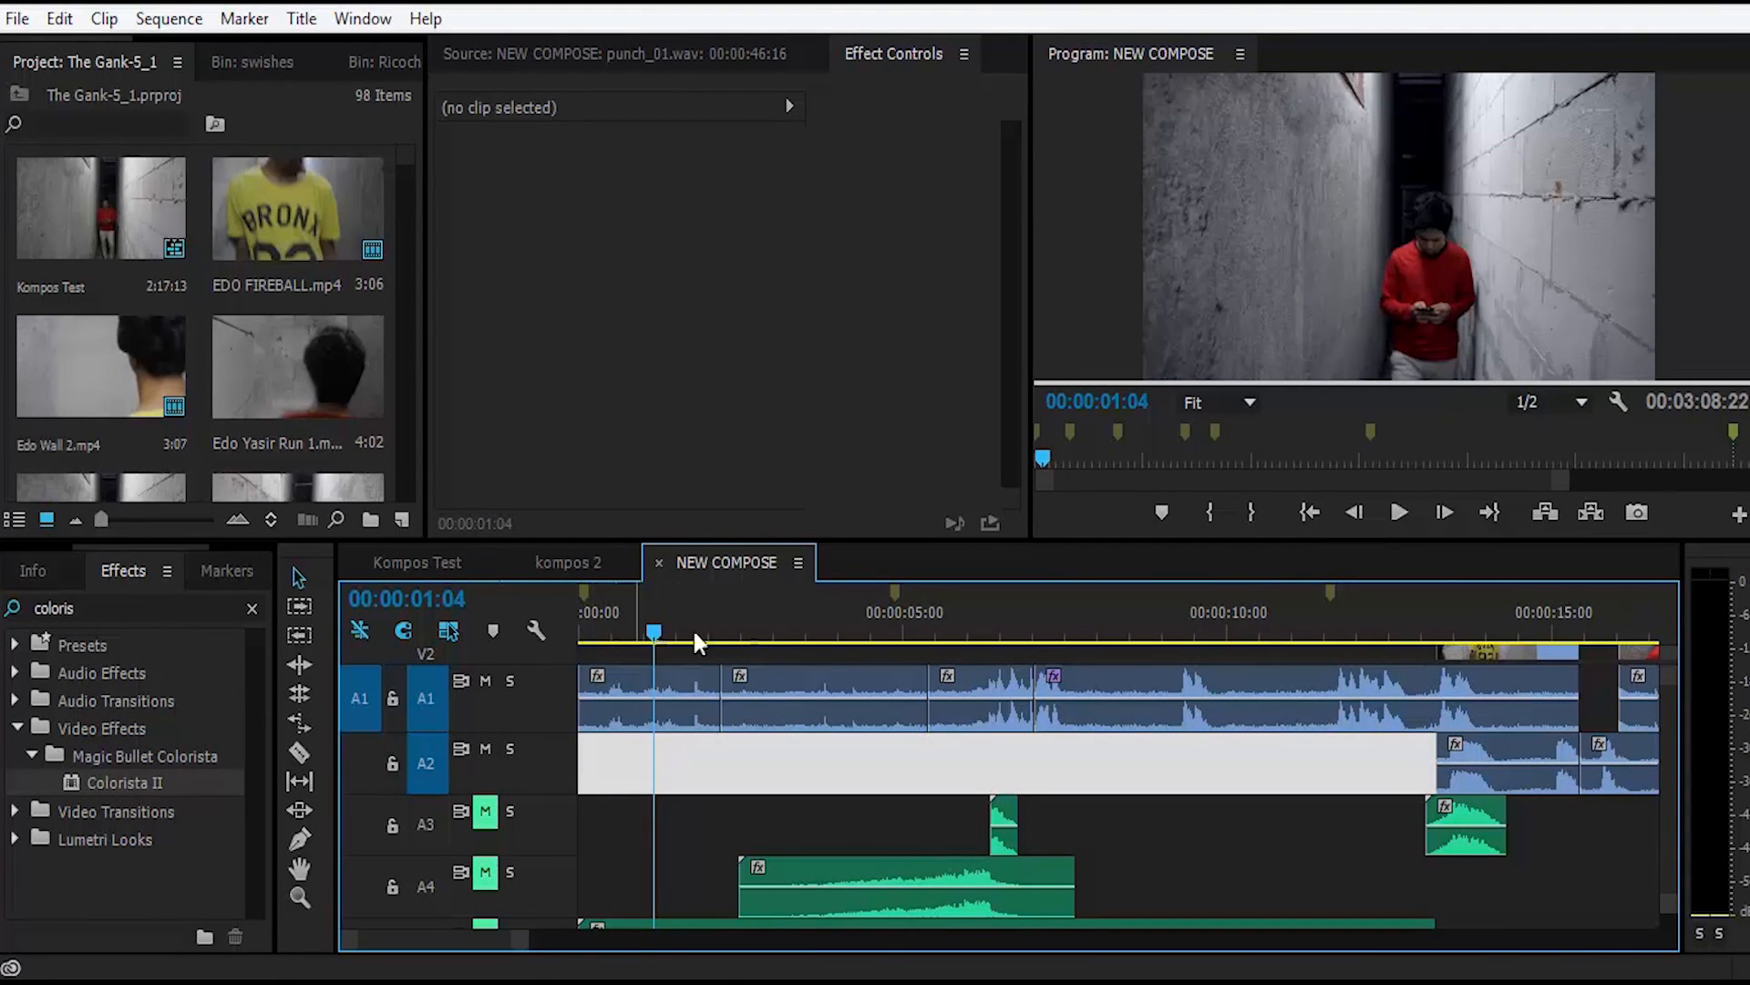
click(777, 629)
scroll(1270, 651, down, 3)
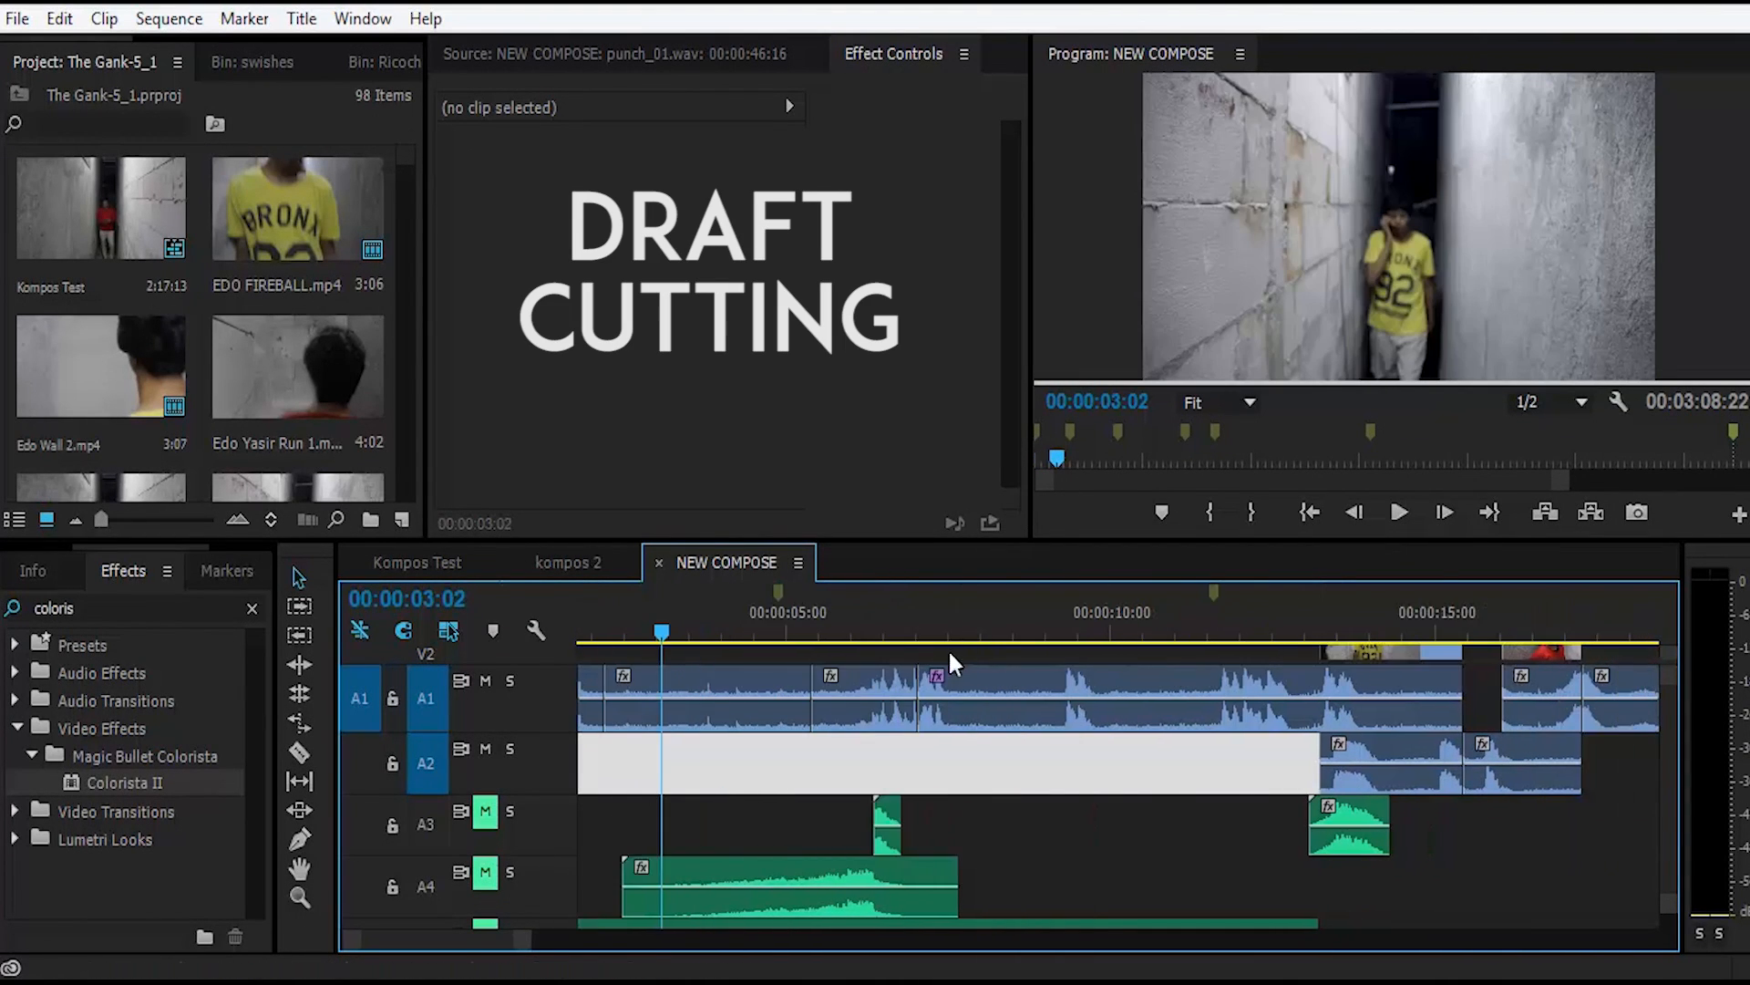
scroll(861, 659, down, 1)
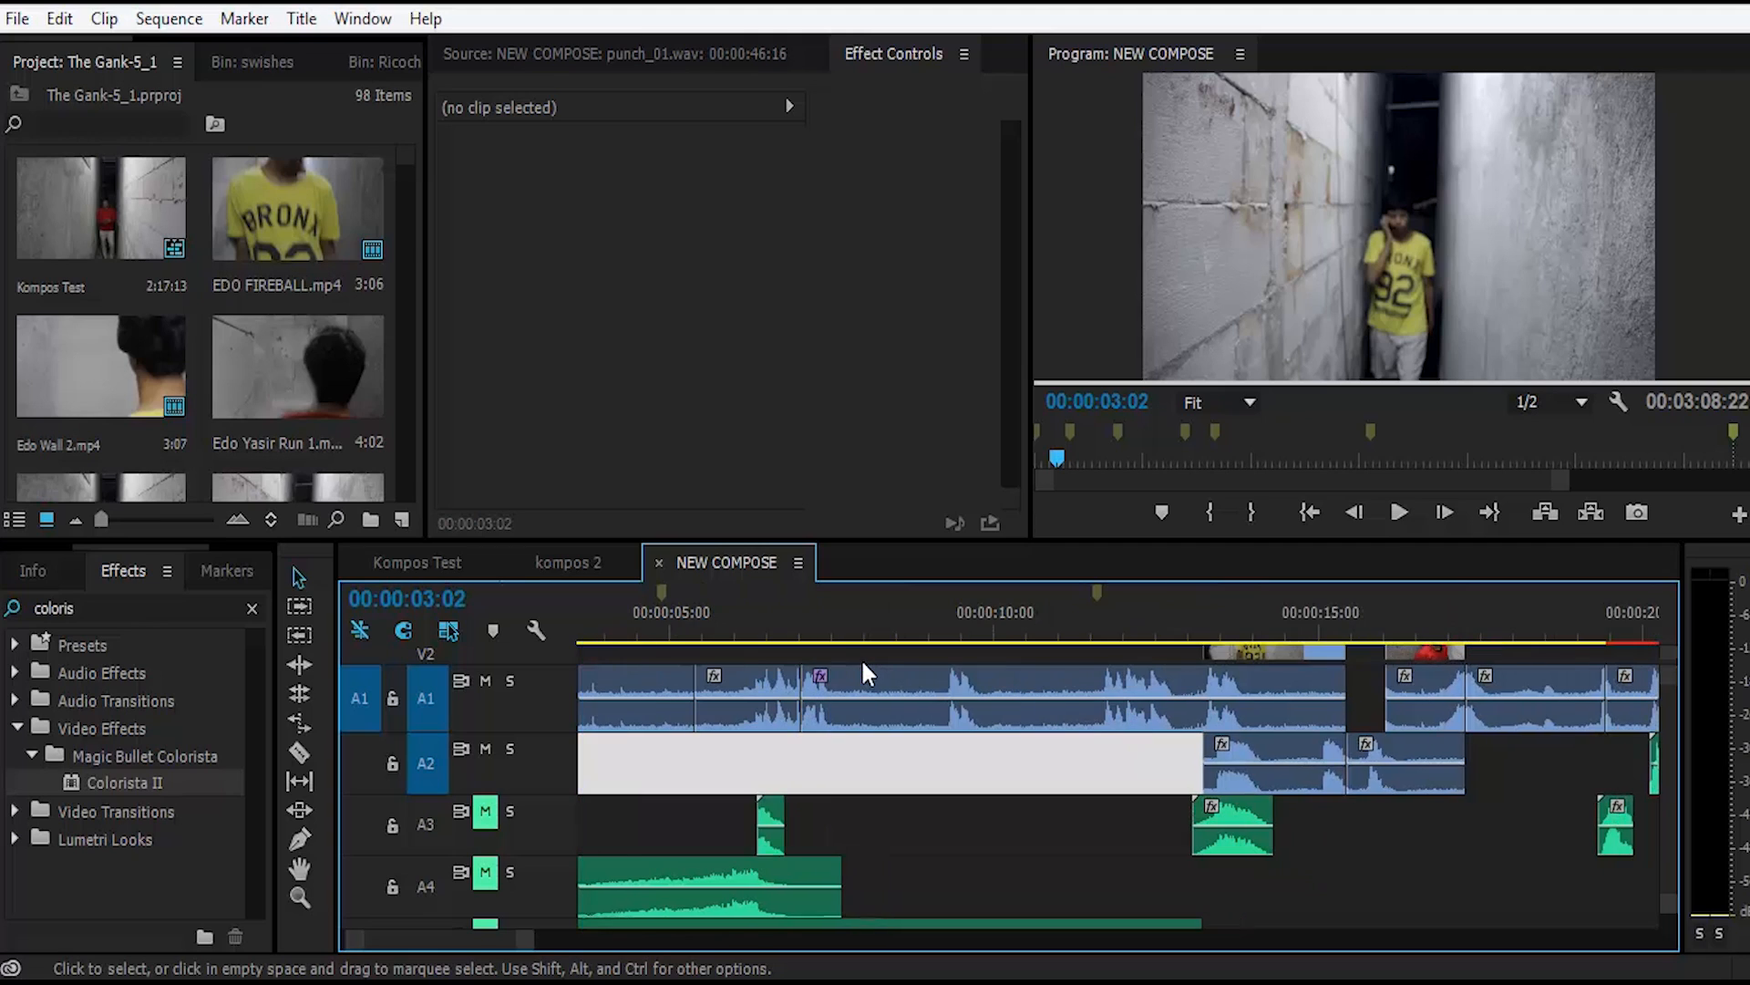
scroll(851, 654, up, 6)
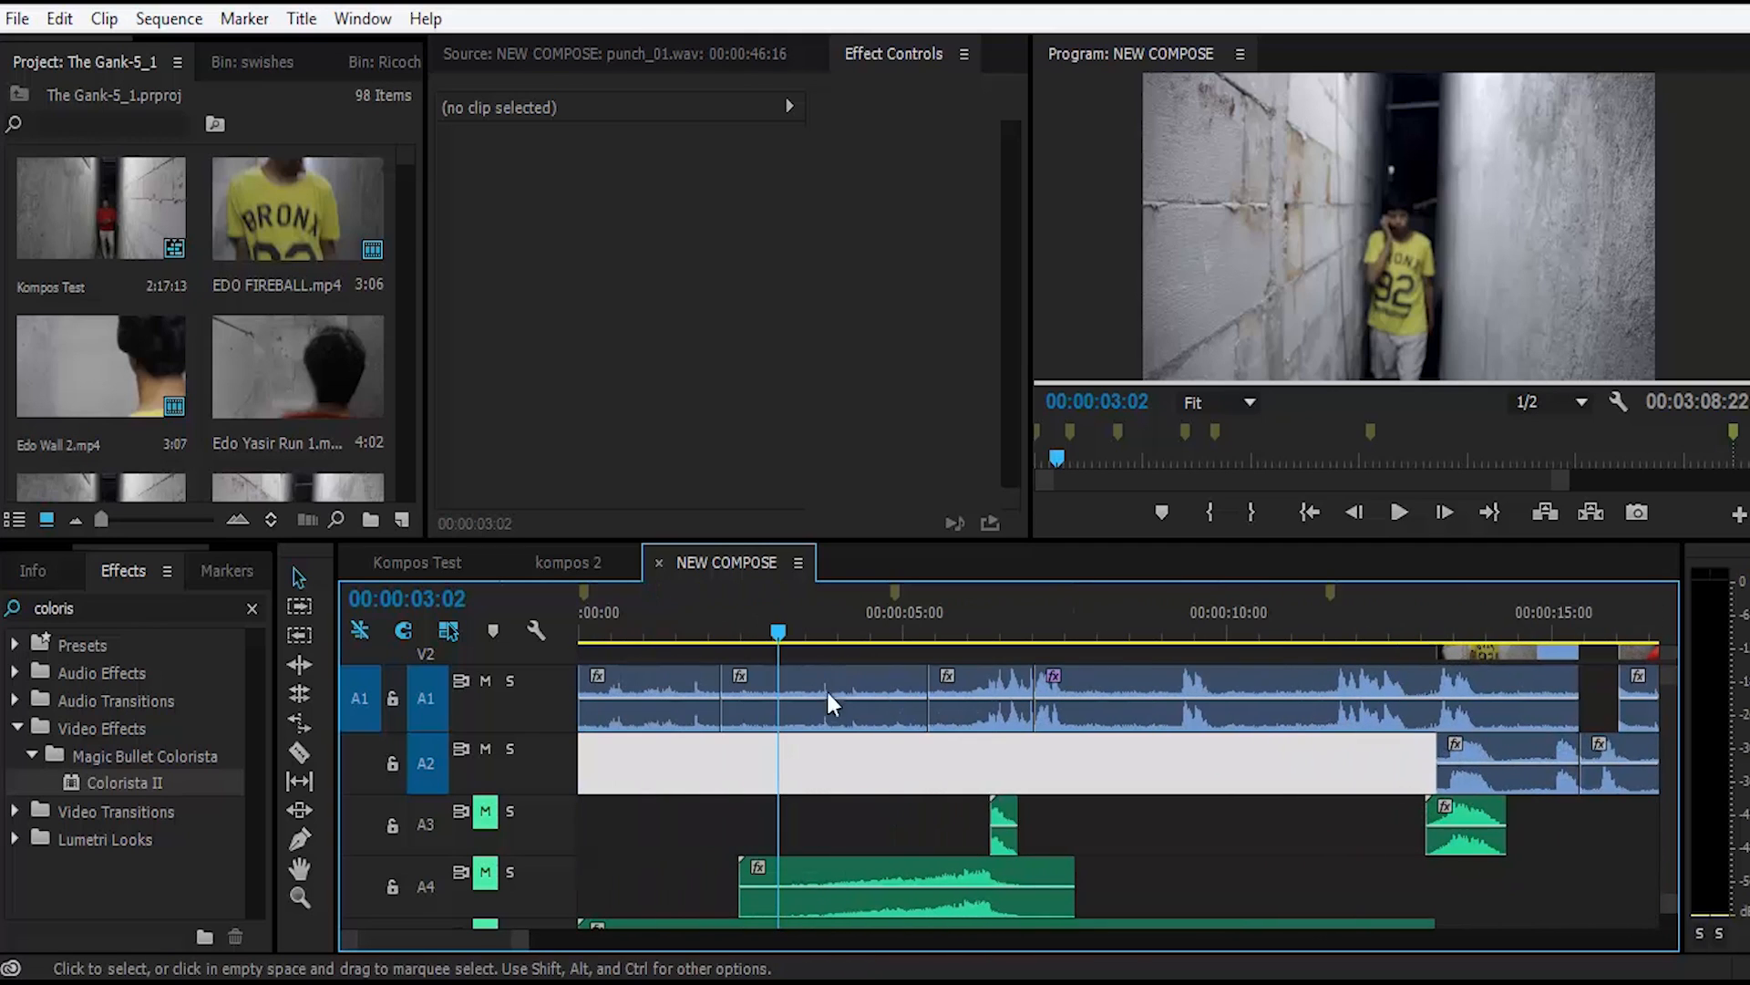
click(818, 762)
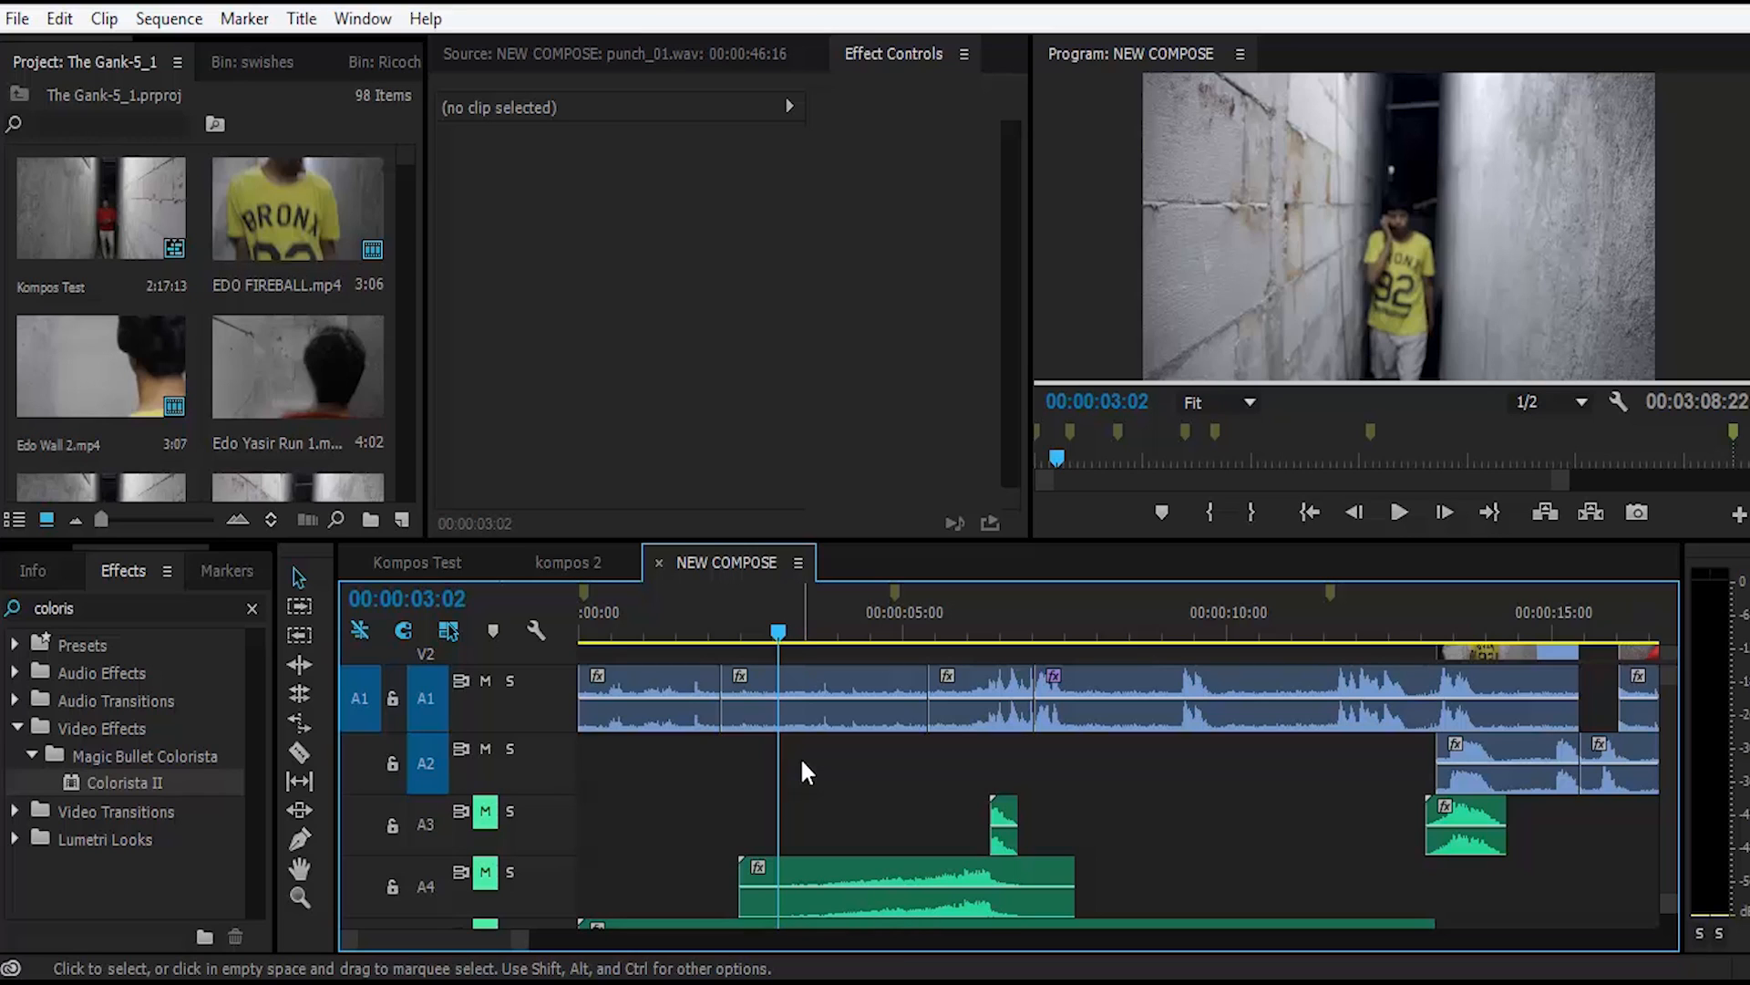
click(801, 757)
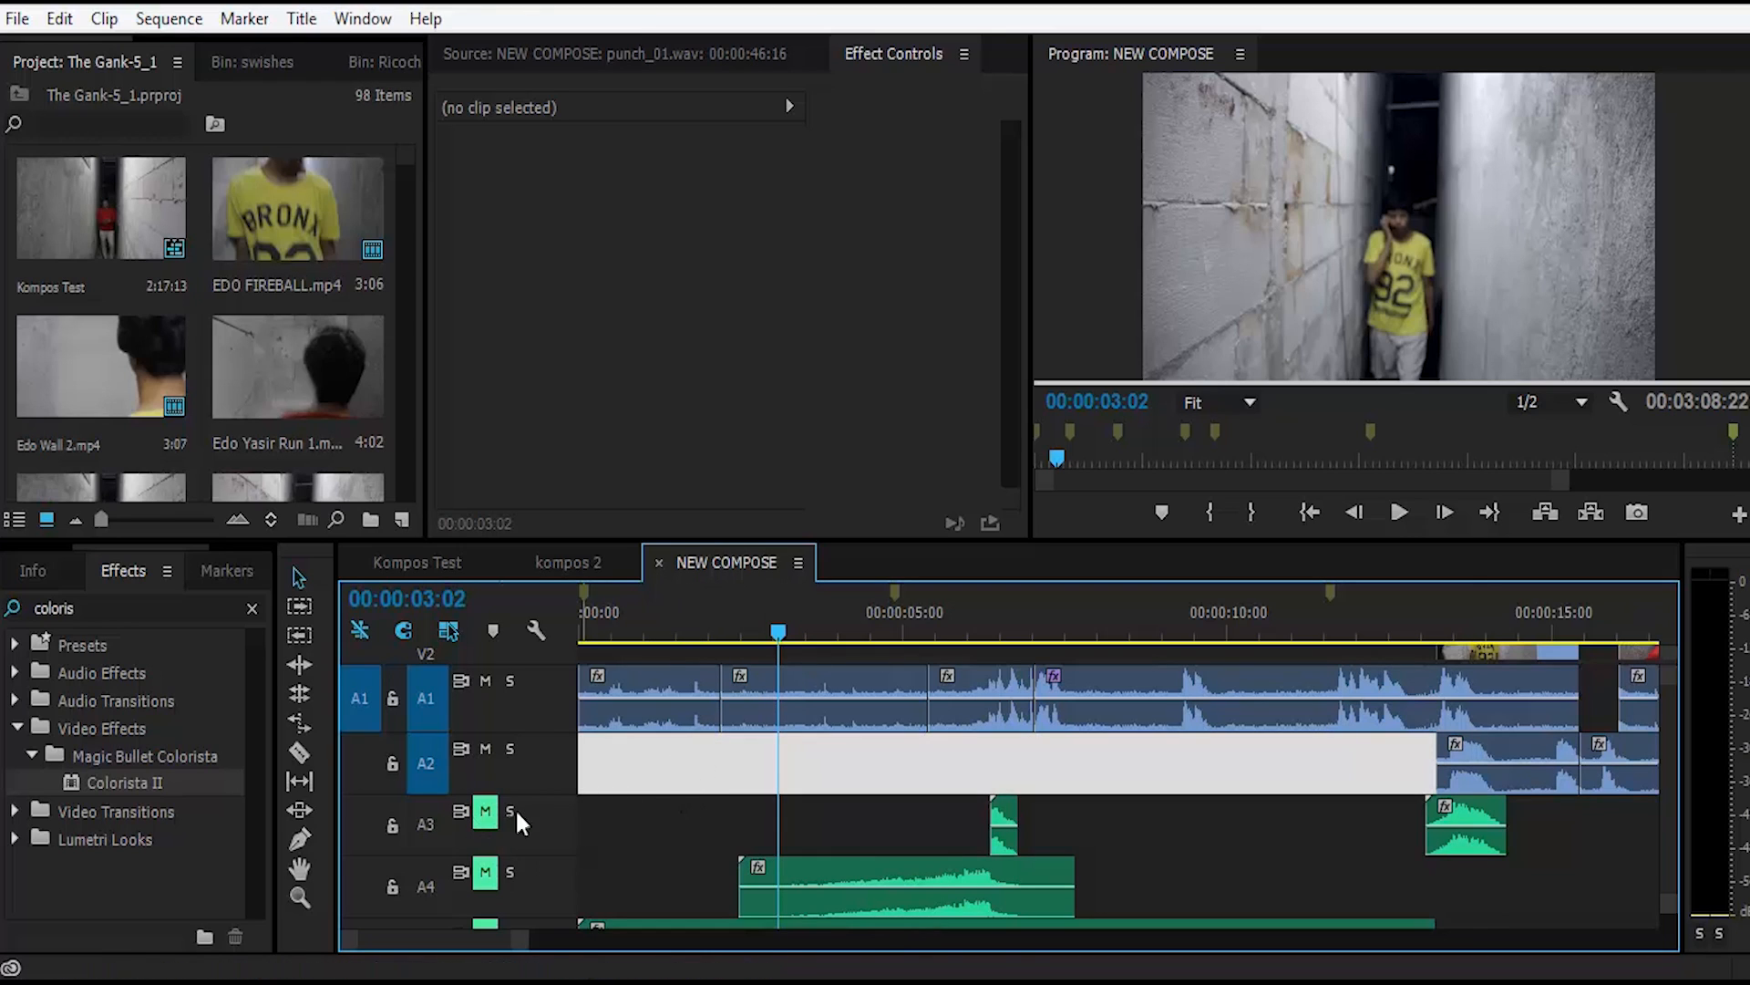
scroll(602, 777, right, 2)
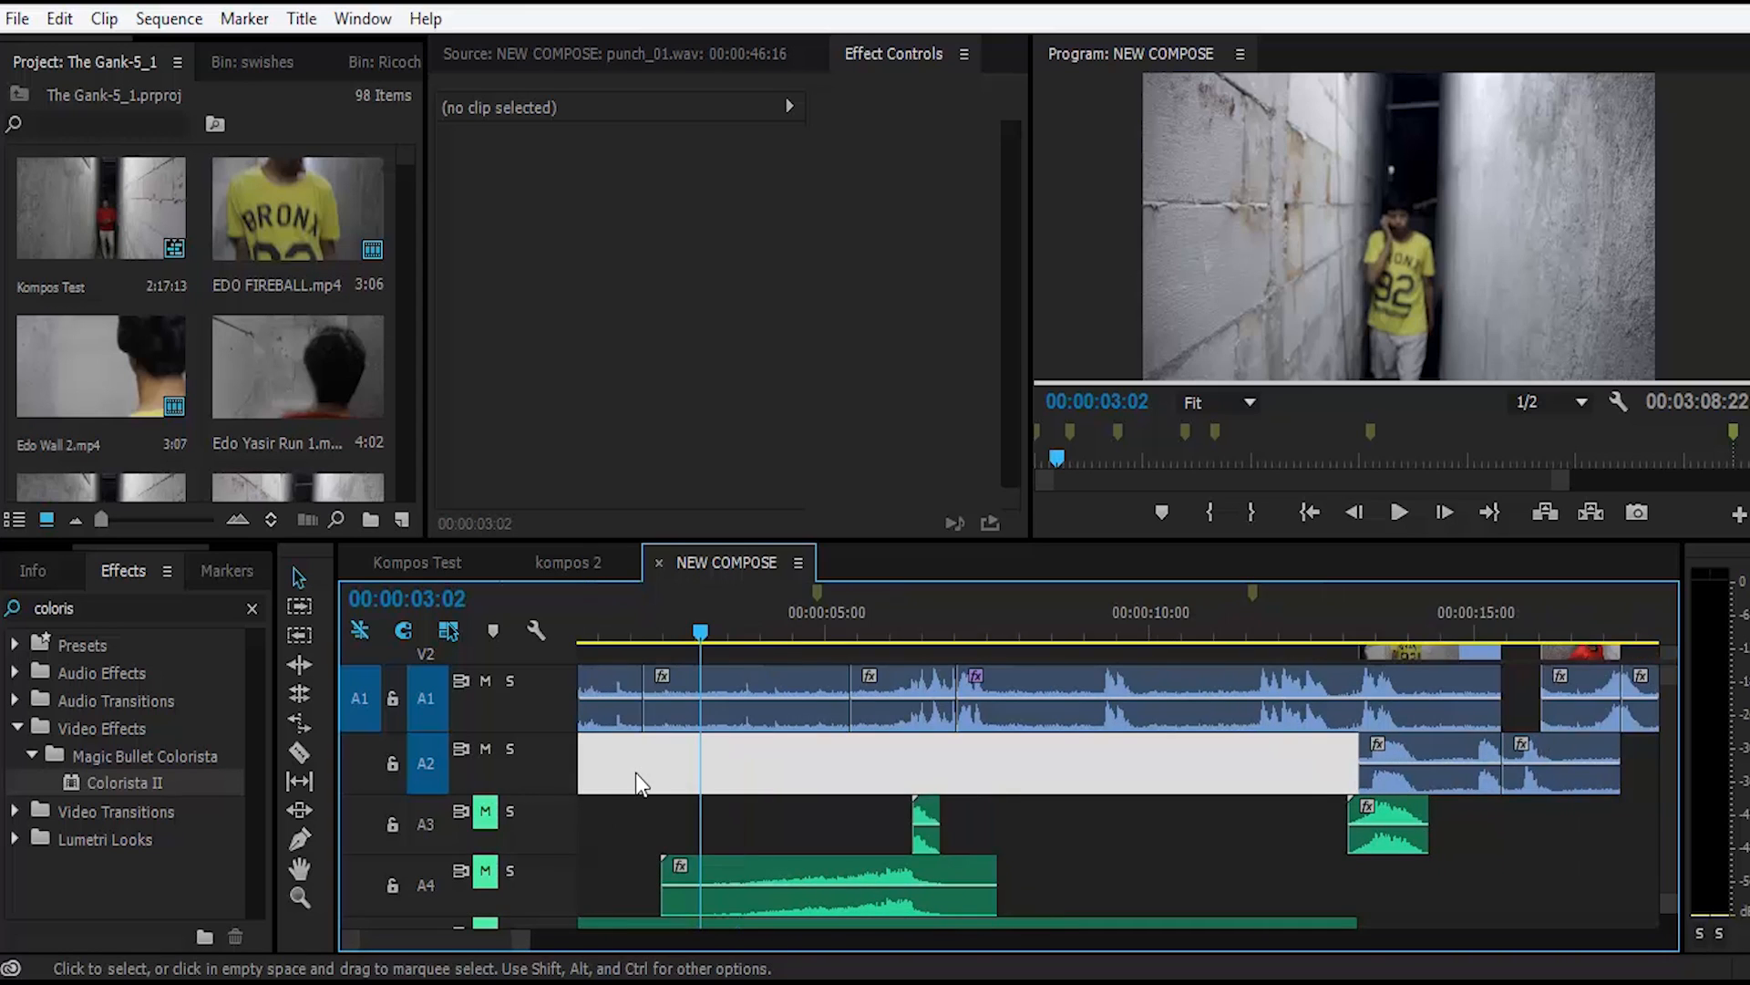
scroll(636, 771, down, 1)
scroll(639, 775, down, 1)
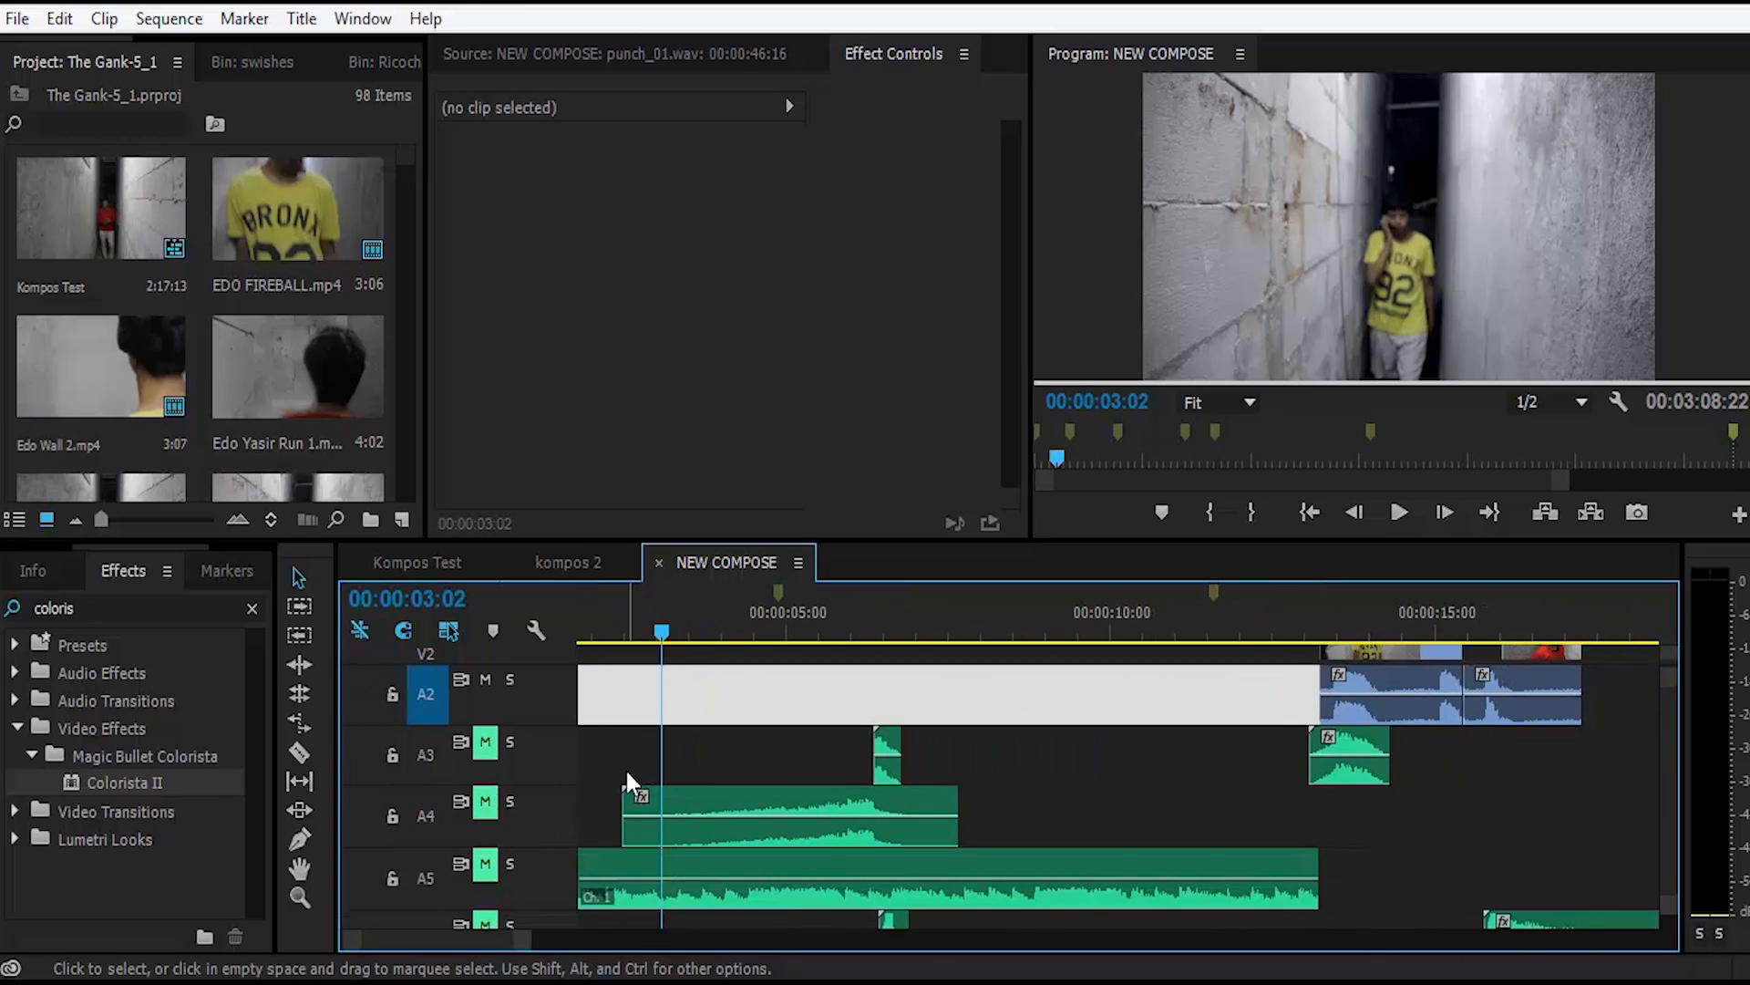
scroll(626, 768, up, 2)
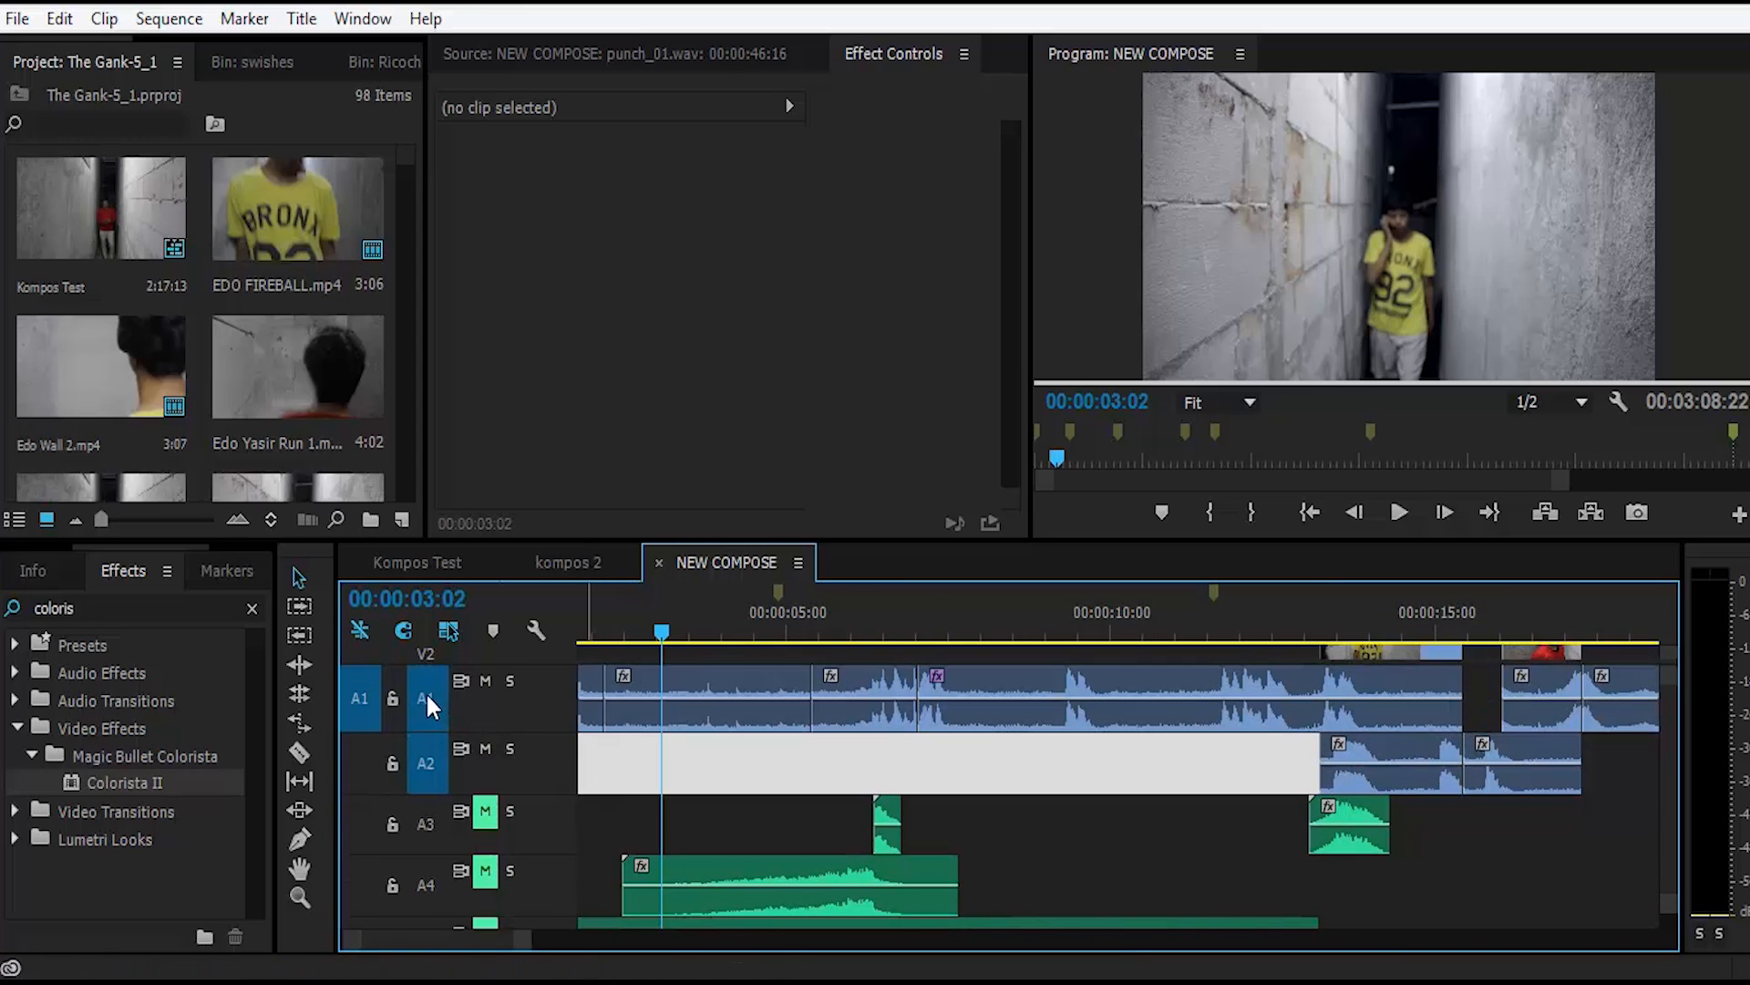
scroll(638, 817, down, 12)
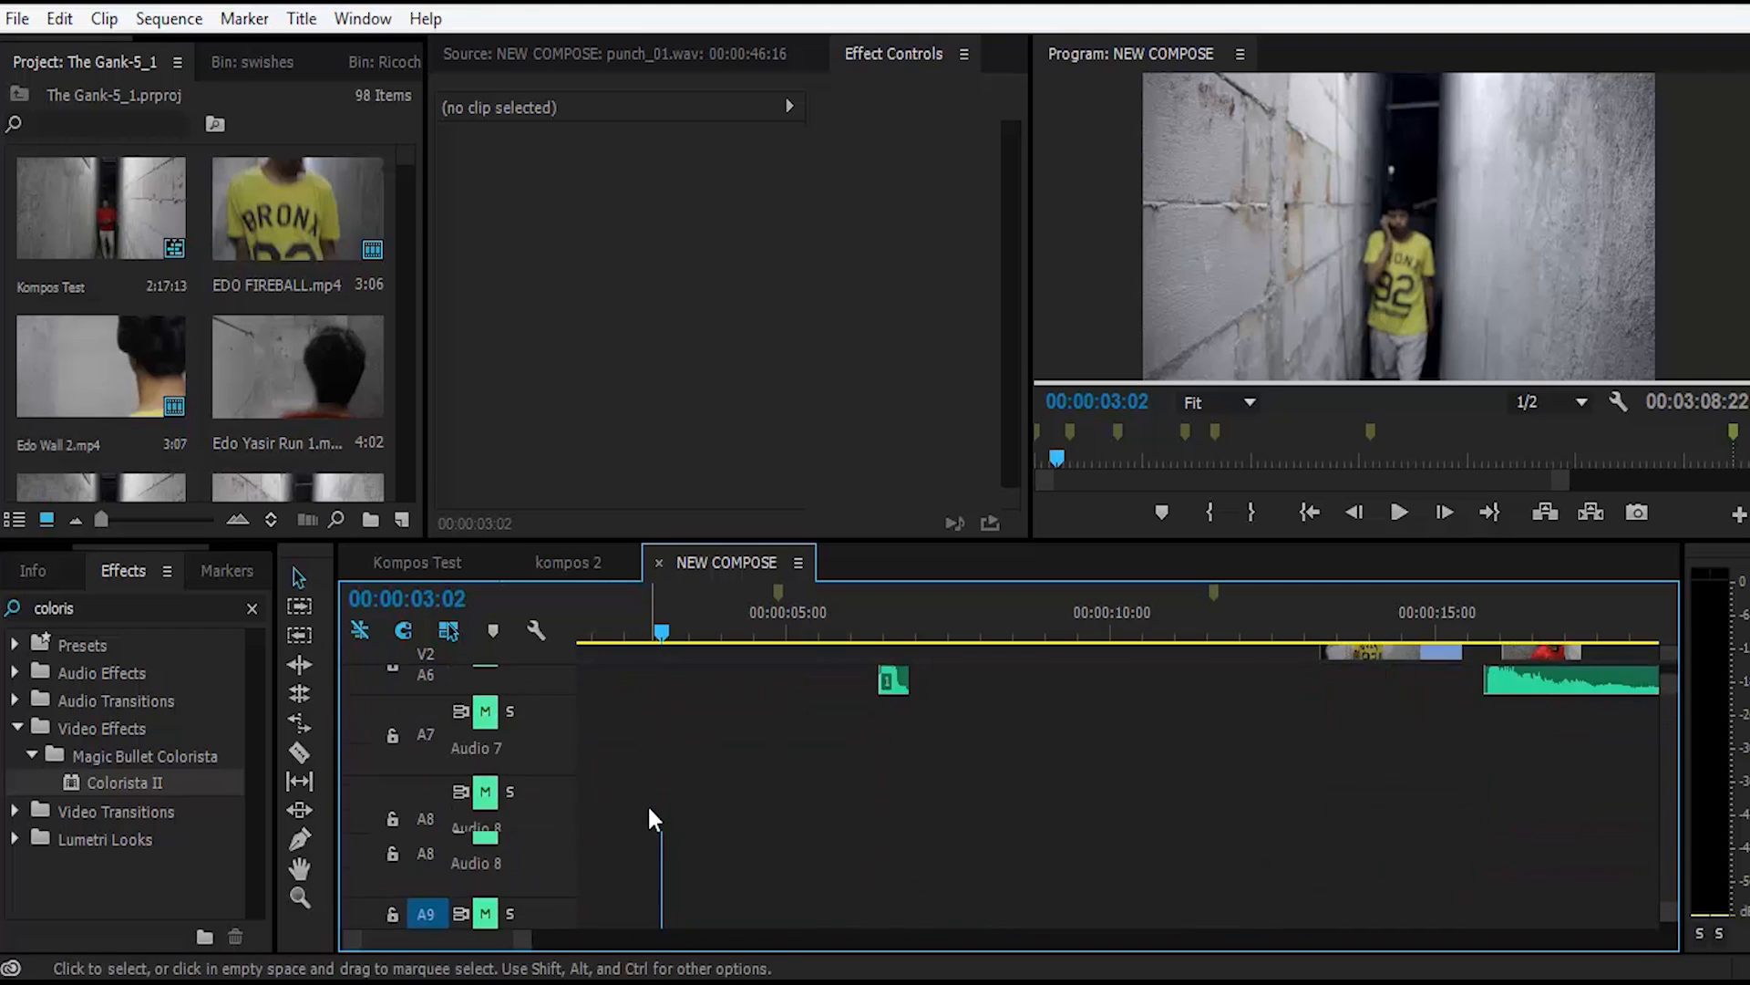
scroll(660, 783, down, 1)
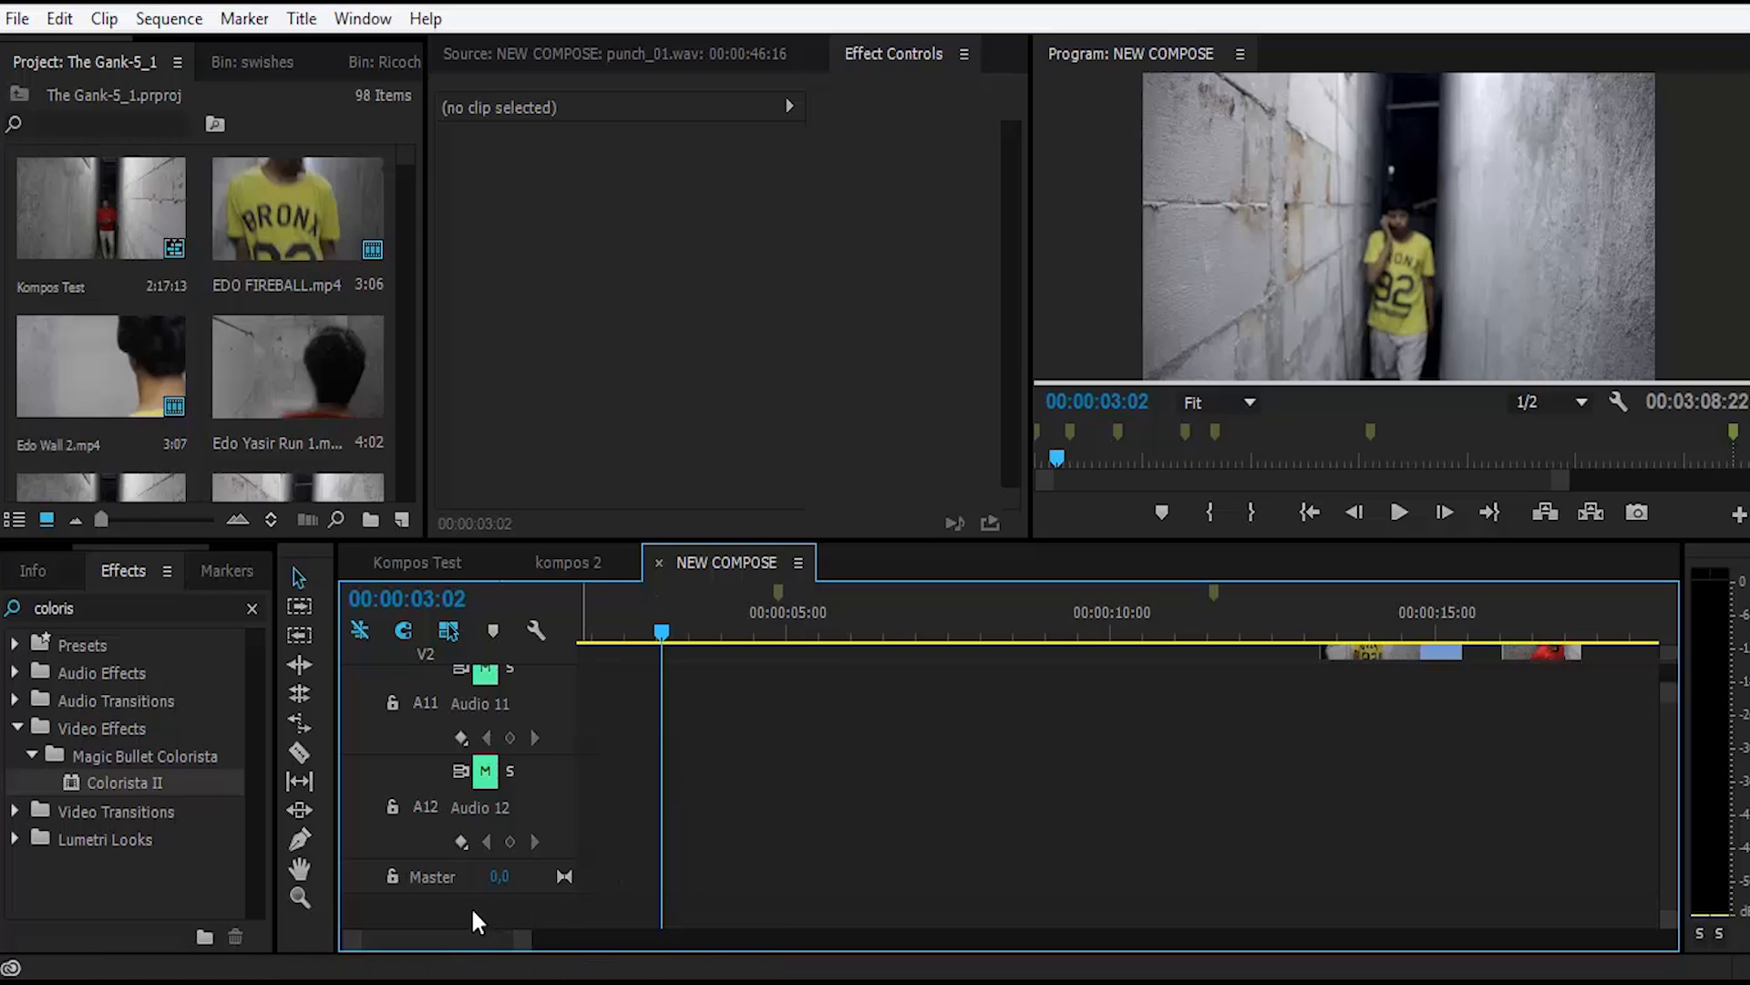
right_click(419, 905)
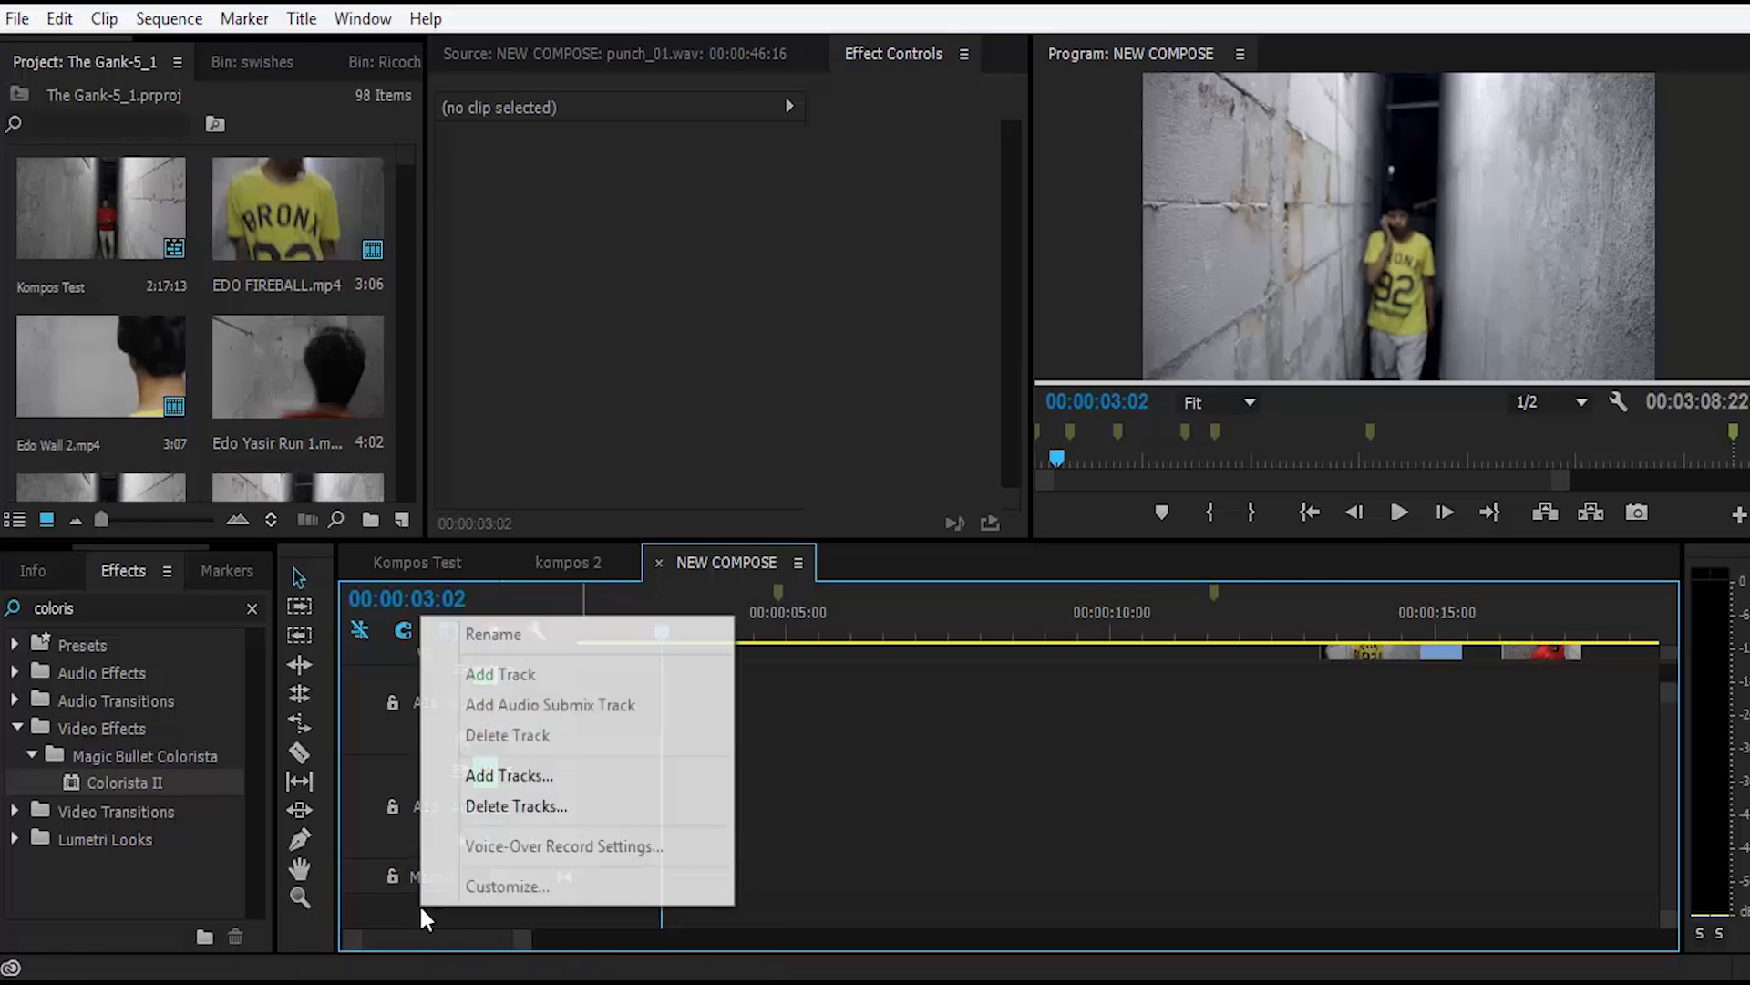
click(522, 774)
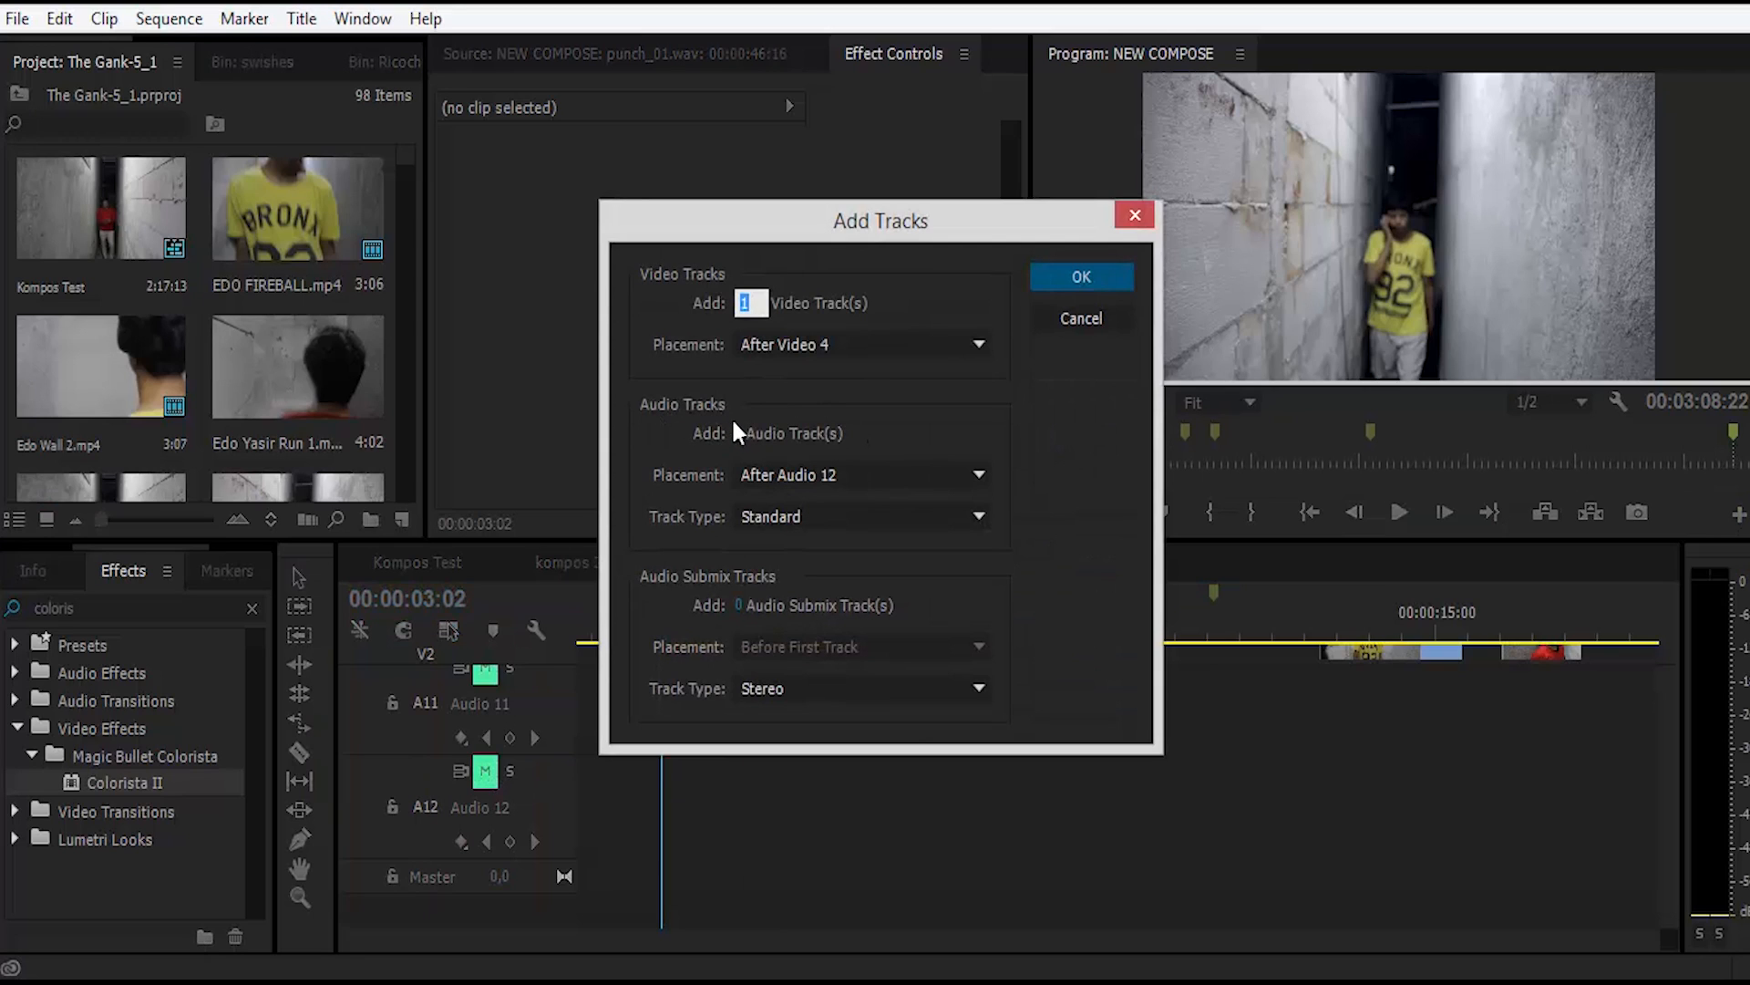
drag(738, 434, 912, 430)
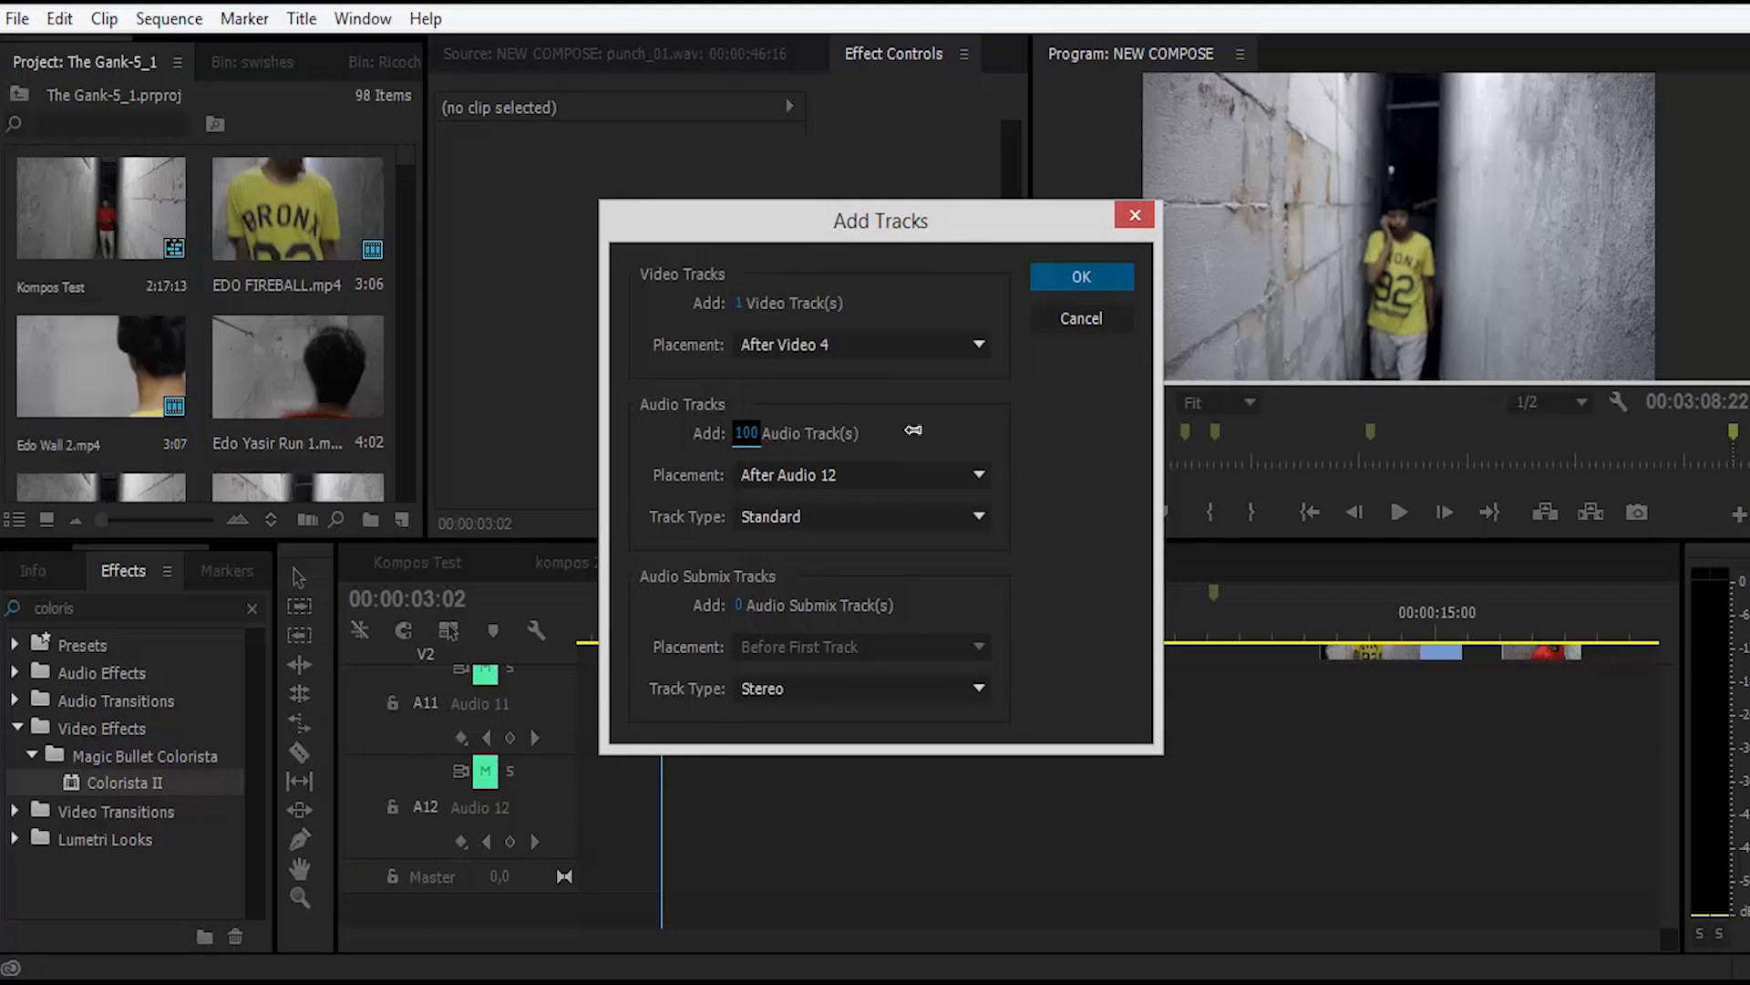
click(1092, 317)
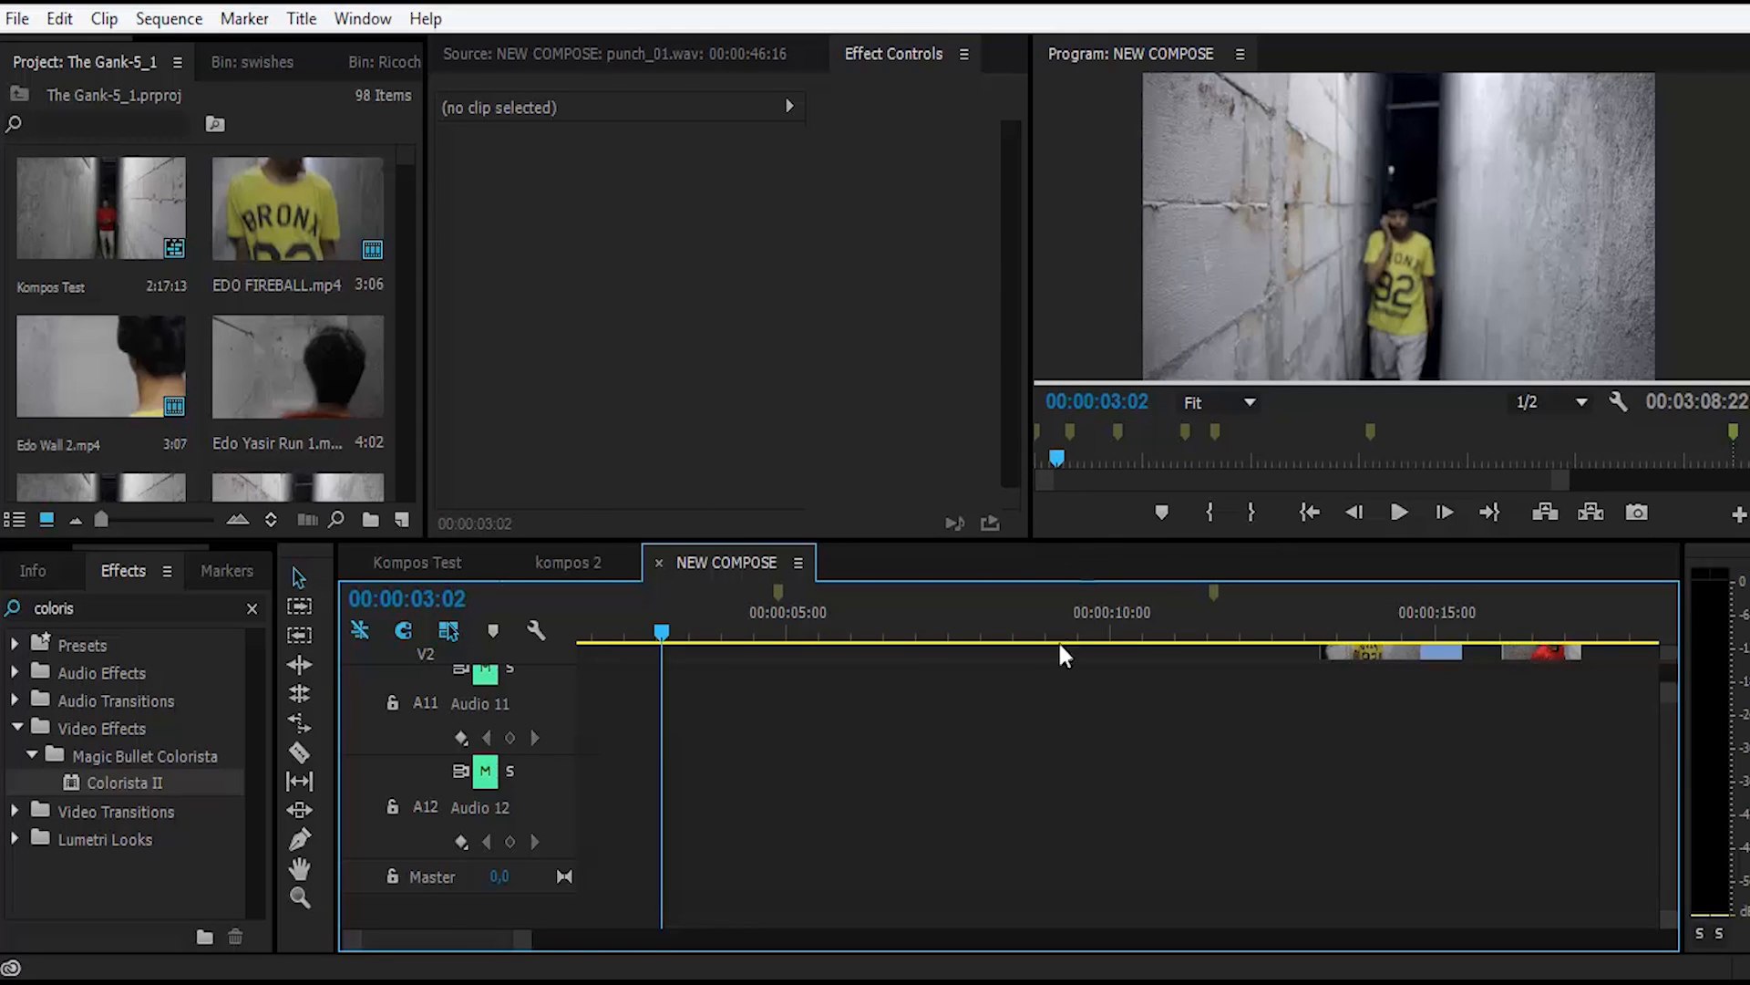
scroll(930, 769, up, 3)
scroll(853, 792, up, 5)
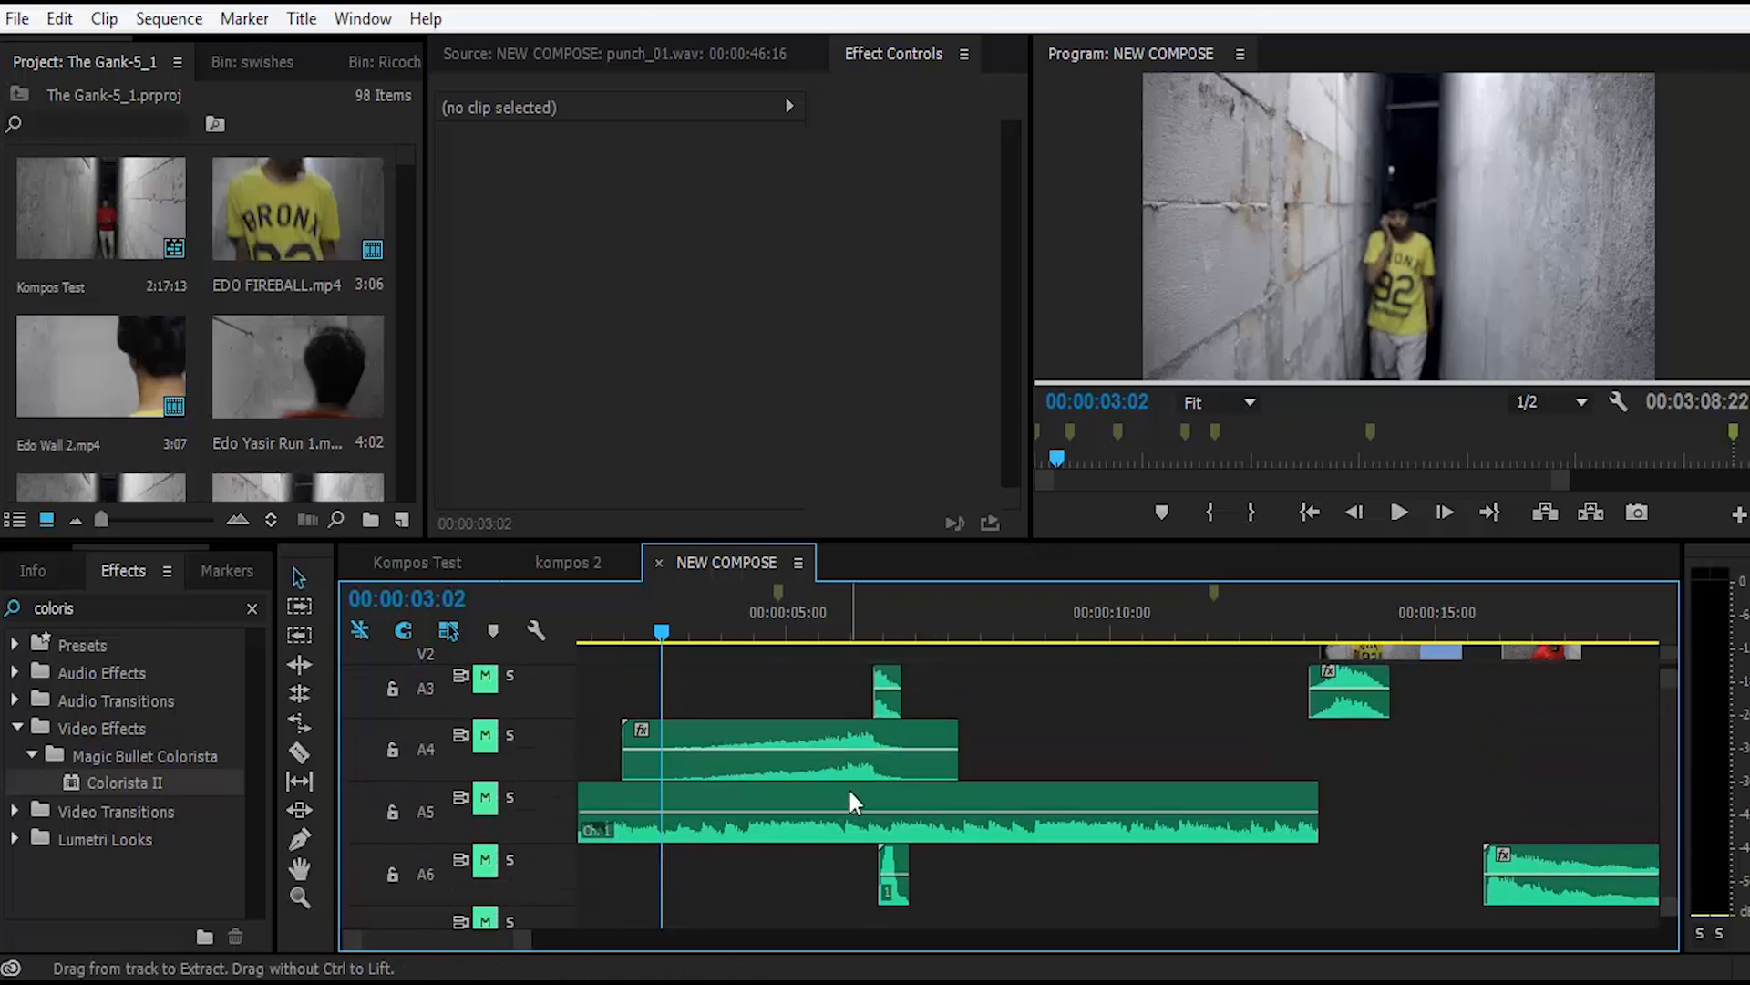
click(1074, 801)
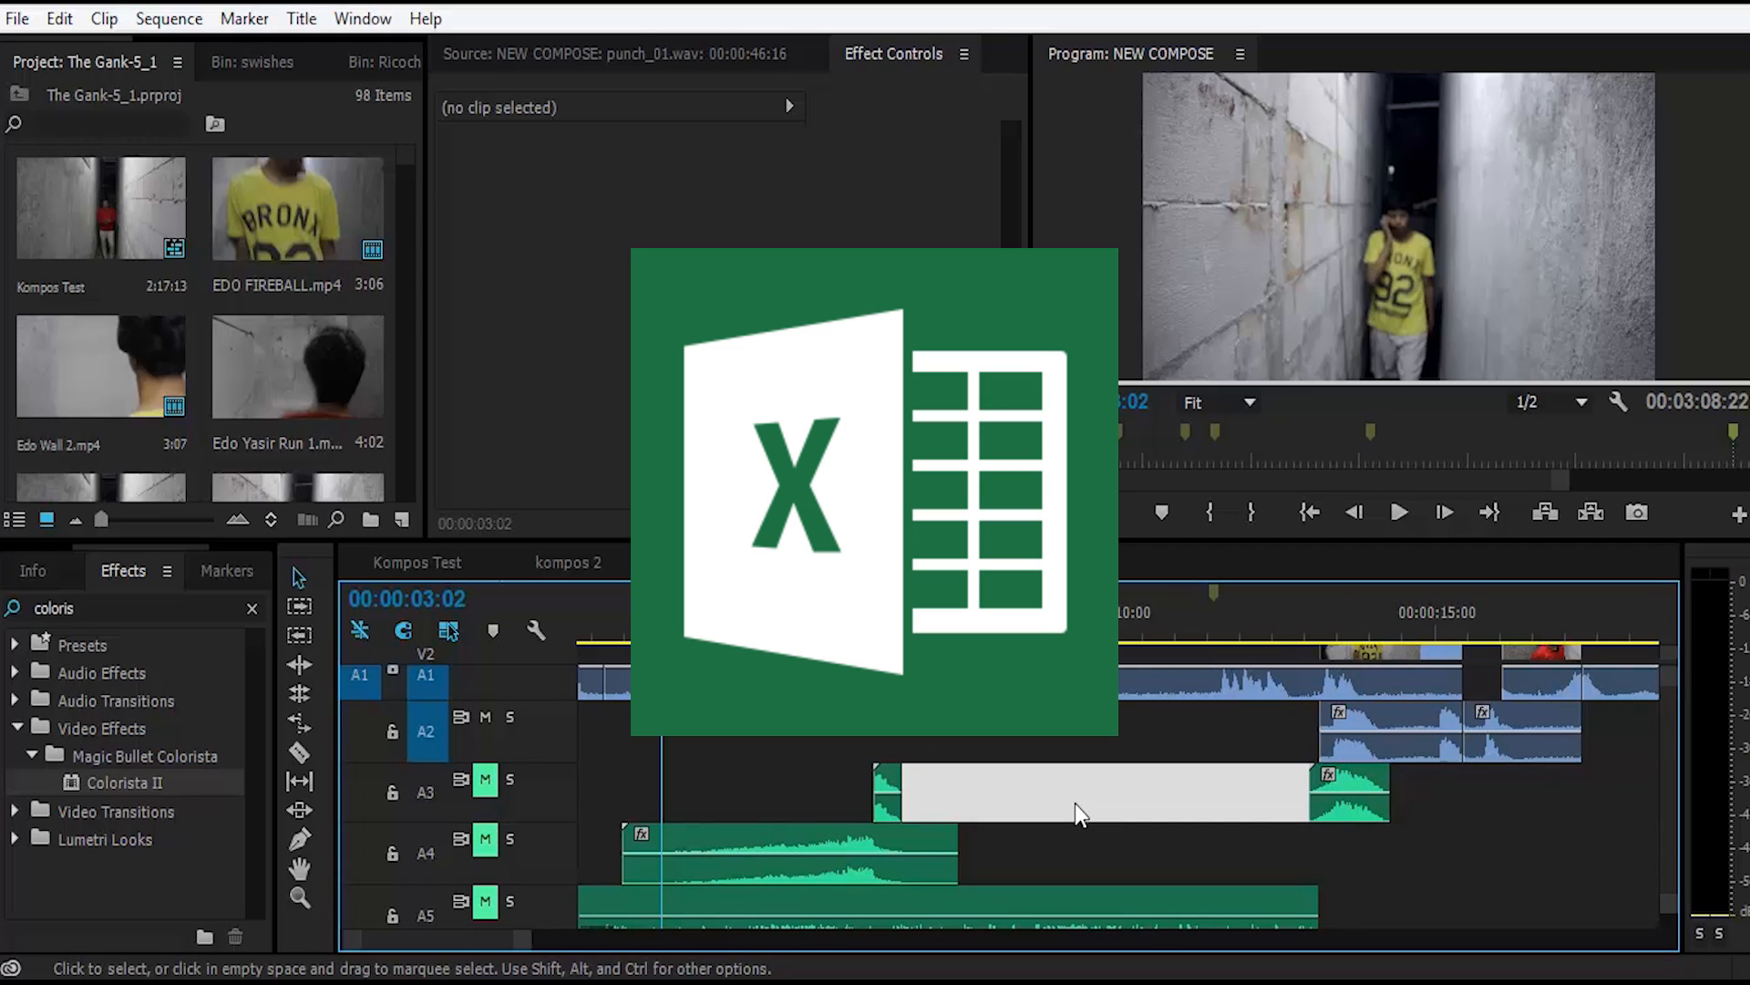
click(1053, 798)
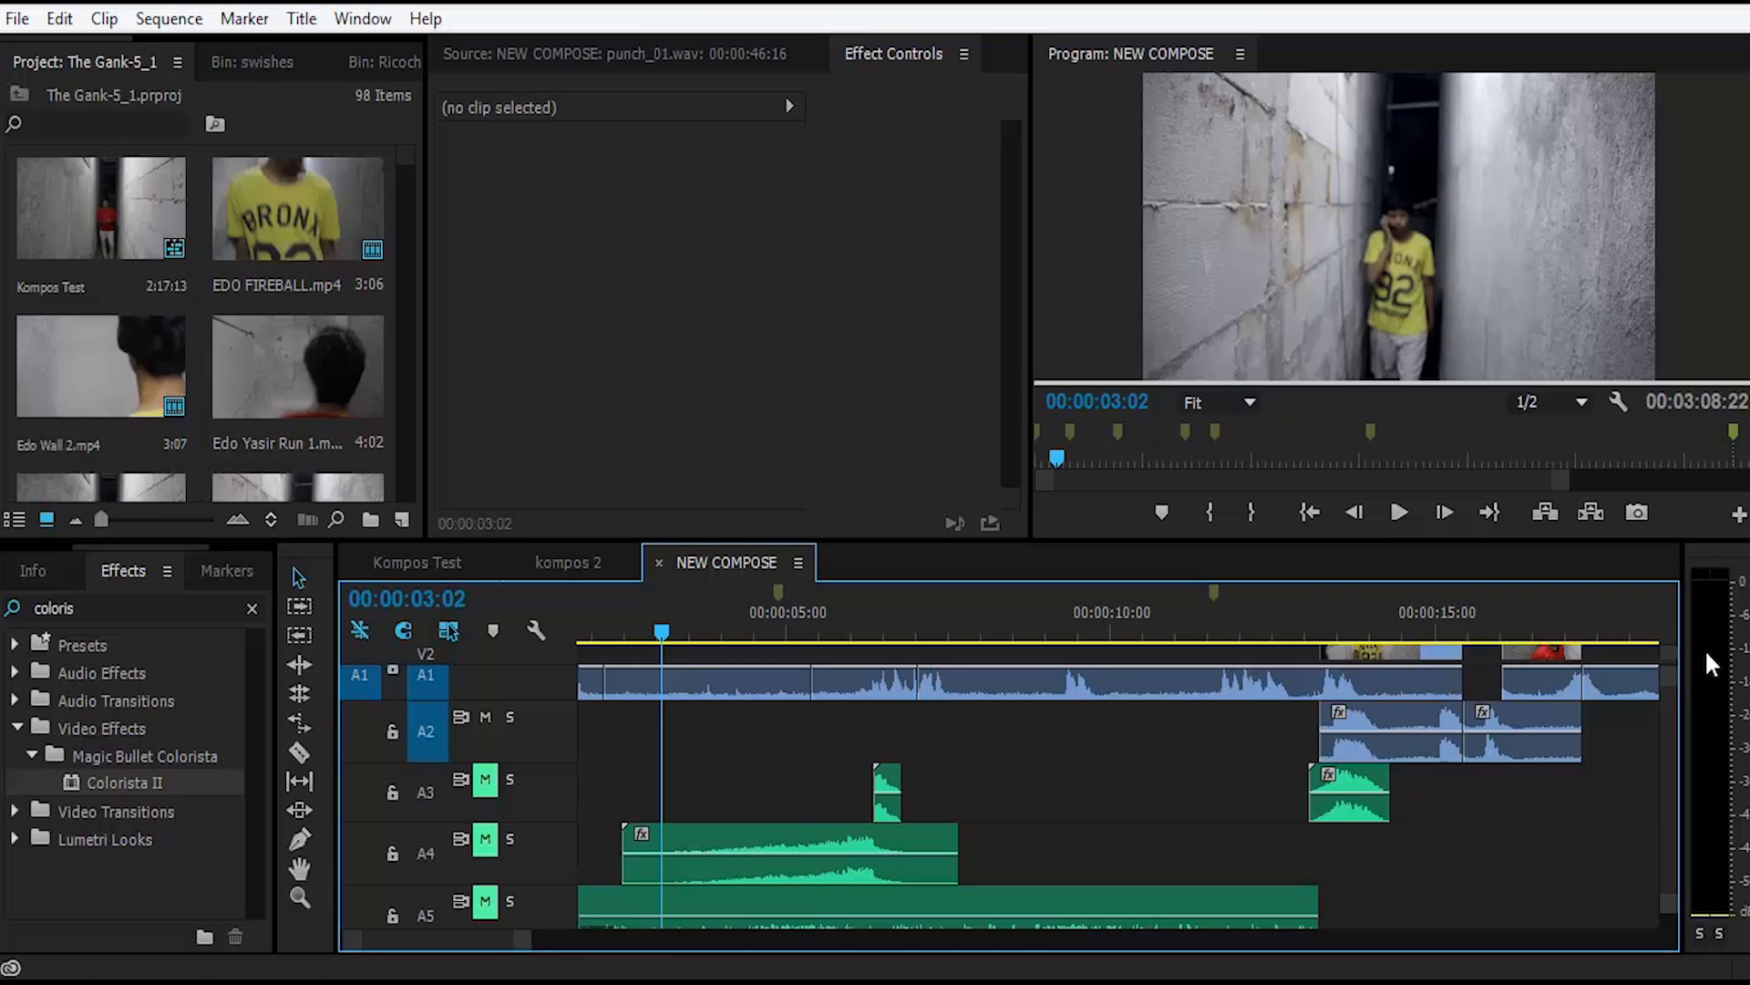
click(1712, 737)
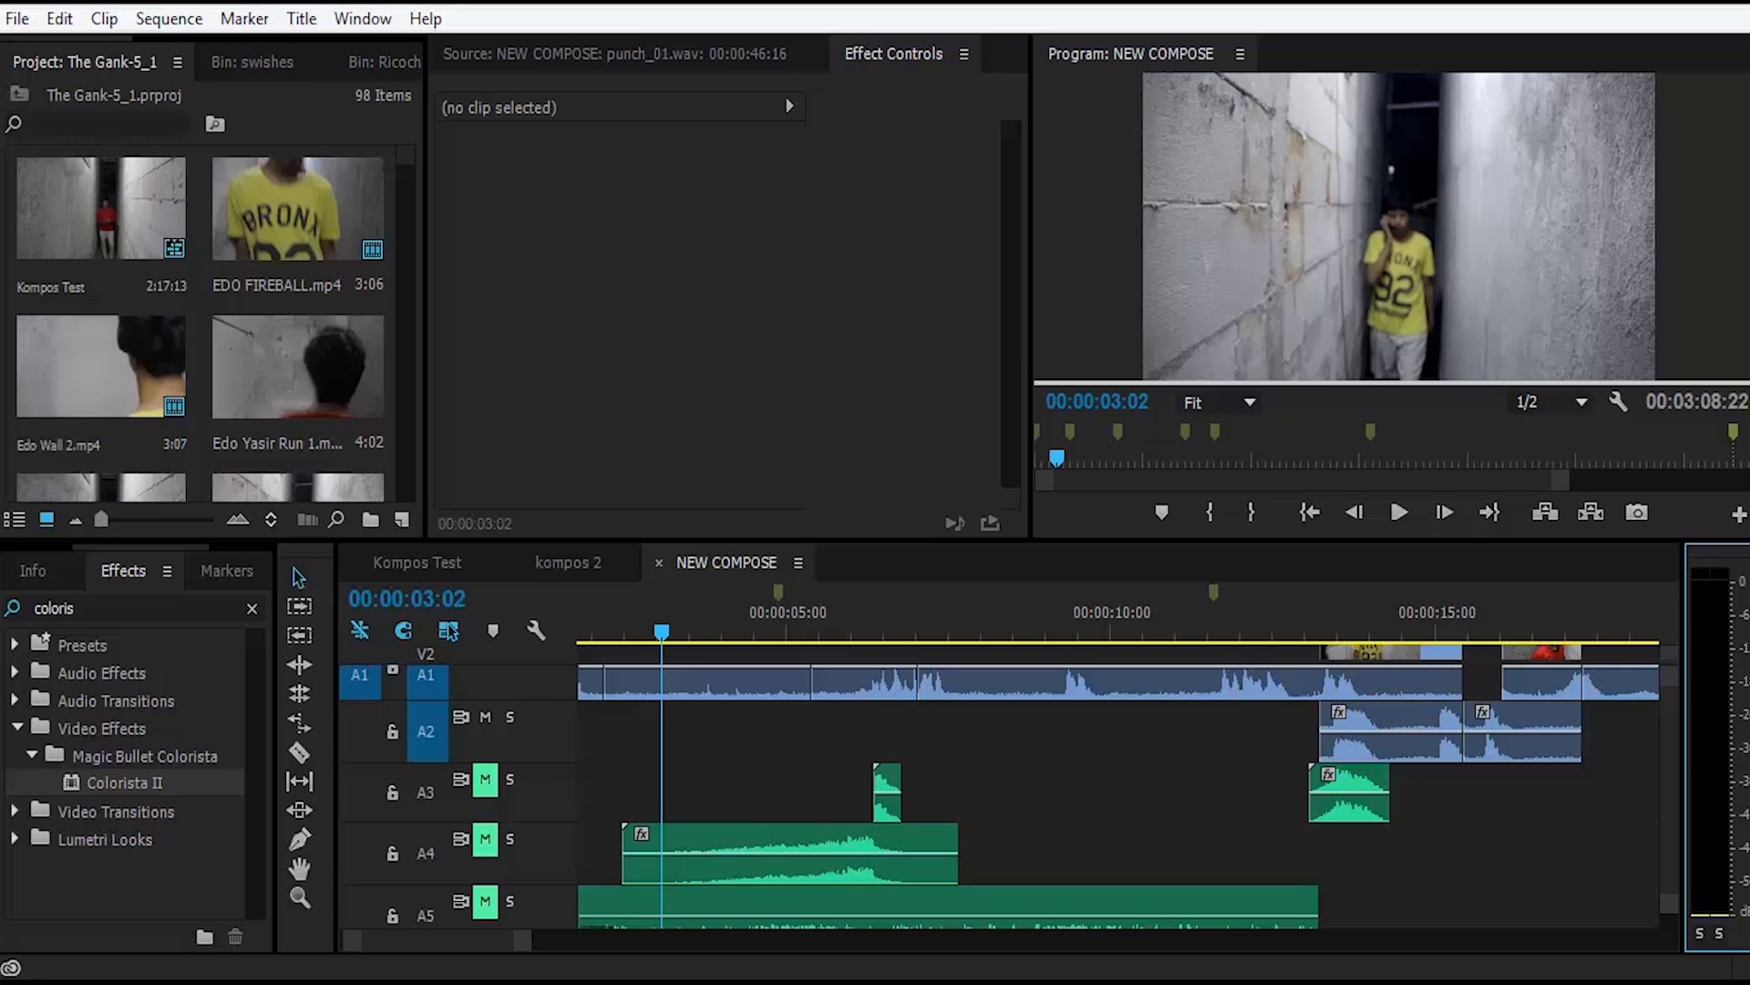
click(1641, 983)
drag(1643, 660, 1643, 626)
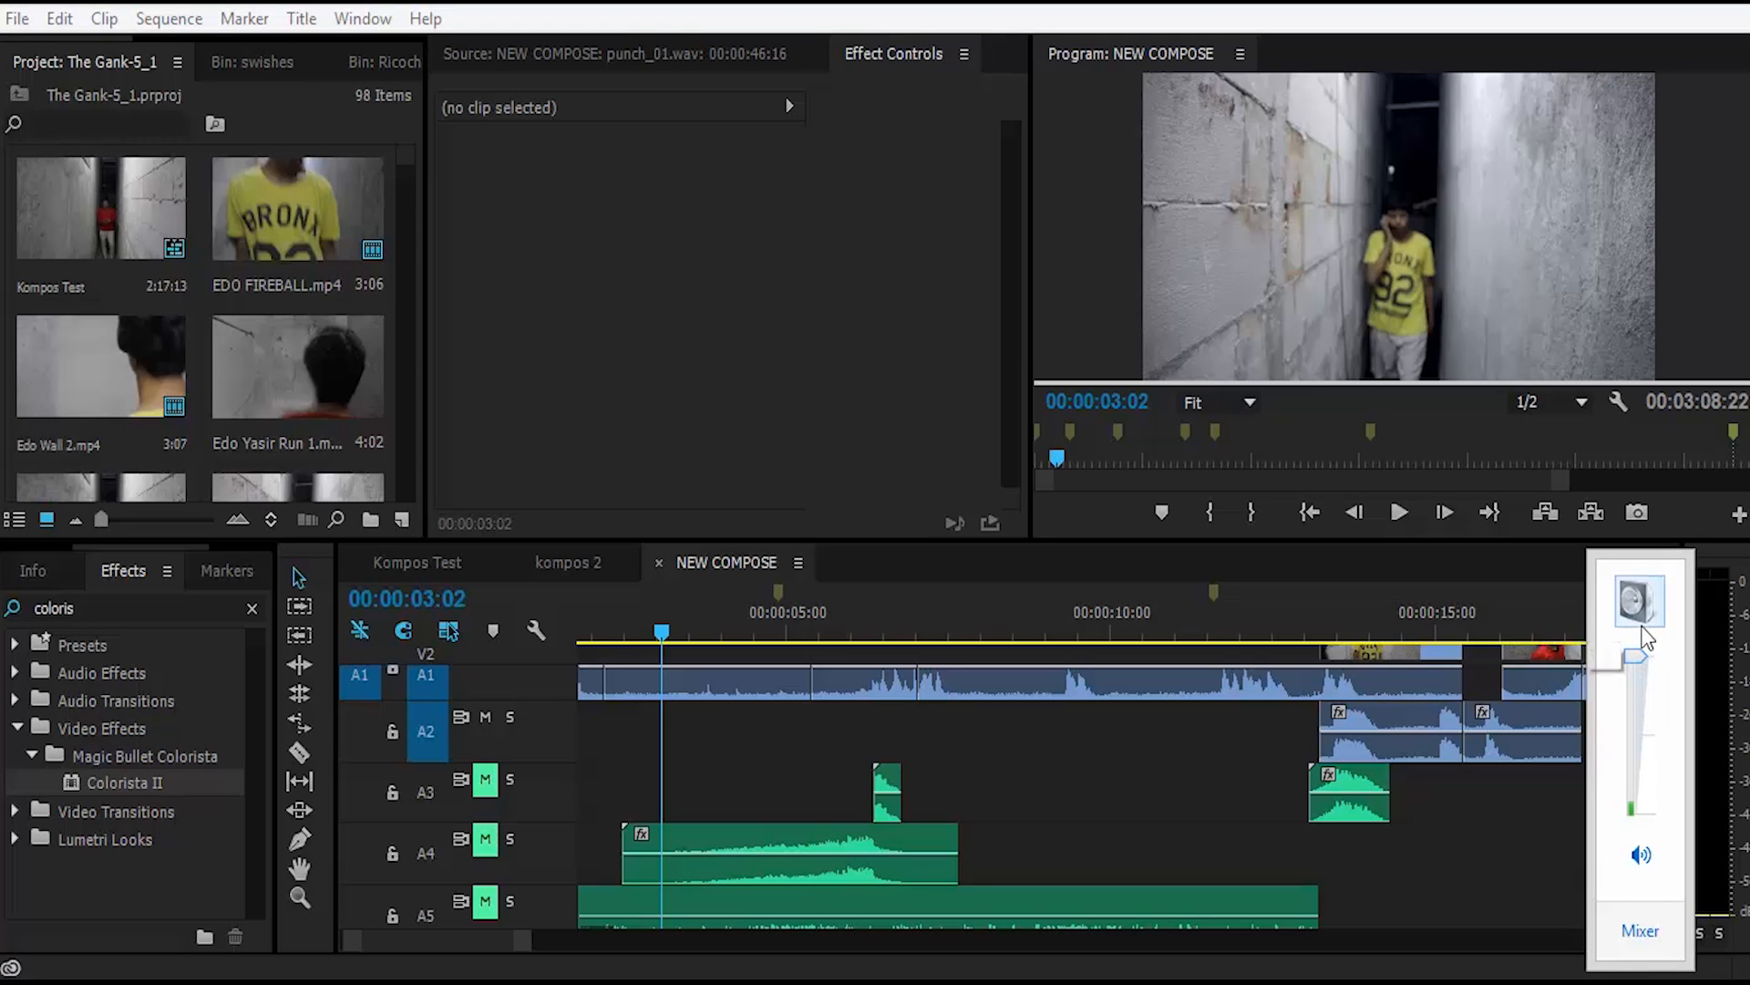
click(1247, 763)
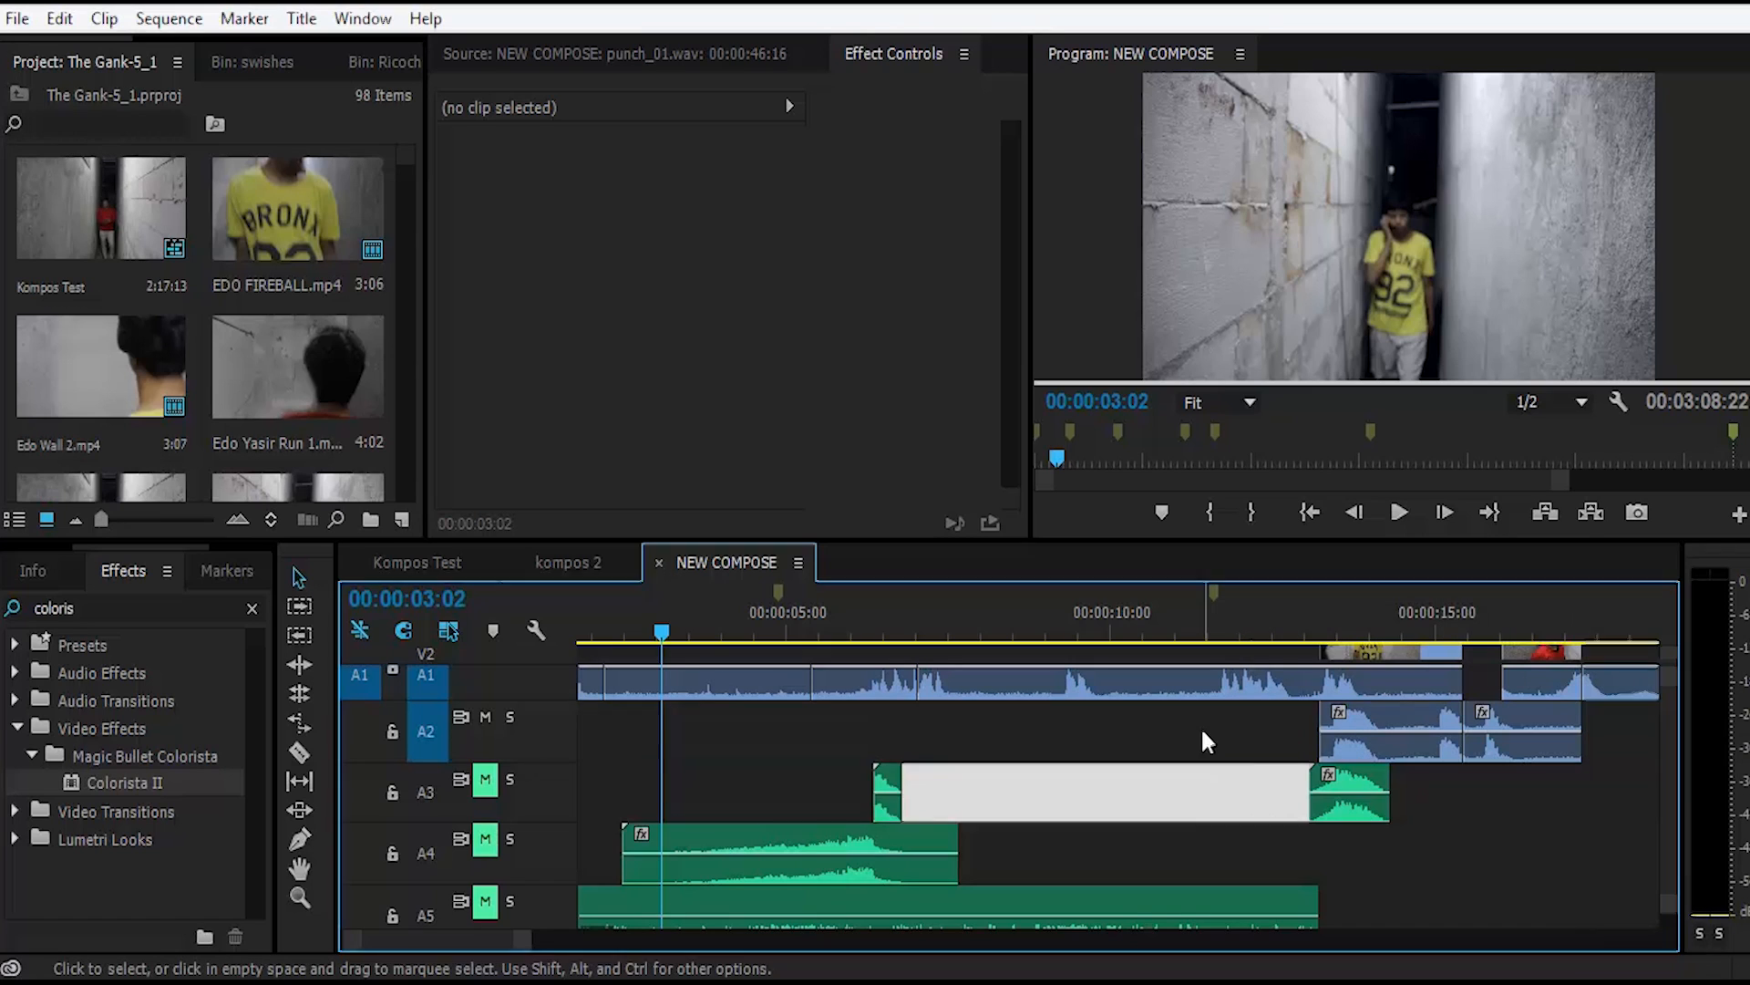
click(1203, 732)
scroll(1196, 786, up, 1)
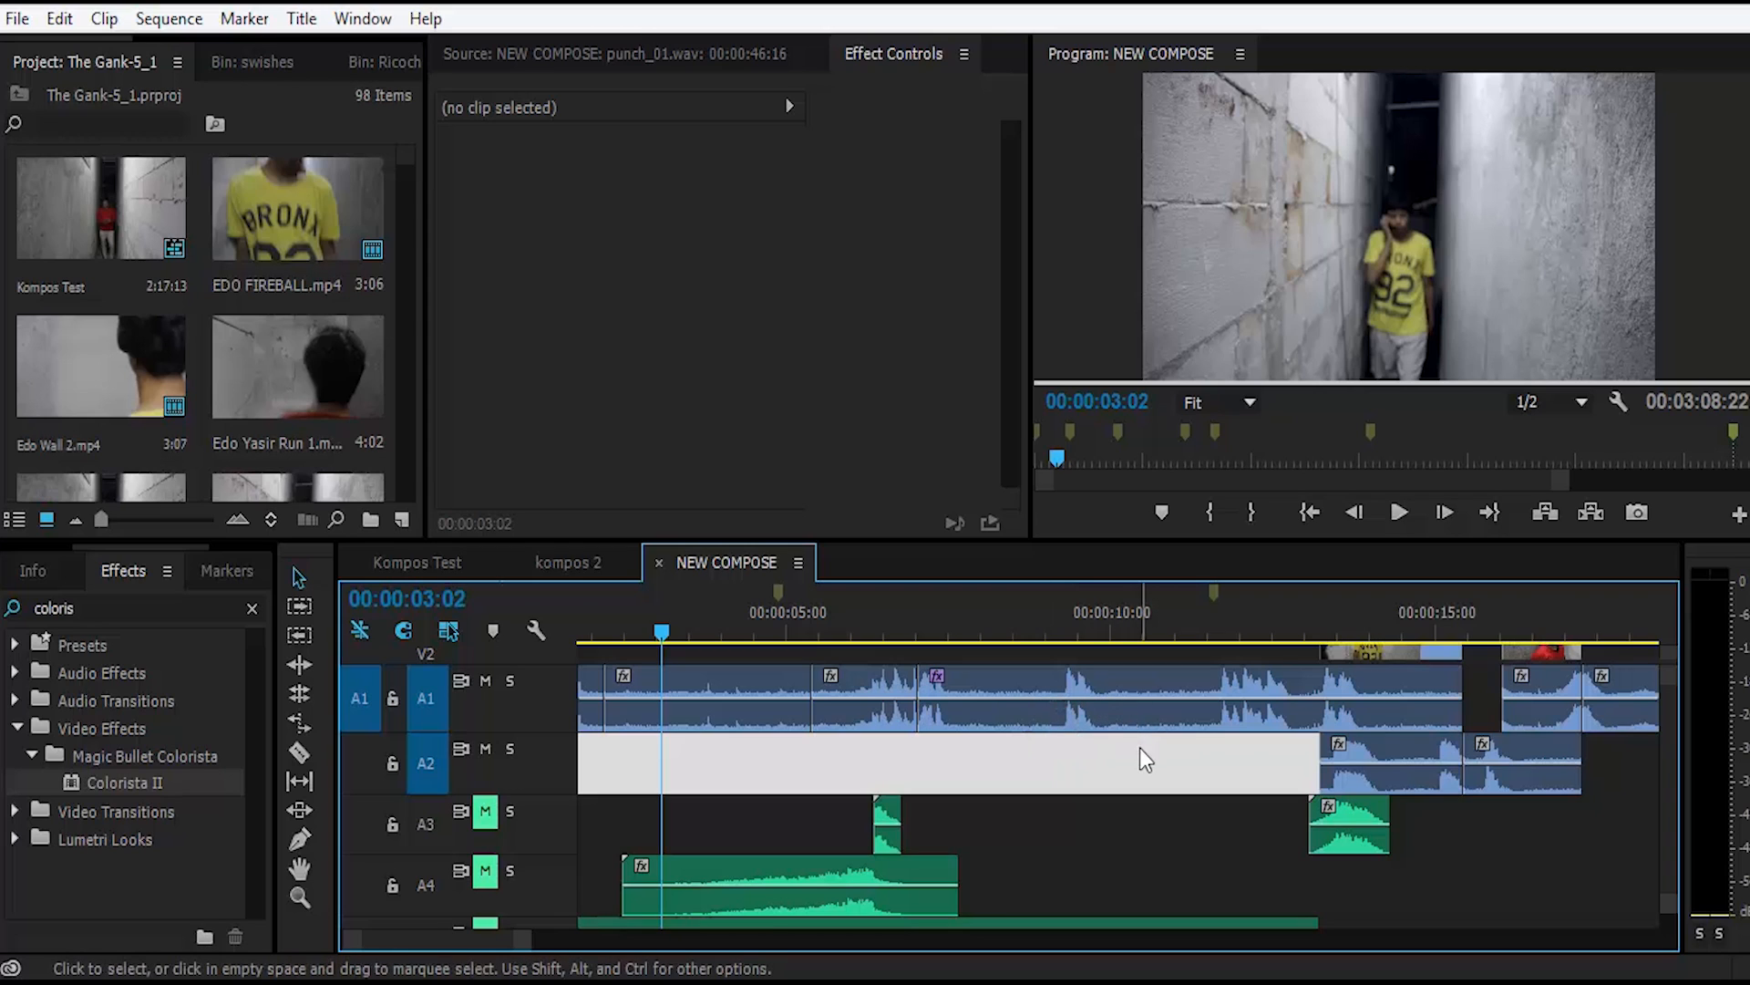
click(1627, 983)
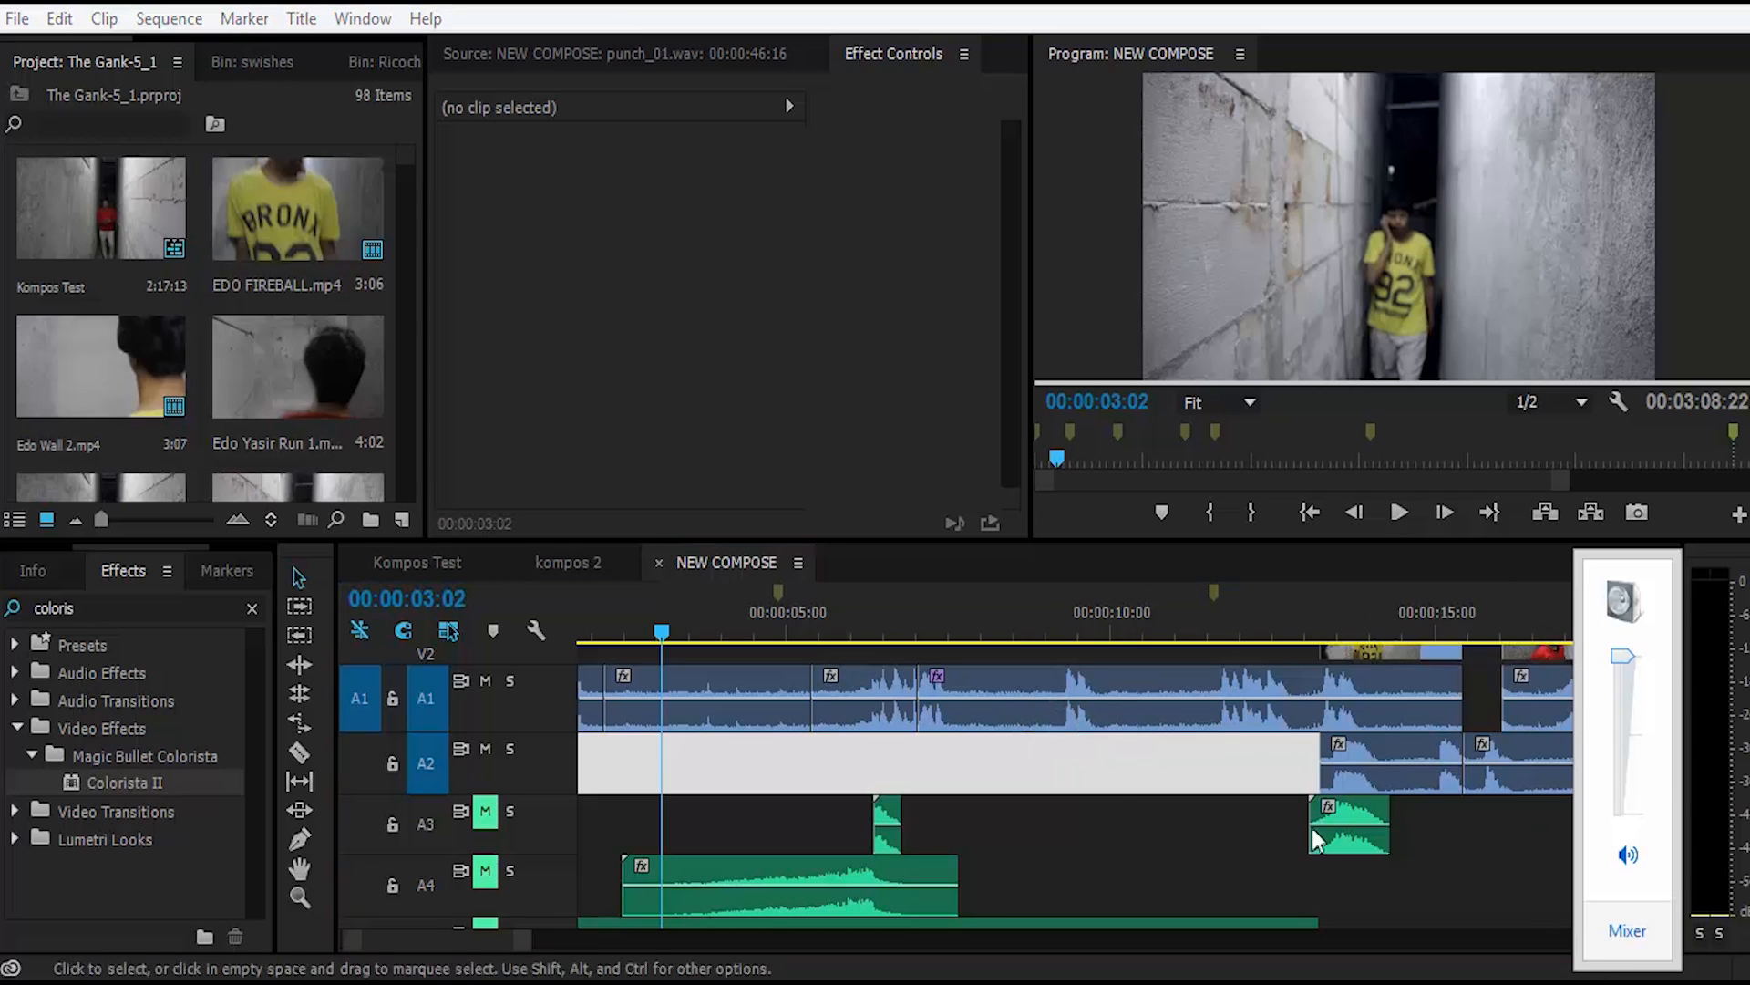
click(781, 755)
Step: Lower the audio gain of the Freeze airy.wav clip on track A4 to -10,7 dB
scroll(781, 755, down, 2)
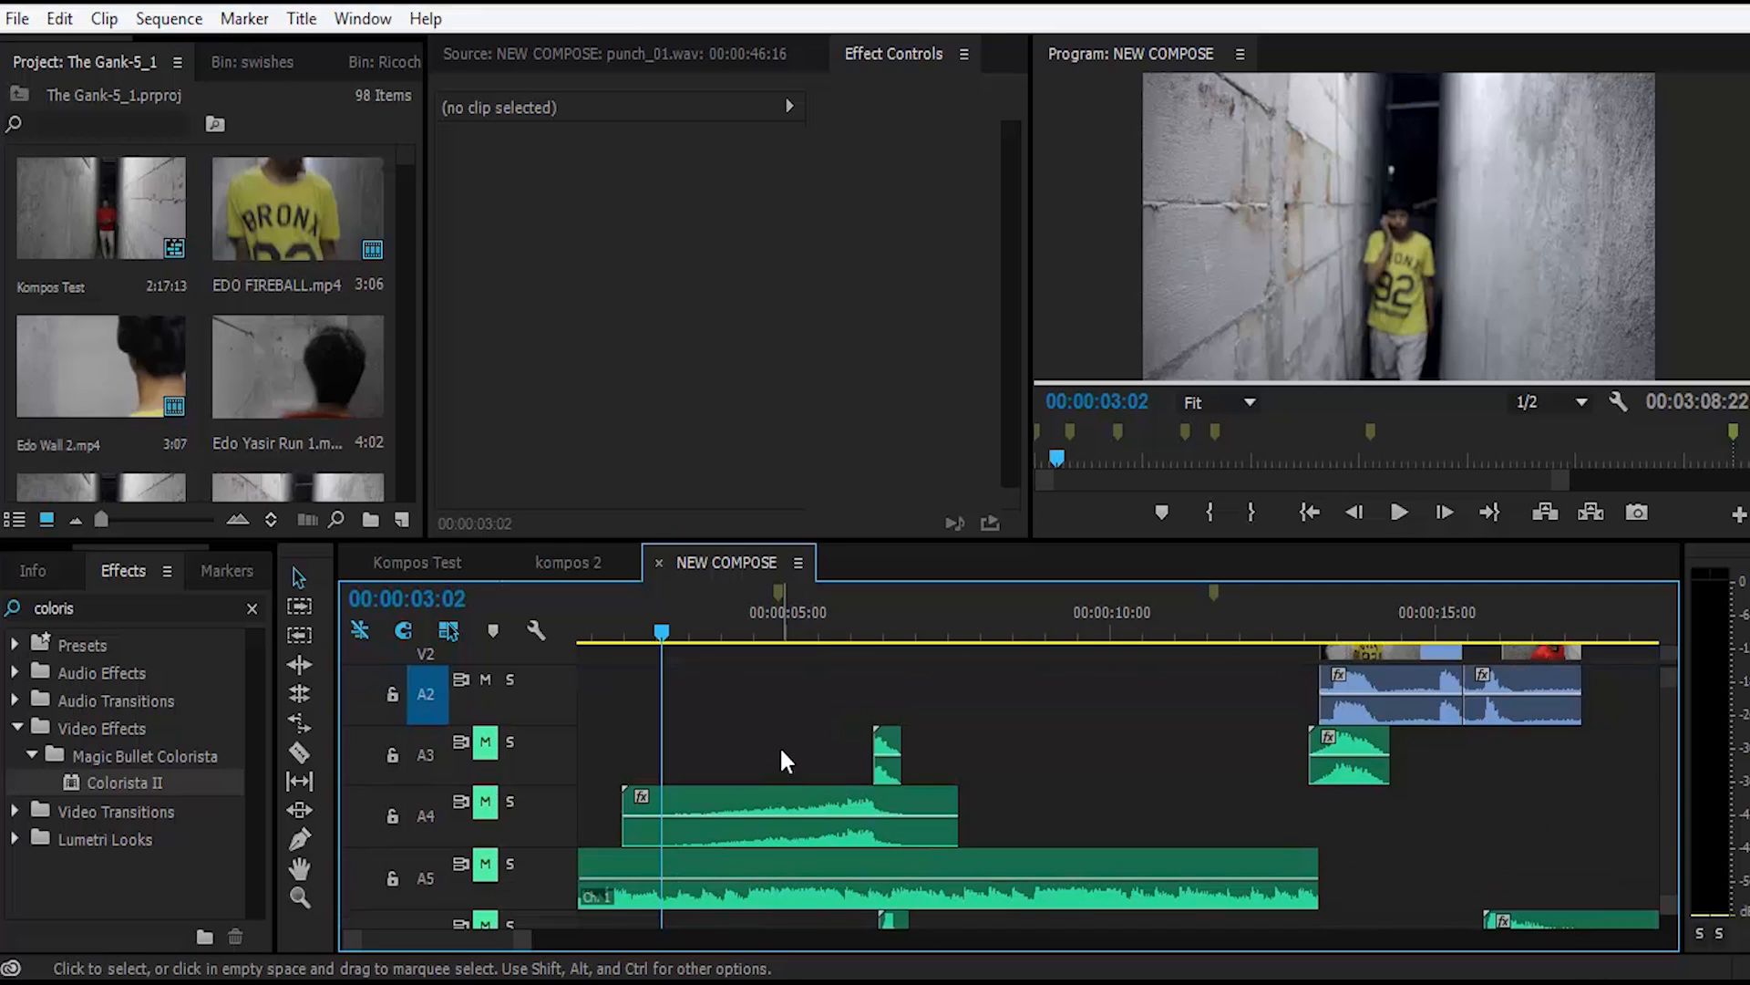
right_click(752, 802)
click(835, 805)
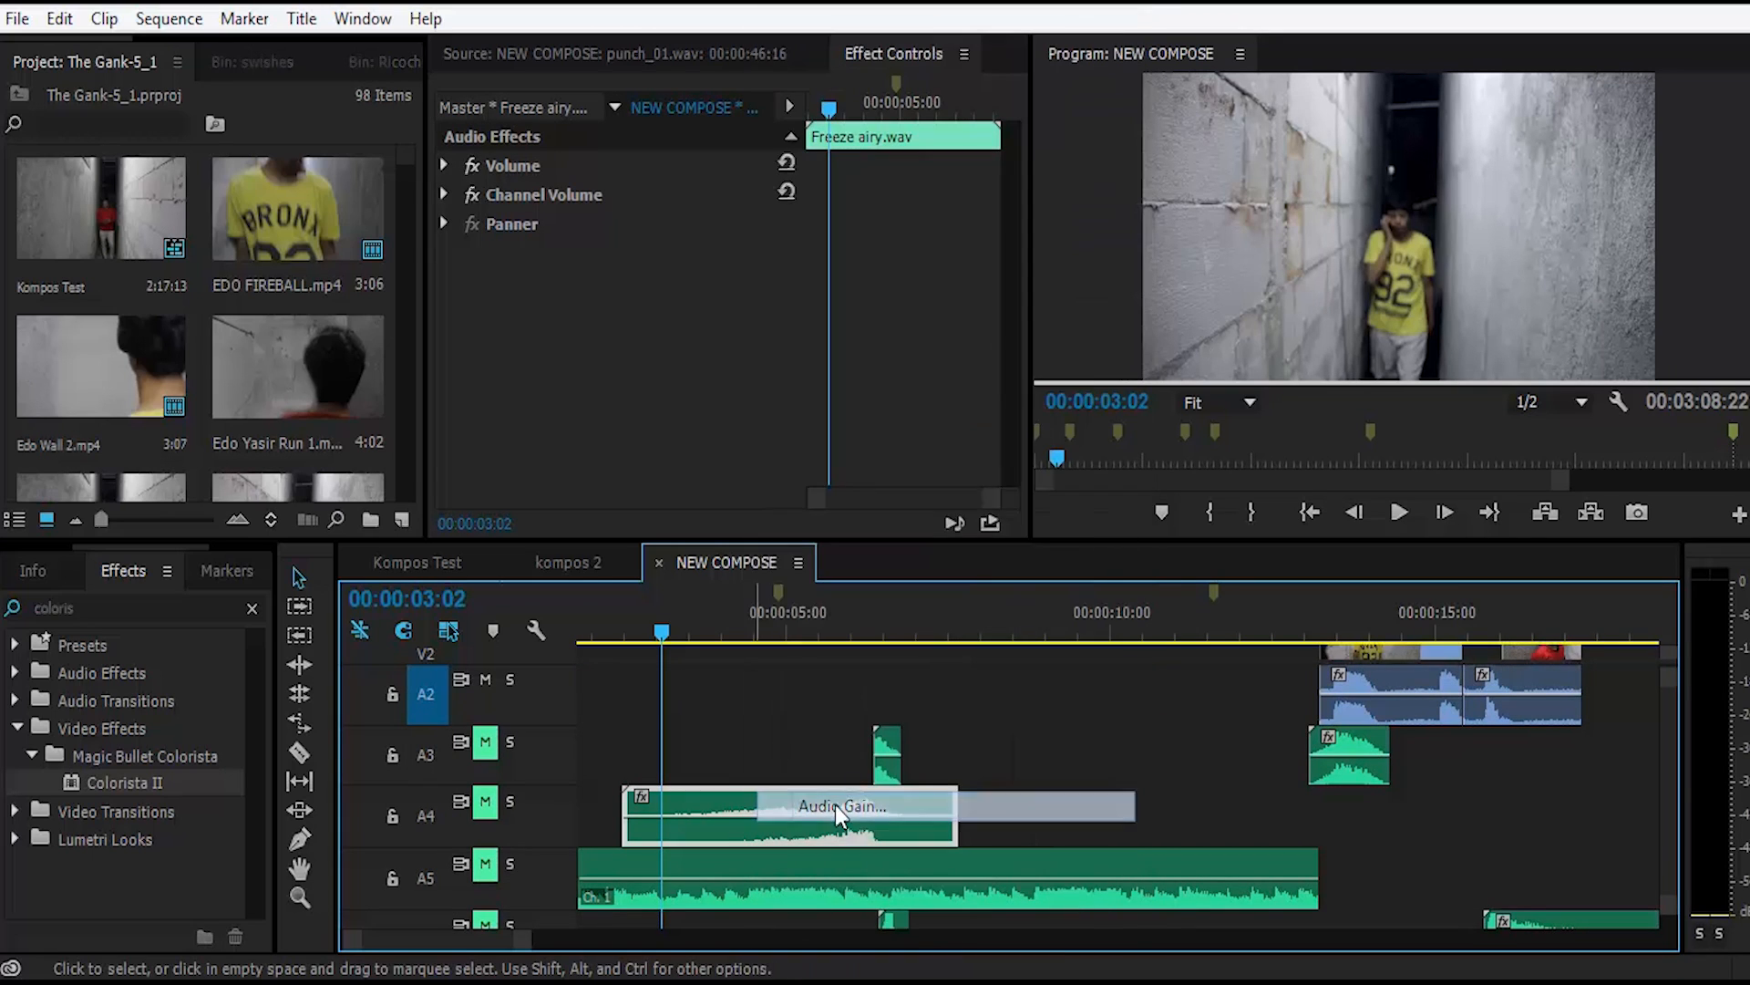
text(-3,9)
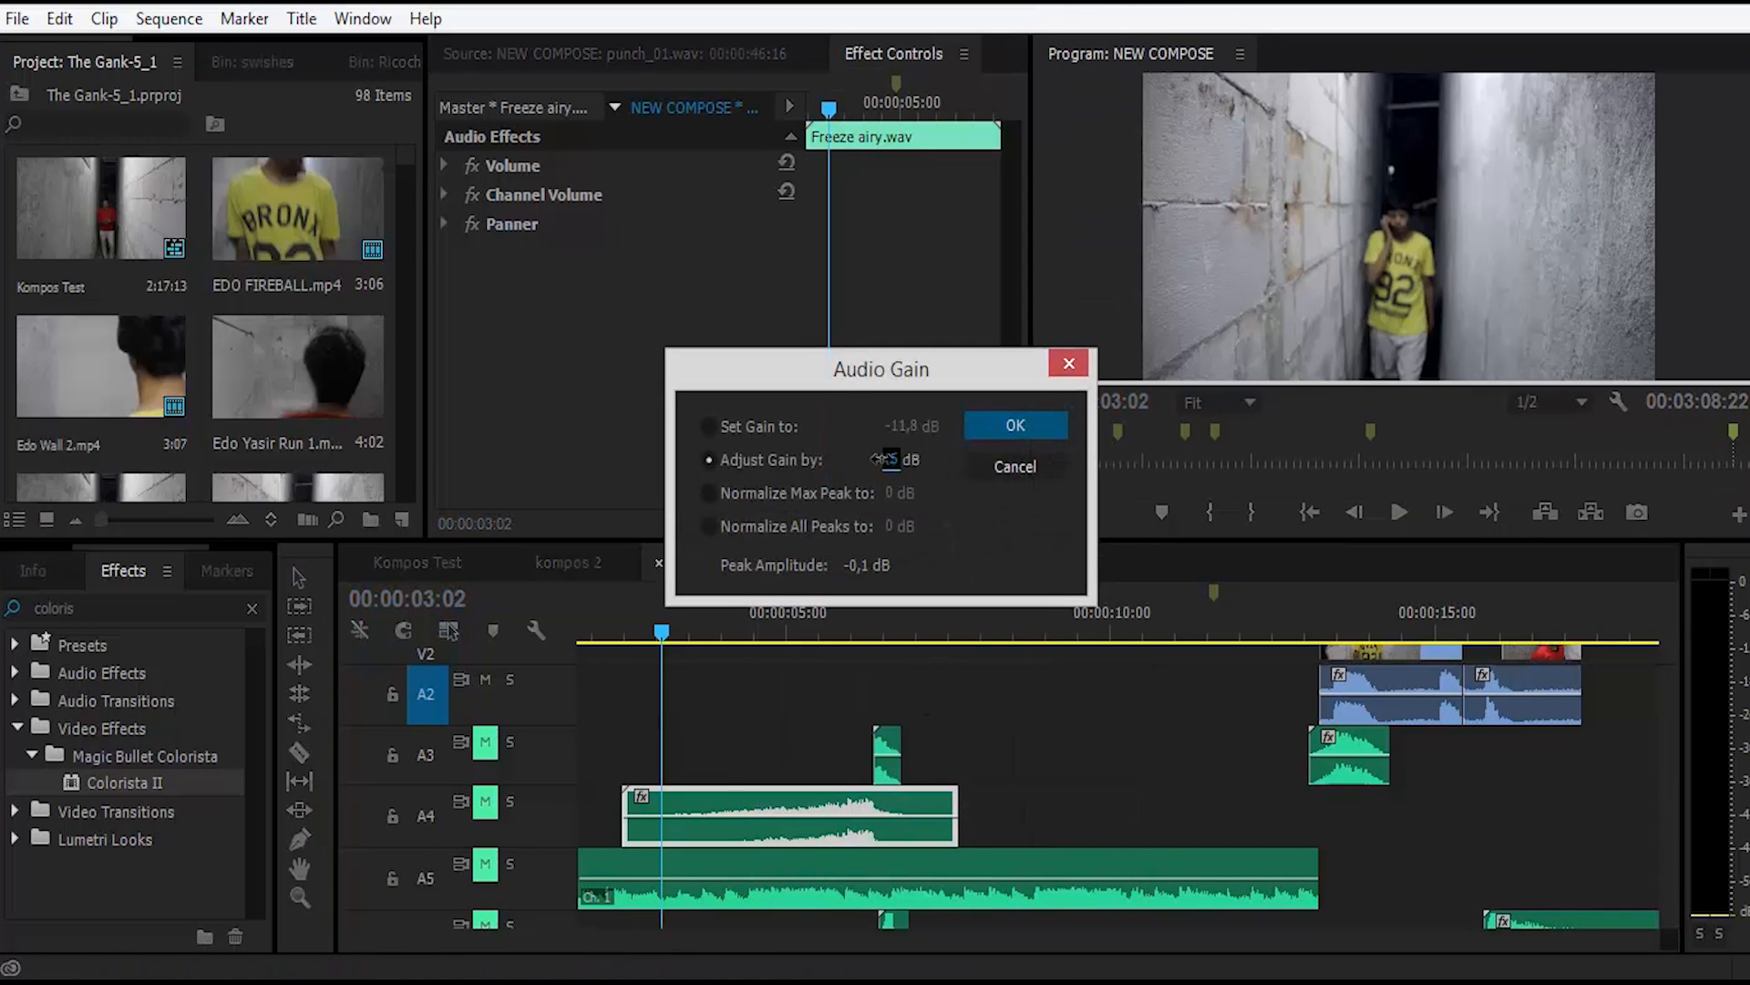
click(1017, 425)
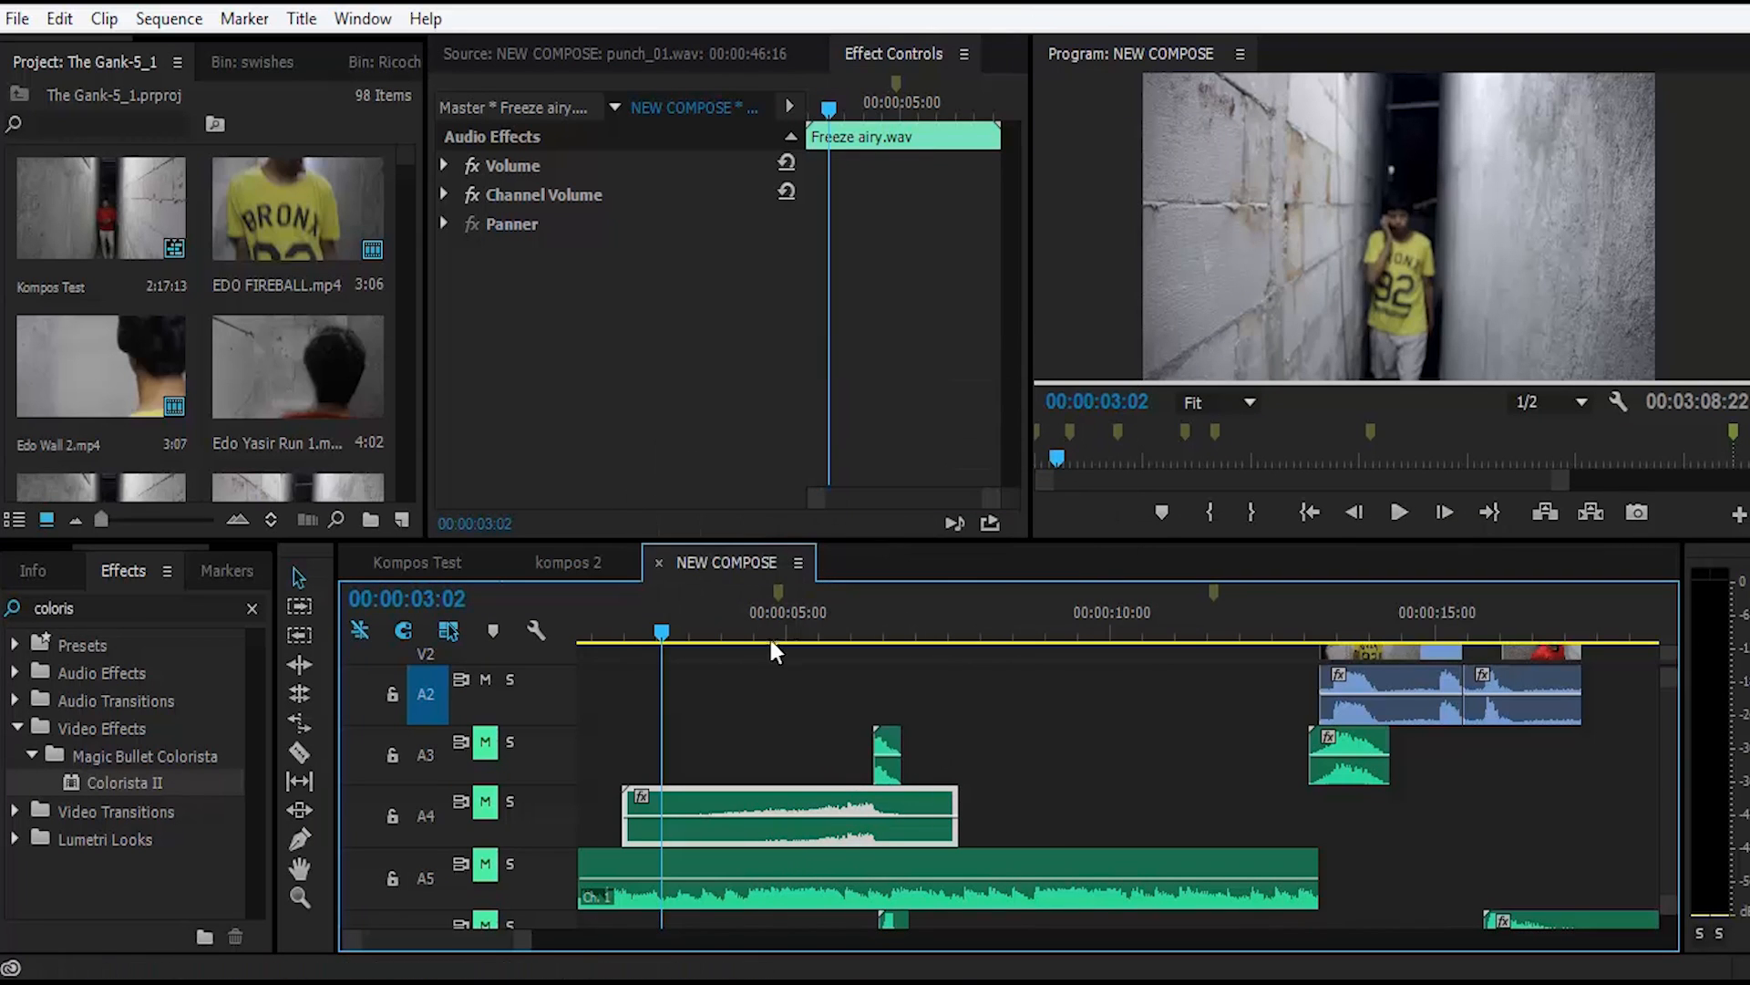
Step: Move the playhead to 00:00:05:03 and turn the computer's speaker volume down to near its minimum
drag(763, 627, 794, 631)
click(1048, 706)
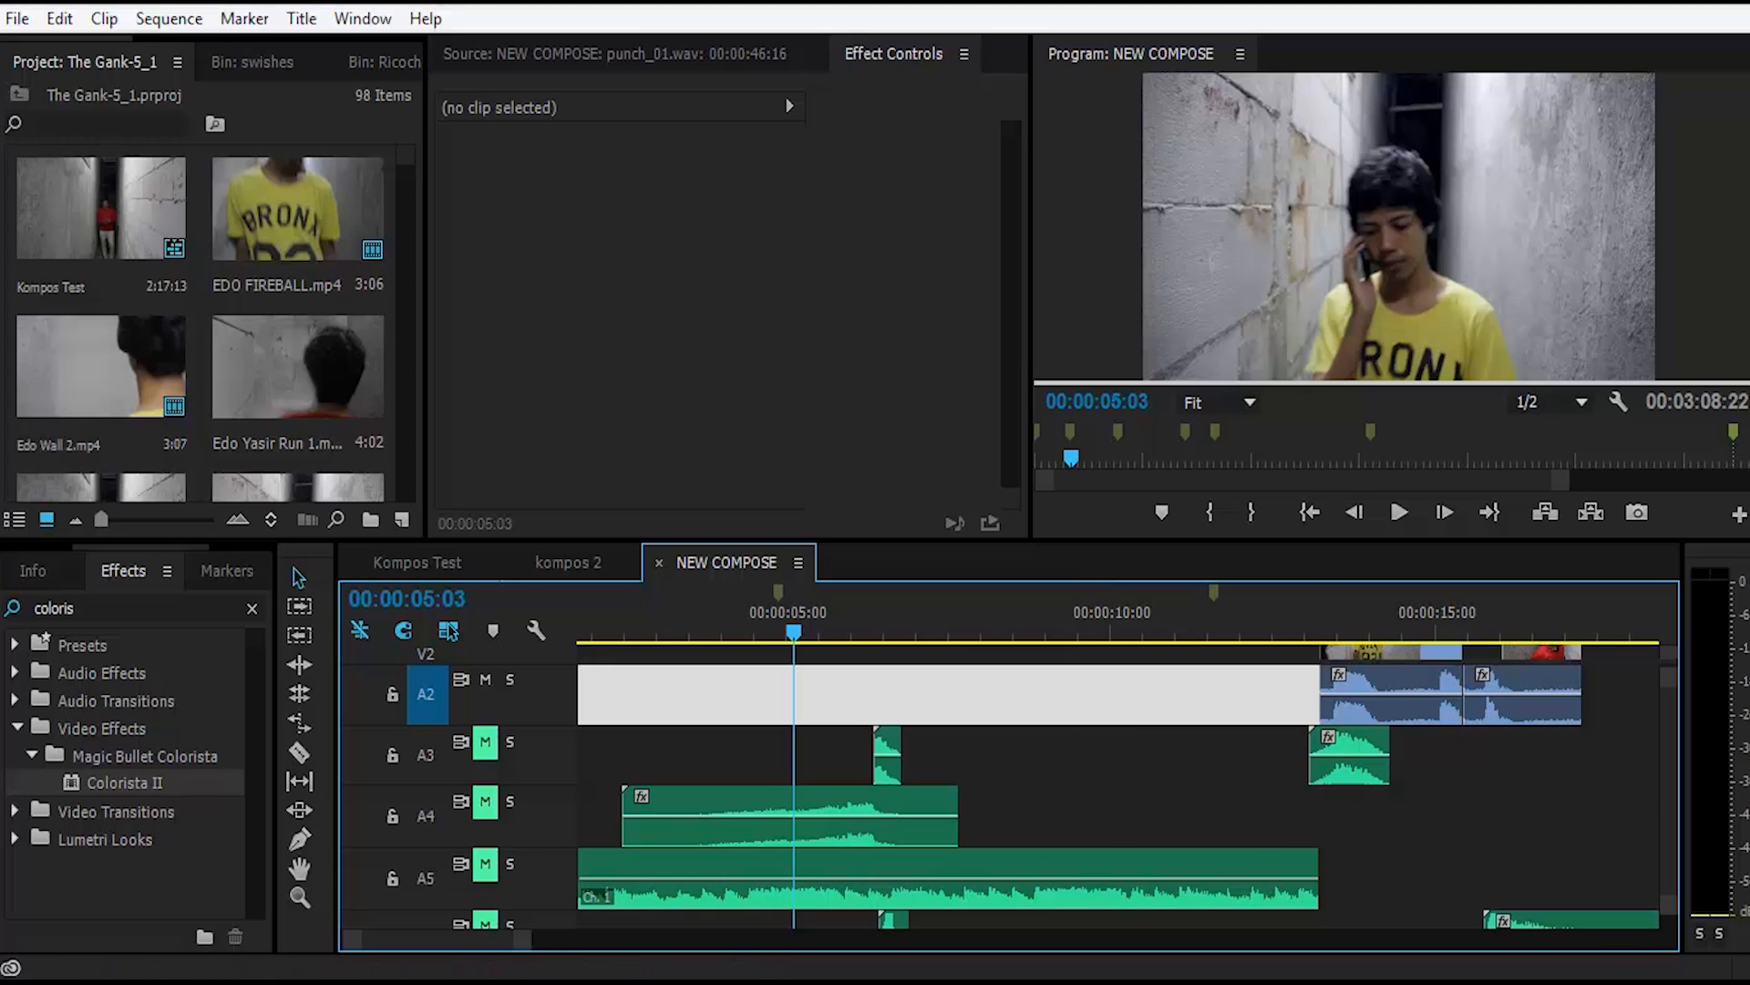
click(1626, 983)
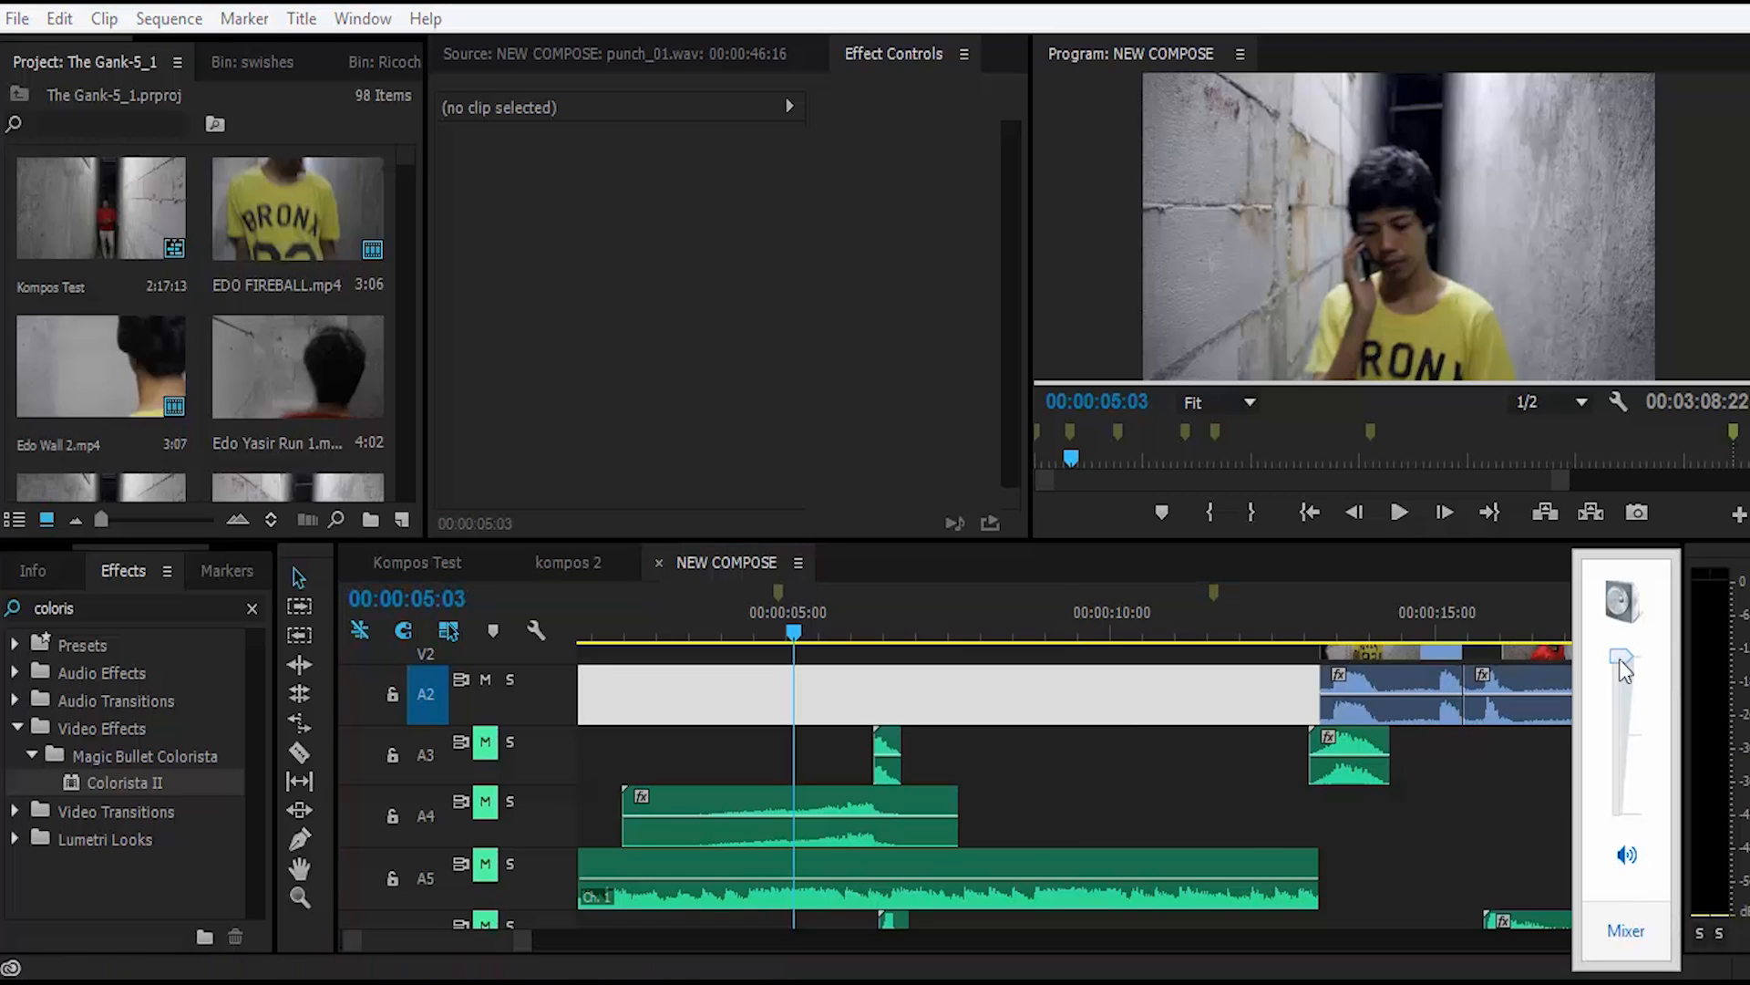
drag(1620, 660, 1628, 808)
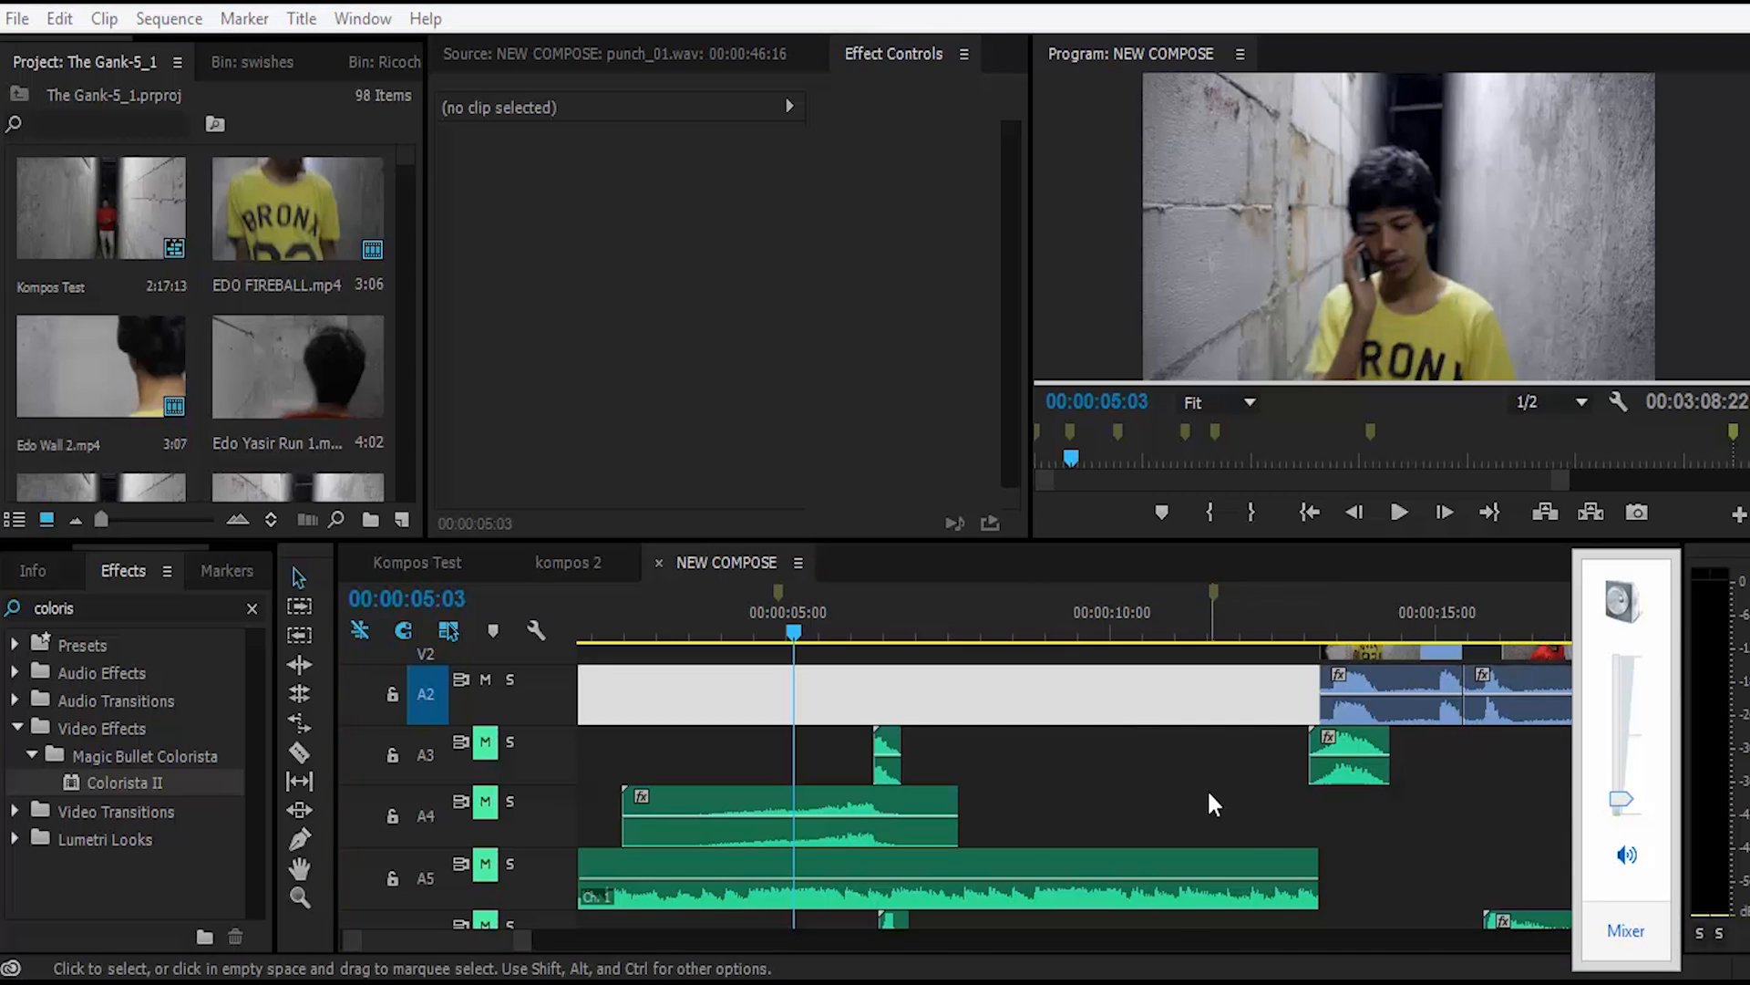
click(1200, 769)
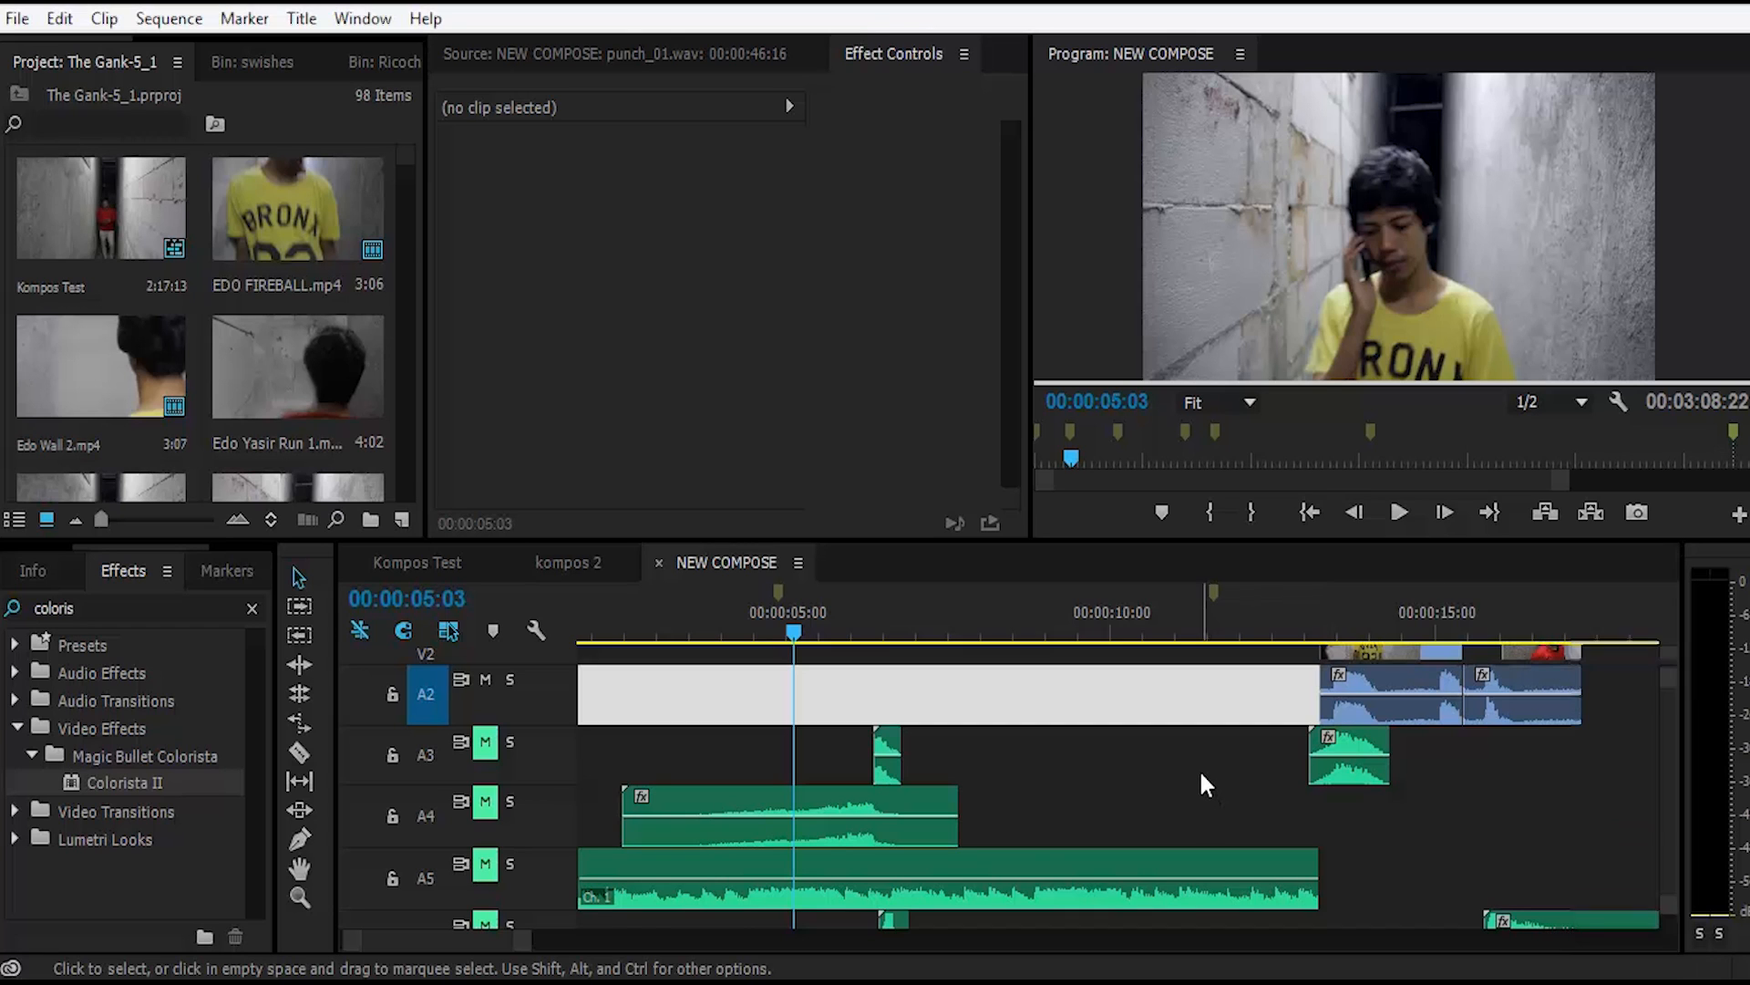
Step: Raise the audio gain of the Freeze airy.wav clip on track A4 by 19,5 dB
right_click(867, 812)
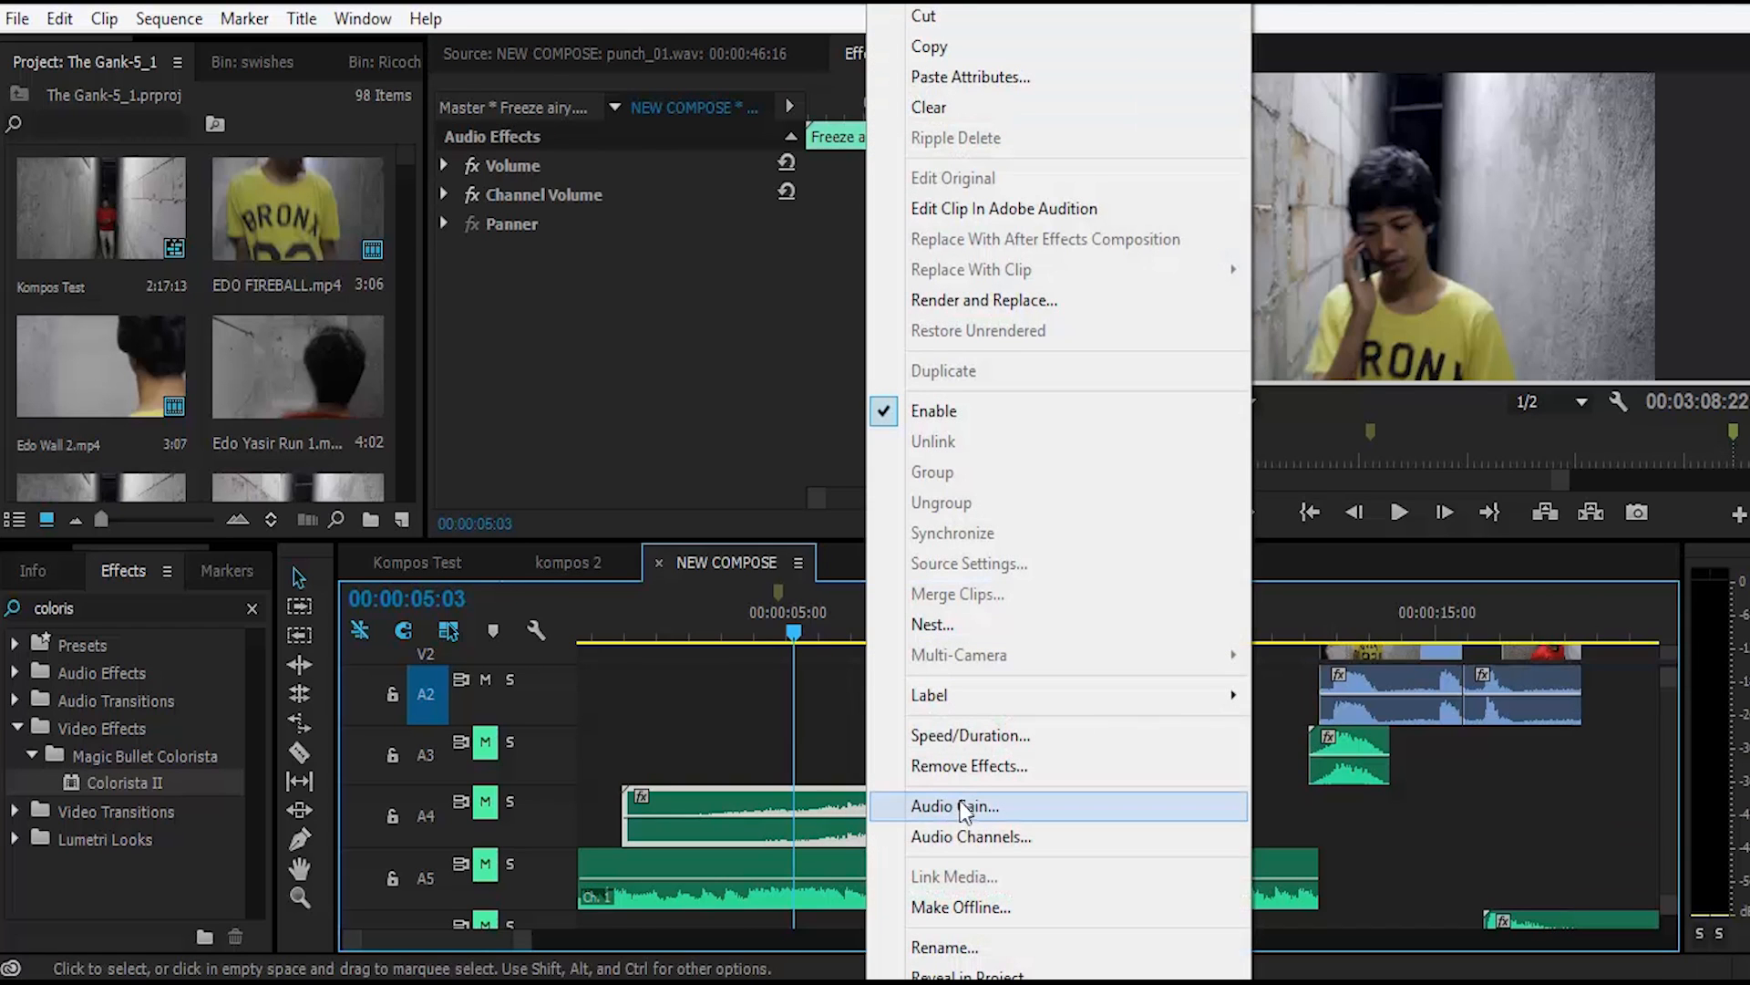
click(984, 806)
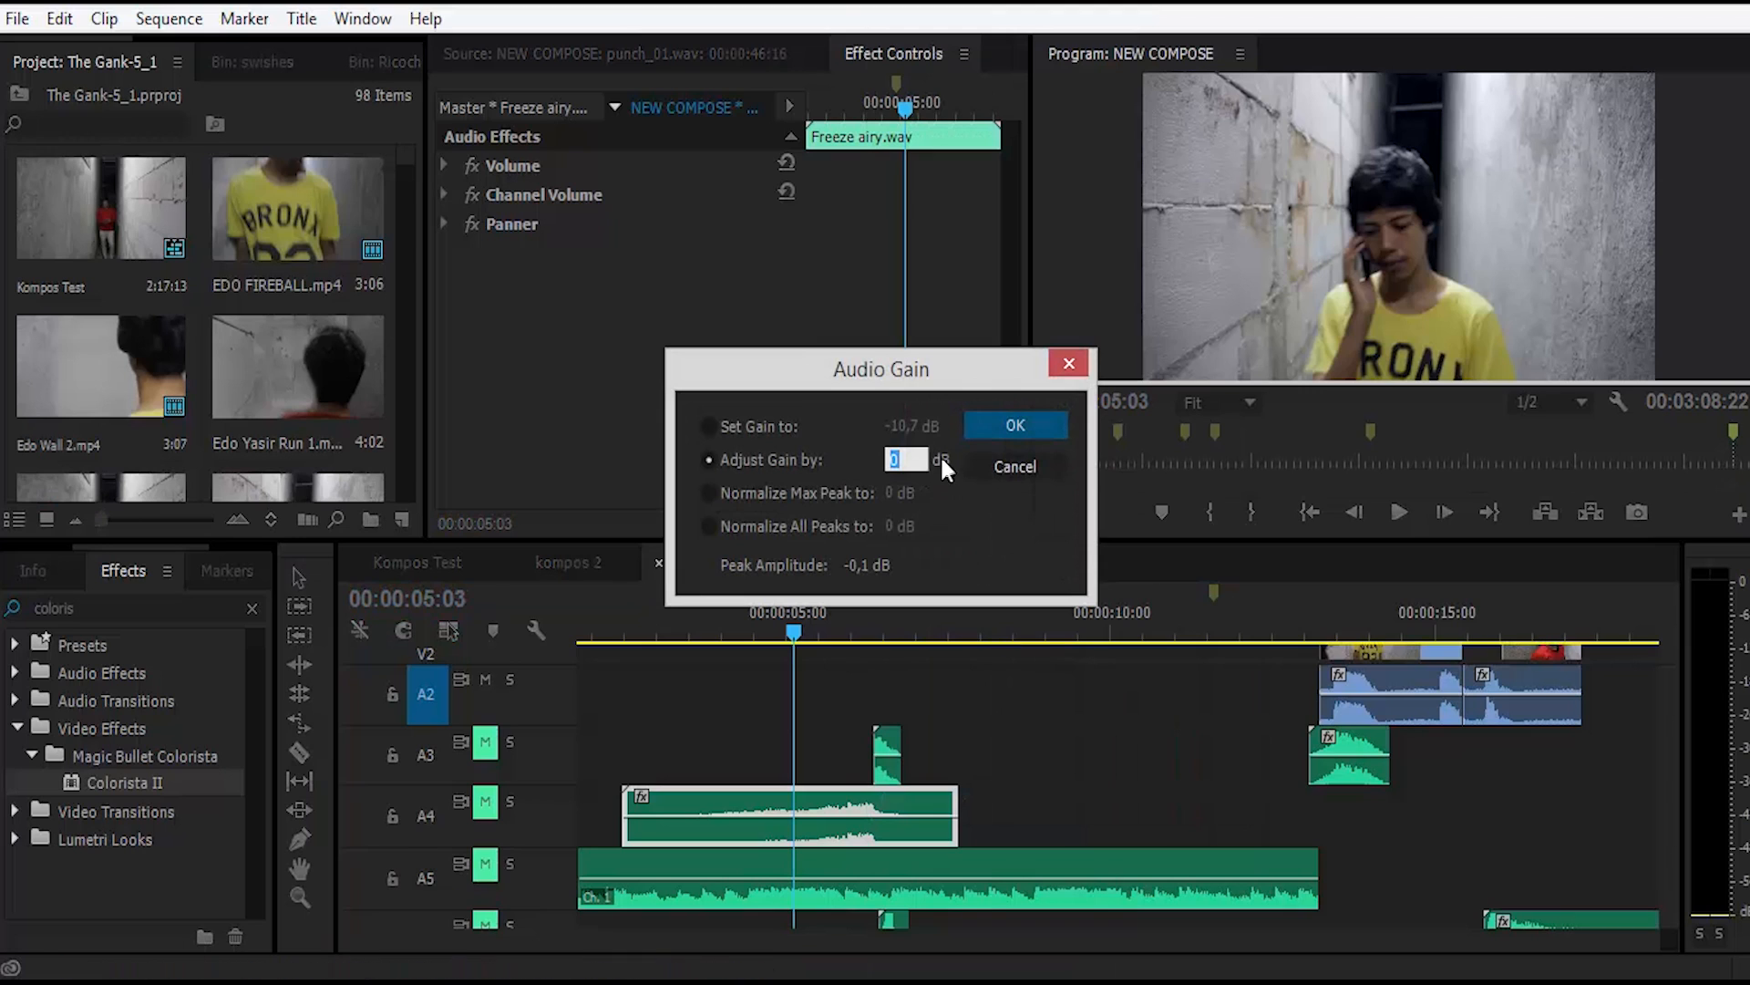
drag(934, 459, 1176, 433)
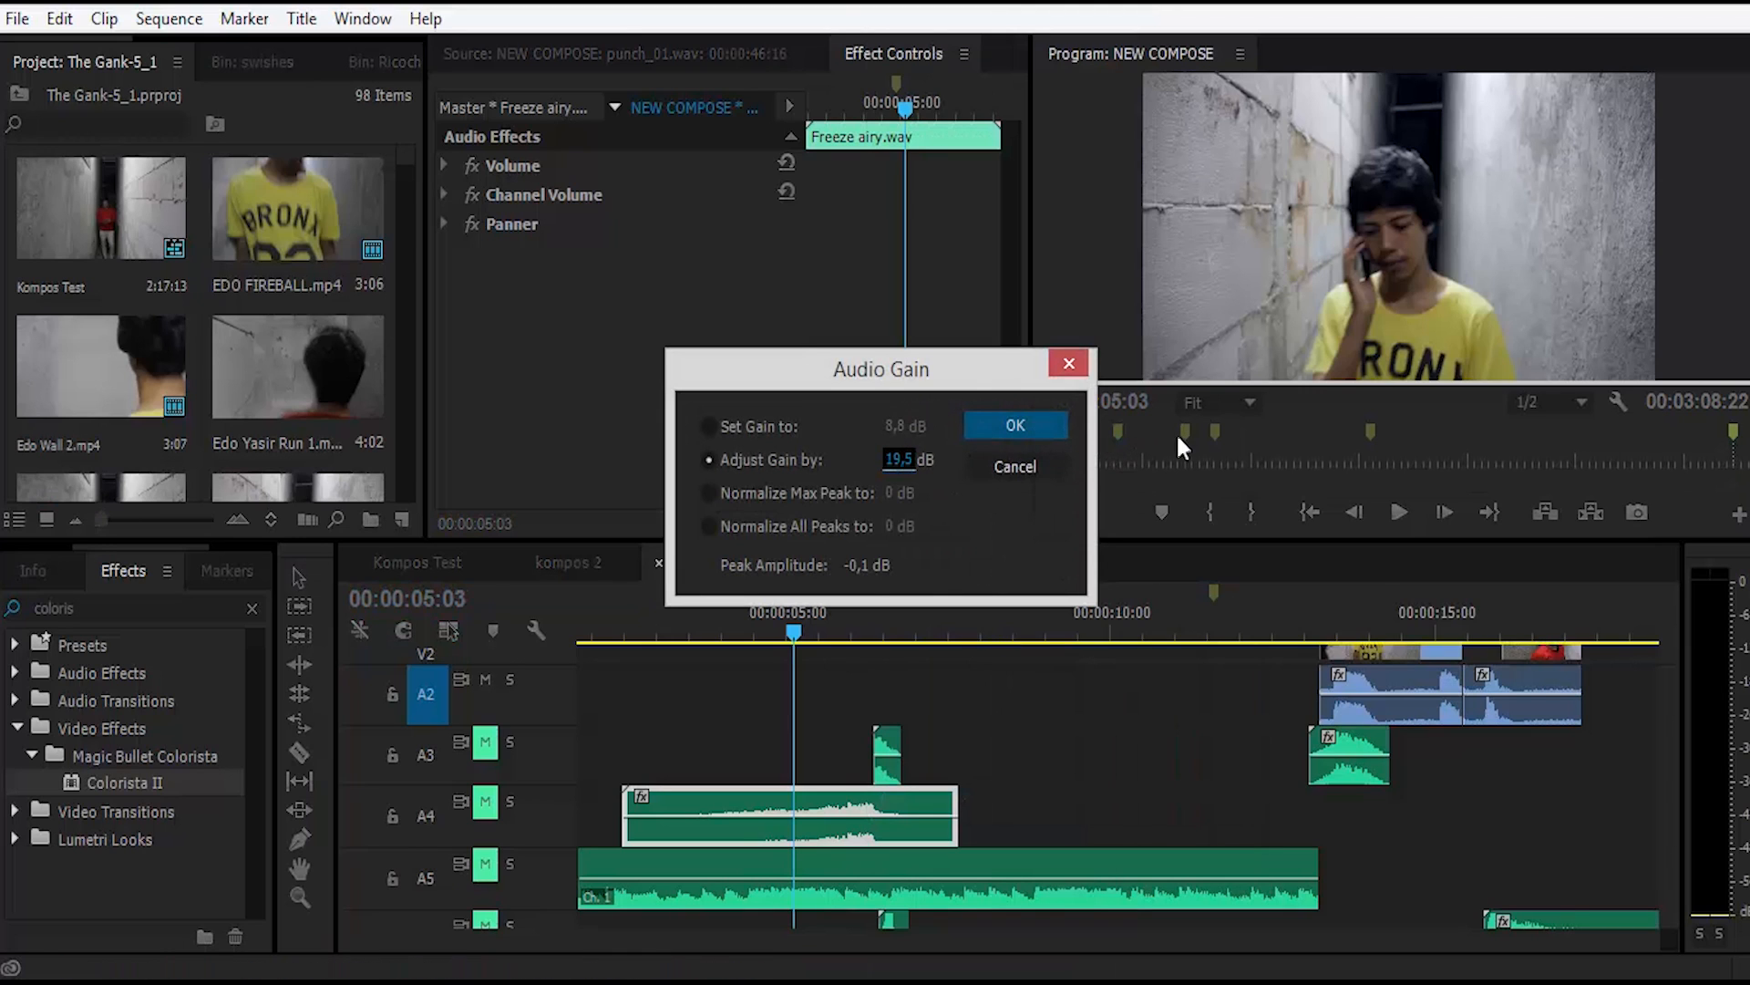
click(1012, 426)
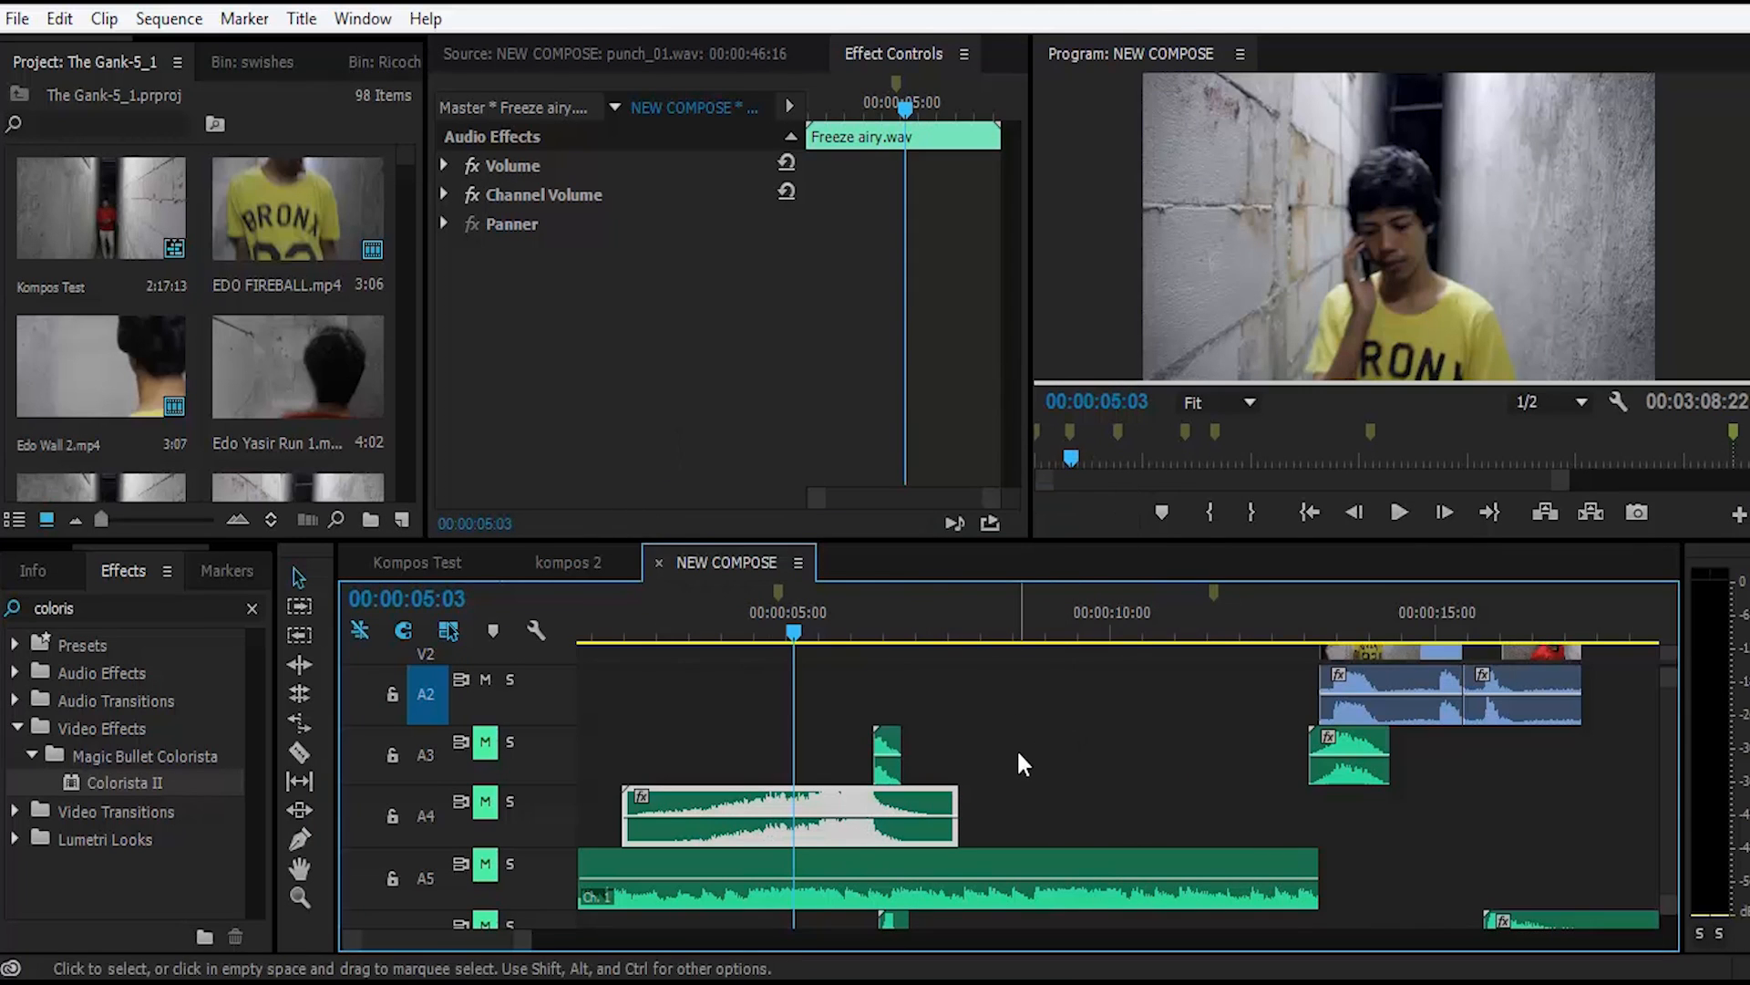
click(1073, 724)
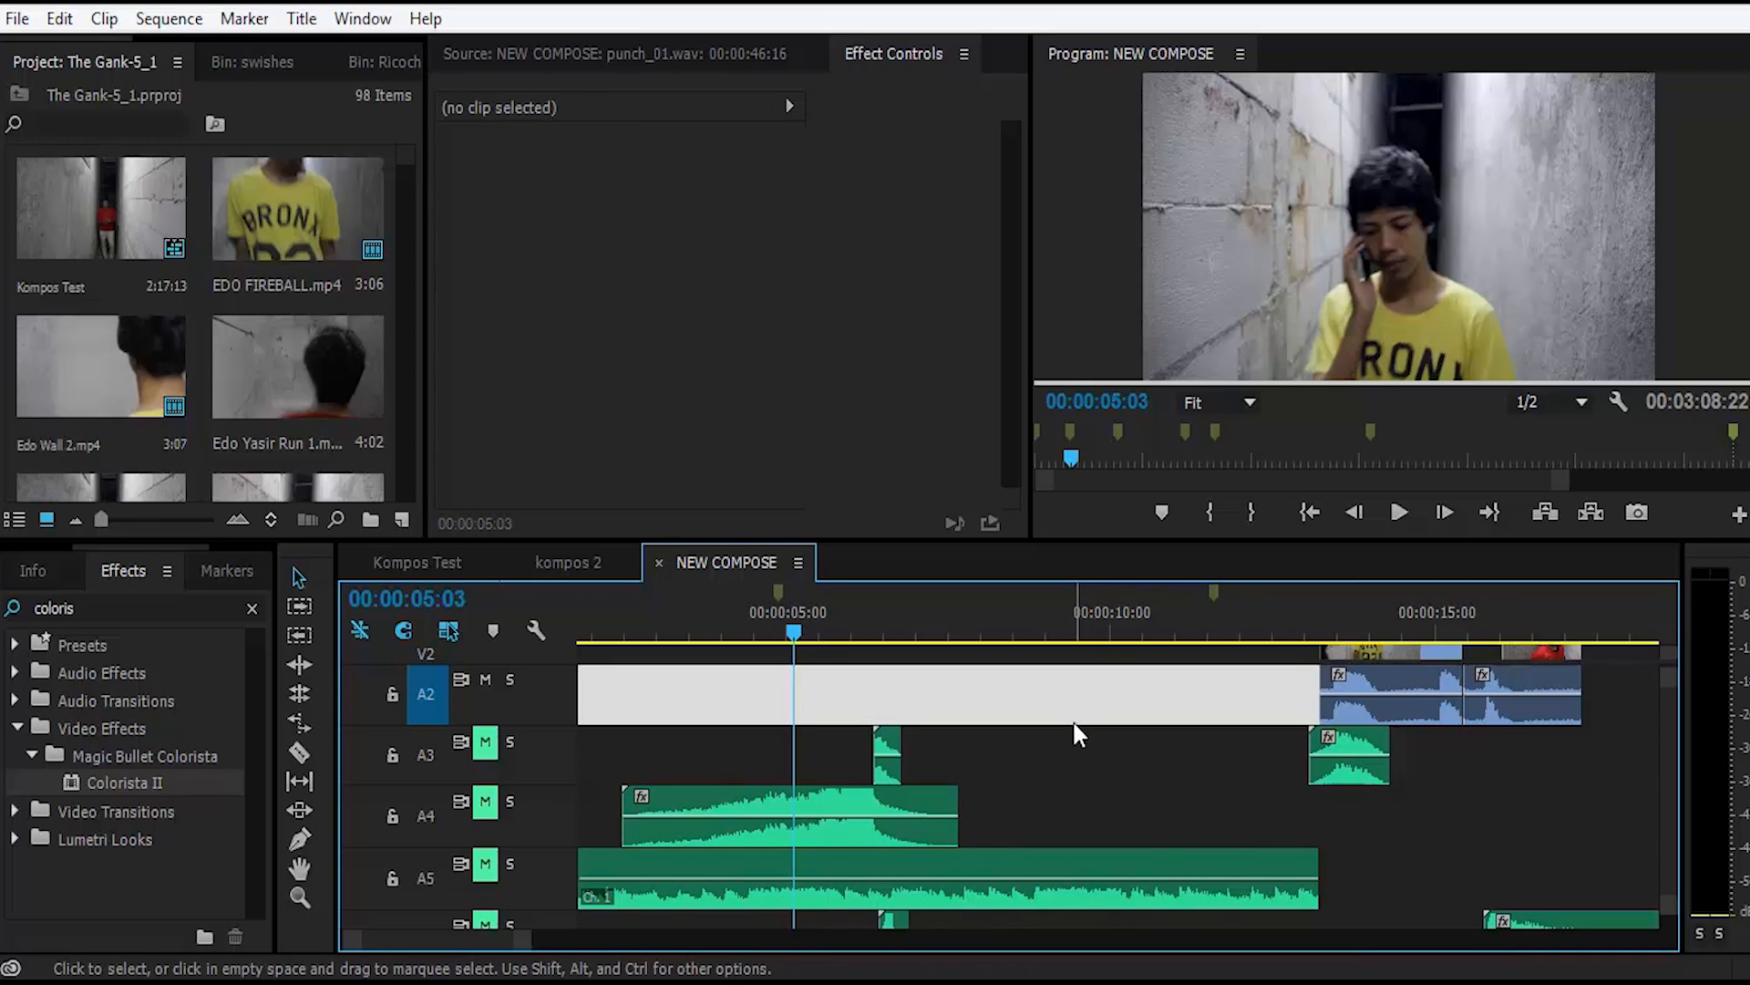
click(1073, 723)
click(1077, 727)
click(1083, 732)
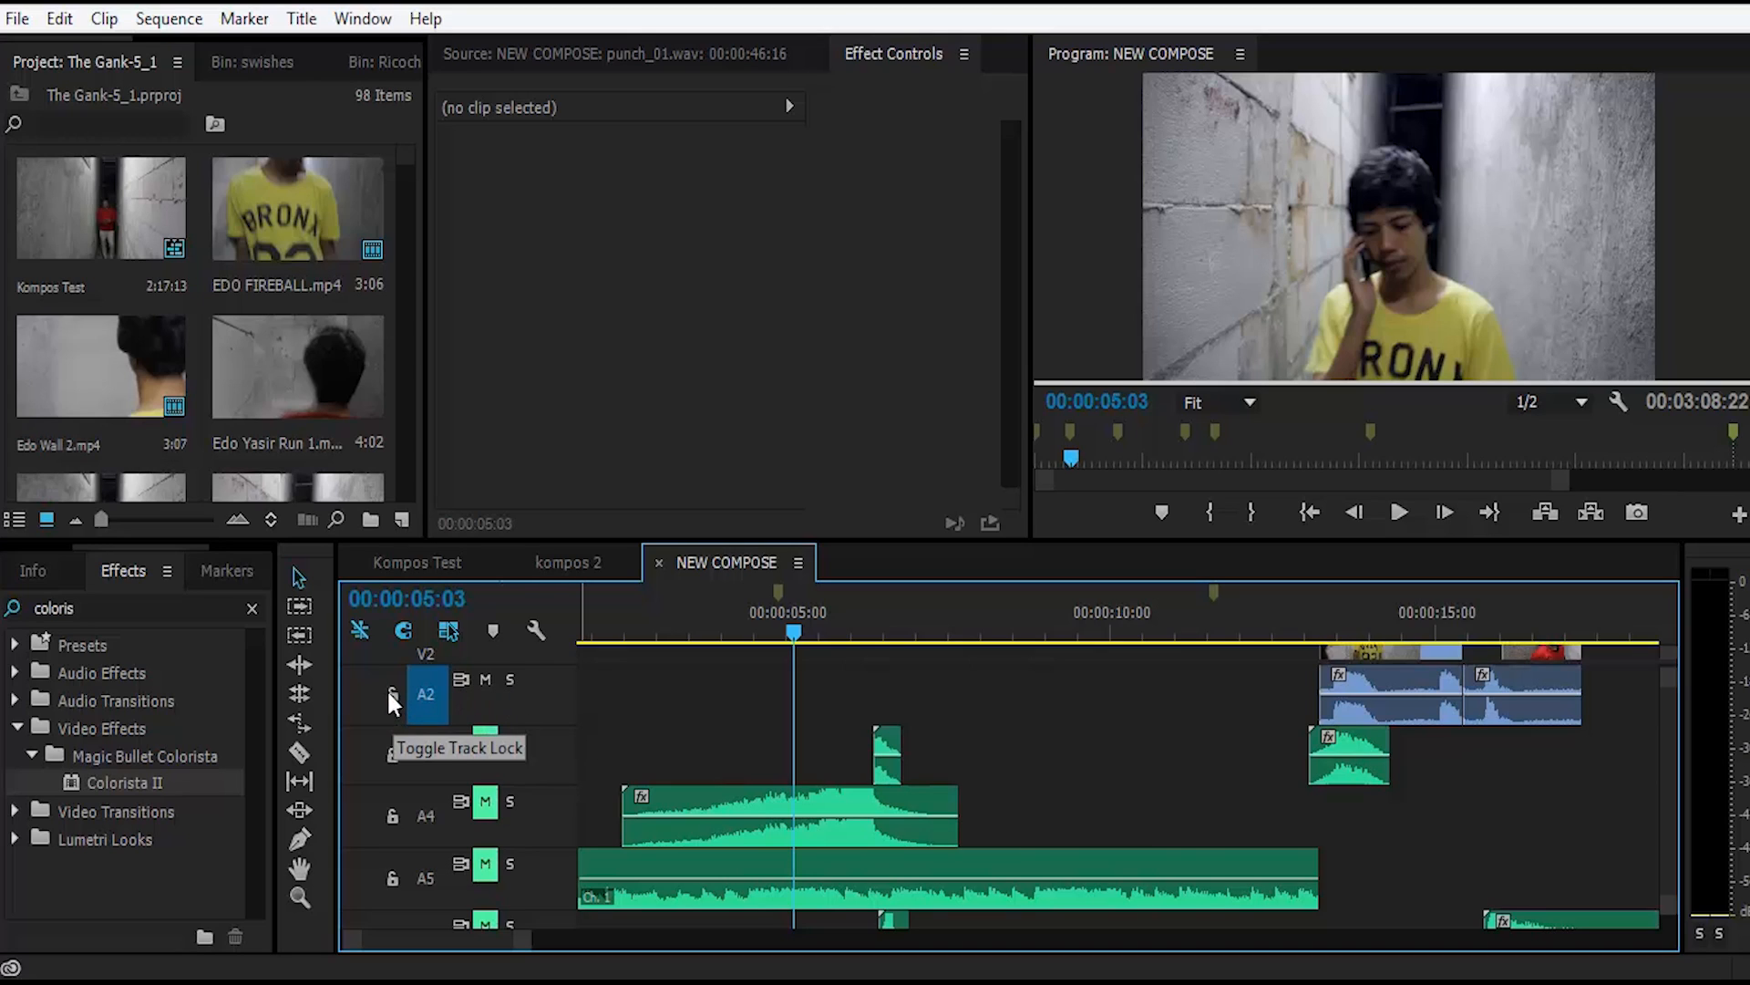
Step: Lock audio track A3, unlock it again, and try targeting A3 for pasted clips
click(393, 755)
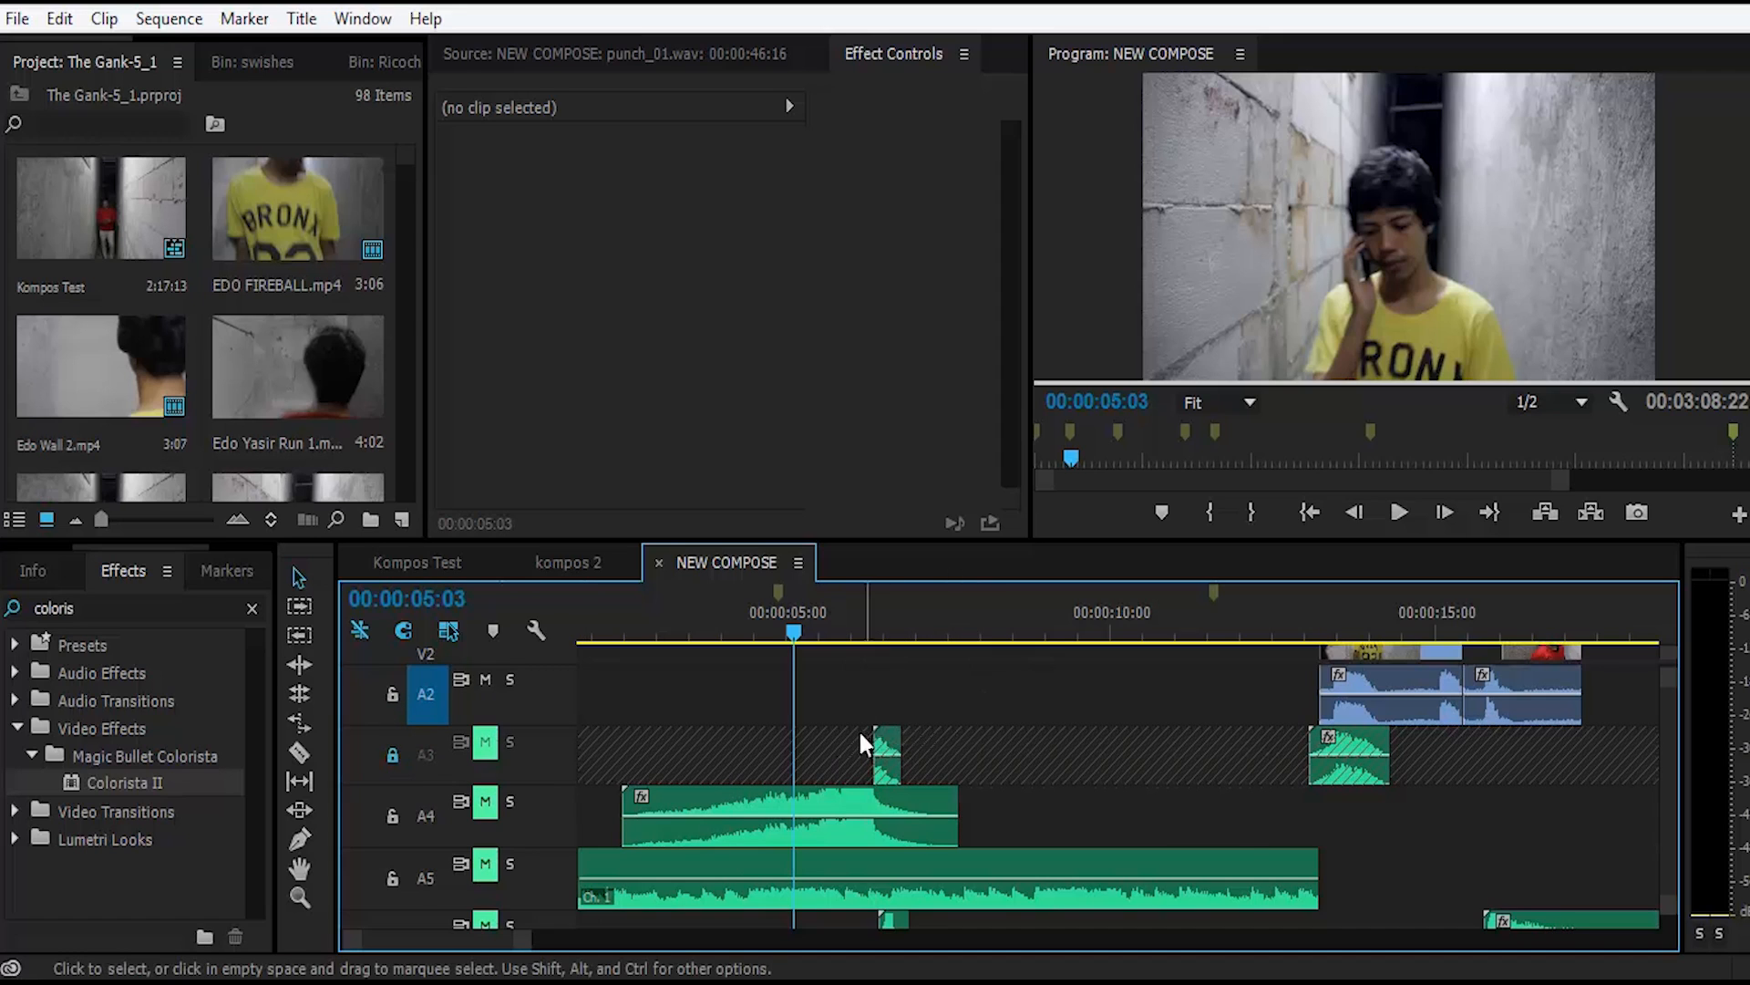
click(392, 753)
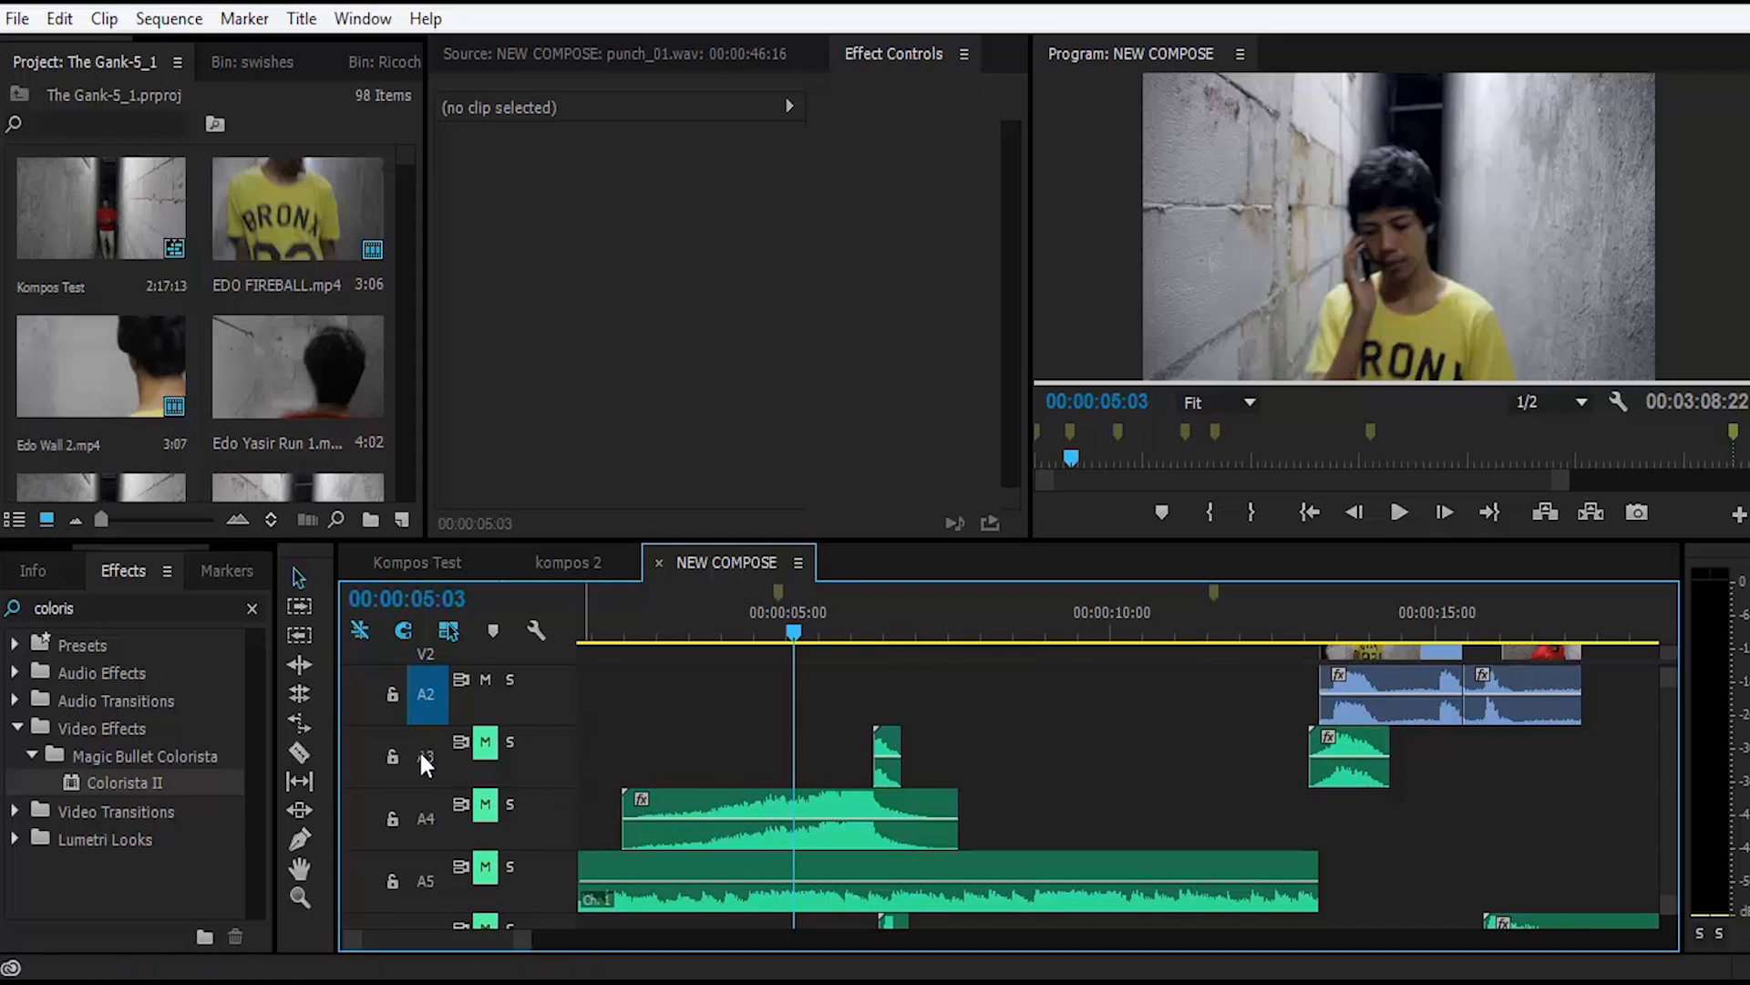
click(427, 757)
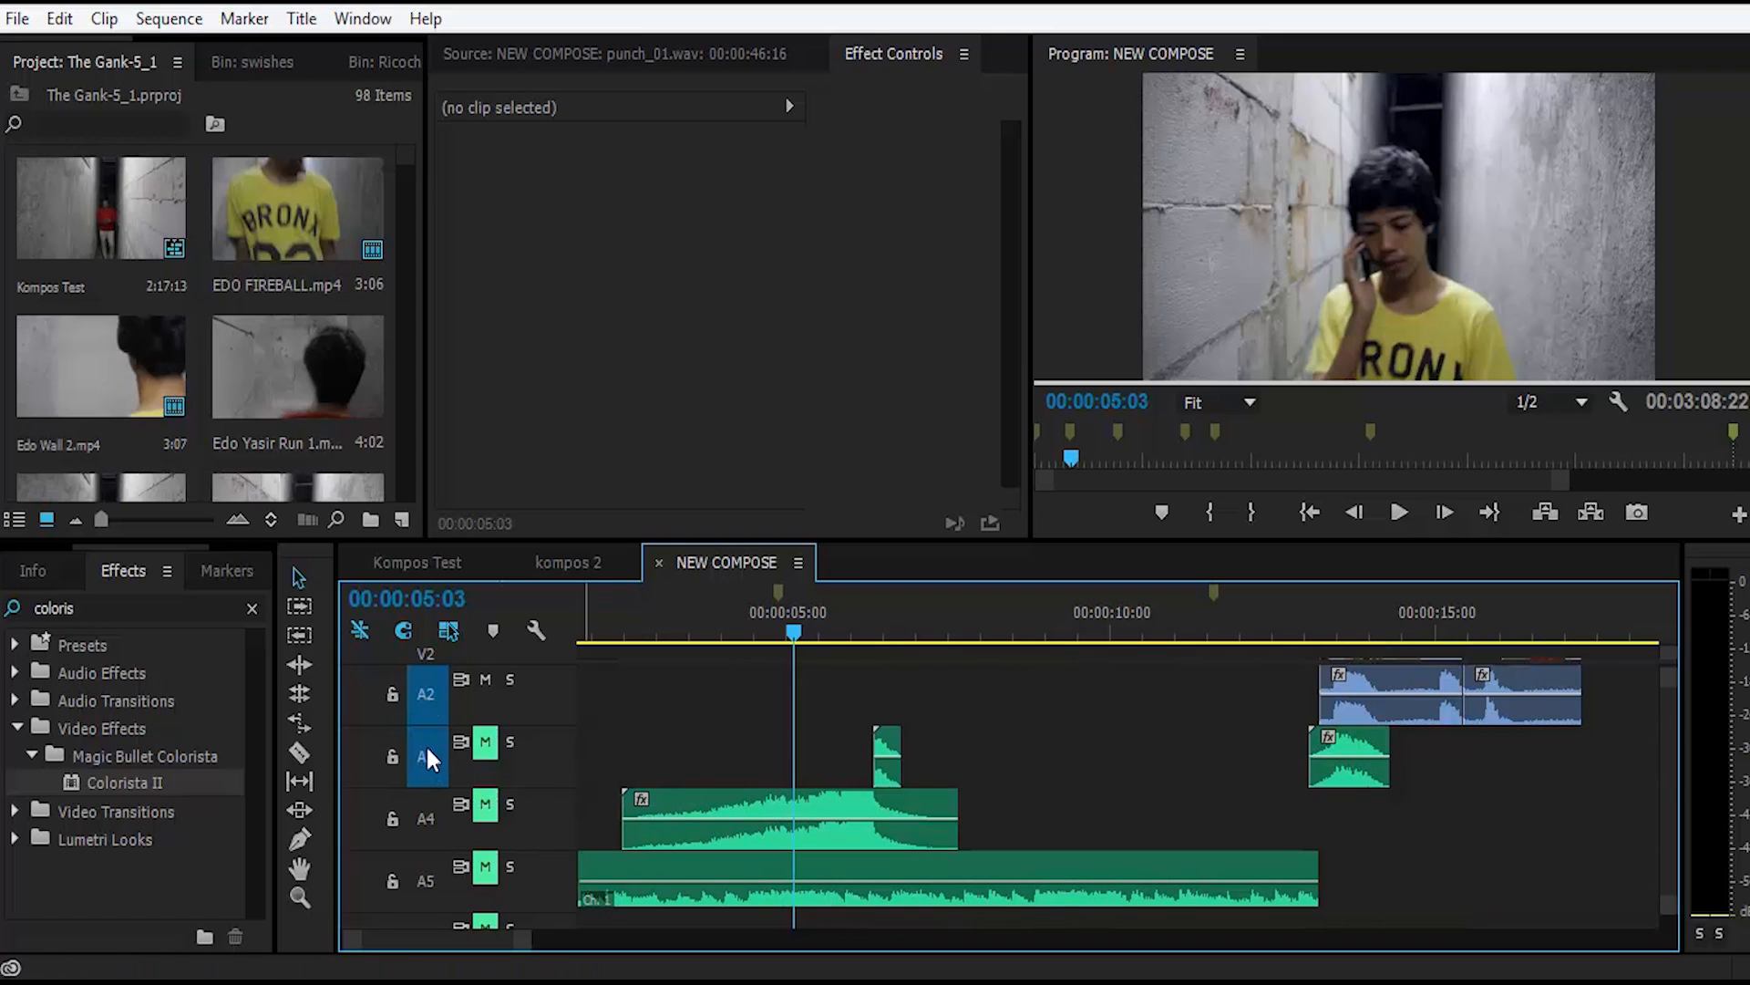
scroll(732, 715, up, 2)
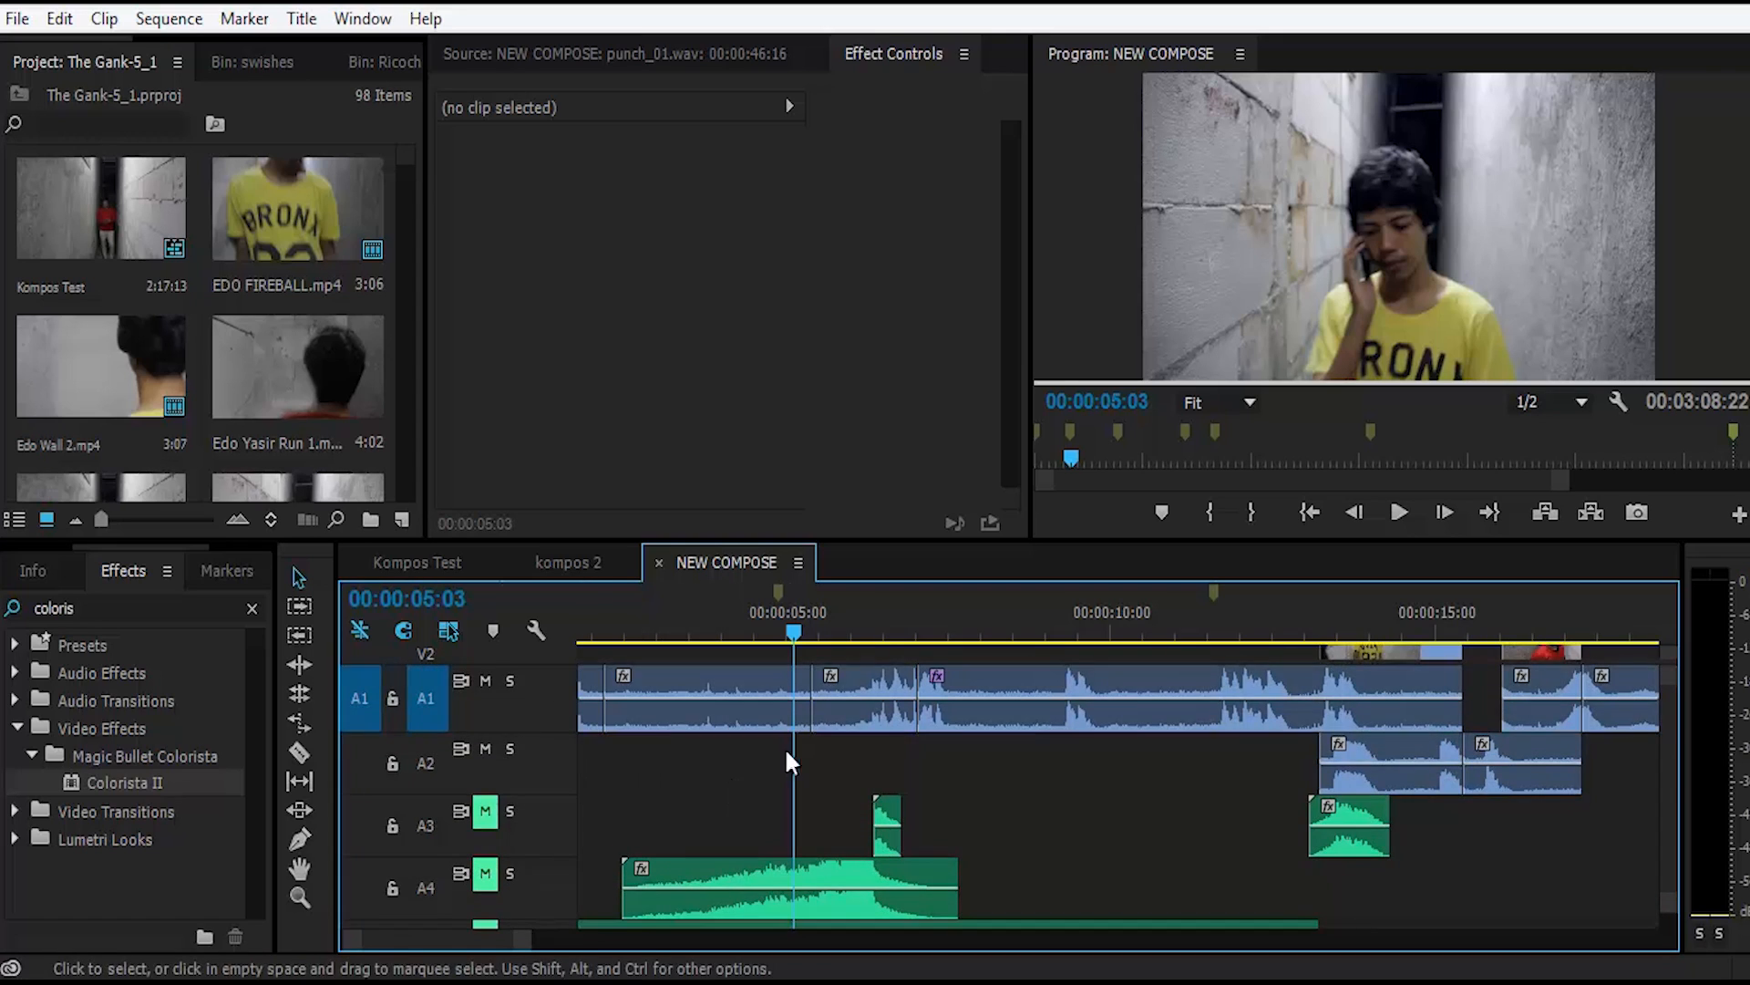
Step: Copy the fall_2.wav clip on track A3 with the playhead at 00:00:06:11
click(886, 825)
click(879, 623)
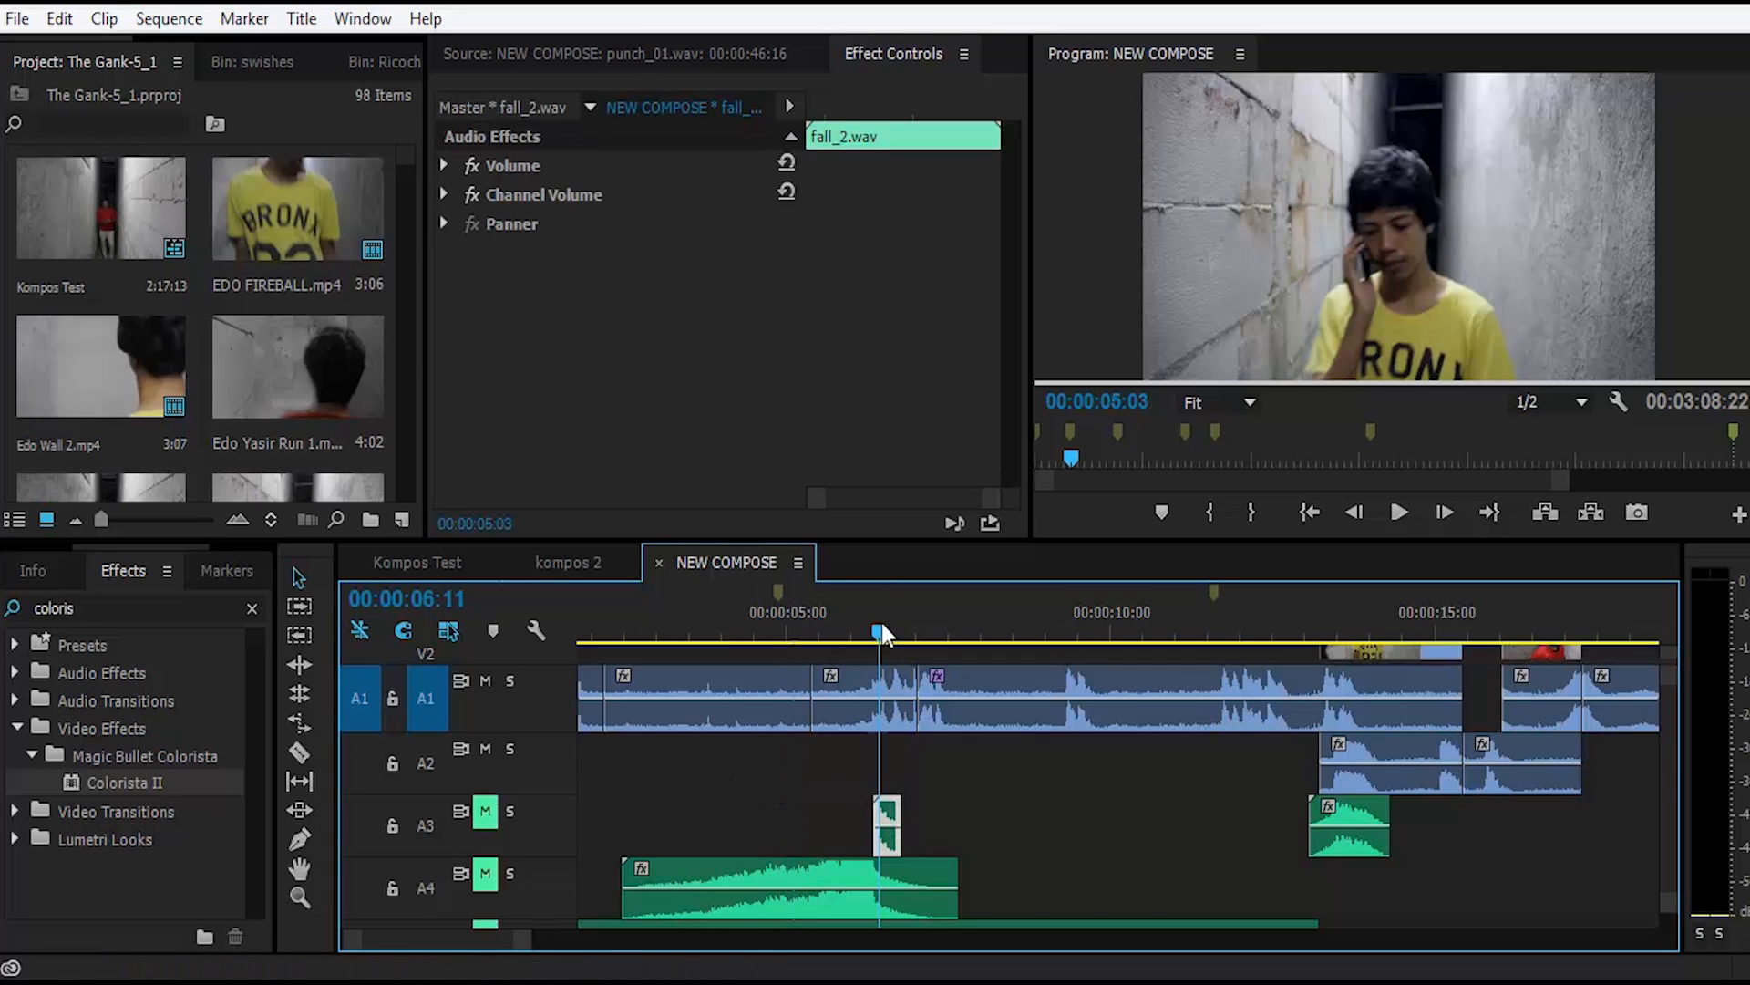
click(59, 19)
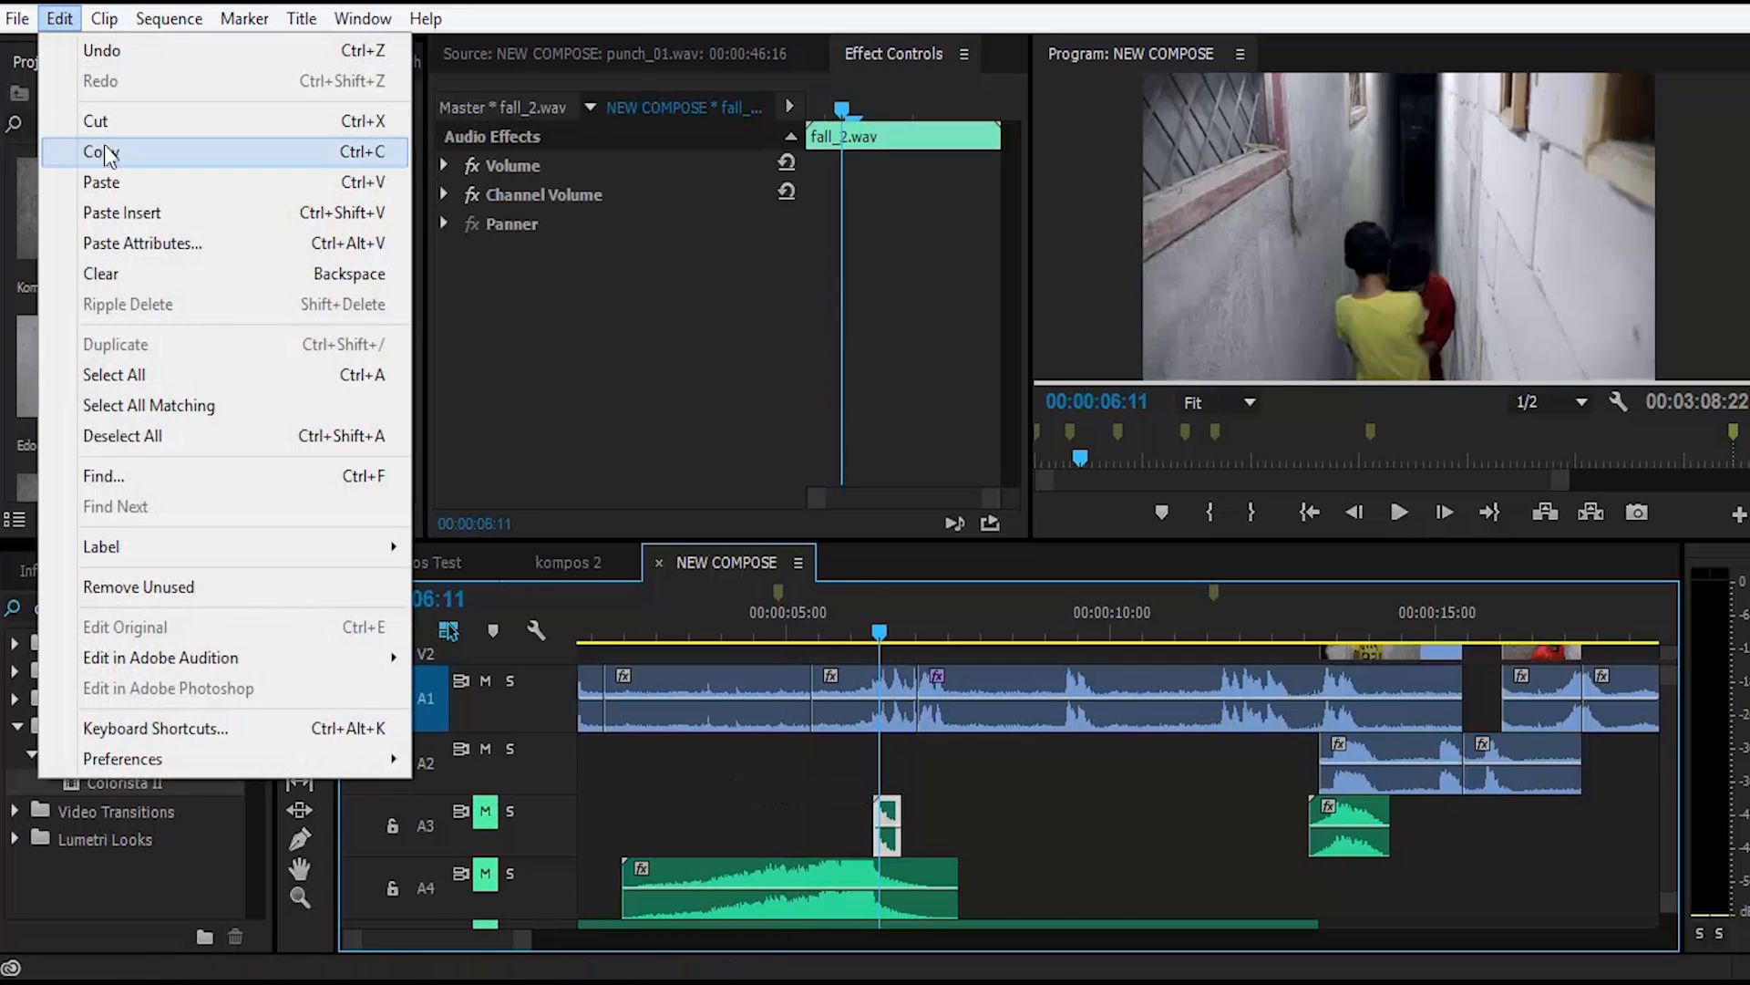
click(107, 151)
Step: Try pasting the copied fall_2.wav clip onto targeted track A1 at 00:00:04:04, and undo the paste
click(731, 624)
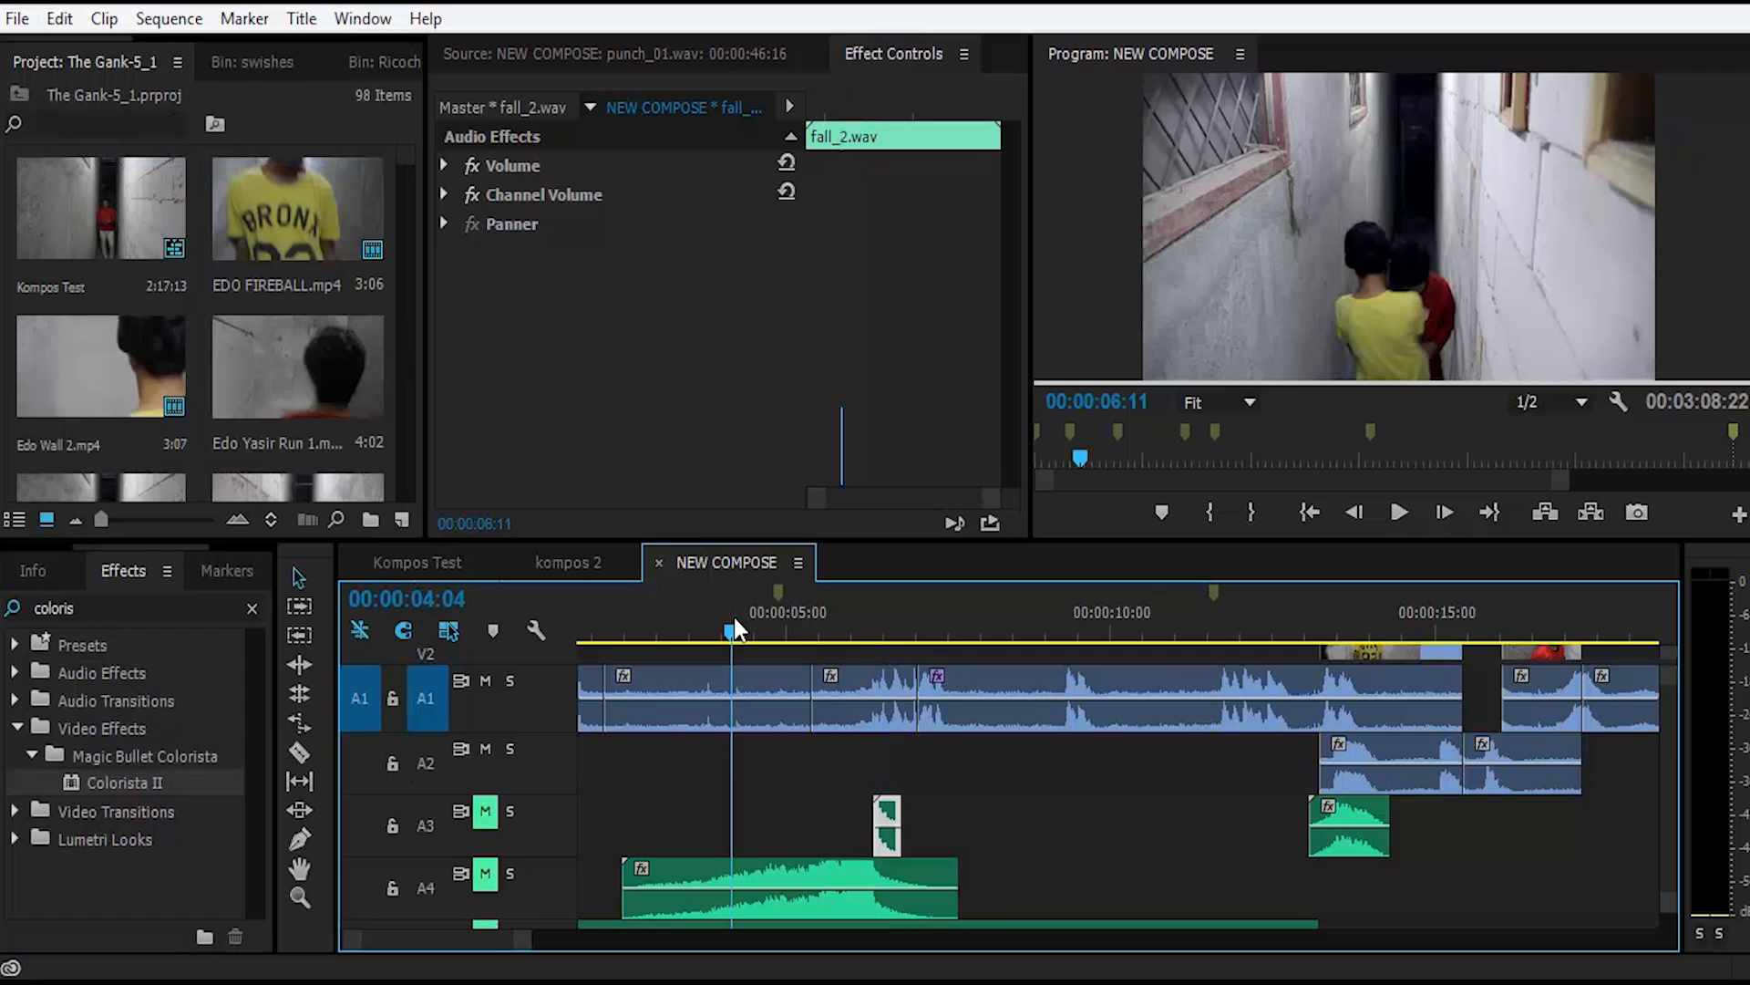
click(59, 19)
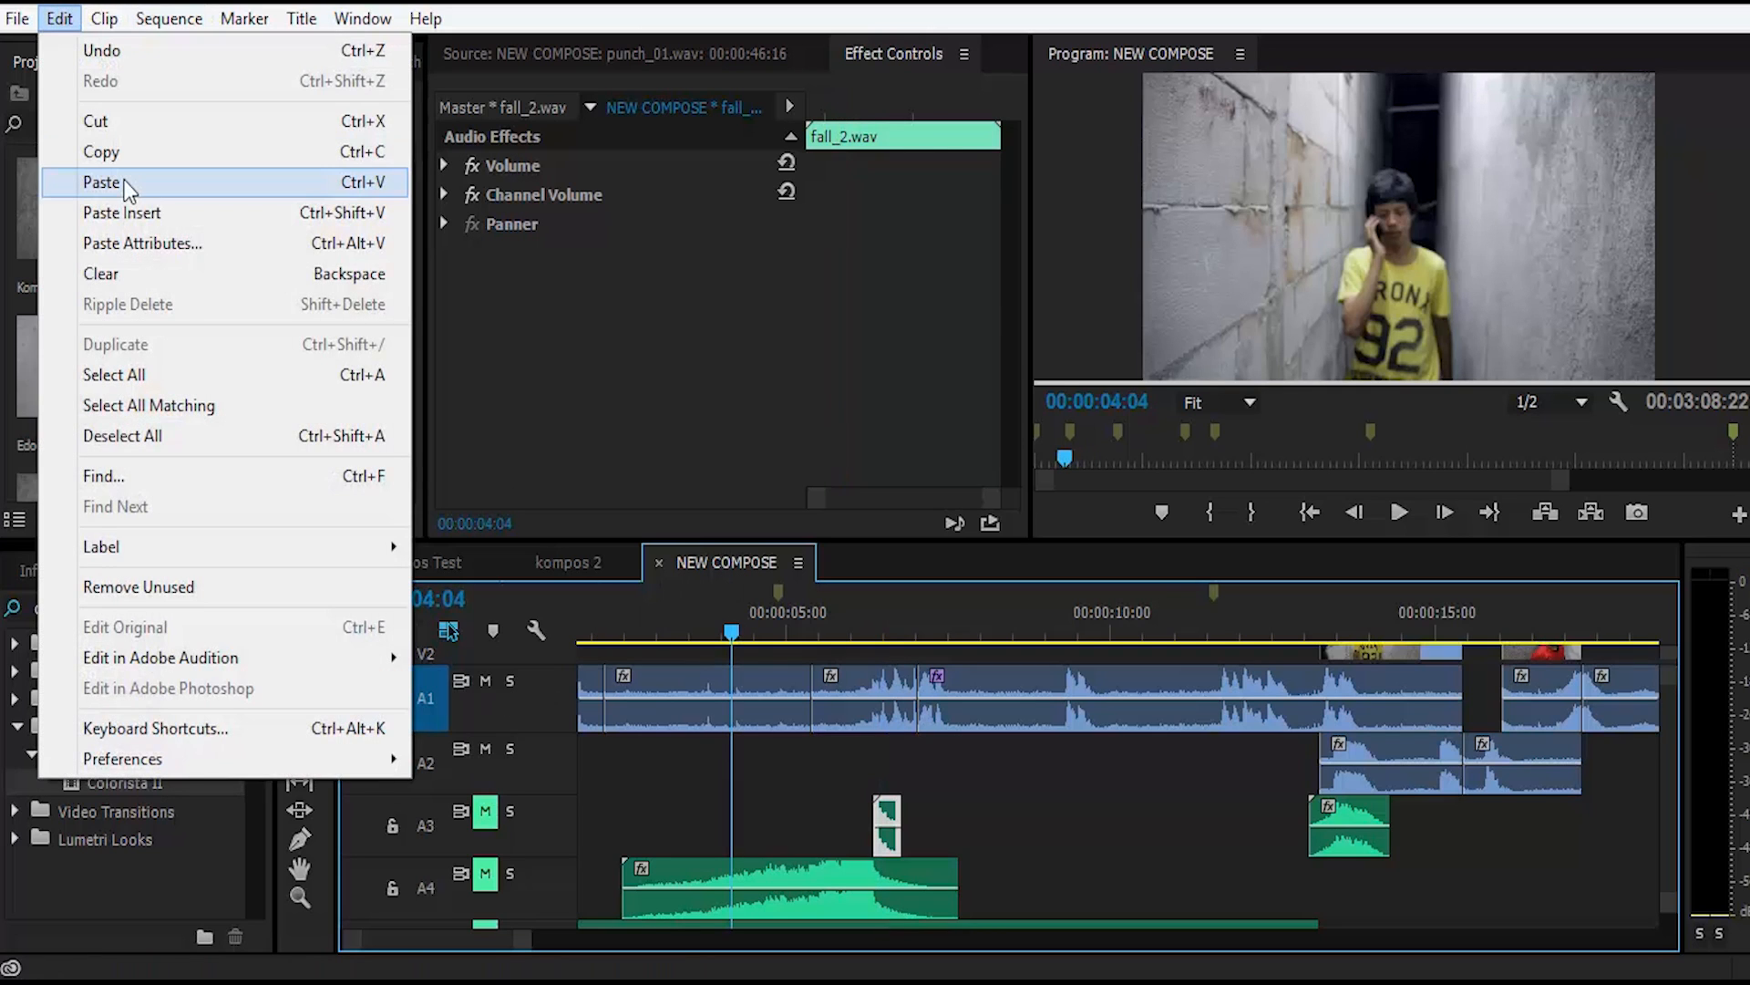
click(124, 178)
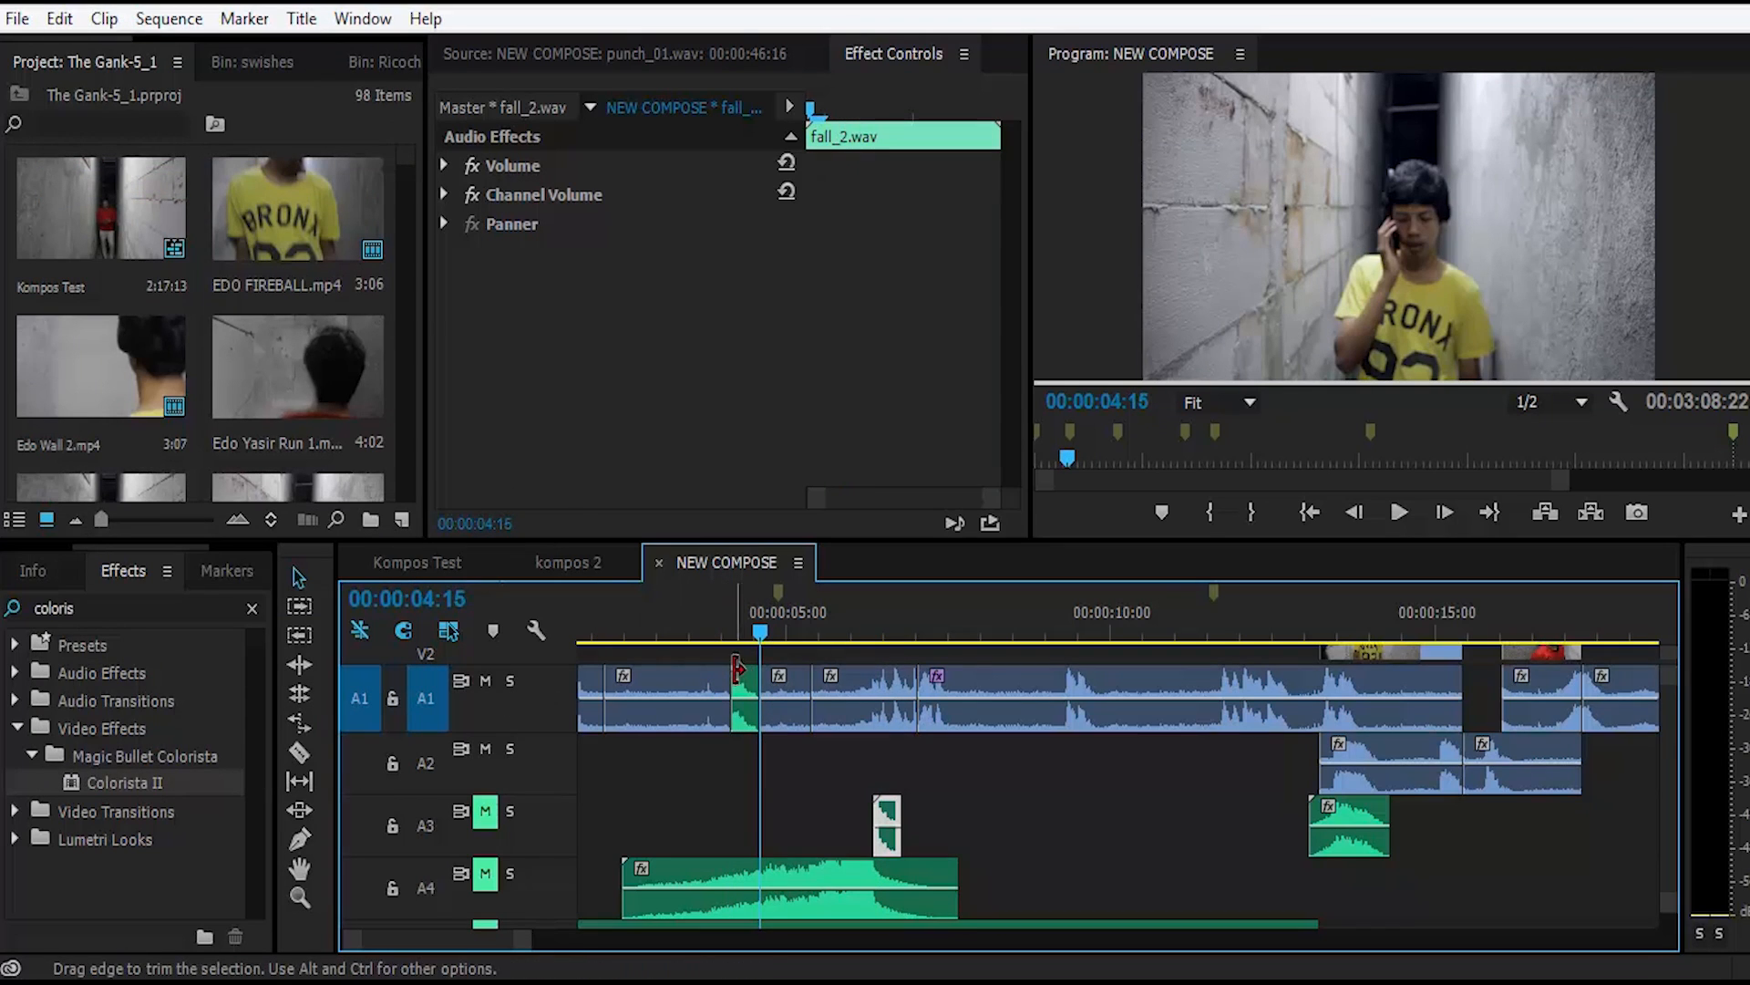
click(744, 687)
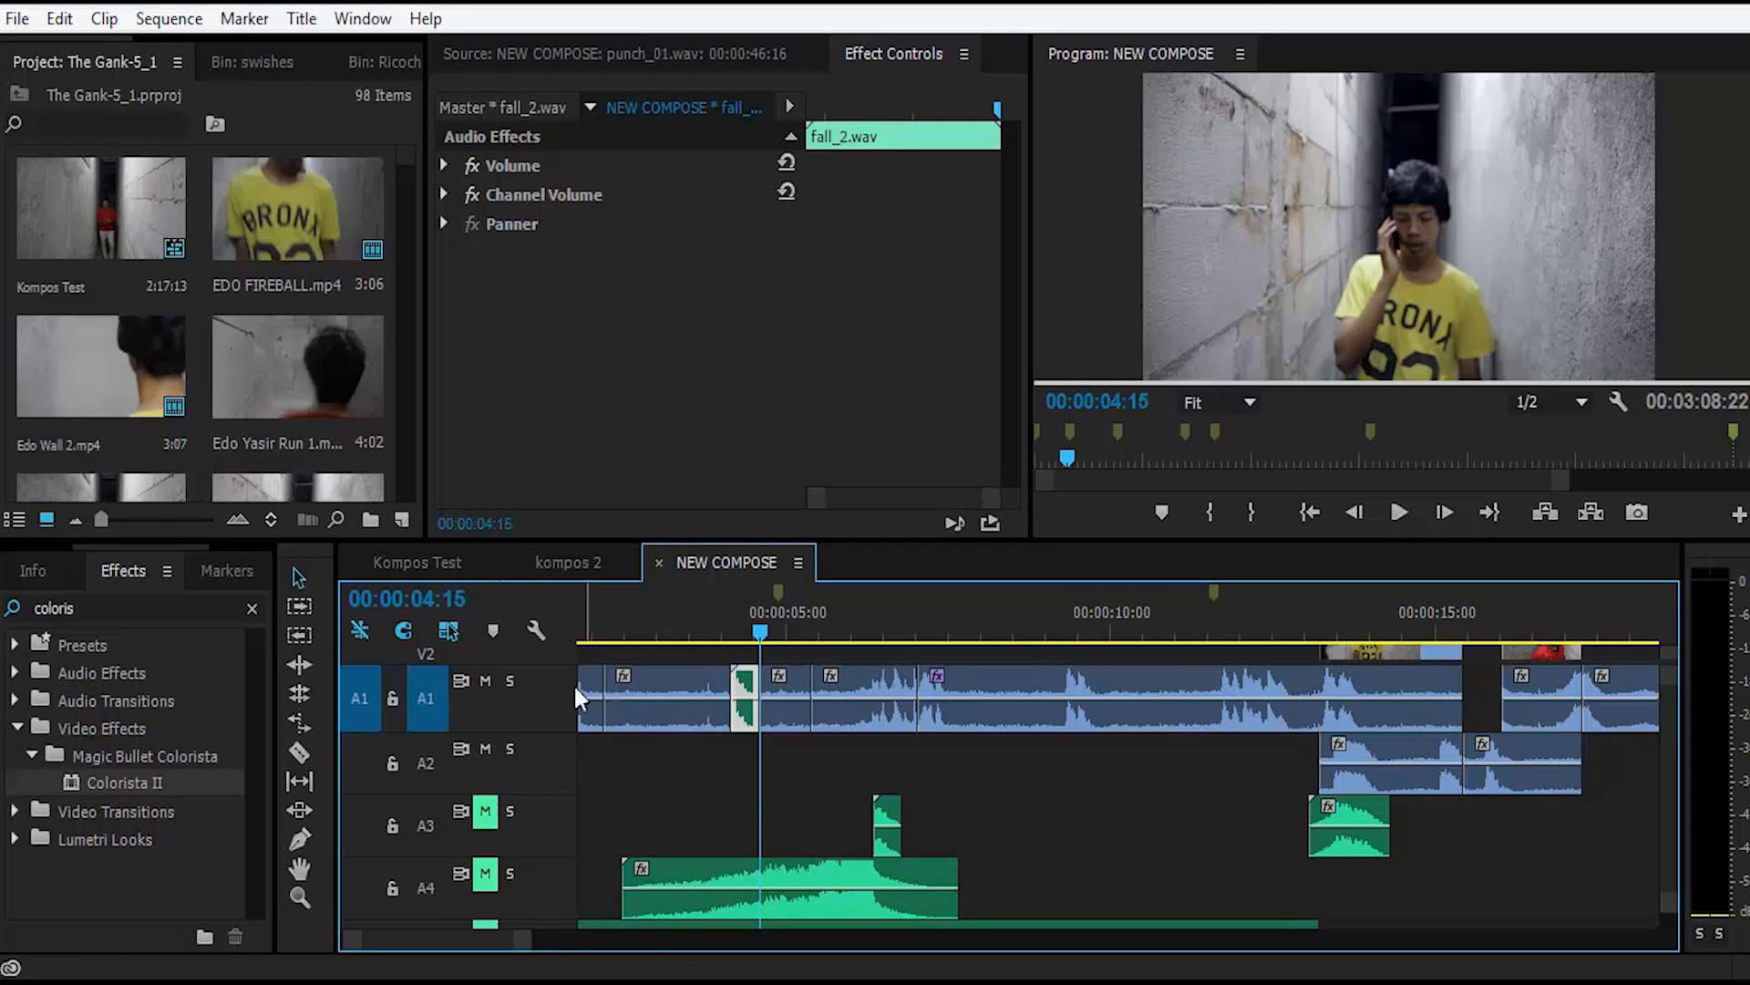
key(ctrl+z)
Step: Target track A2 instead of A1, paste fall_2.wav there at 00:00:04:04, and undo the paste
click(428, 702)
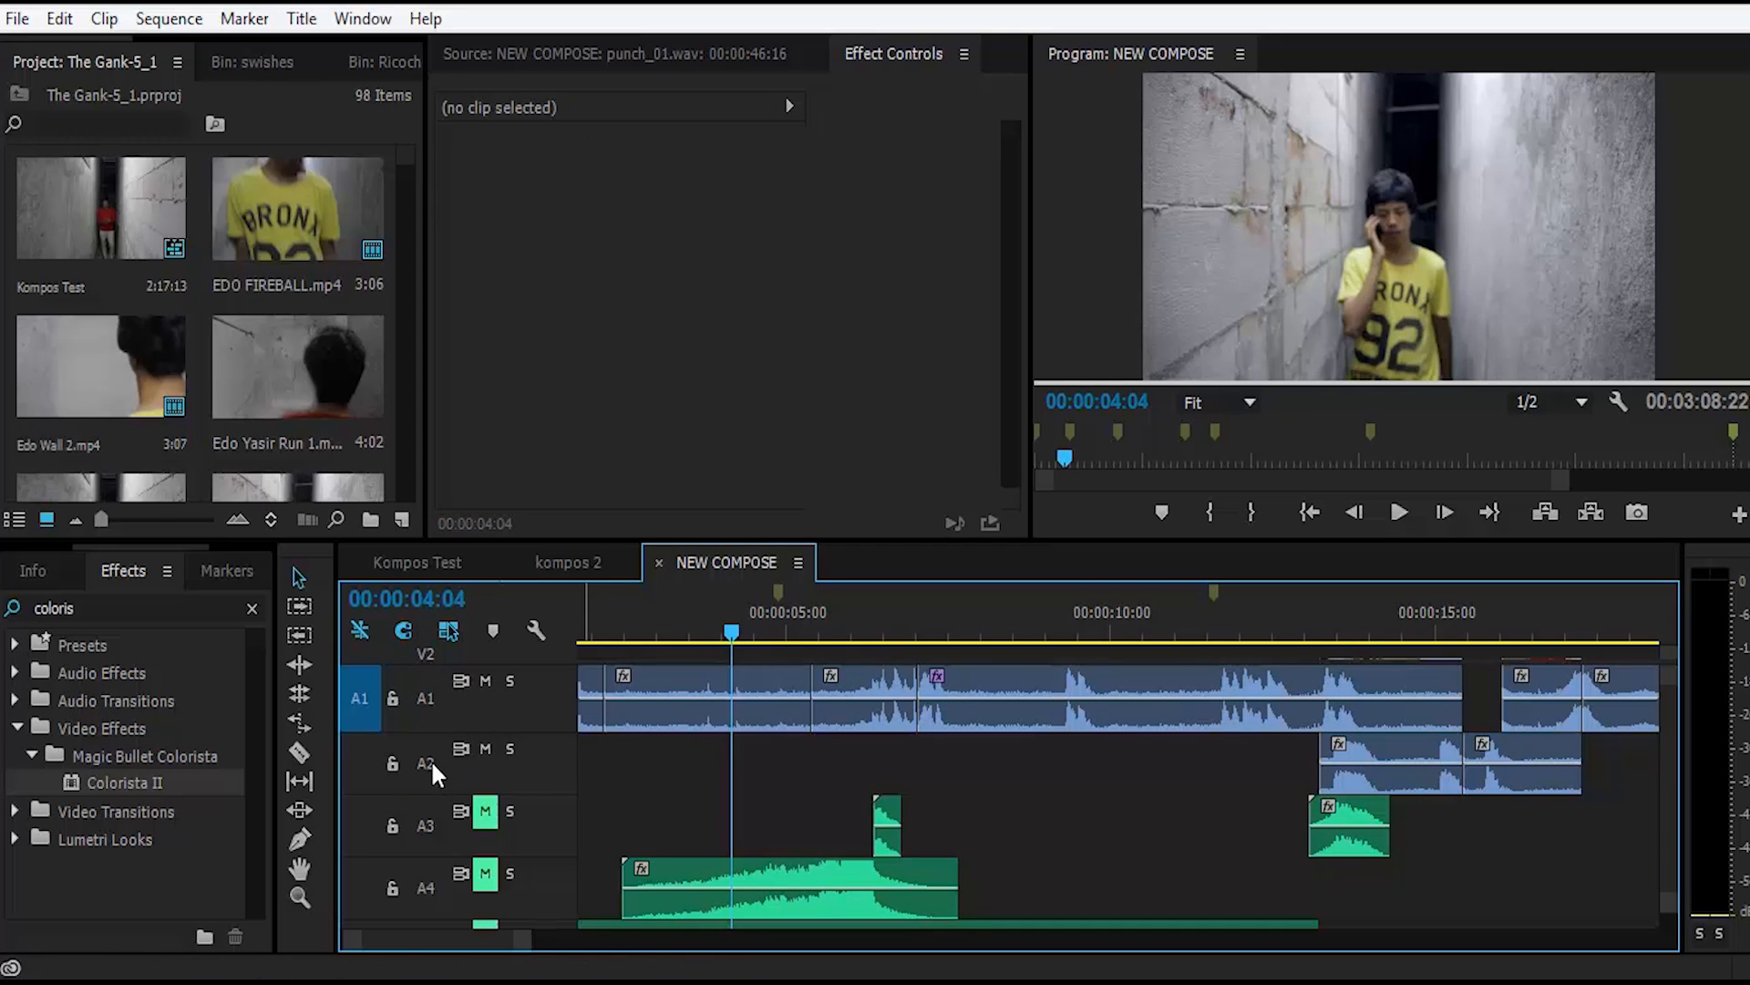
click(426, 763)
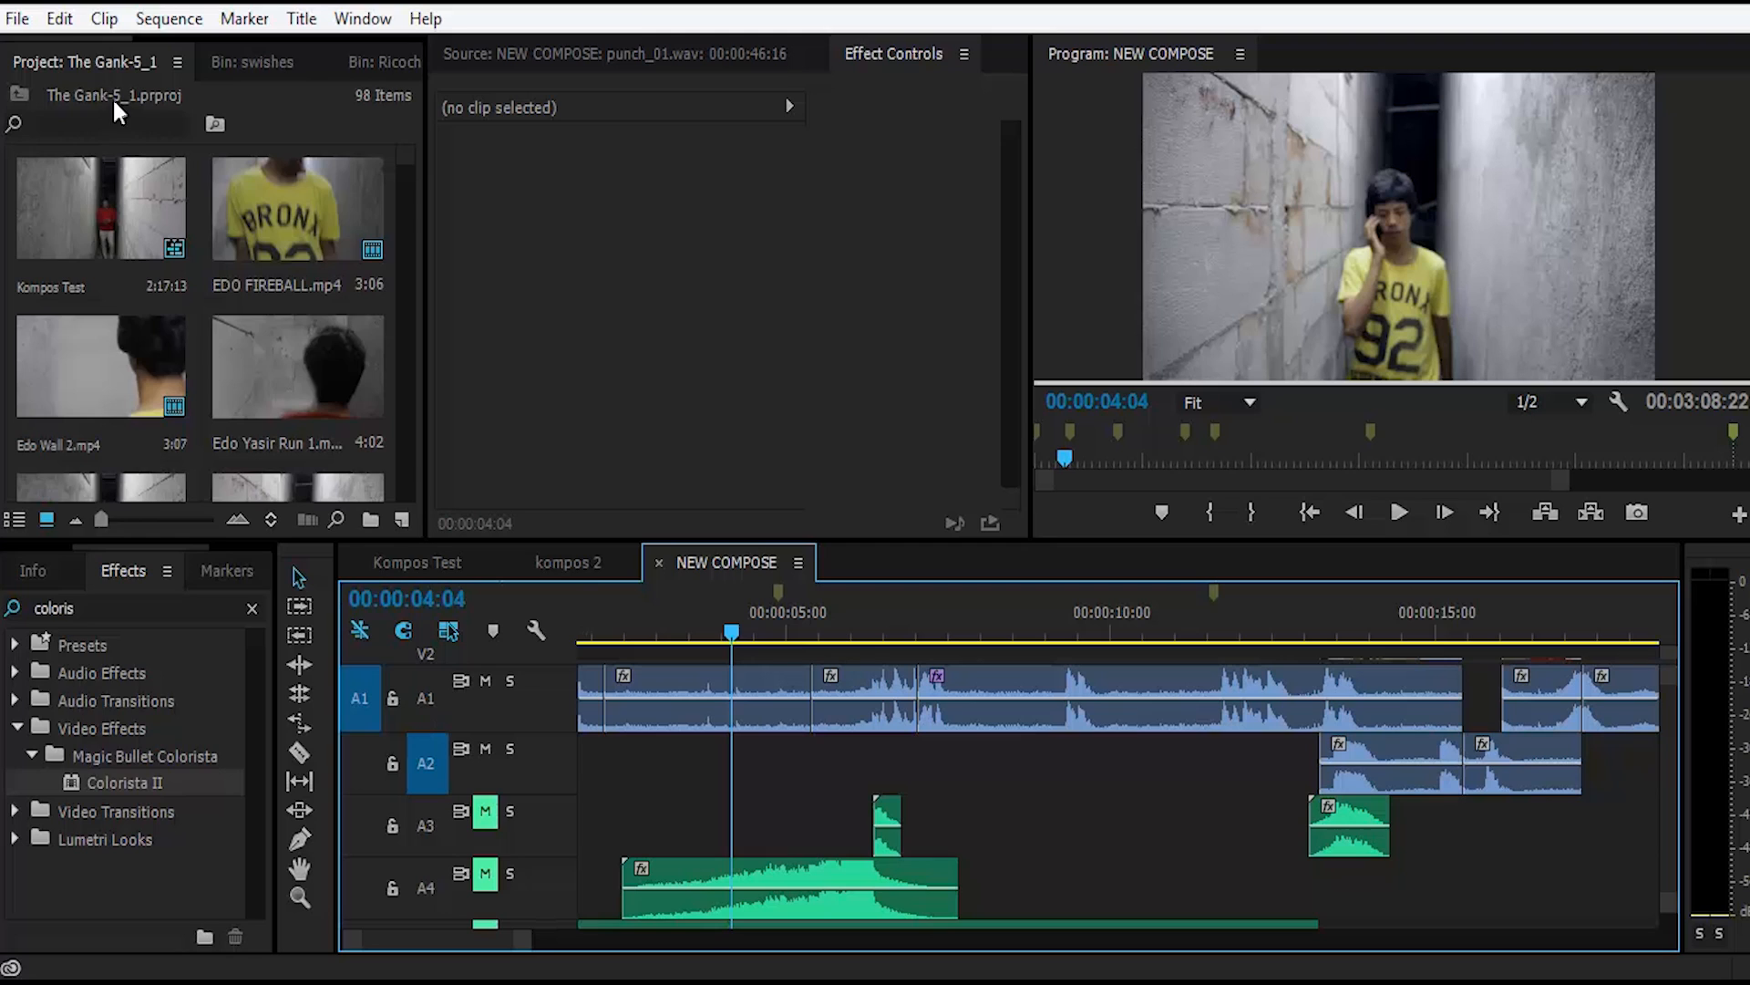
click(60, 21)
click(102, 182)
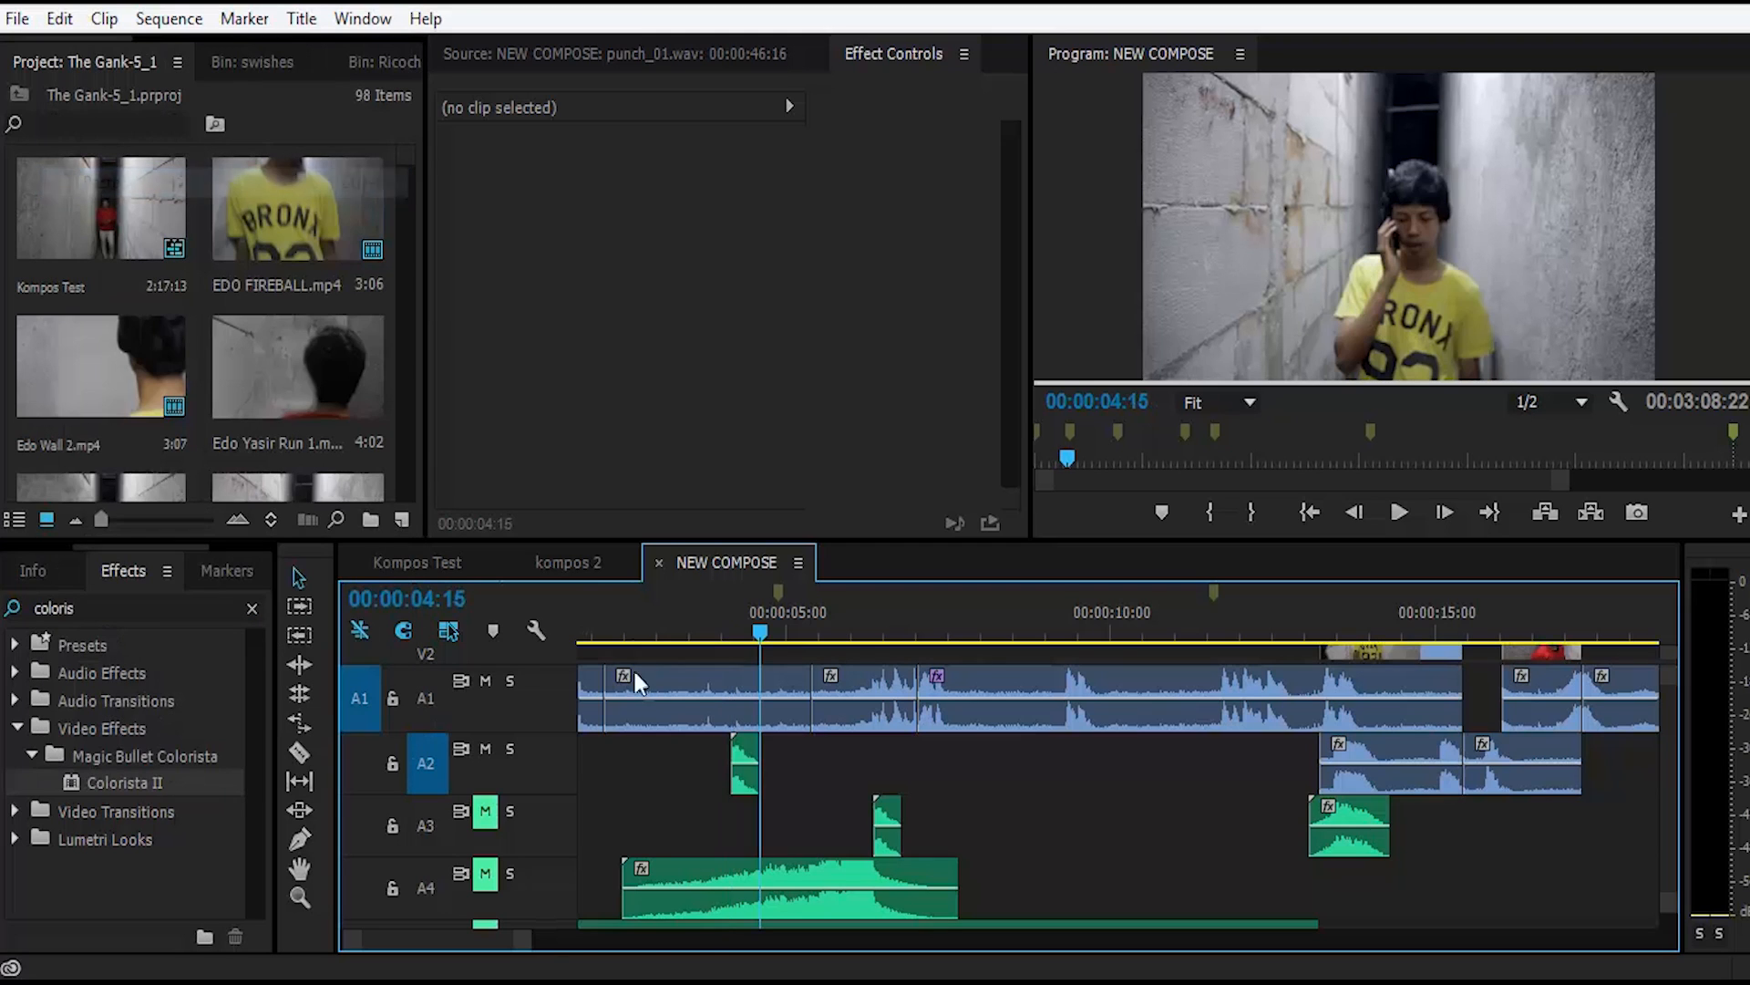
click(746, 762)
key(ctrl+z)
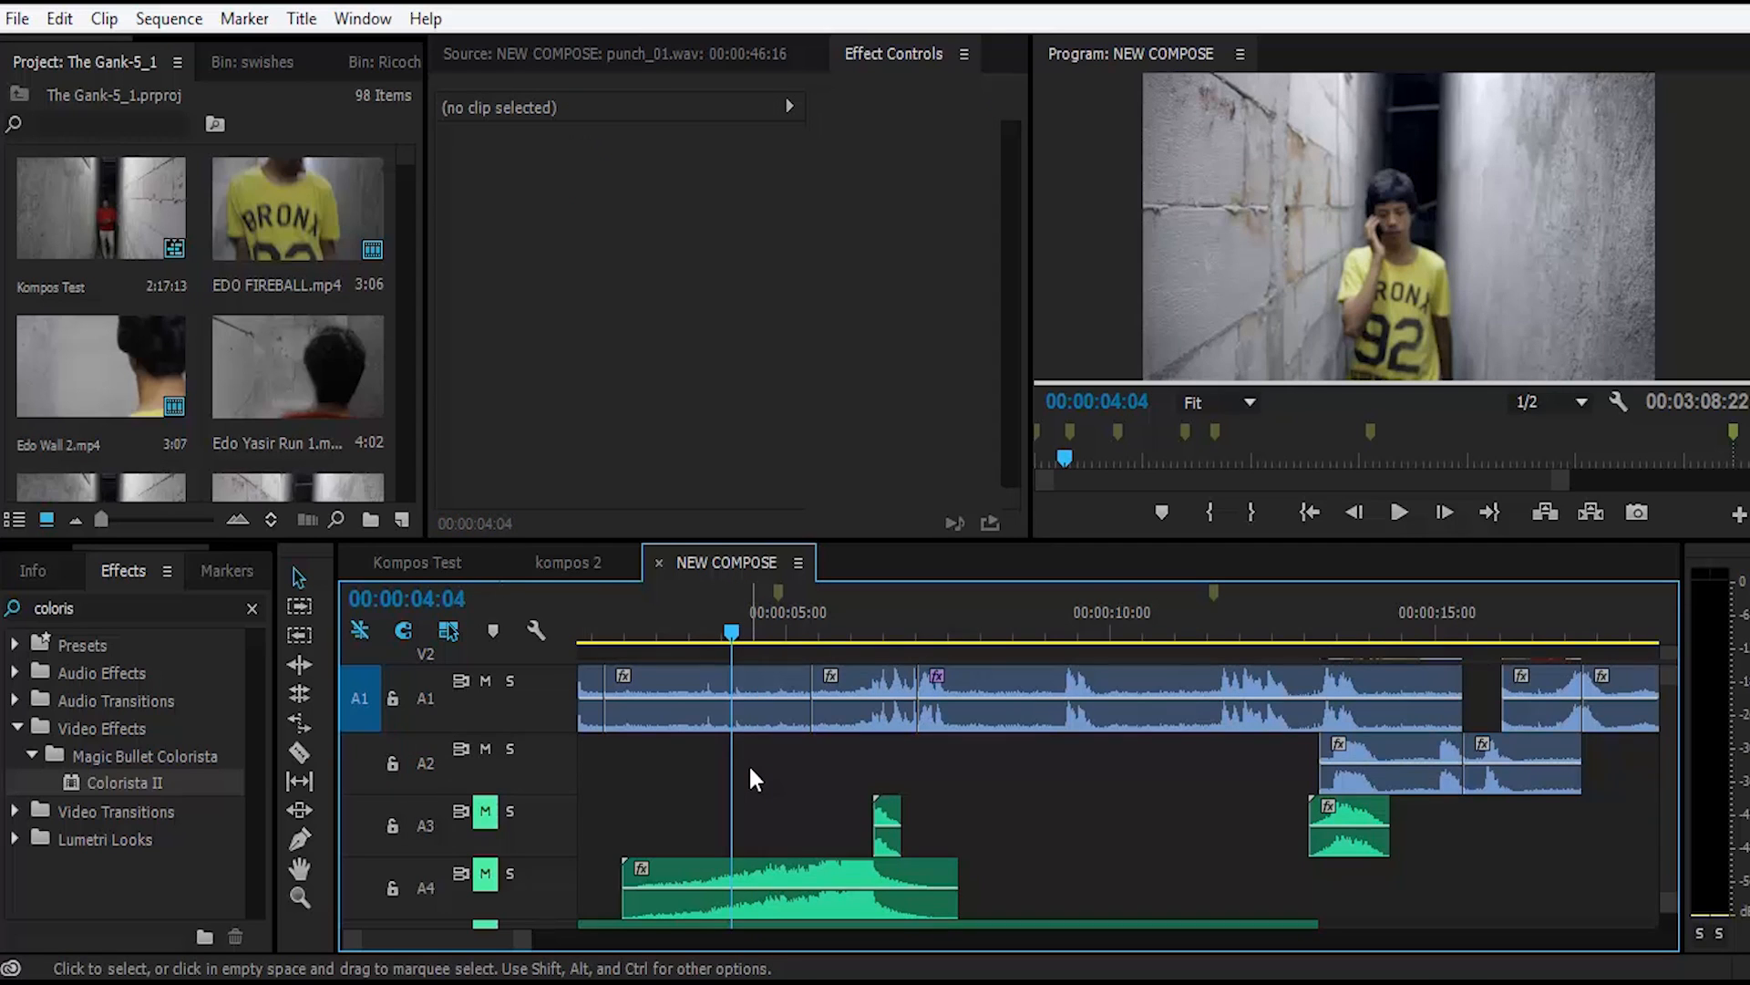
Step: Preview the opening shots and play the sequence from near its start to 00:00:05:17
scroll(749, 776, up, 2)
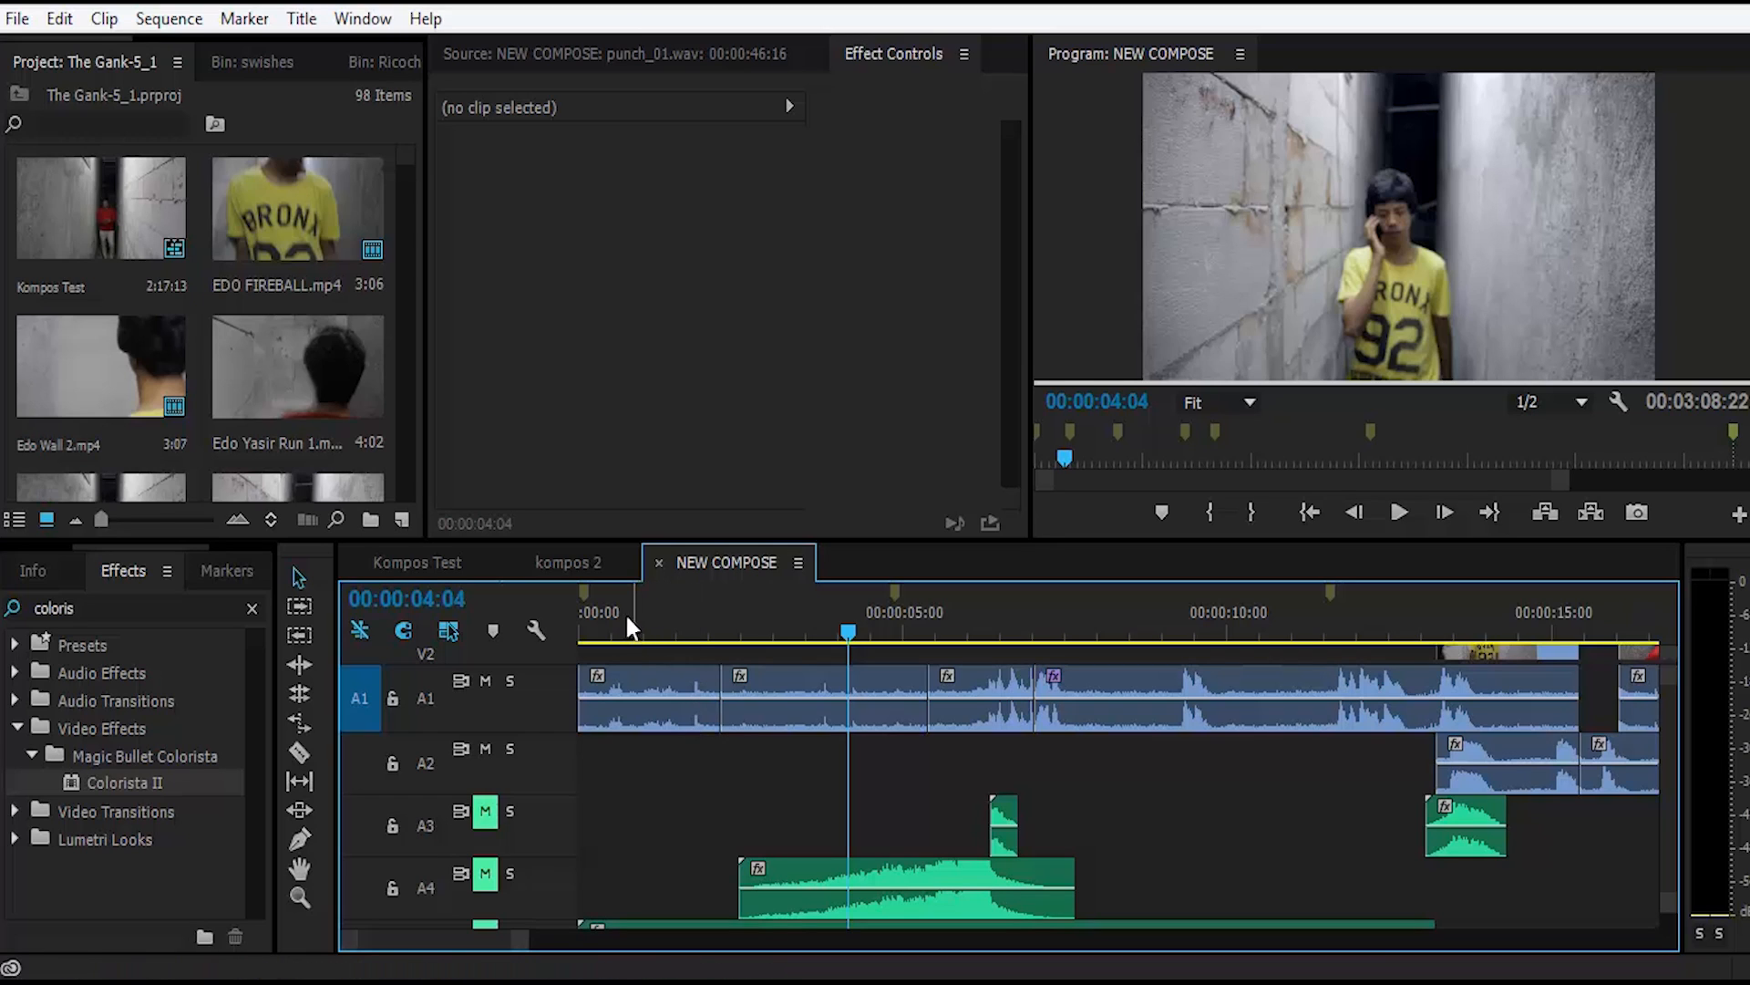
click(651, 620)
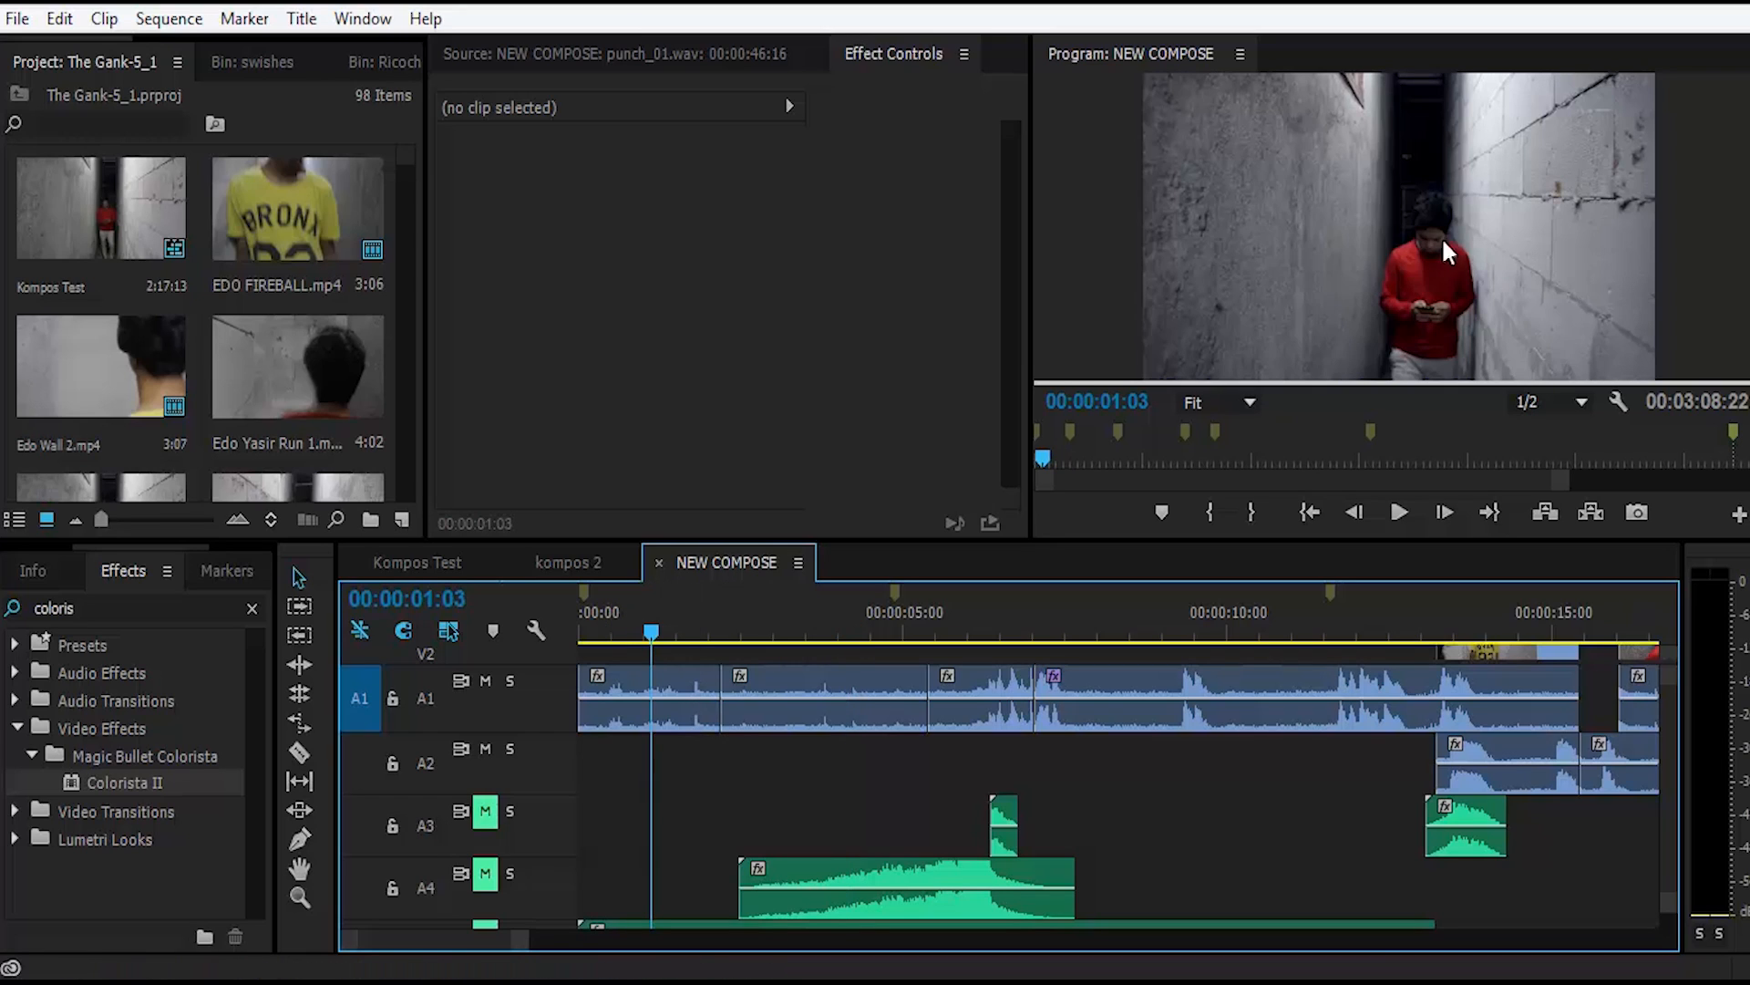
click(800, 610)
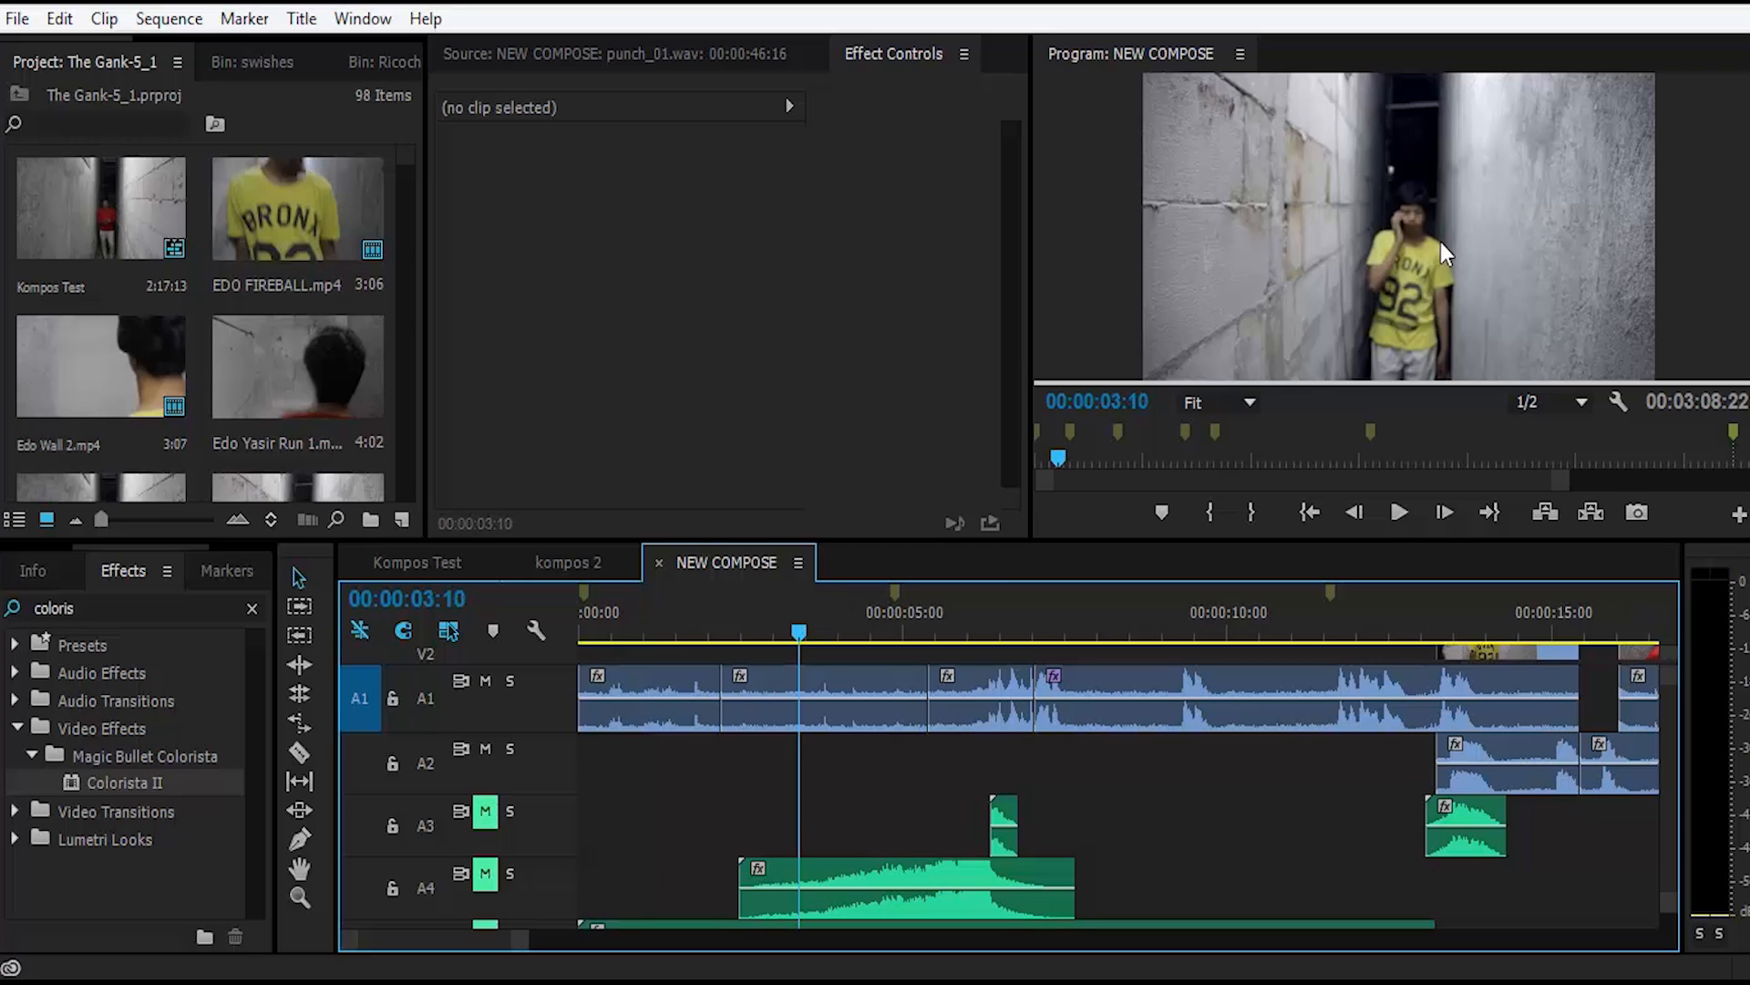
click(645, 629)
click(593, 615)
key(space)
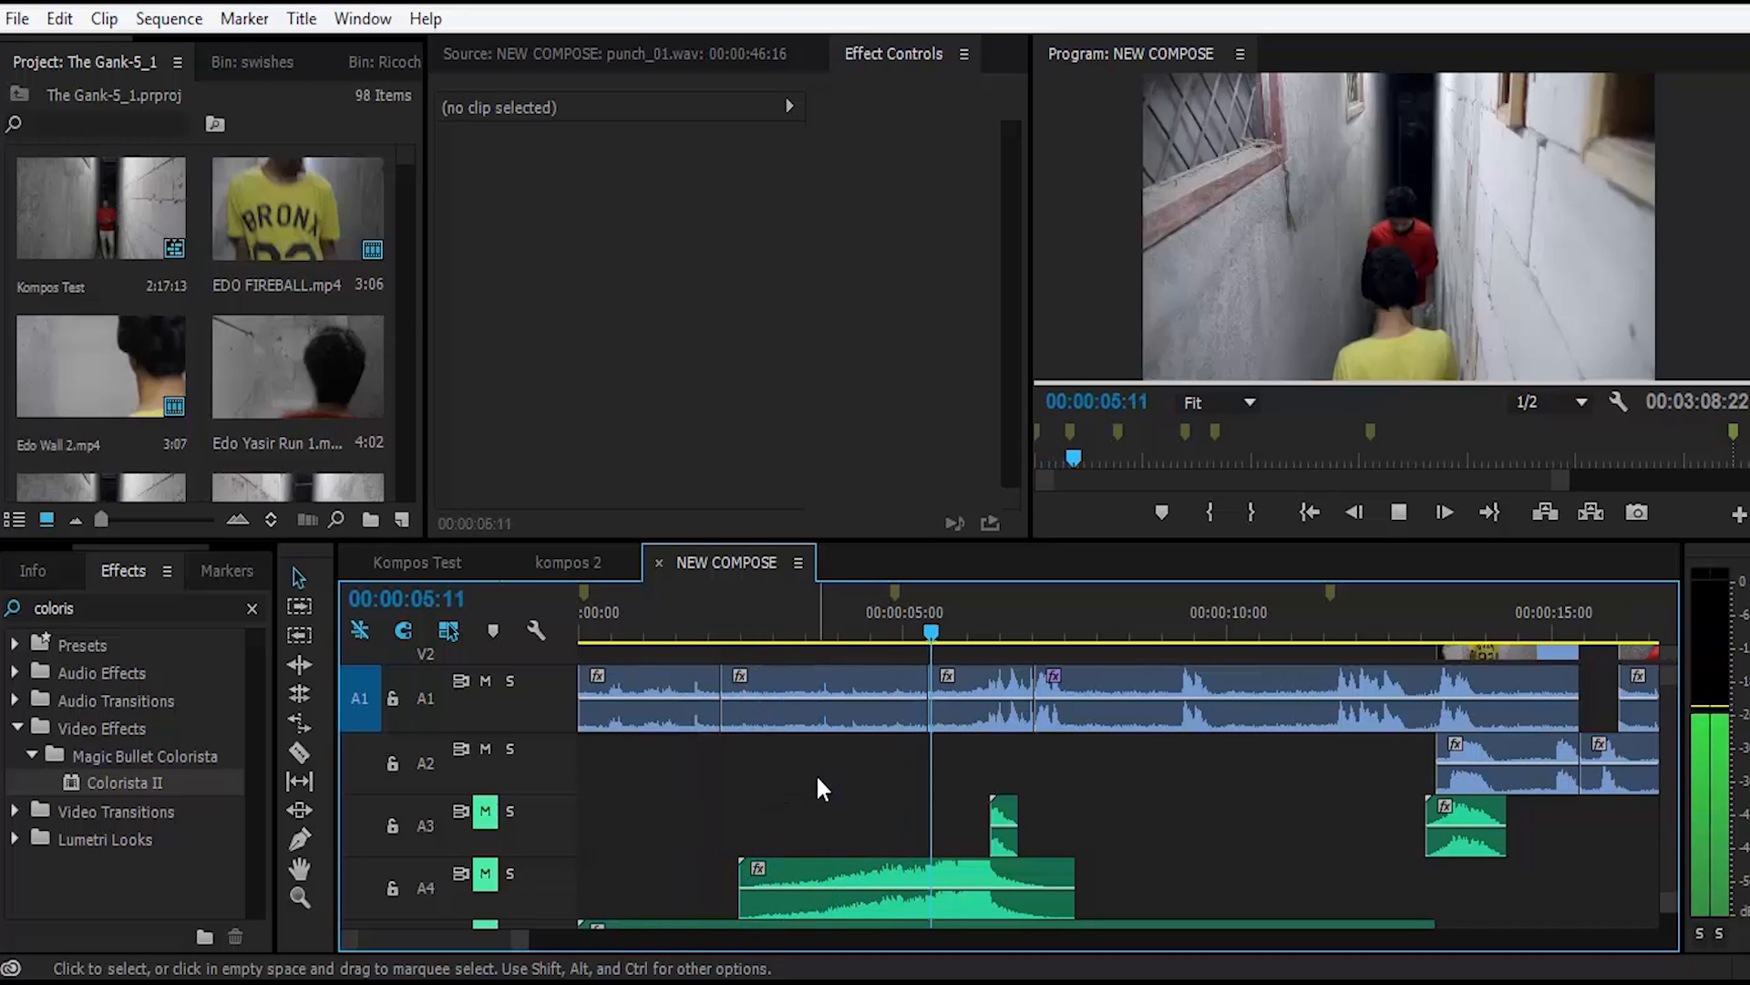
key(space)
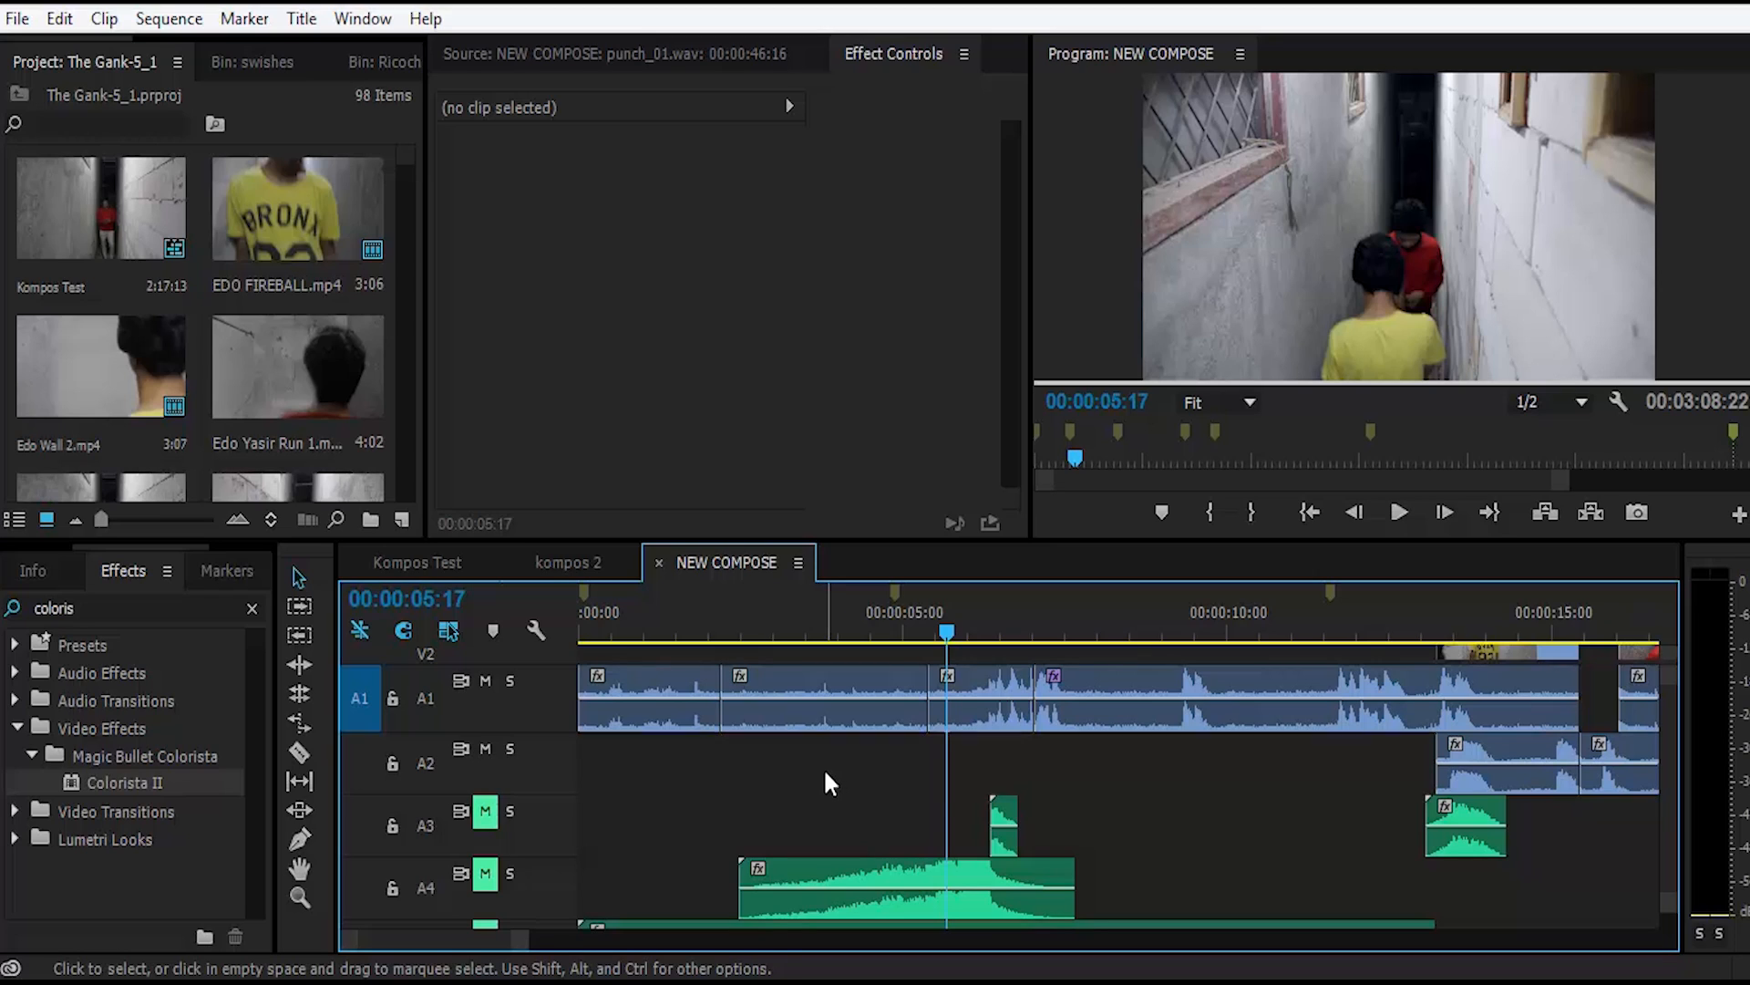
Step: Place the playhead at 00:00:02:22, open the M074.WAV clip from track A5 in the Source Monitor, and listen to it up to 00:00:06:03
click(828, 775)
click(754, 622)
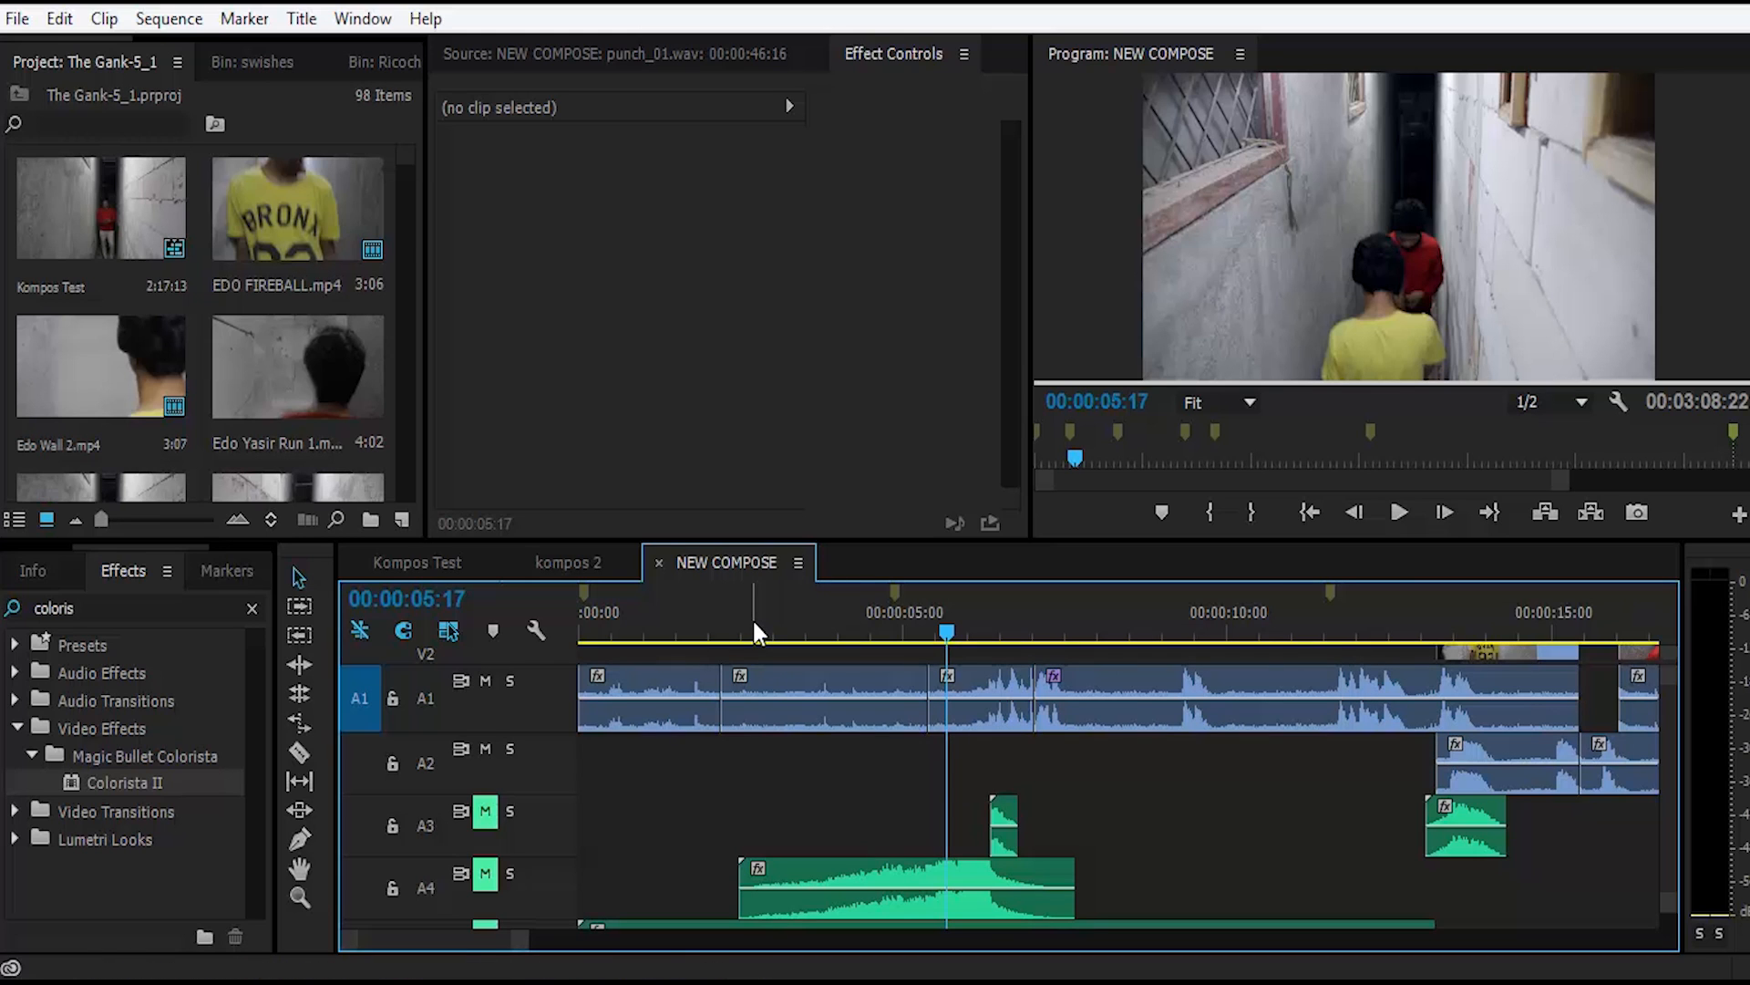
mouse_move(758, 621)
mouse_down()
mouse_move(773, 622)
mouse_move(664, 620)
mouse_move(767, 632)
mouse_up()
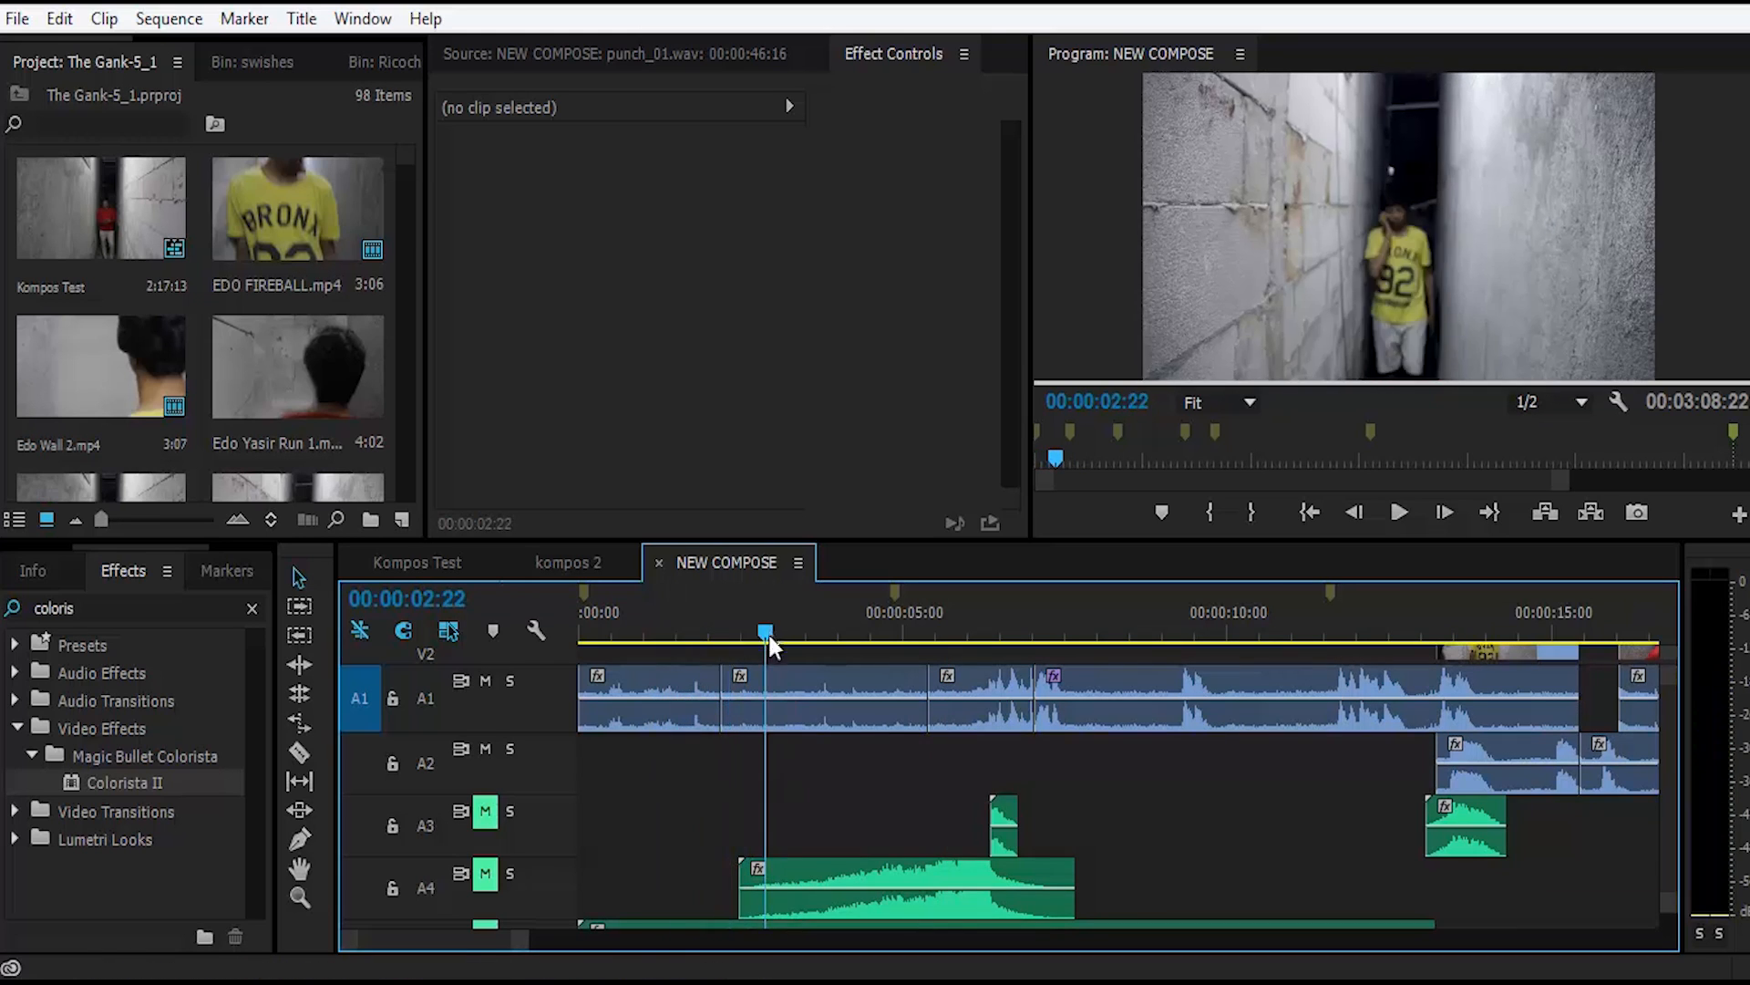
scroll(680, 742, down, 4)
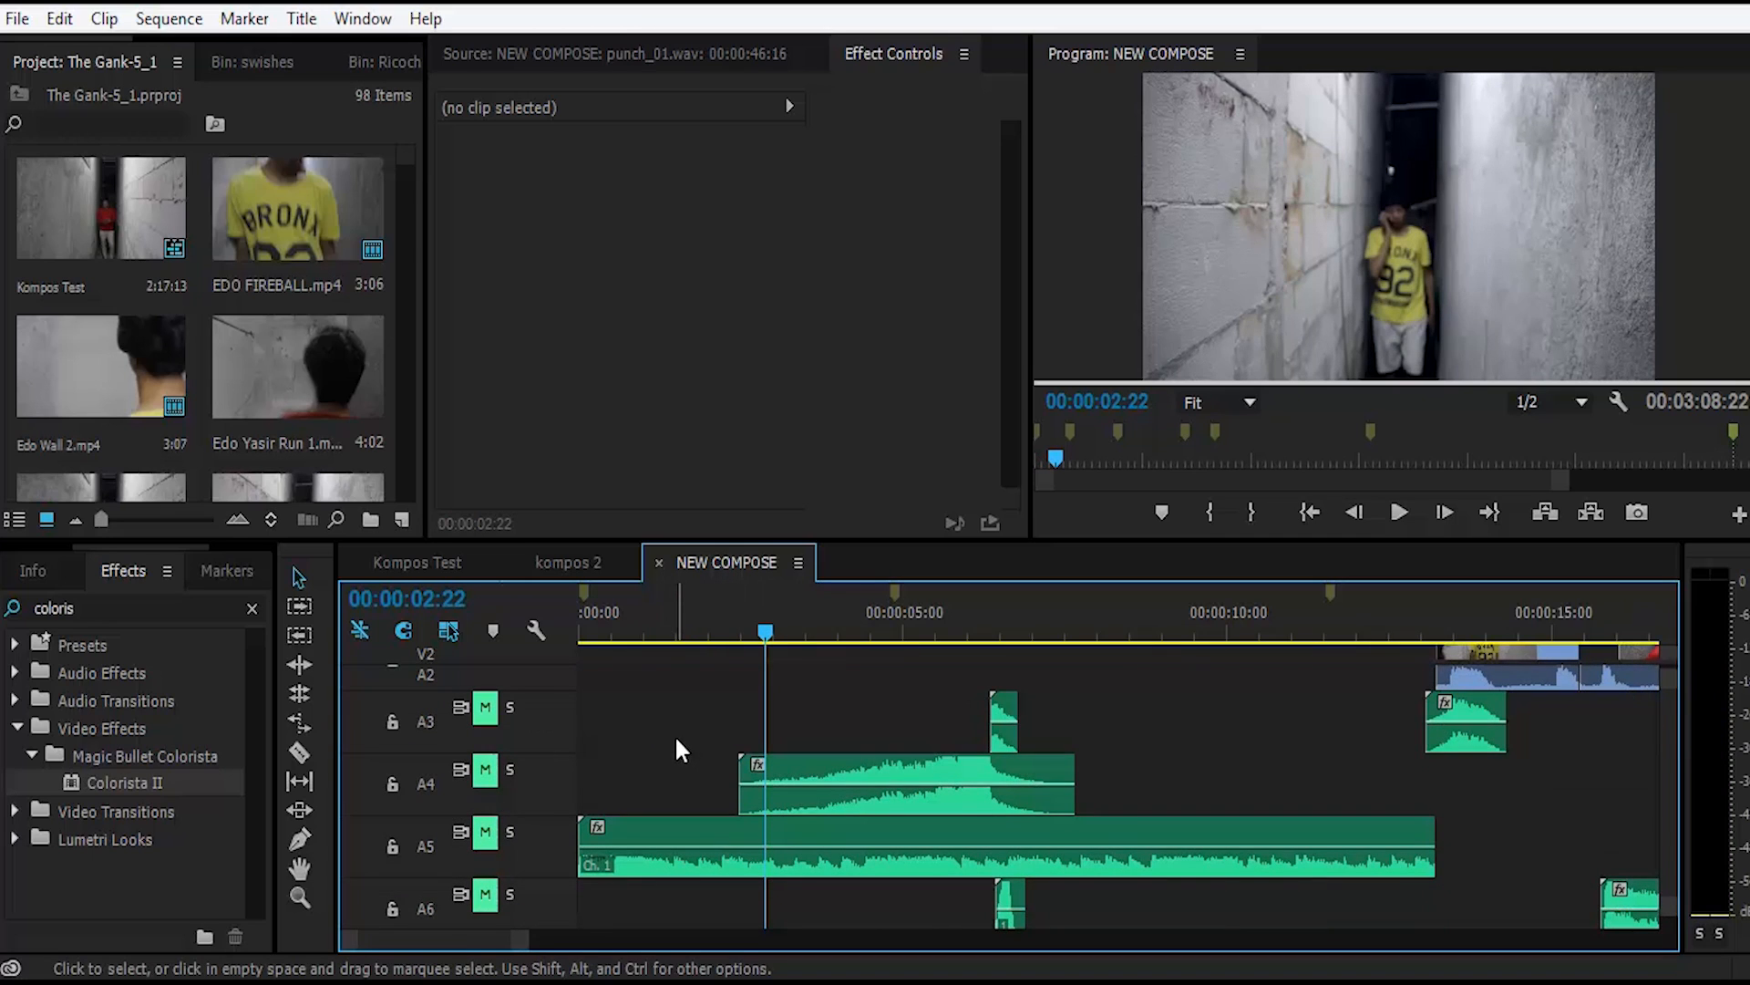
click(703, 825)
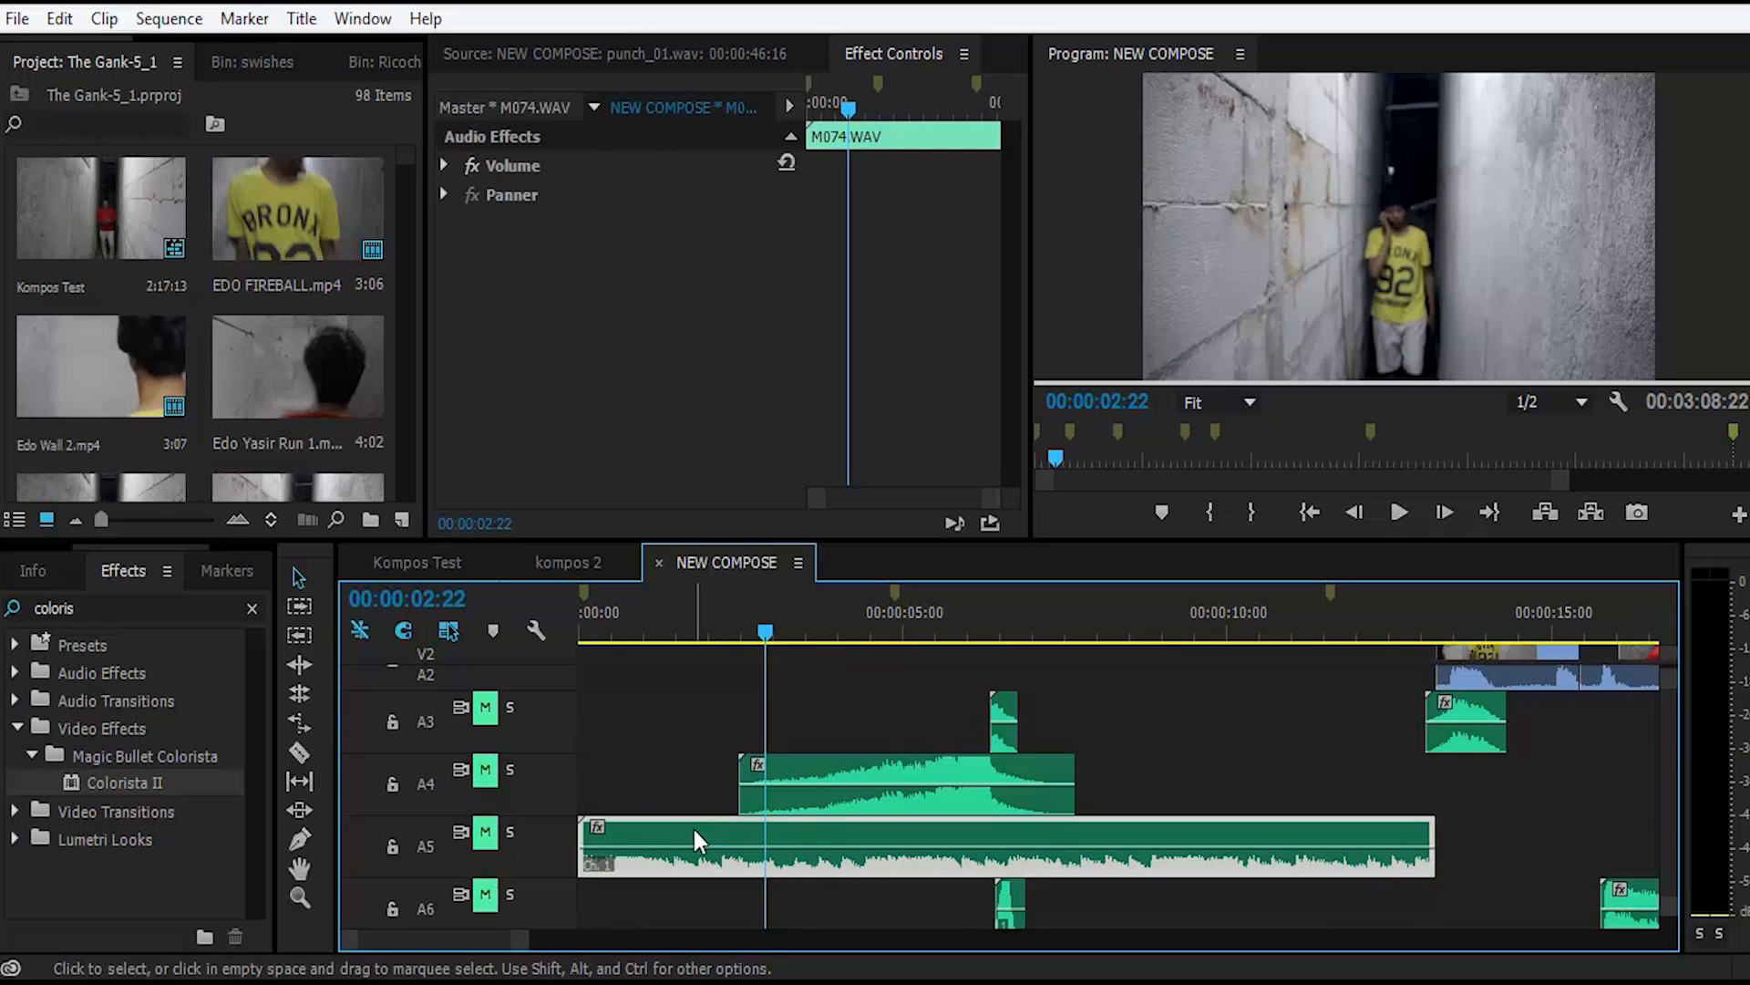
double_click(692, 824)
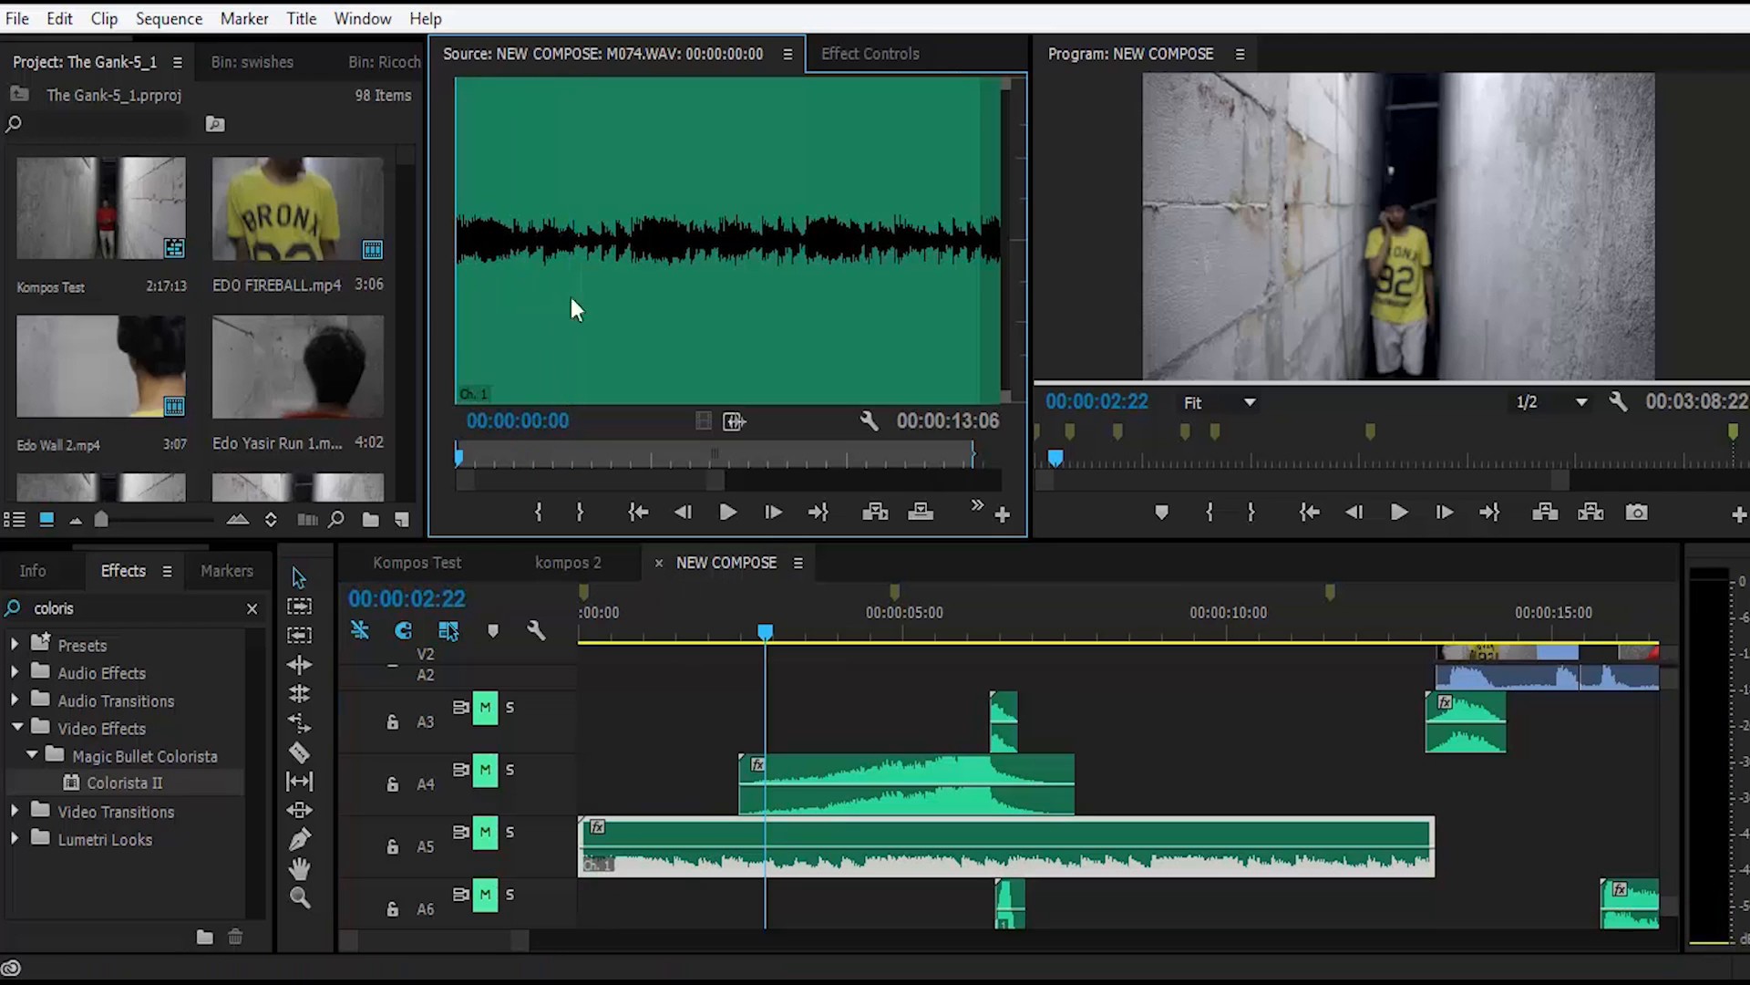
key(space)
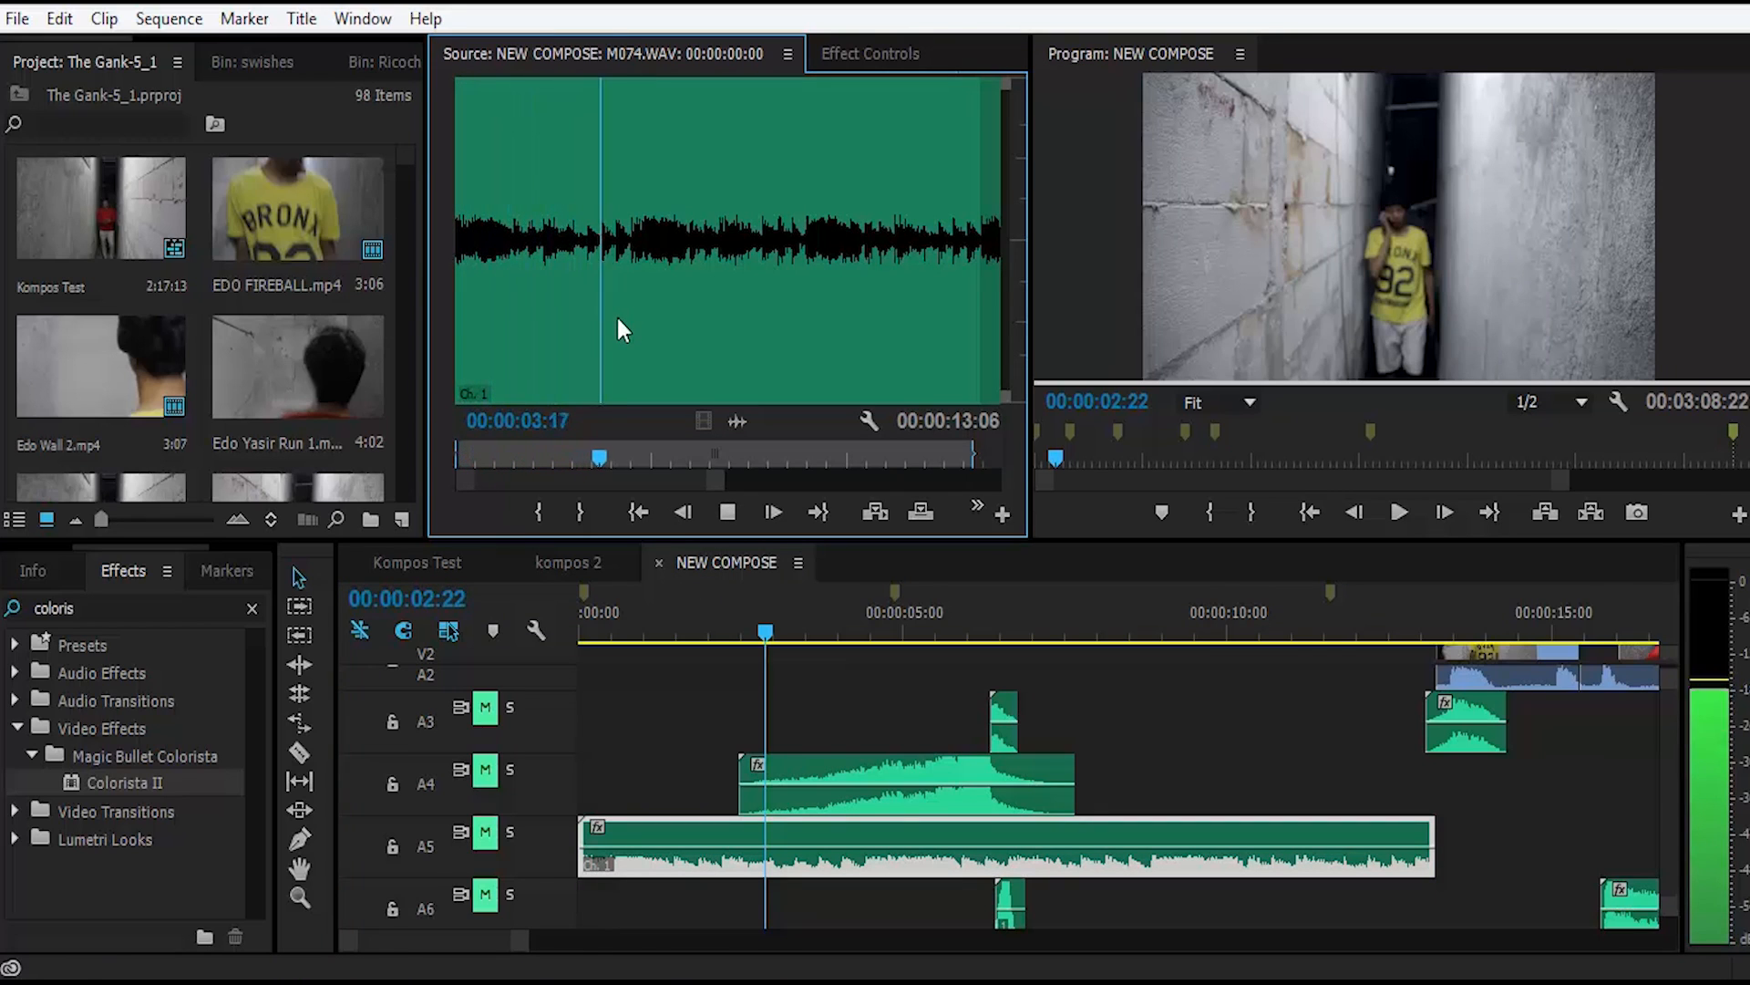
drag(616, 315, 838, 691)
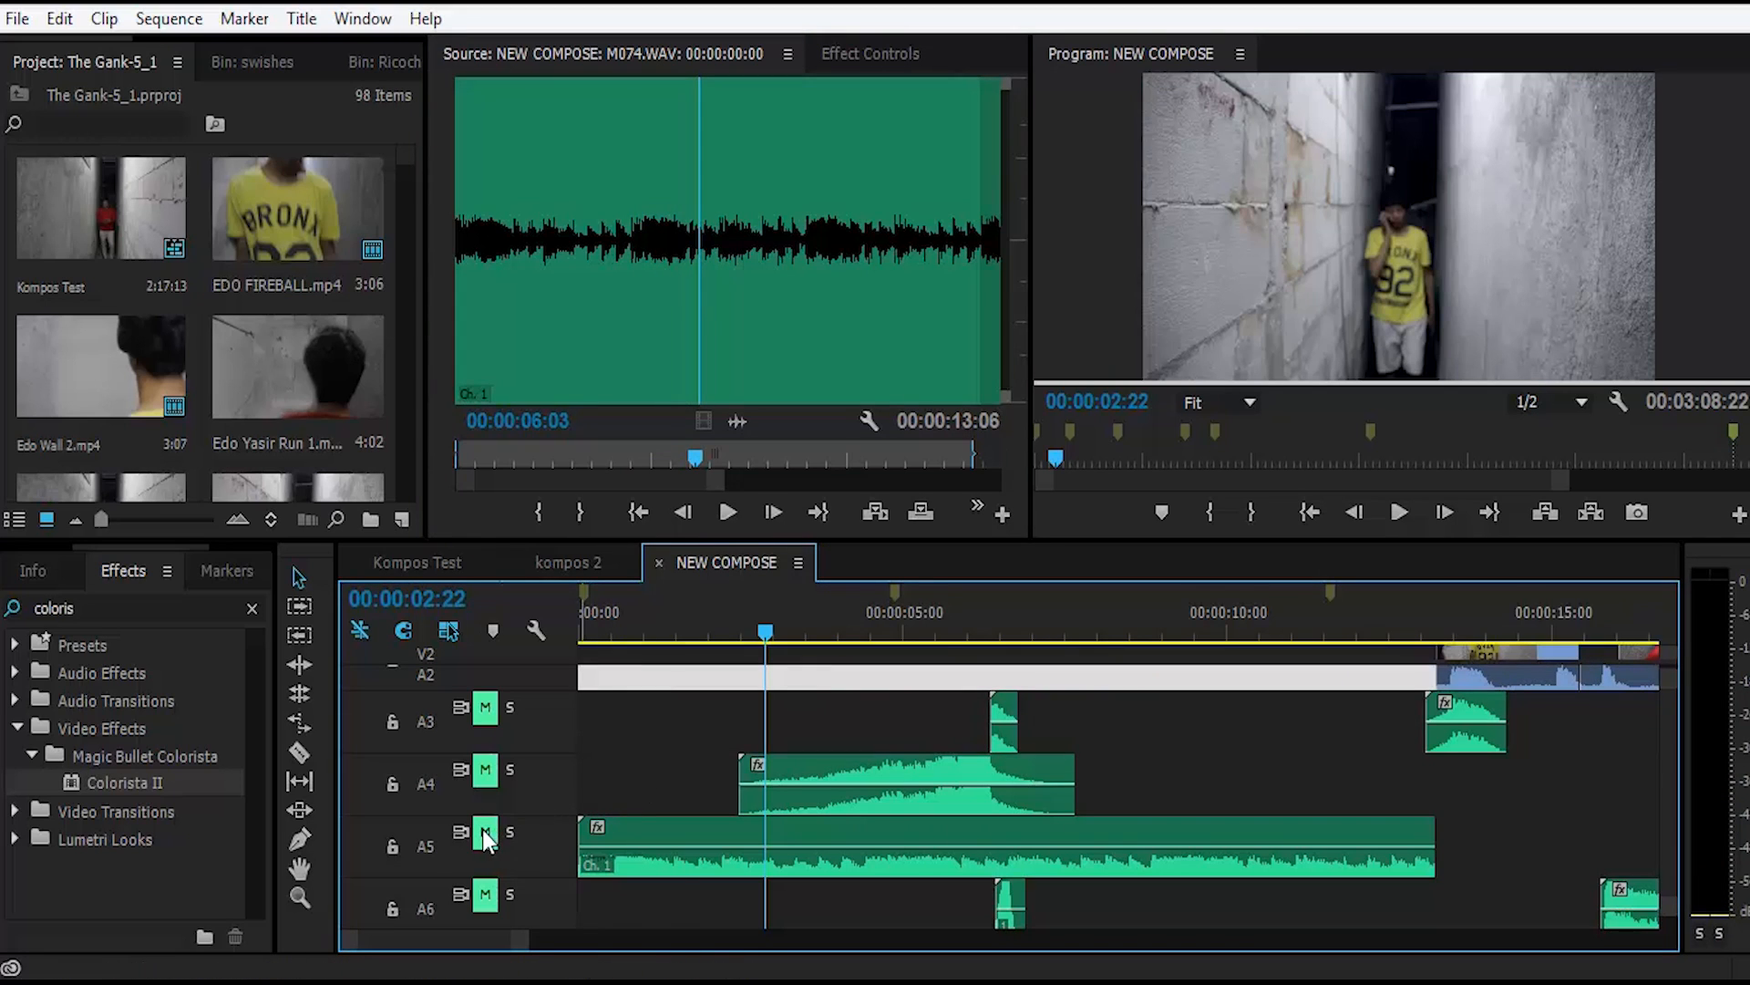
Step: Unmute track A5 and play the sequence from 00:00:00:00 to 00:00:07:04 to hear M074.WAV in the mix
click(660, 829)
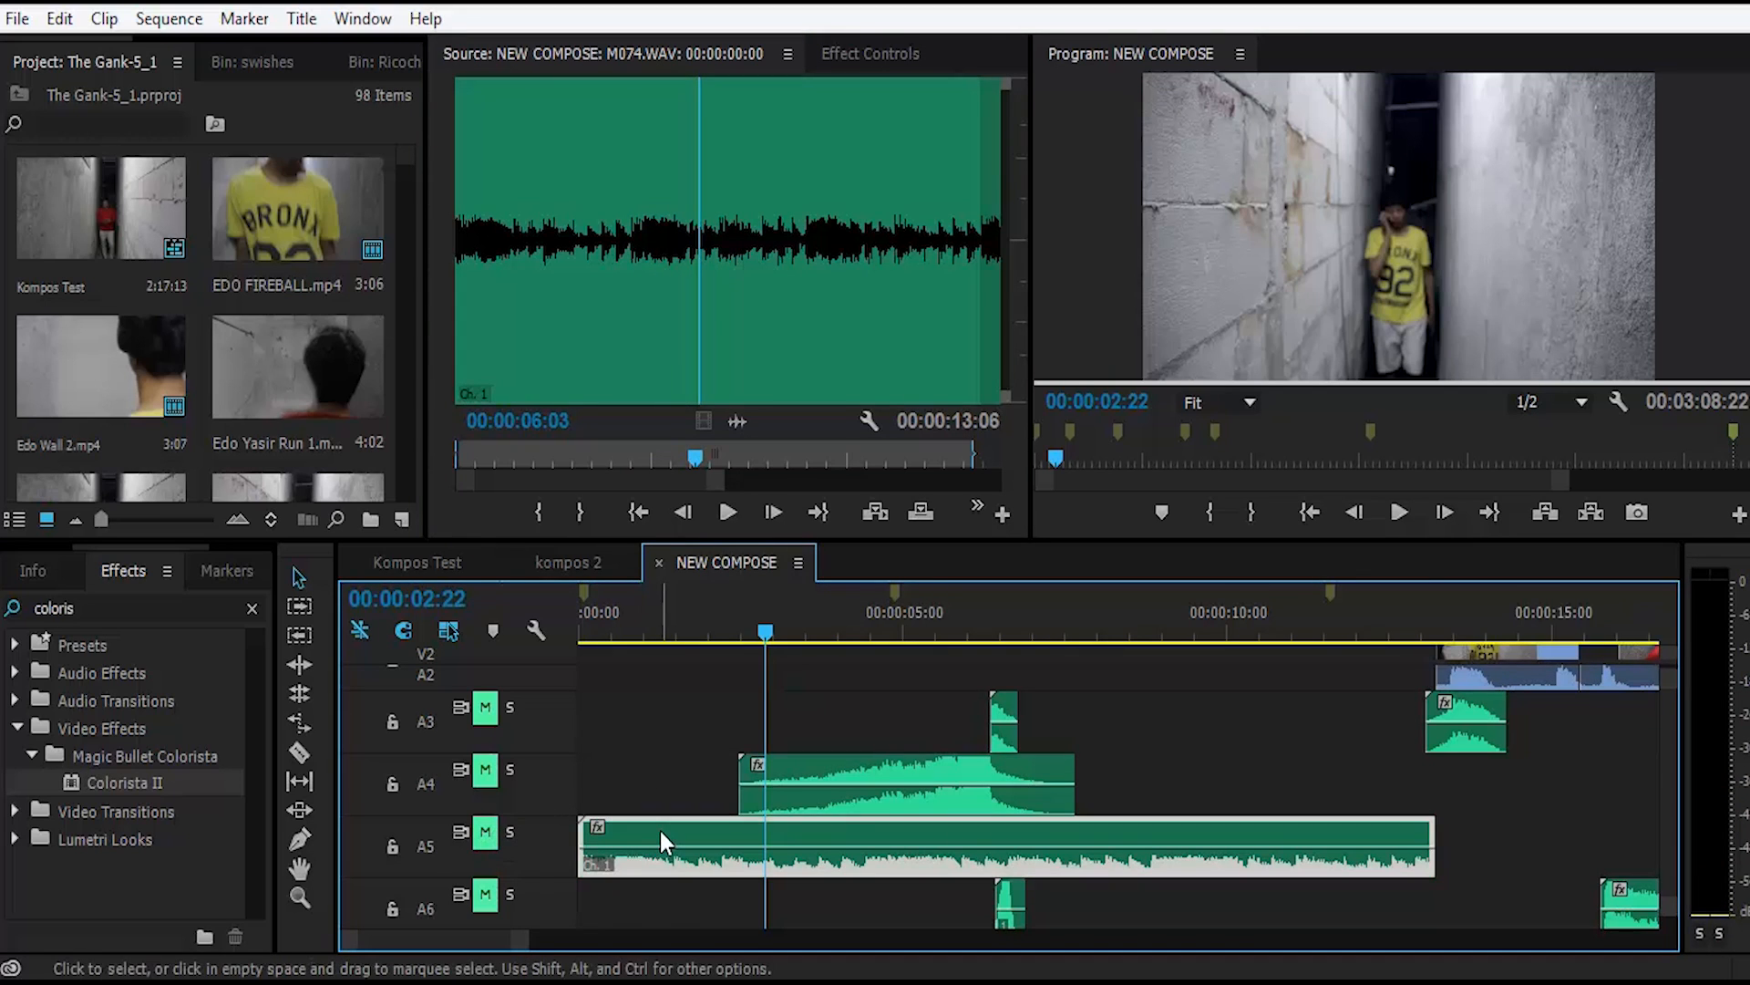
click(485, 831)
click(584, 611)
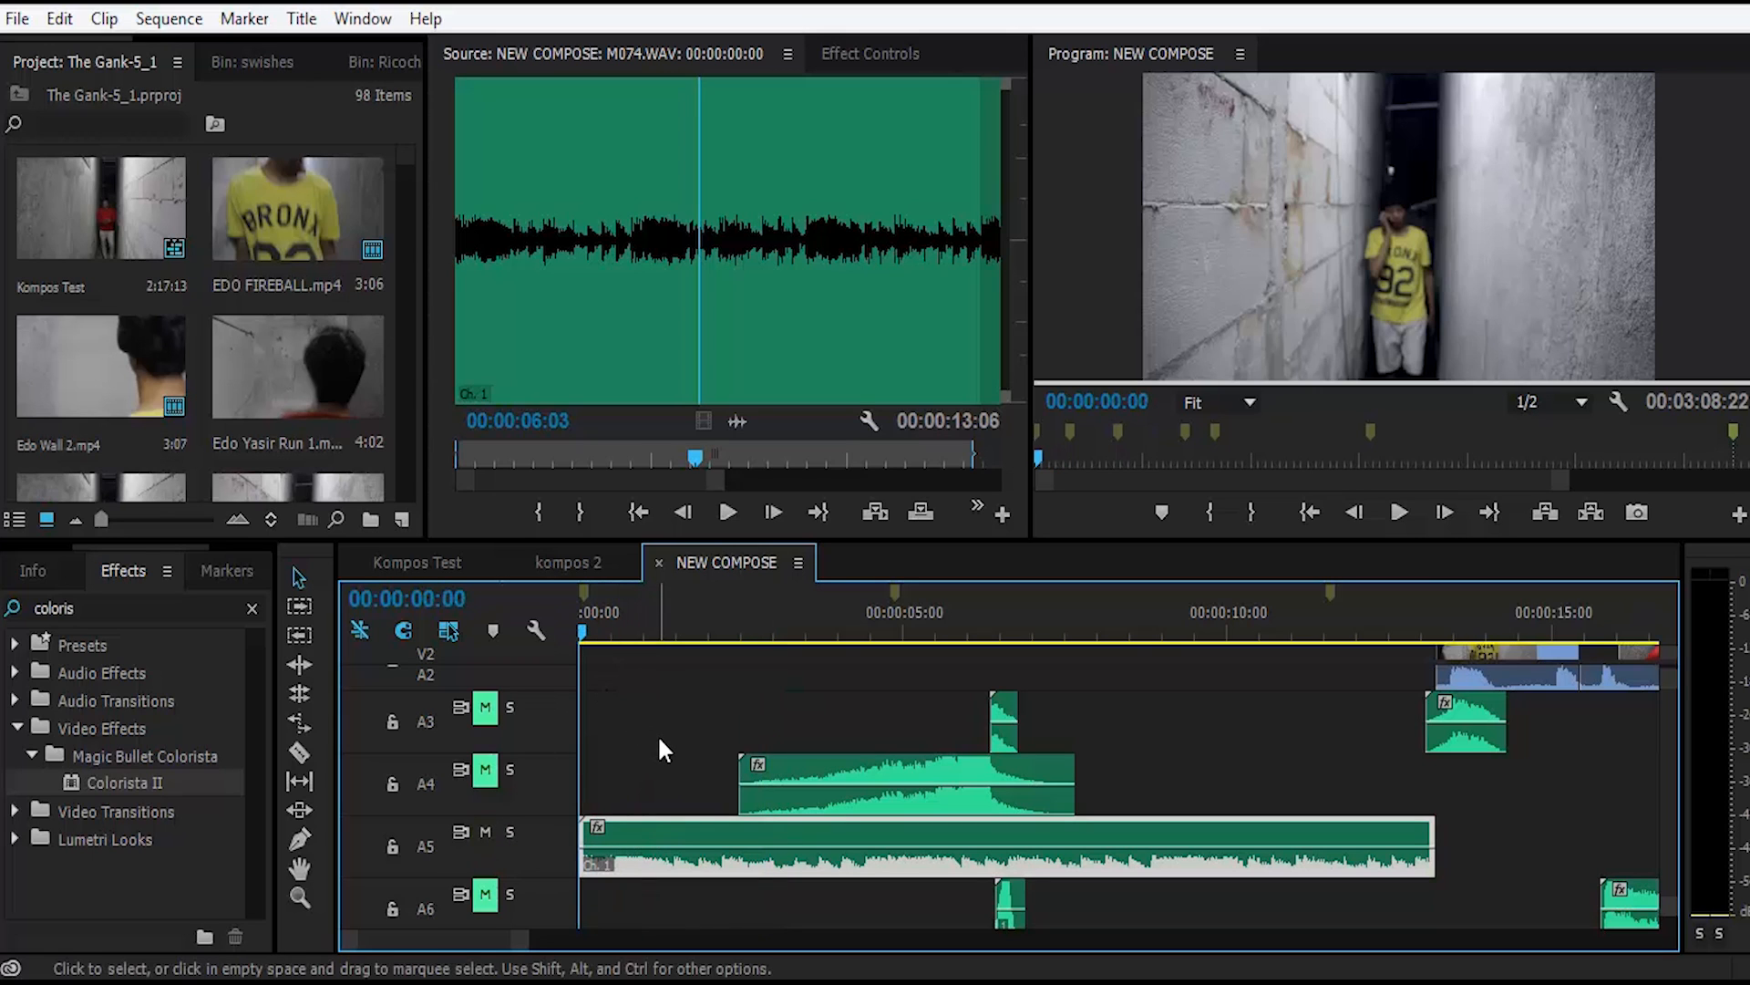
key(space)
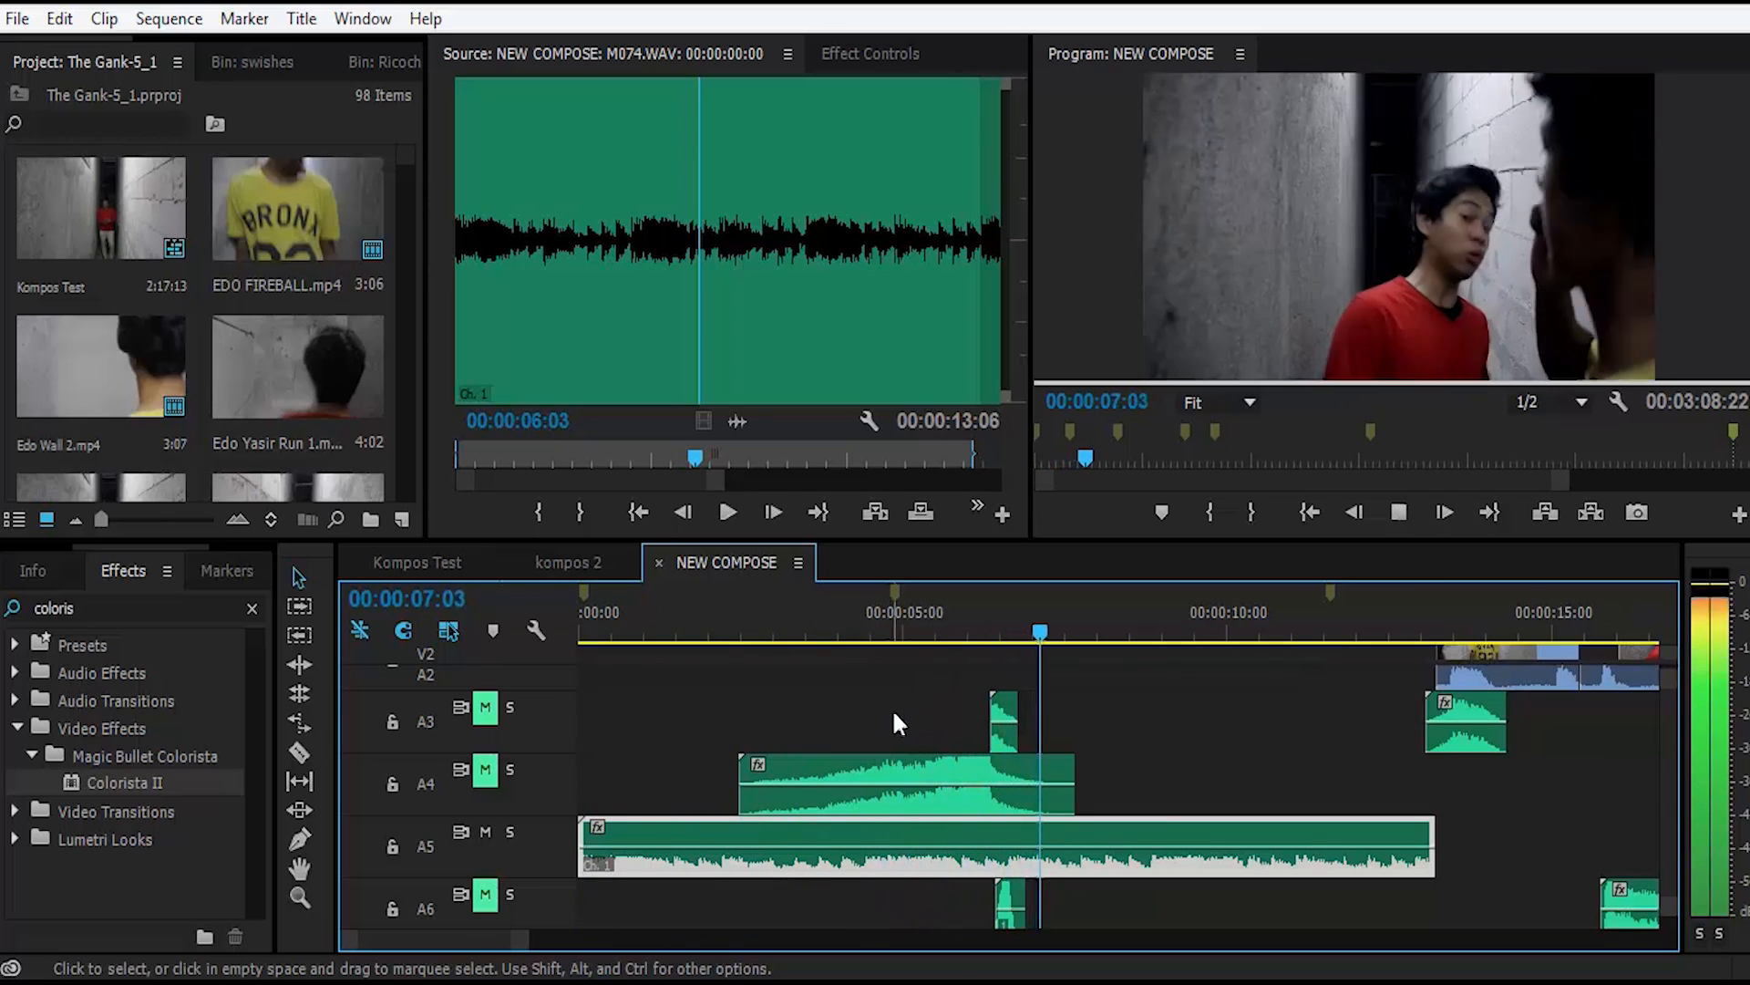
key(space)
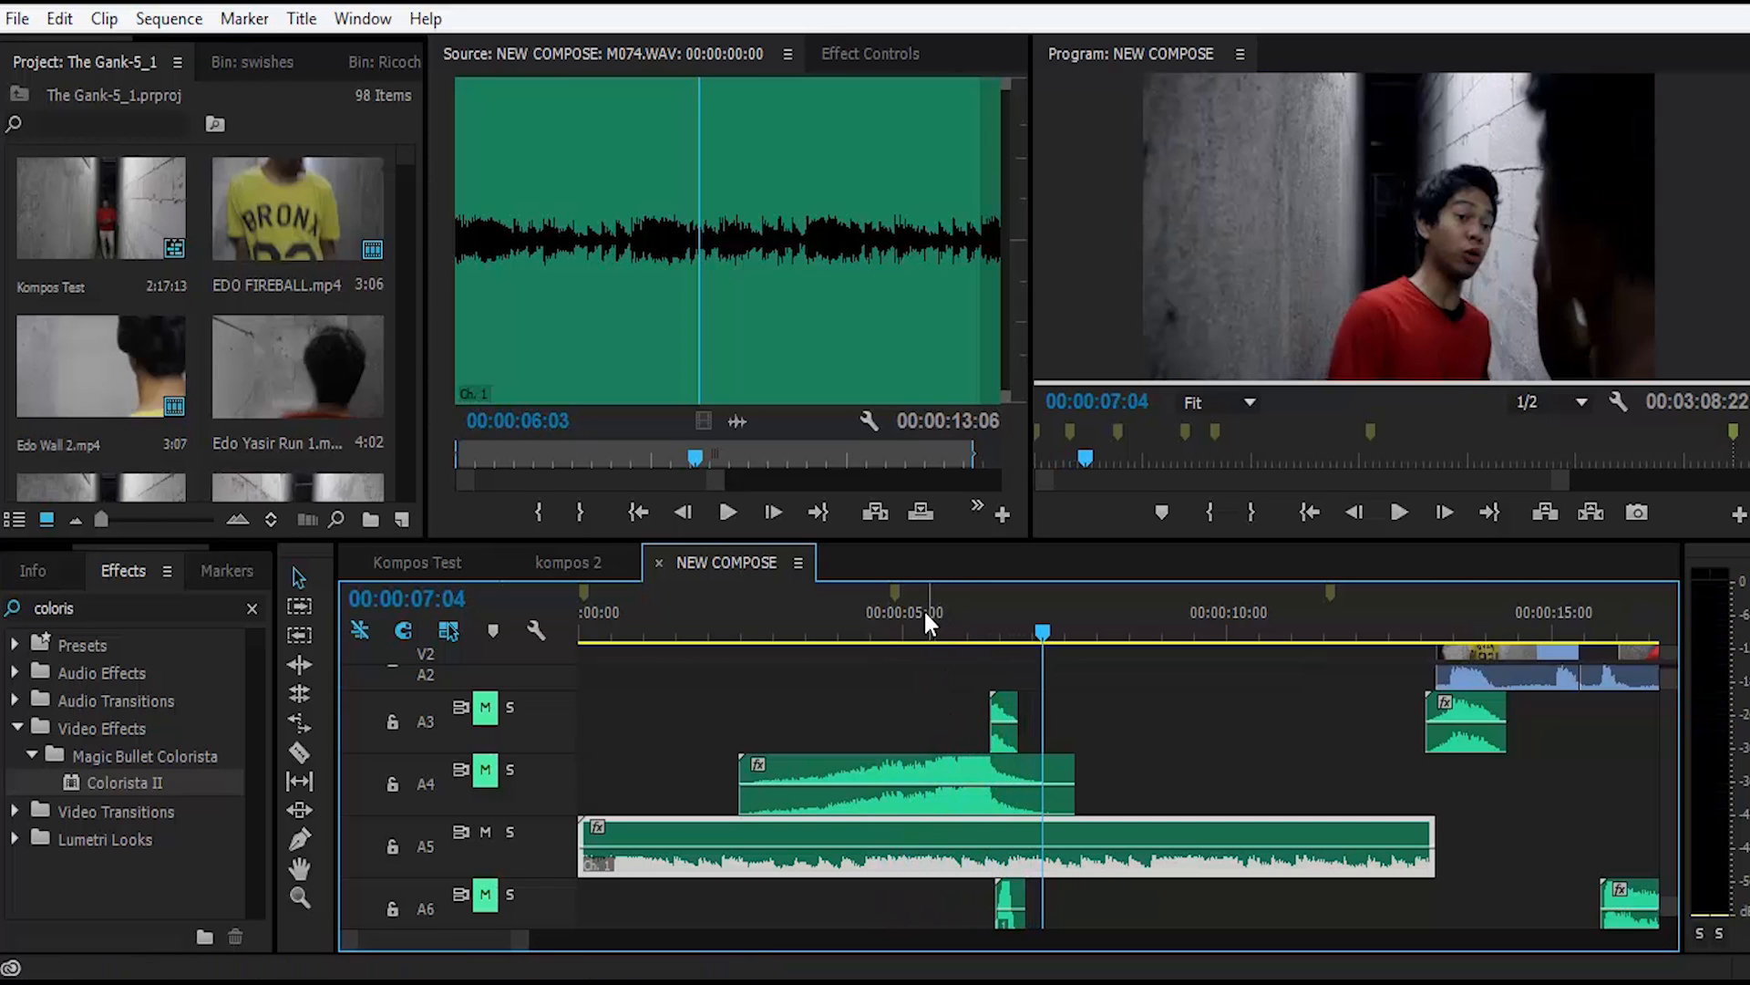
Step: Mute track A5 again and replay the same passage up to 00:00:07:02 for comparison
drag(924, 611, 1045, 606)
click(485, 832)
drag(934, 614, 845, 642)
key(space)
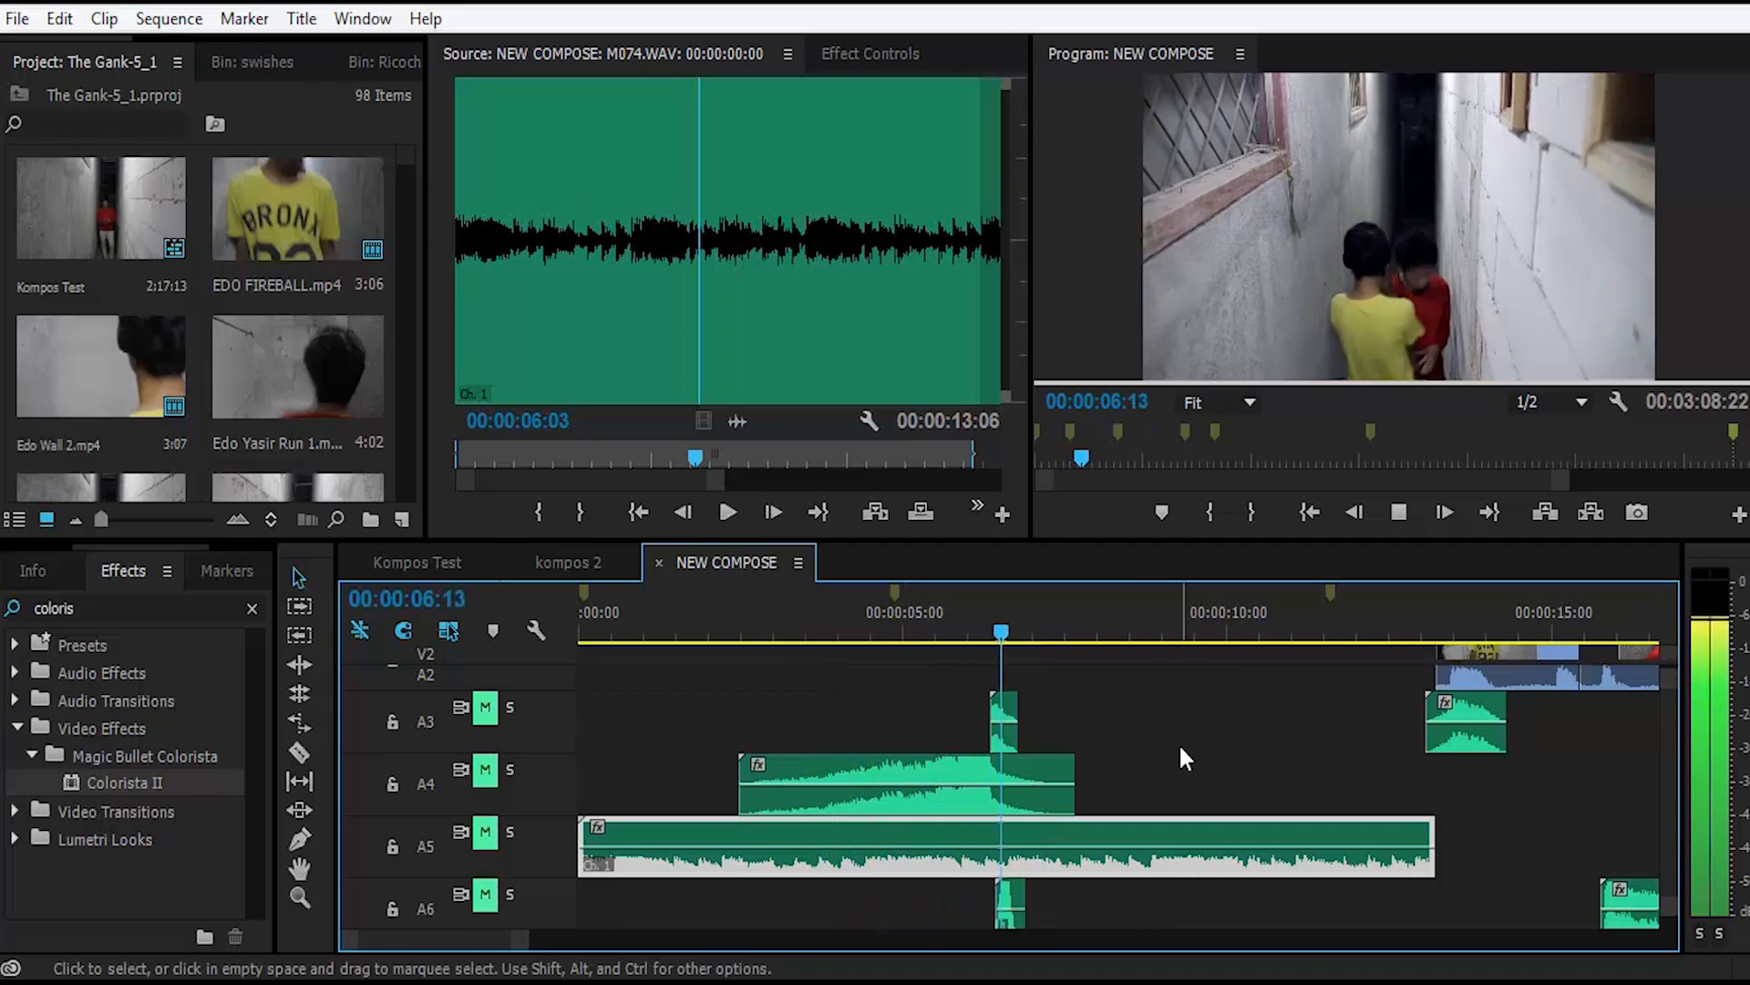
key(space)
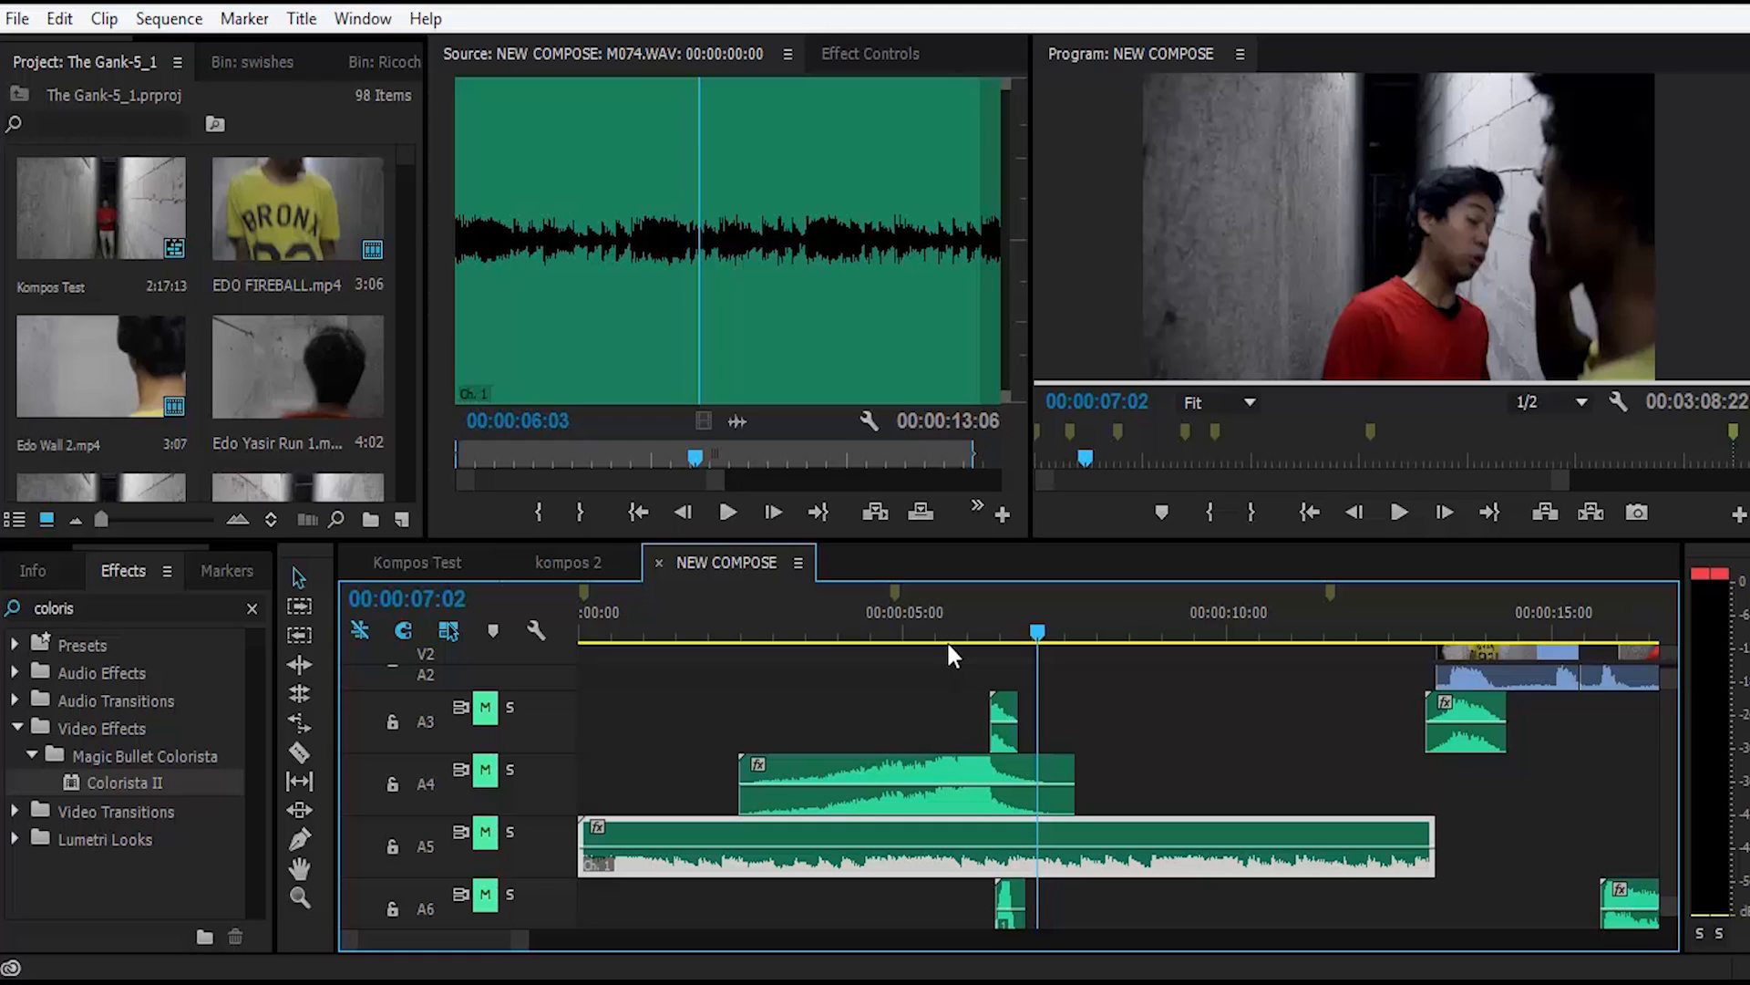
Step: Move the playhead to 00:00:05:15 and open the Freeze airy.wav clip from track A4 in the Source Monitor at 00:00:00:11
drag(906, 629, 947, 634)
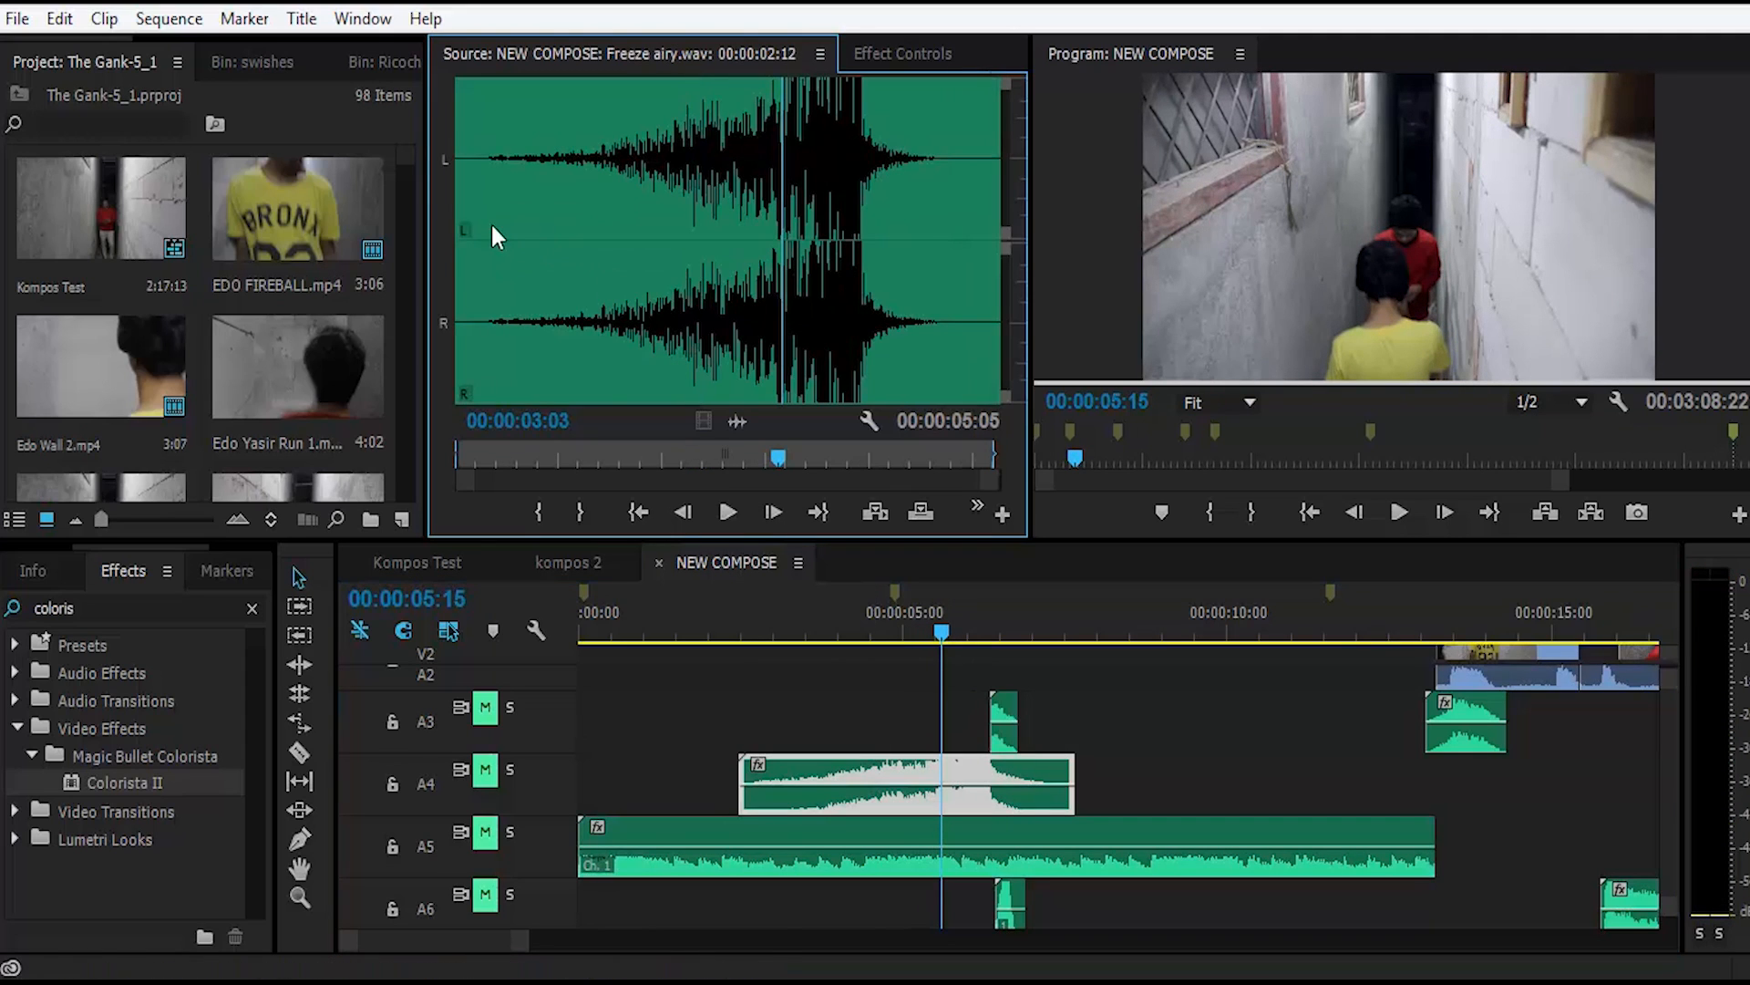
click(500, 212)
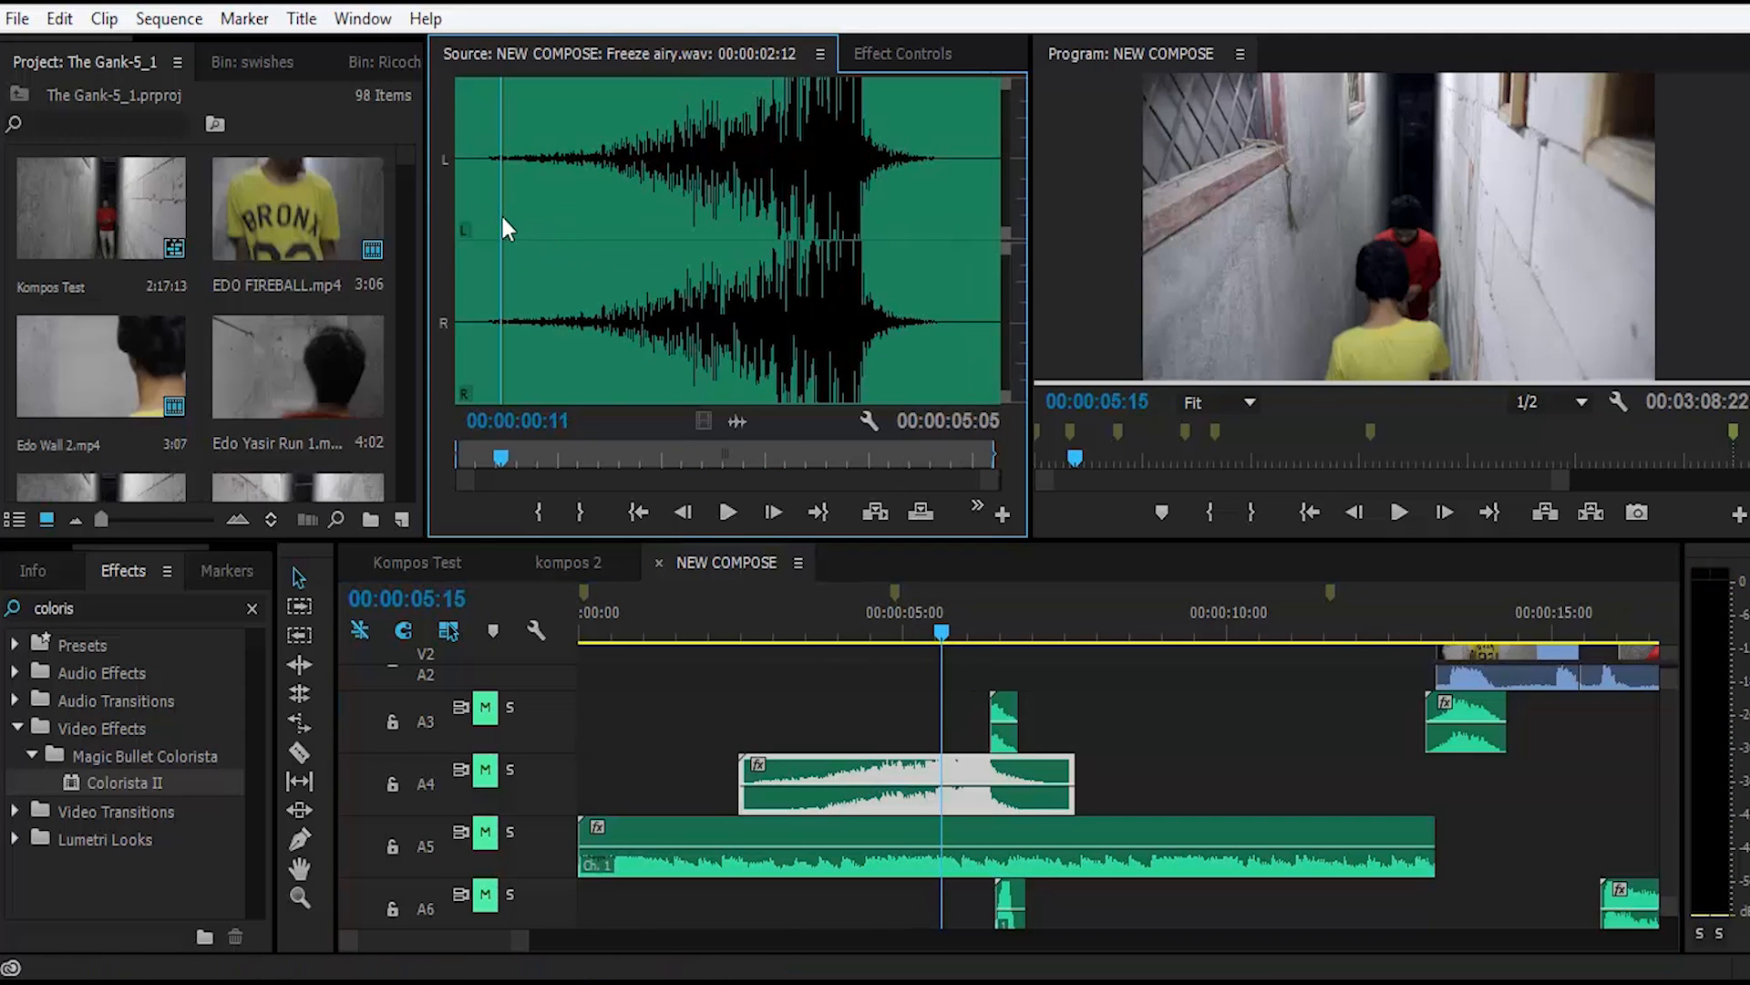
Step: Listen to the Freeze airy.wav clip in the Source Monitor from 00:00:00:11 to 00:00:04:13
key(space)
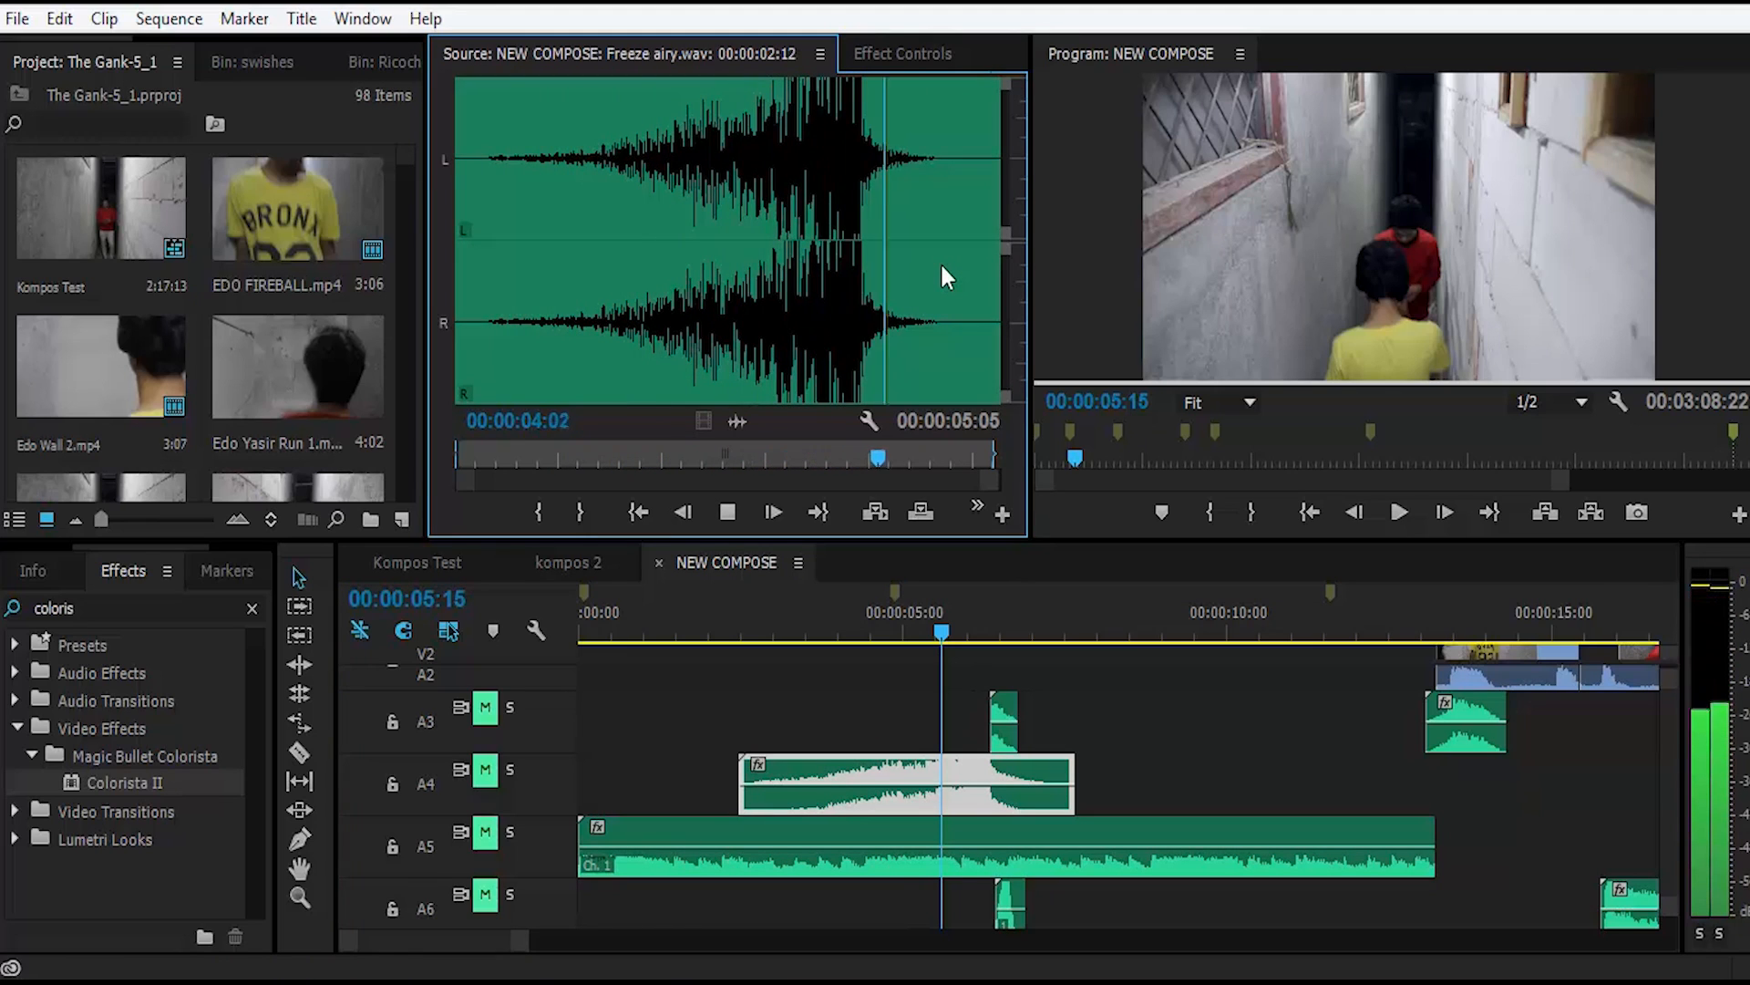
key(space)
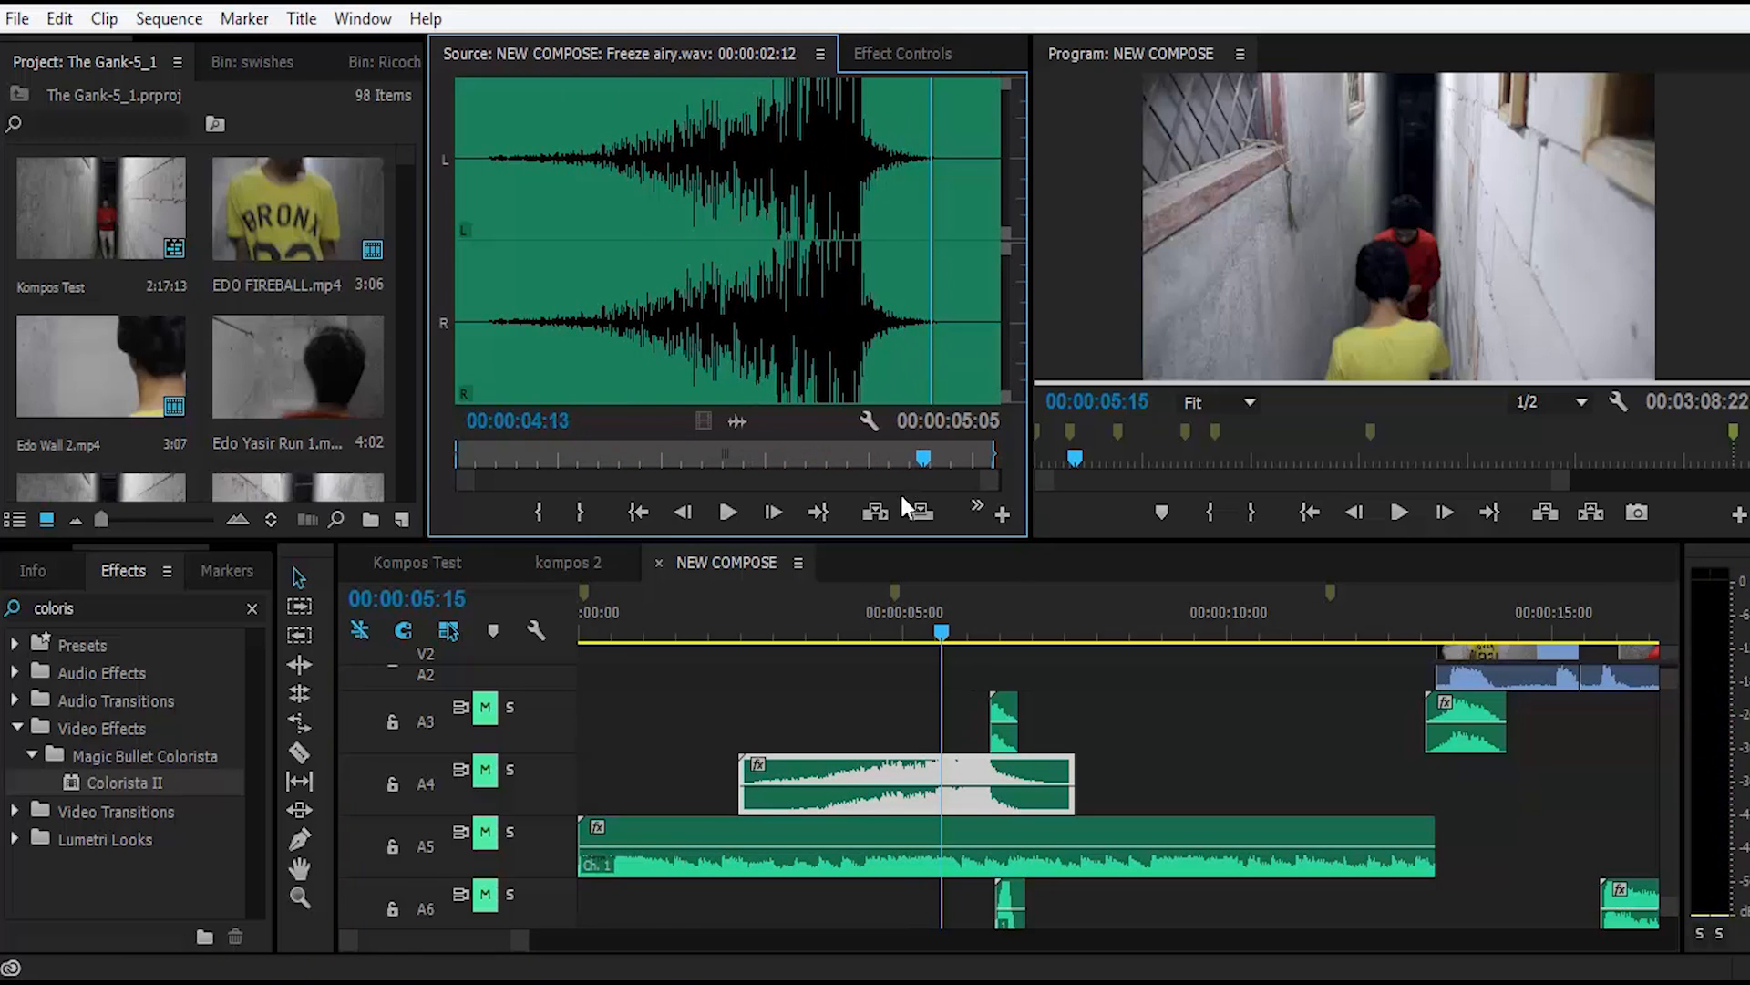
Step: Unmute tracks A4 and A5 and play the sequence from 00:00:03:14 to 00:00:07:05 to hear Freeze airy.wav in the mix
click(809, 611)
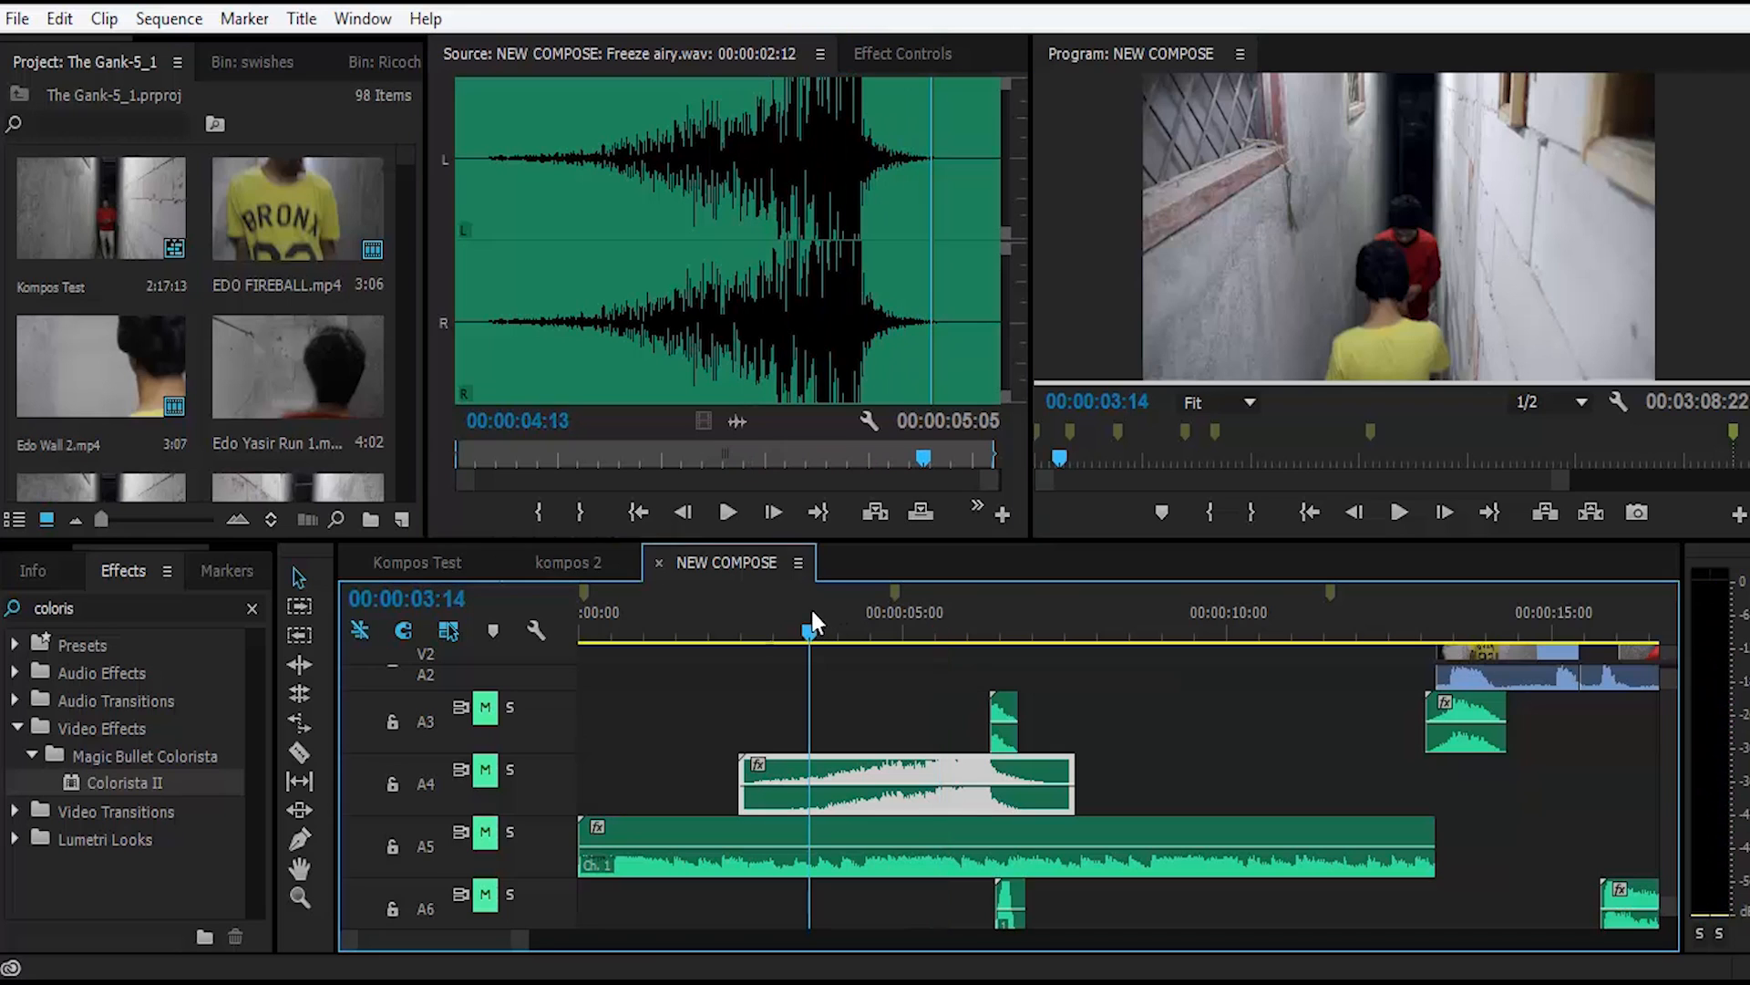
click(485, 770)
key(space)
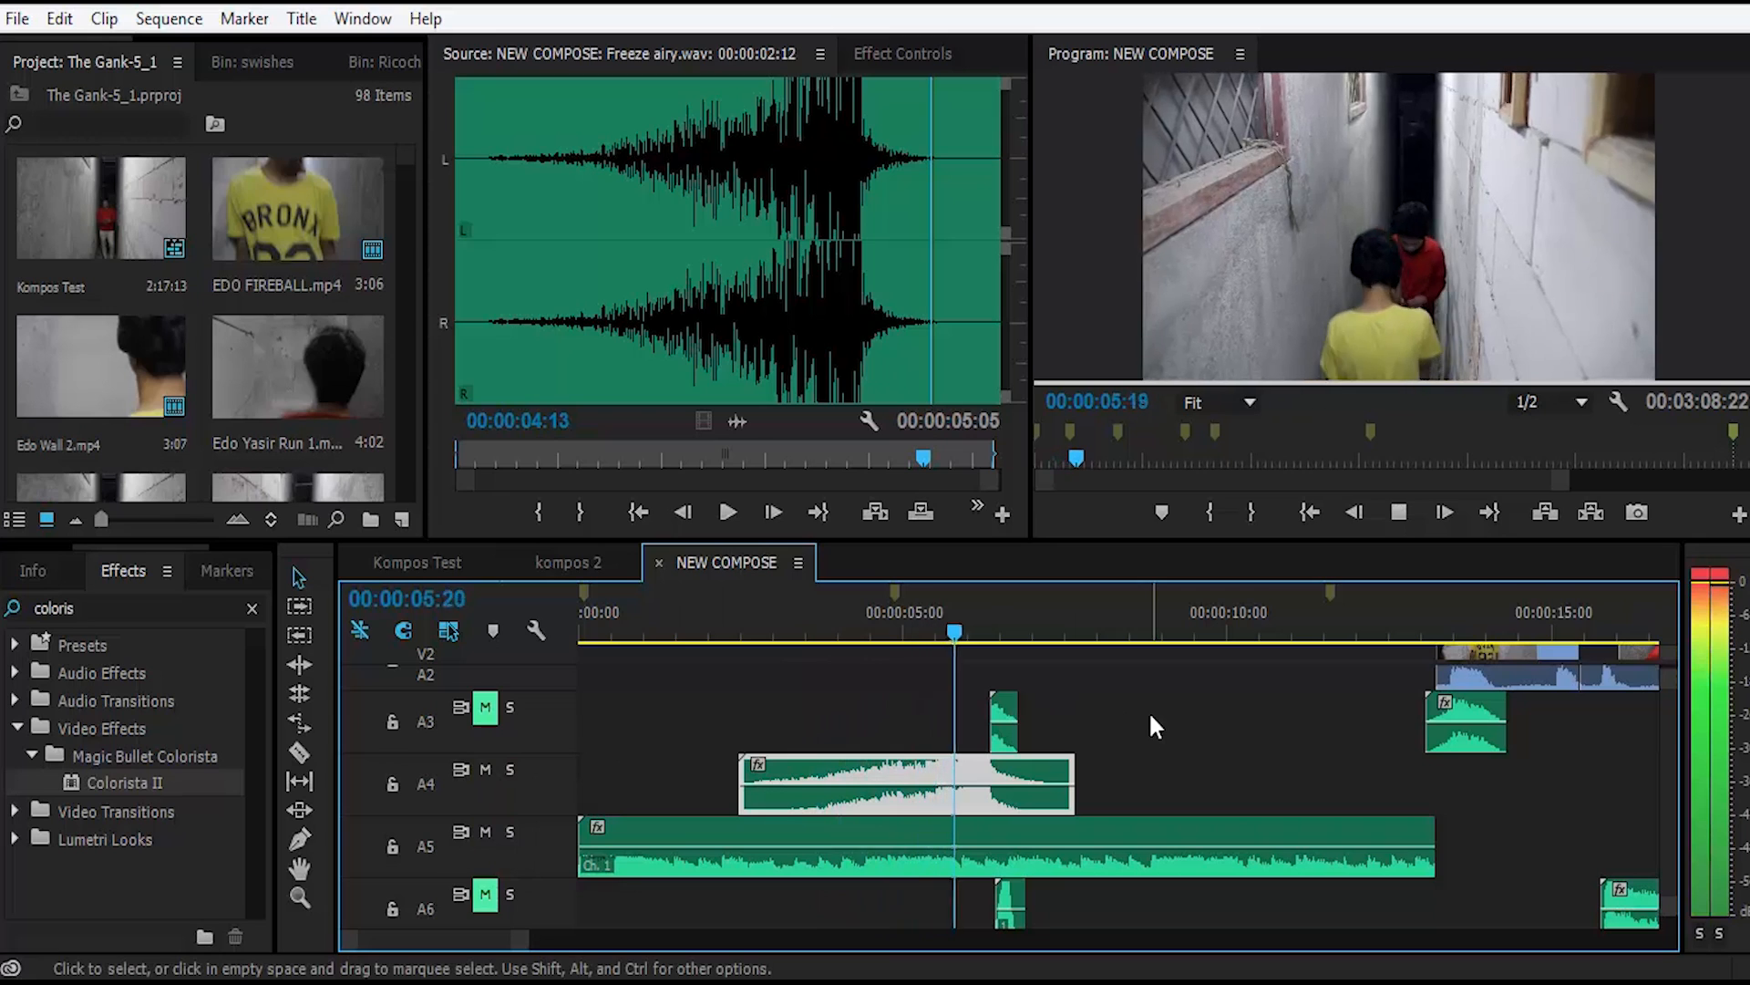
key(space)
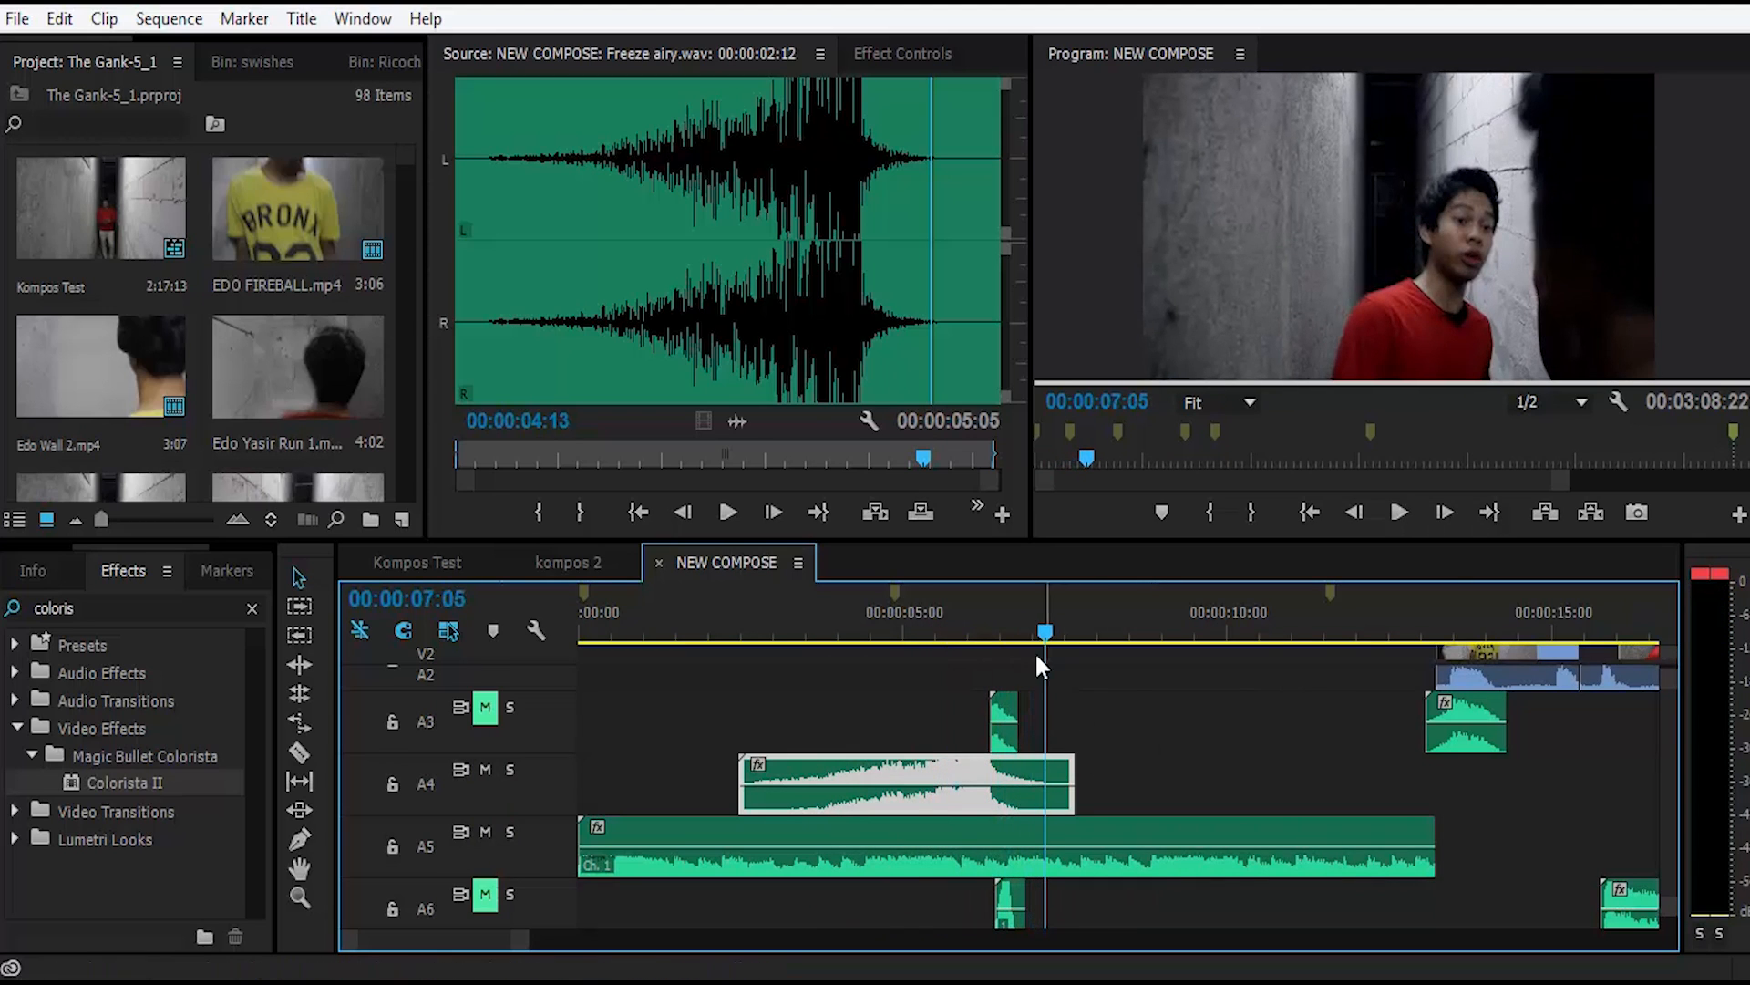
Step: Move the sequence playhead to 00:00:06:12 over the short A3 clip and save the project
drag(988, 615, 1004, 620)
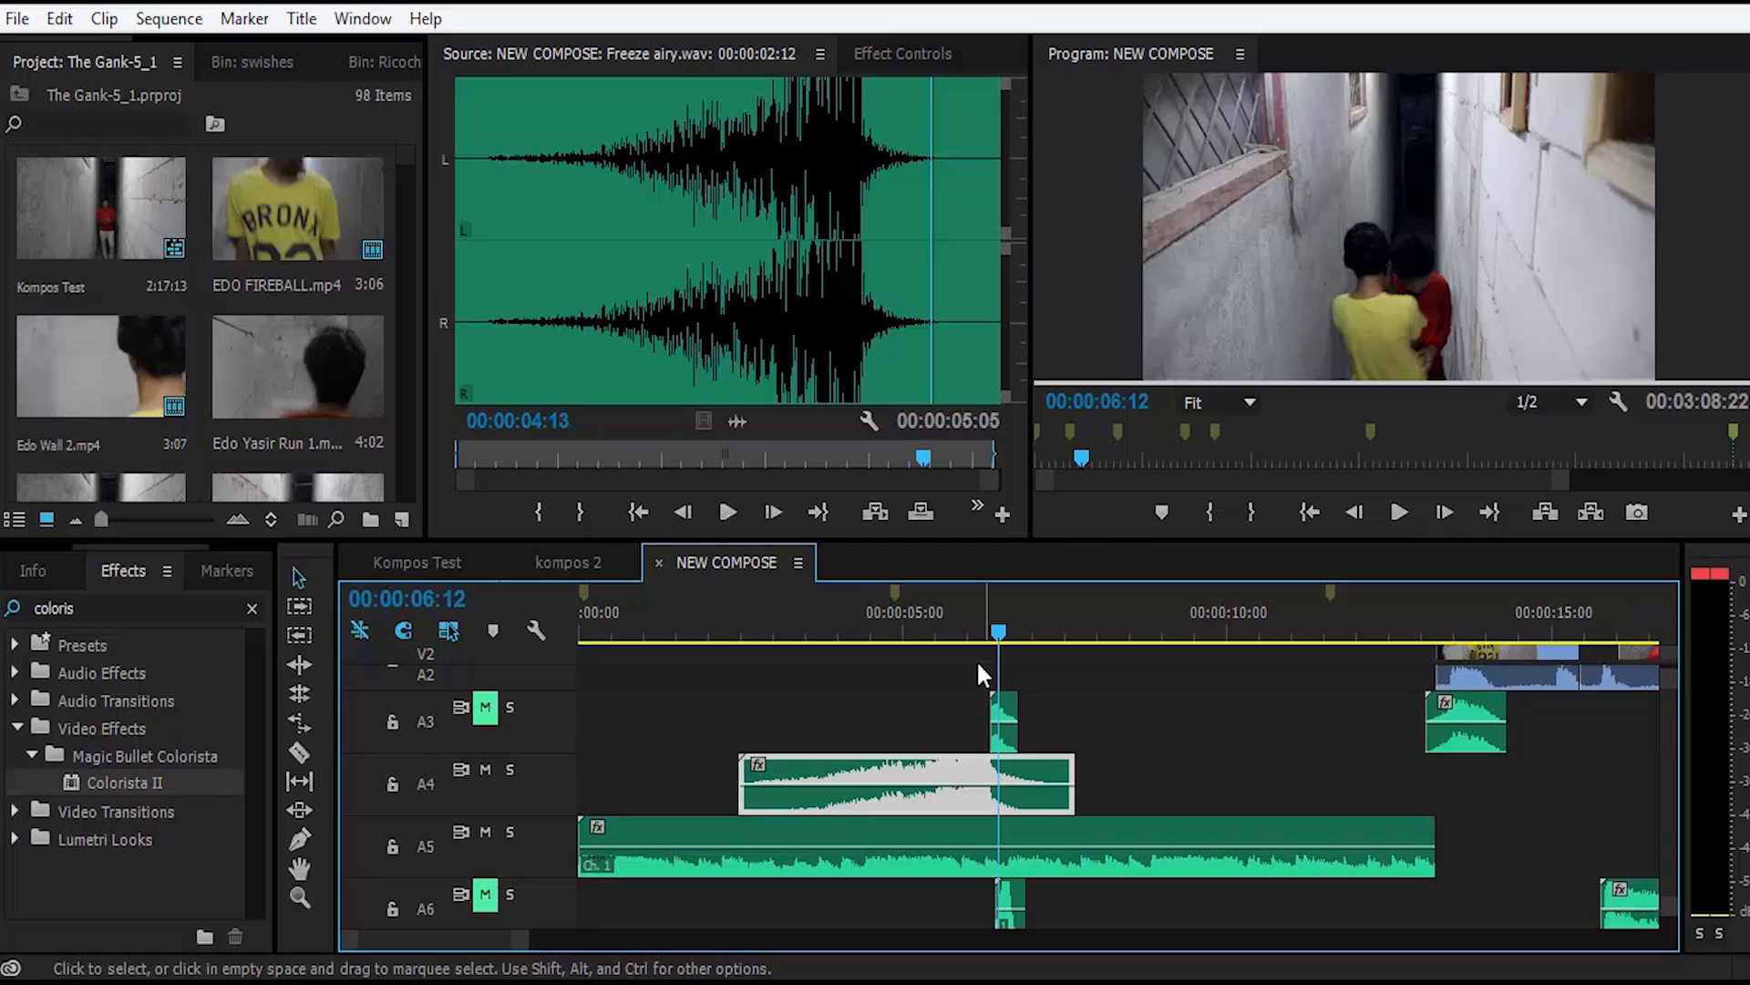
key(ctrl+s)
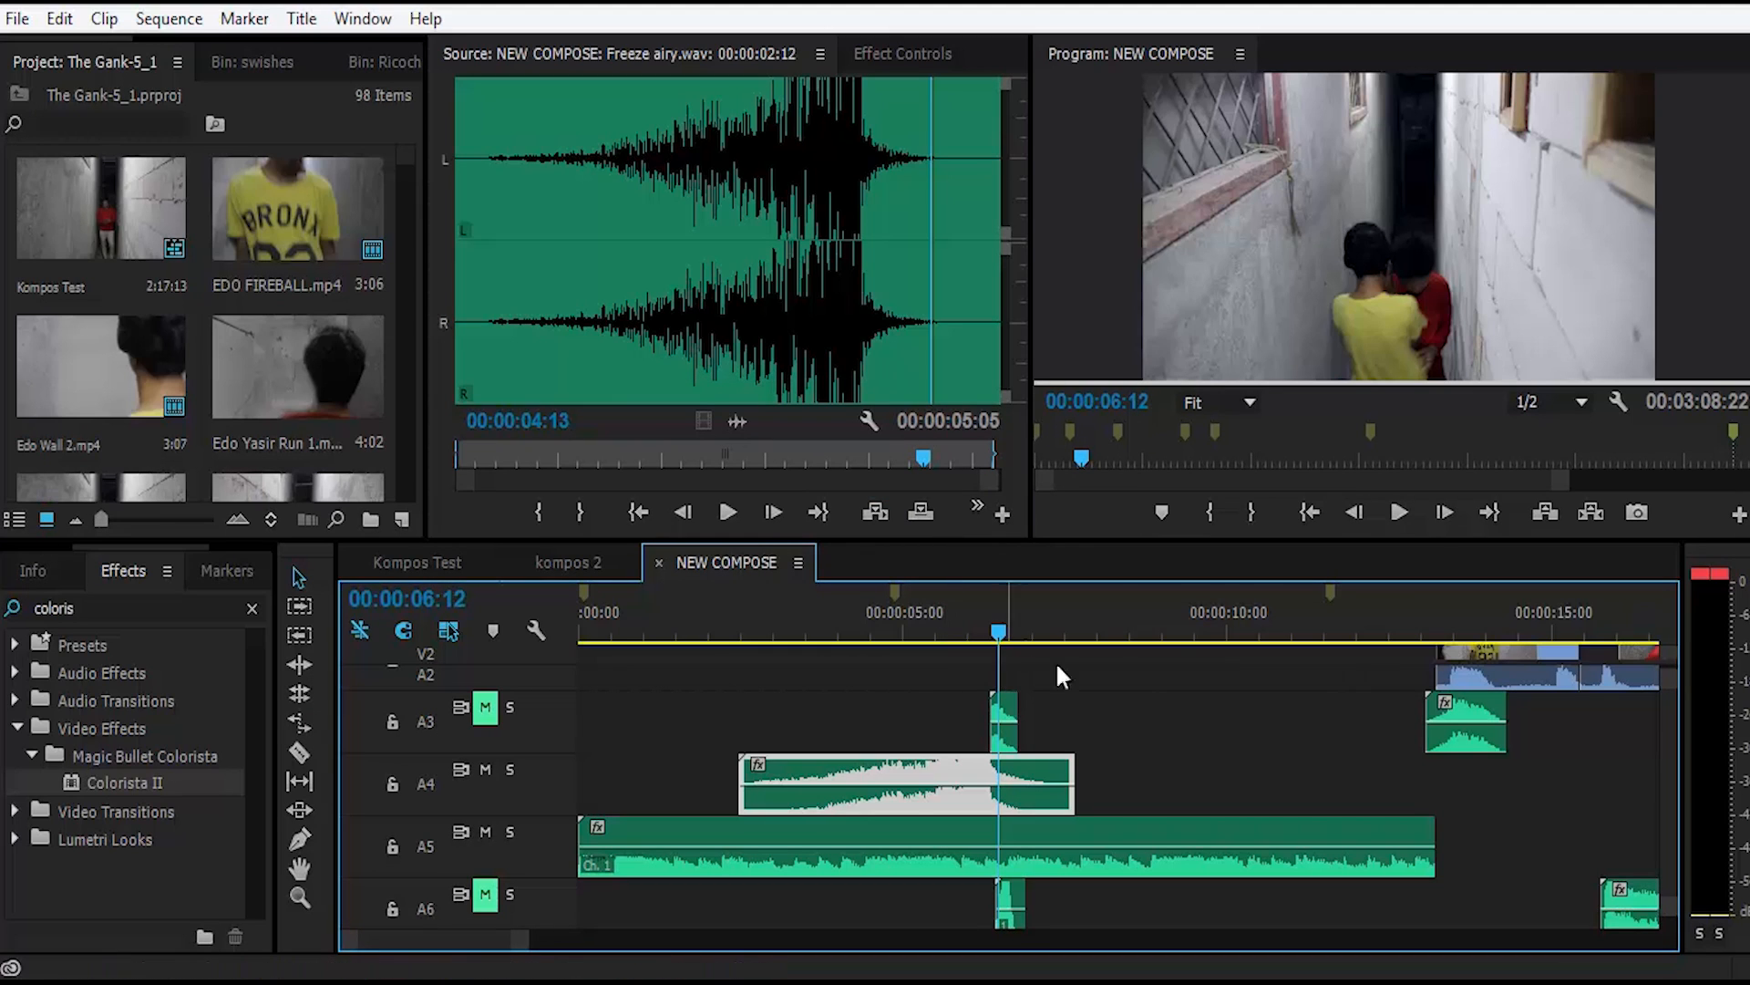
Step: Open the fall_2.wav clip from track A3 in the Source Monitor and listen to it up to 00:00:00:10
click(1114, 675)
click(1003, 710)
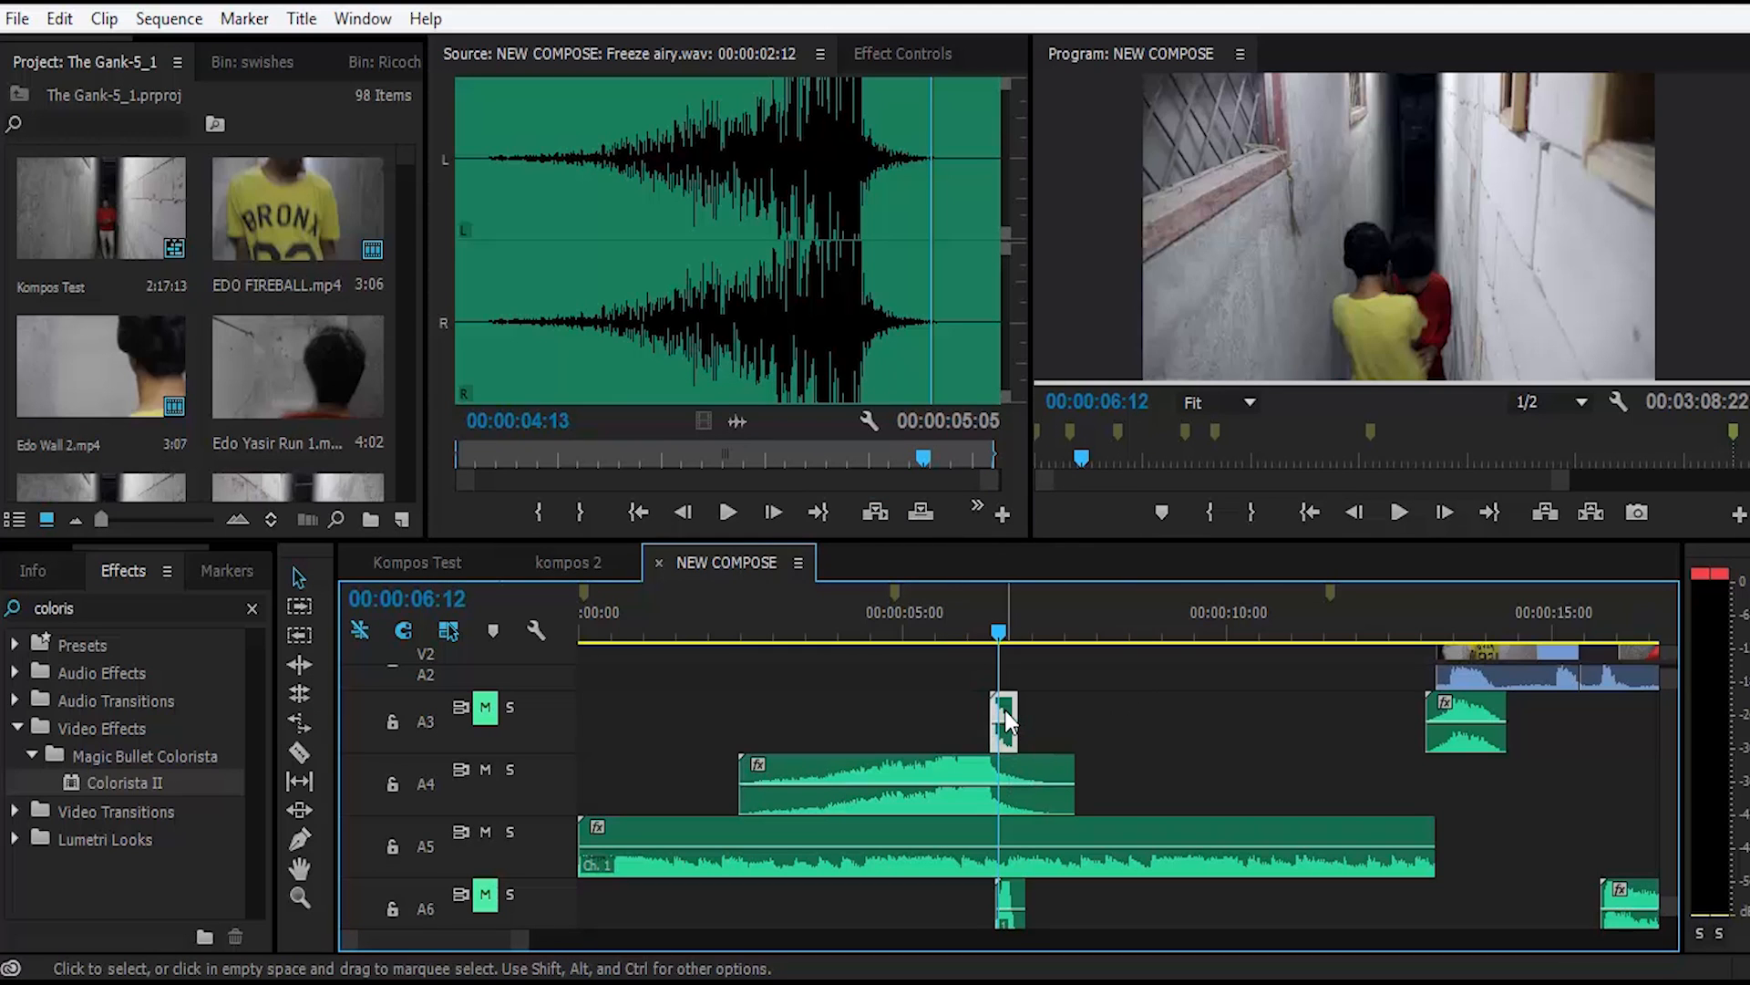
double_click(1005, 714)
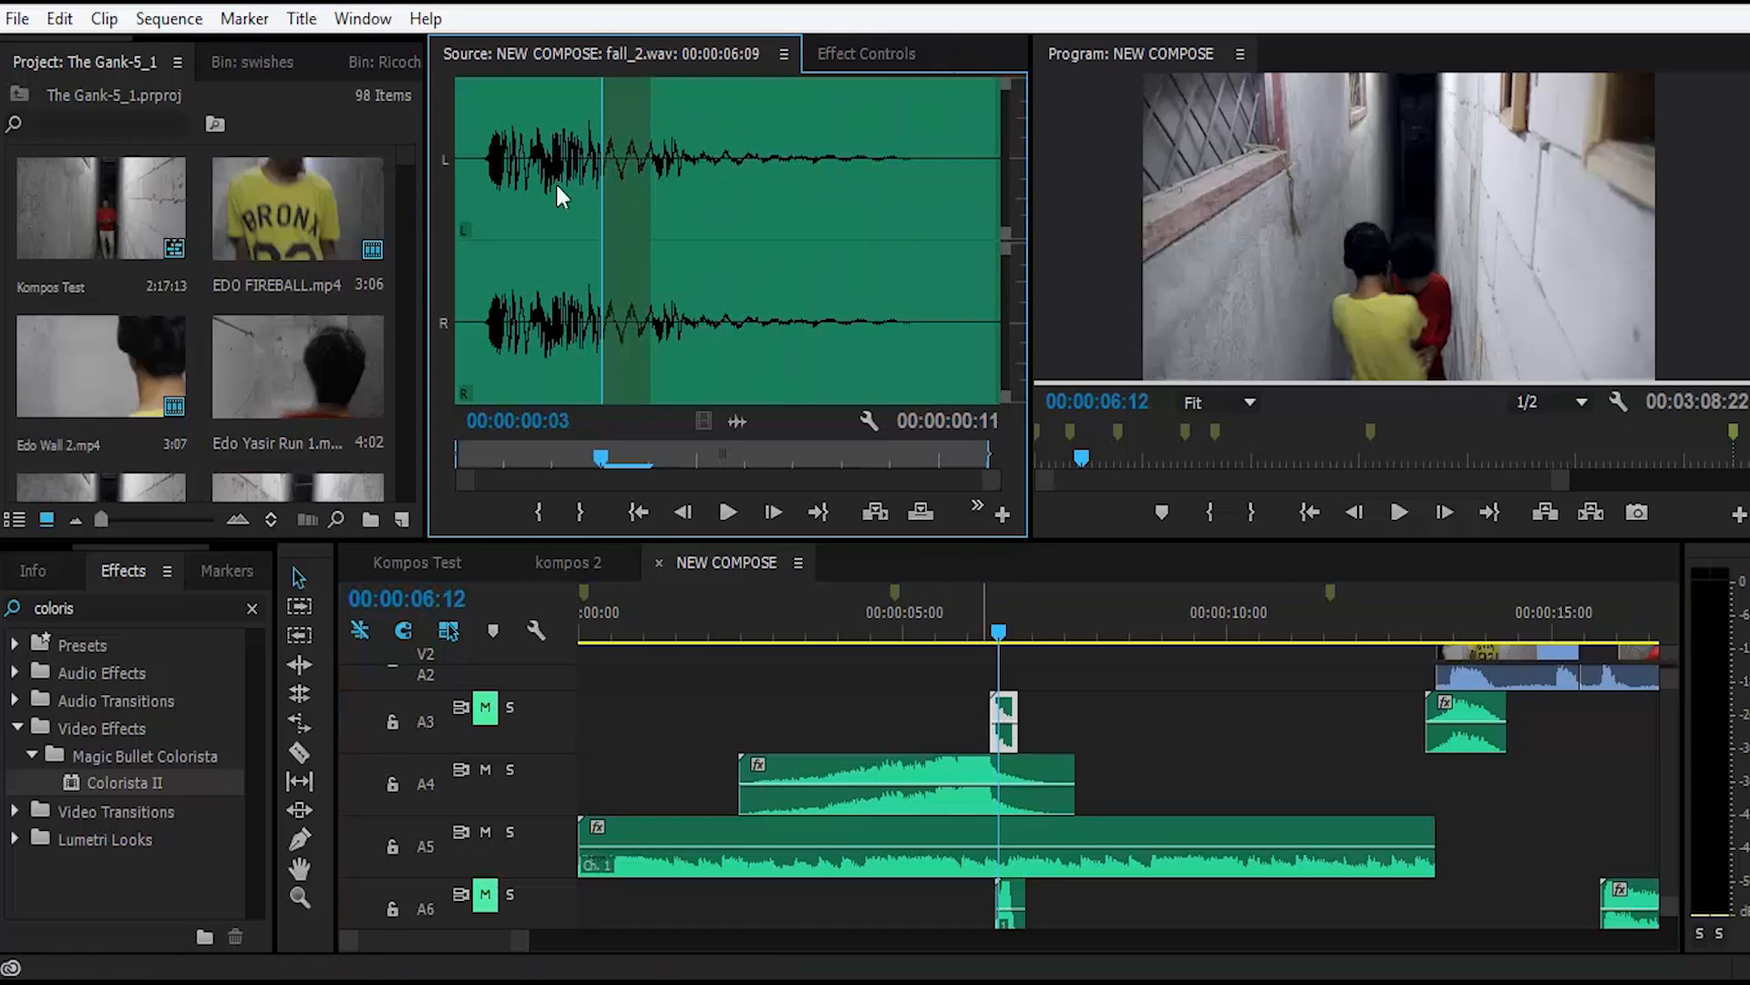
key(space)
key(space)
key(space)
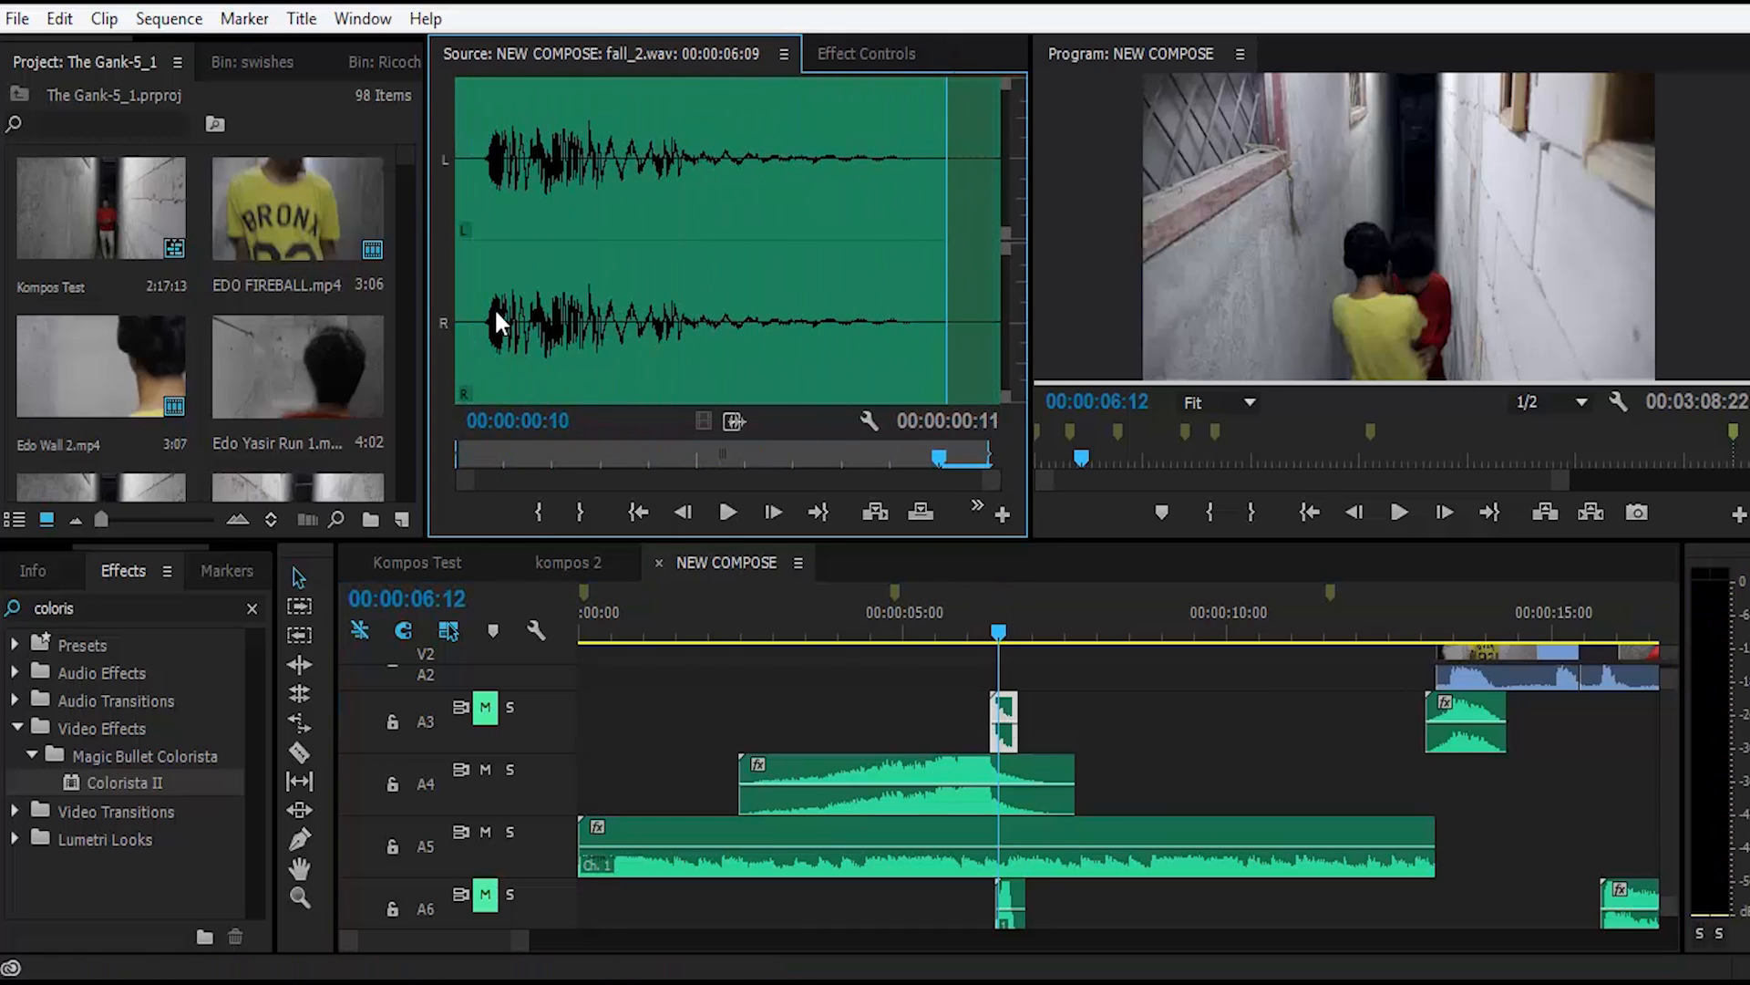
key(space)
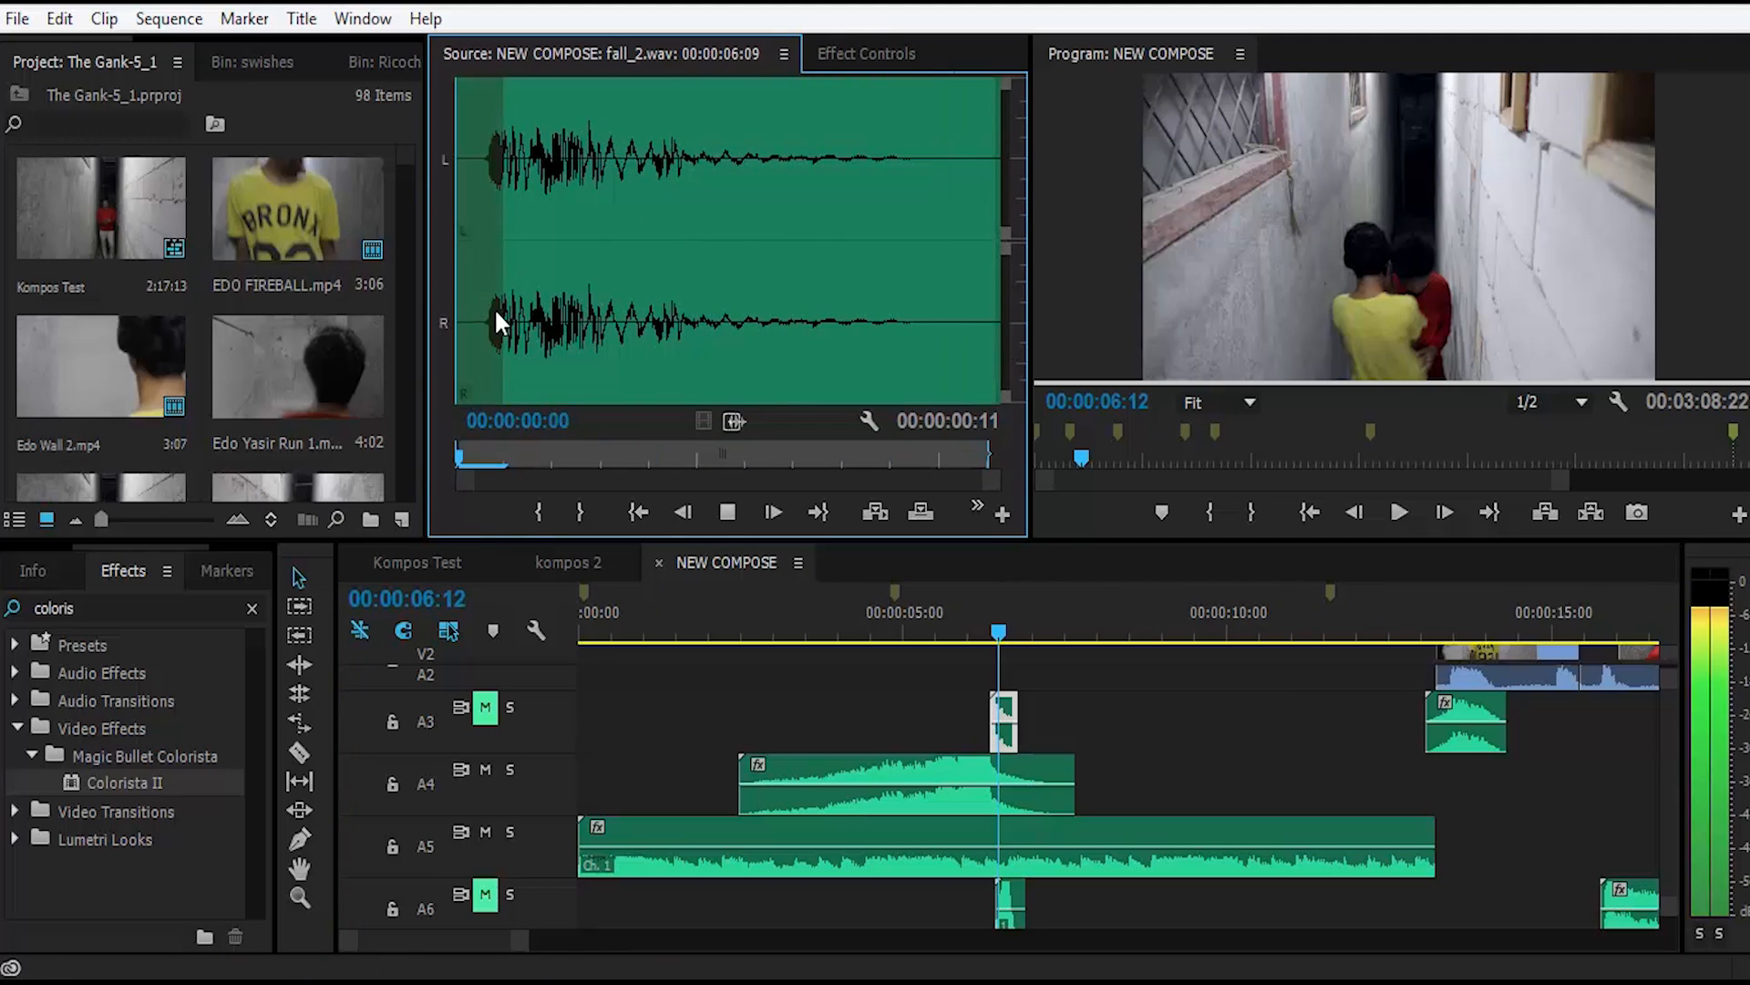
Step: Unmute track A3 and play the sequence up to 00:00:07:16 to hear fall_2.wav in the mix
click(1110, 704)
click(486, 712)
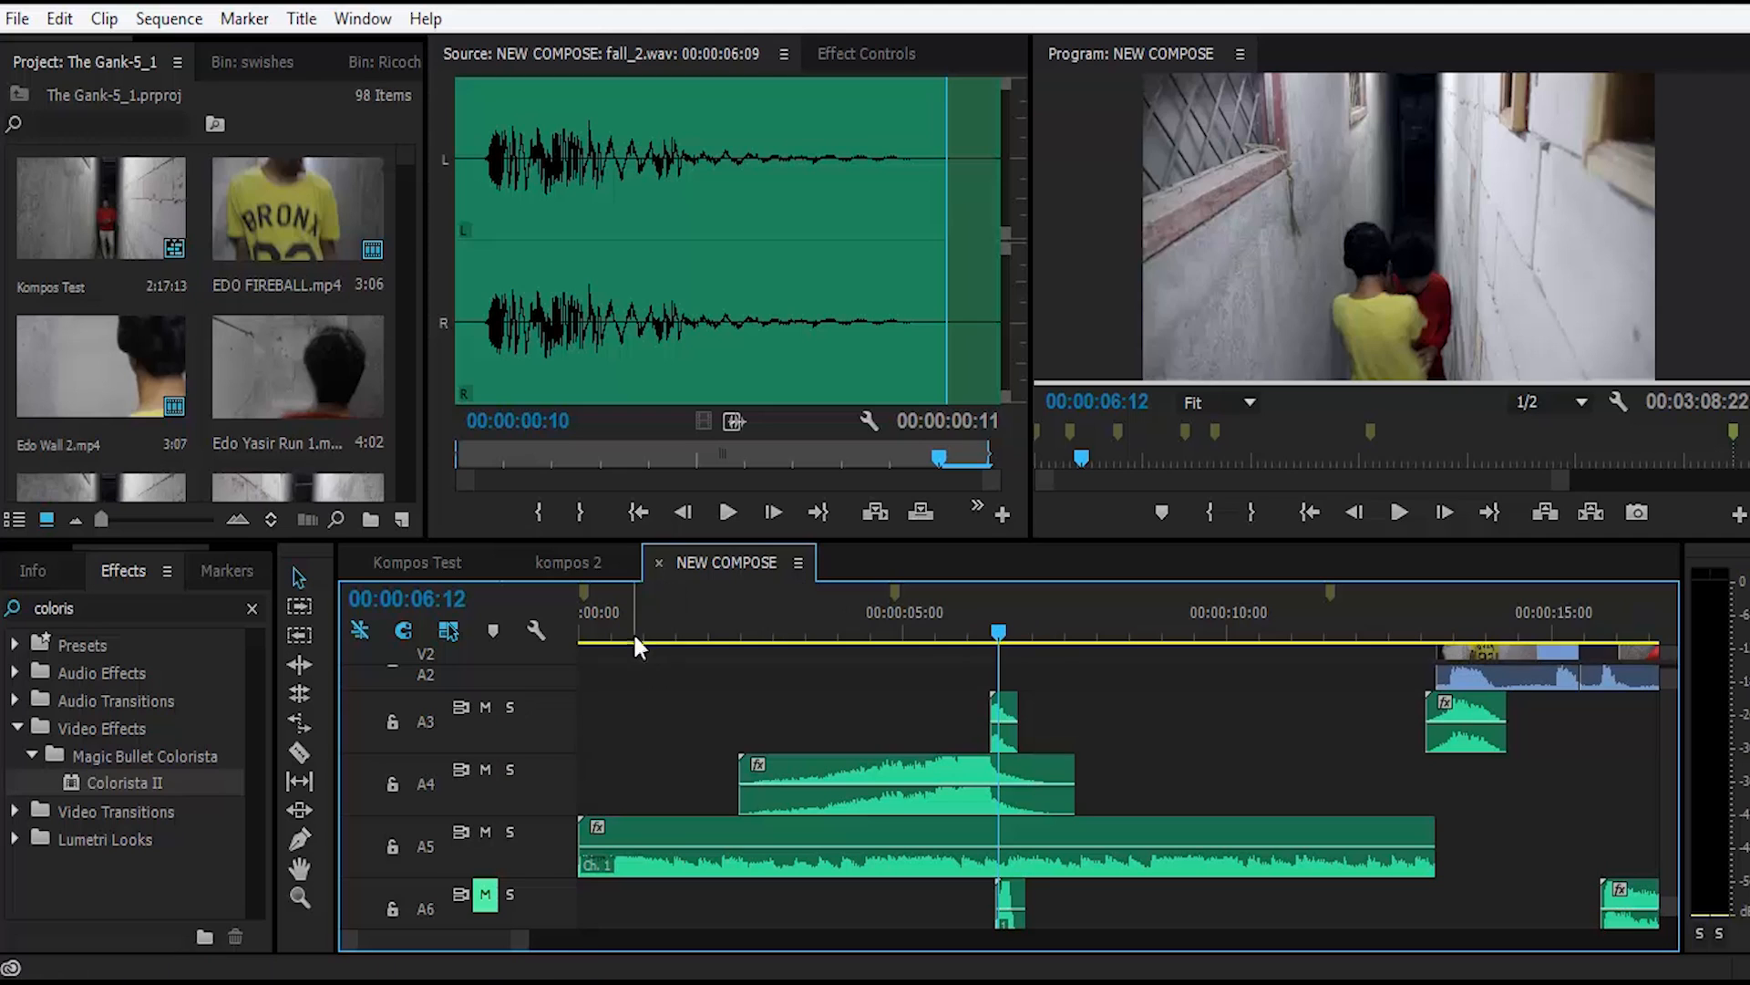
key(space)
key(space)
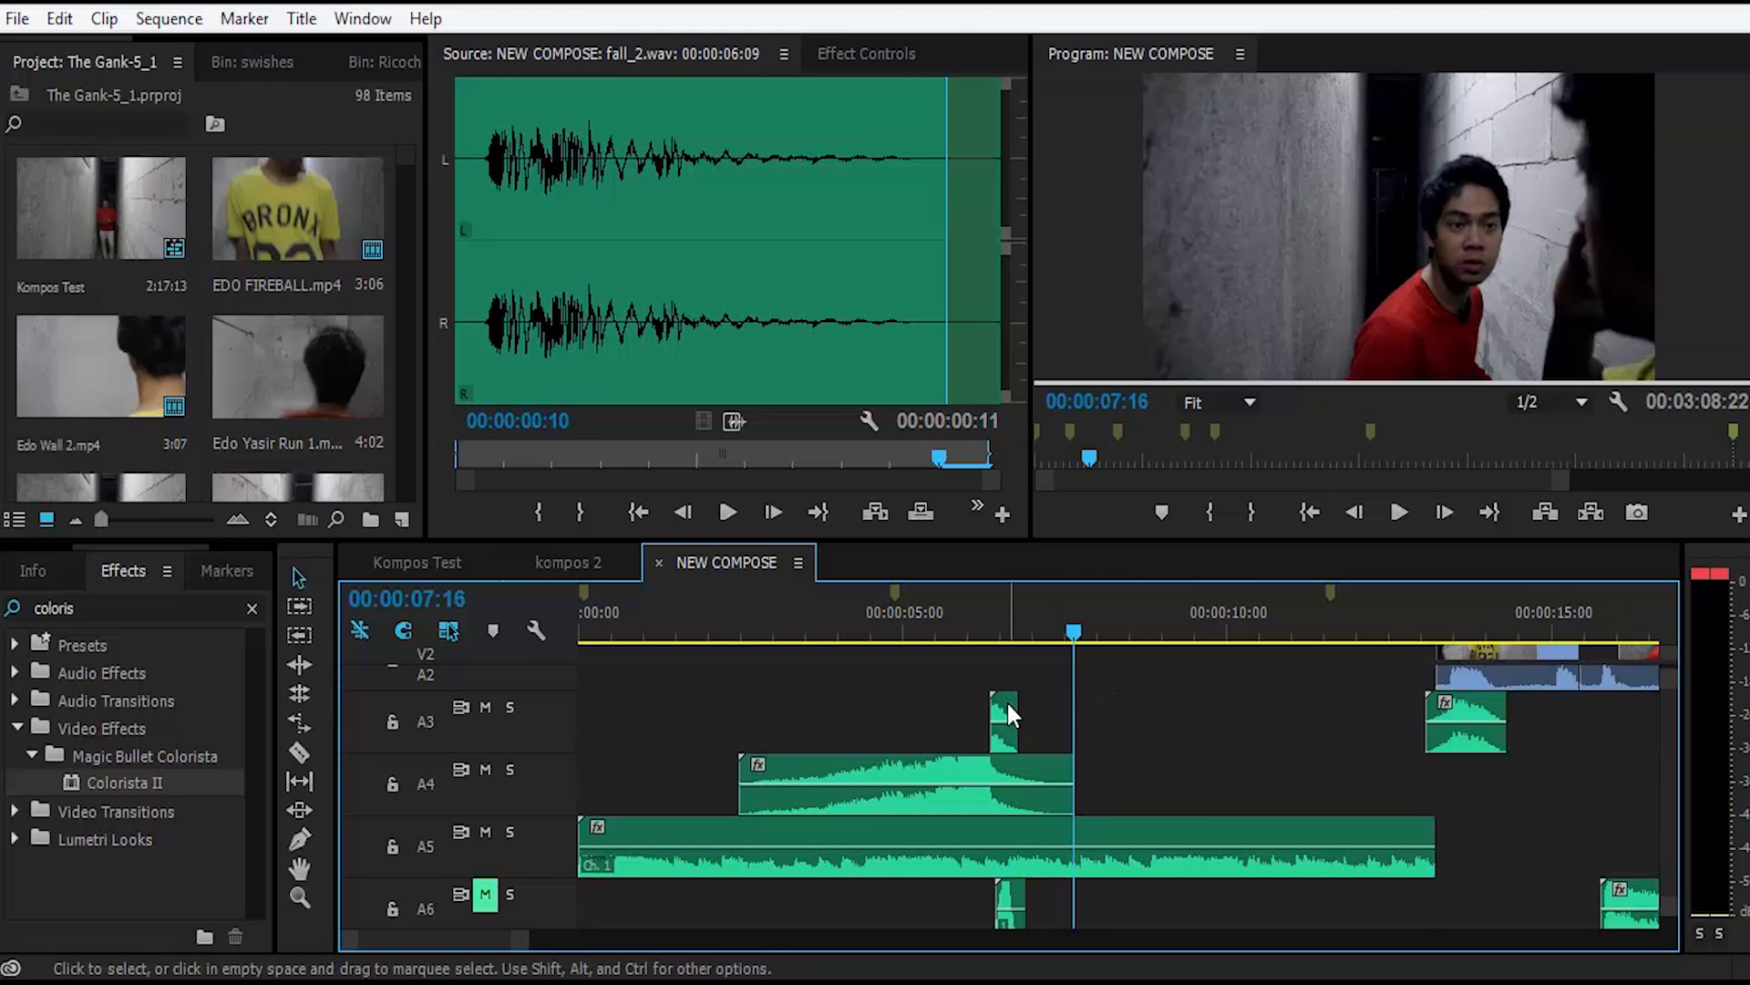
Step: Examine up close how fall_2.wav on track A3 lines up with the Freeze airy.wav peak on A4 around 00:00:06:13
scroll(1008, 705, up, 3)
scroll(1008, 710, down, 3)
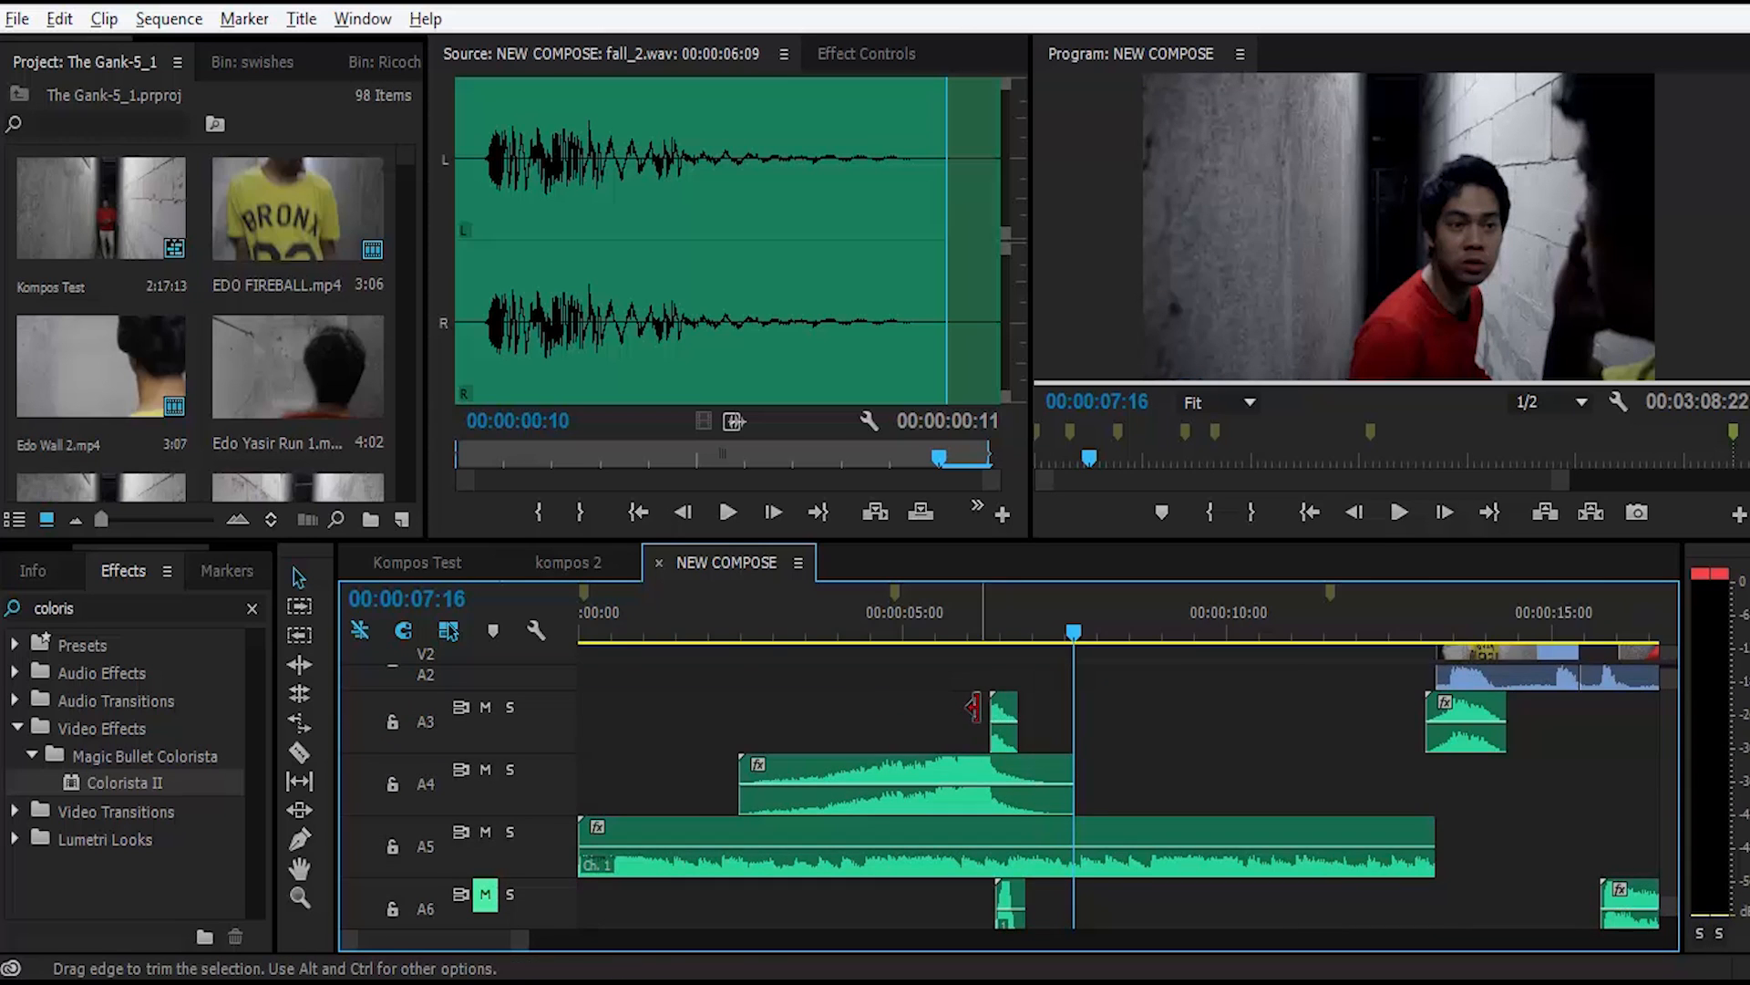
scroll(974, 706, up, 2)
scroll(975, 706, up, 3)
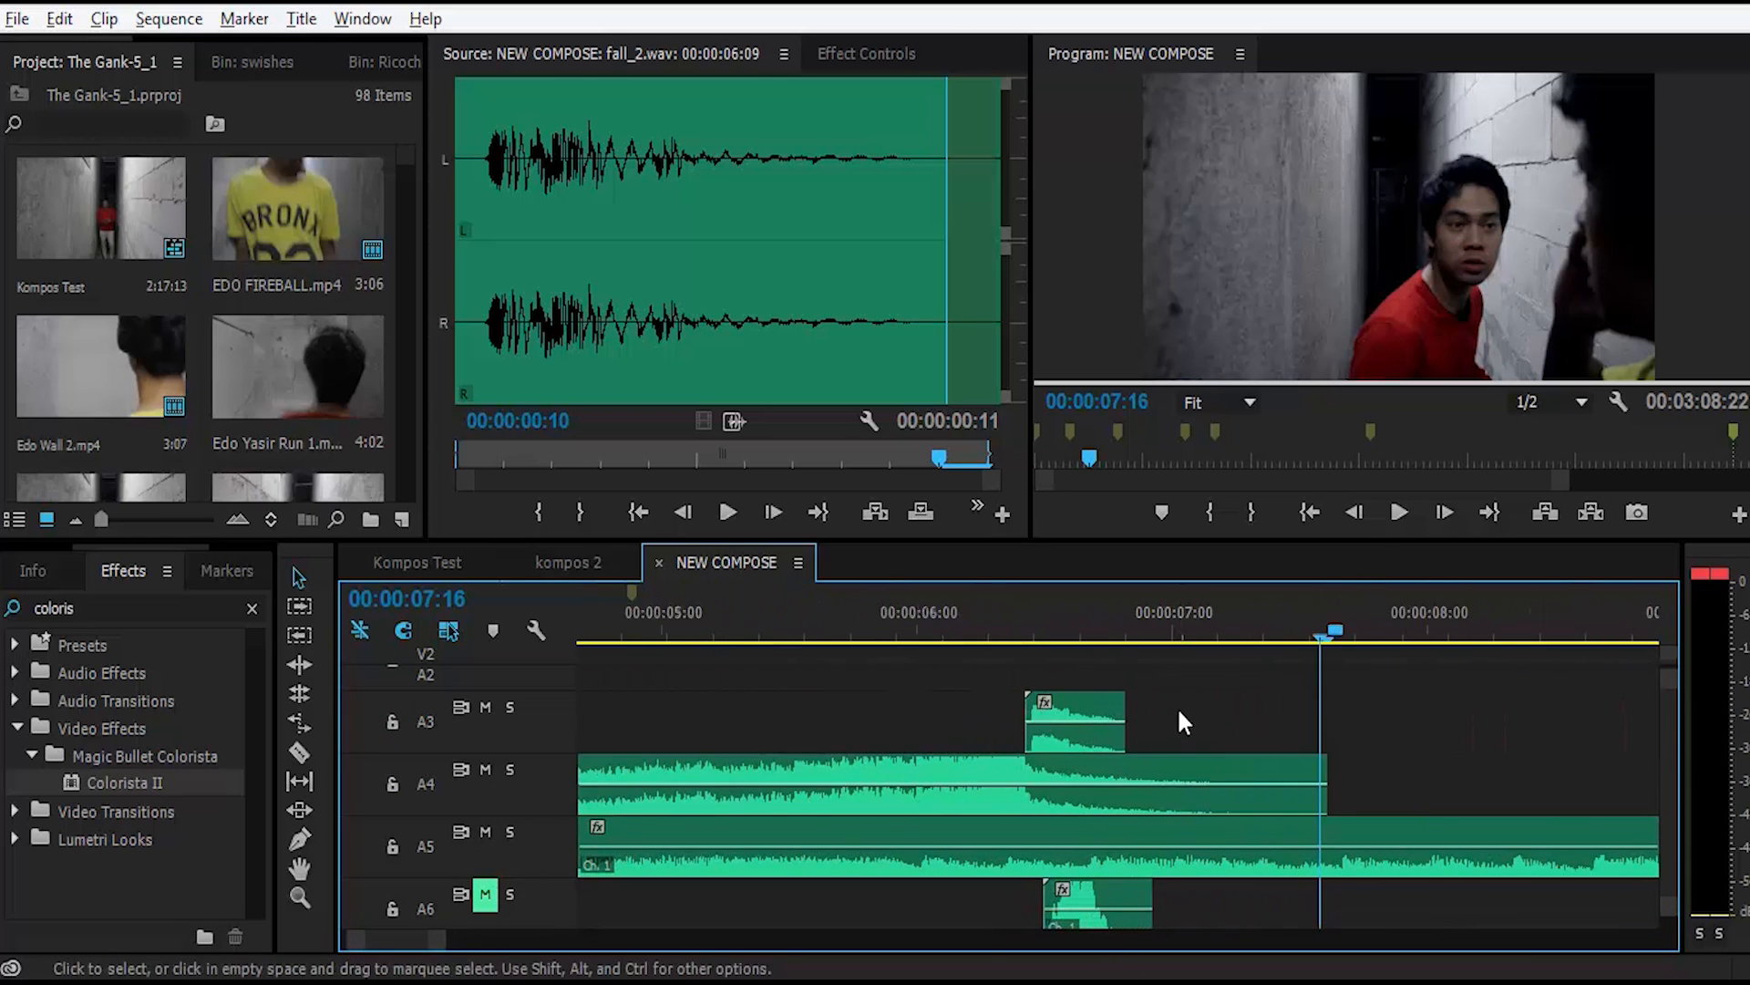
scroll(1094, 707, up, 1)
drag(972, 608, 1040, 611)
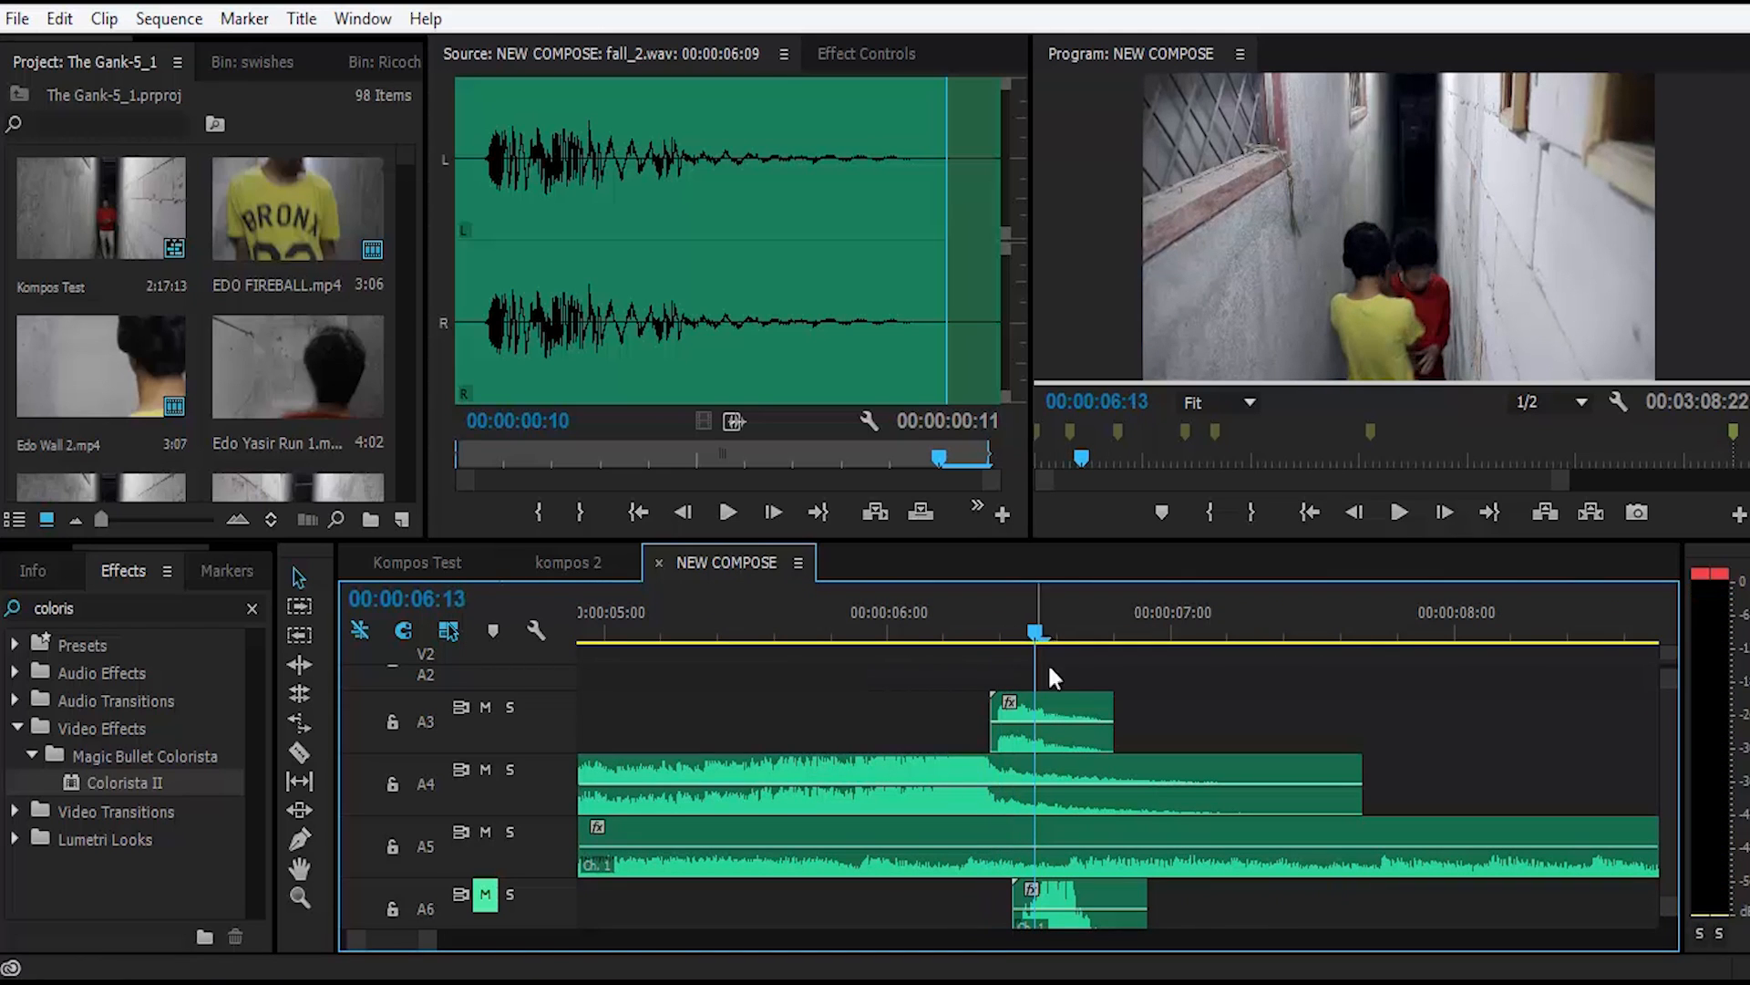
click(1061, 708)
scroll(1131, 725, down, 3)
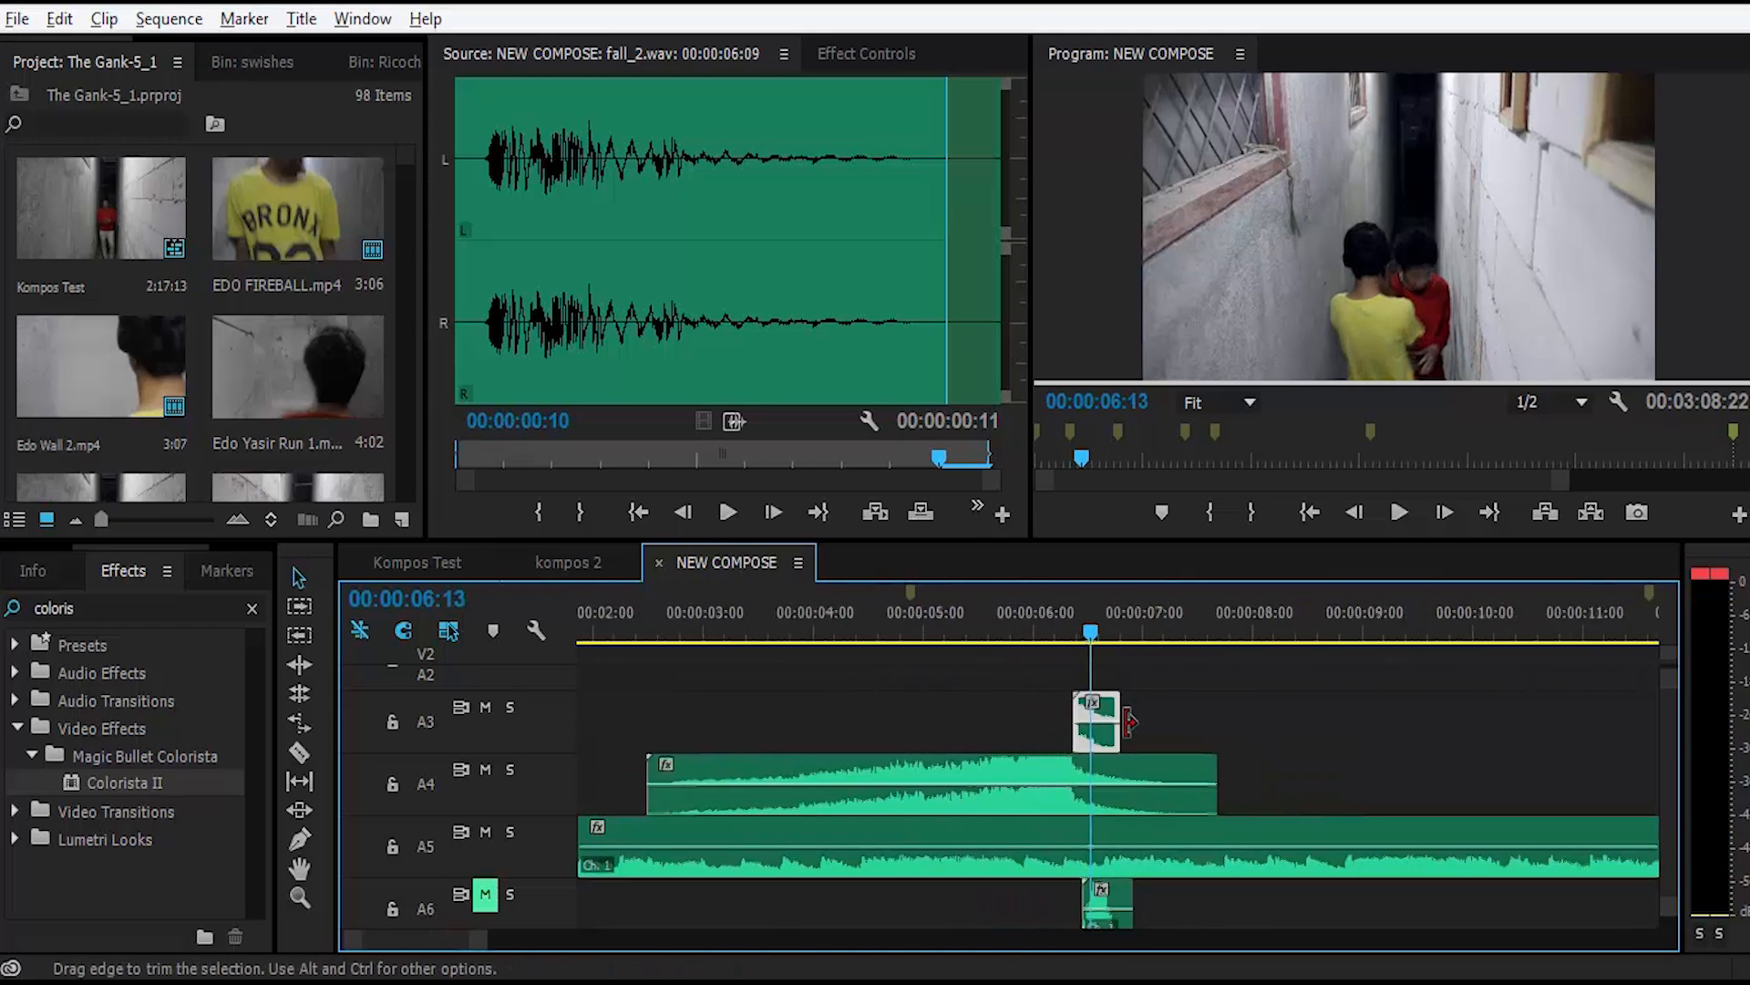
scroll(1152, 715, down, 1)
click(1181, 696)
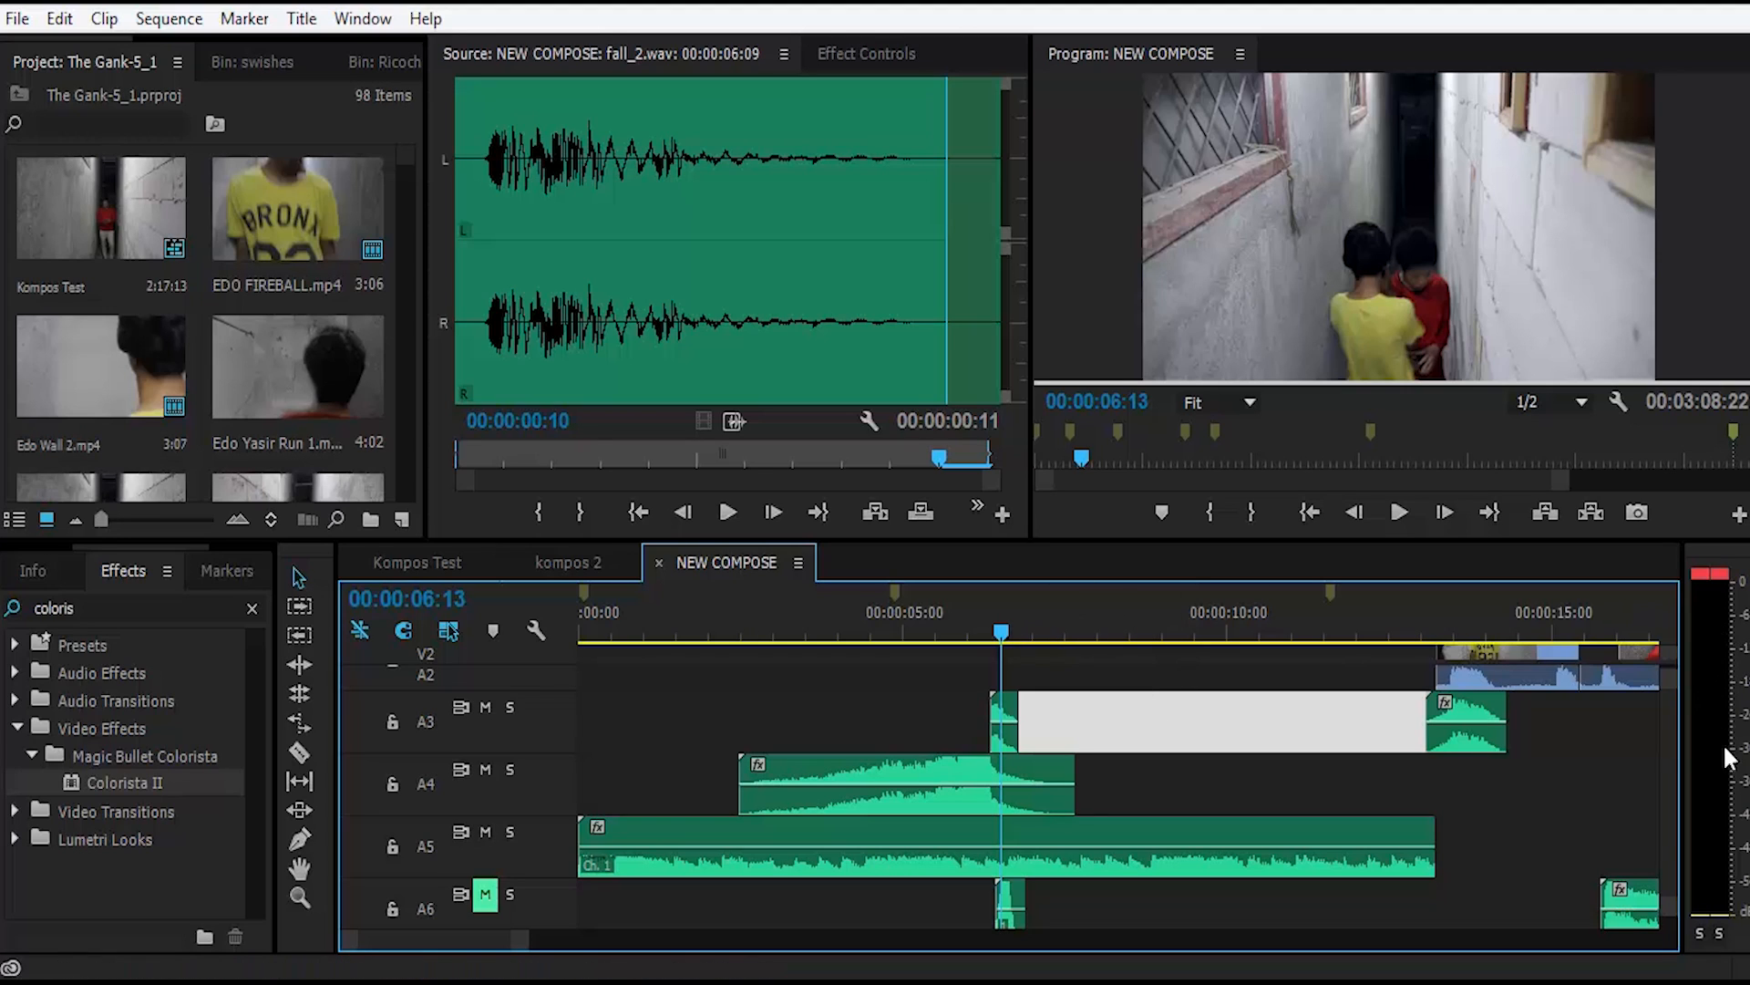
Step: Lower the audio gain of the Freeze airy.wav clip on track A4 to +2.4 dB
click(582, 621)
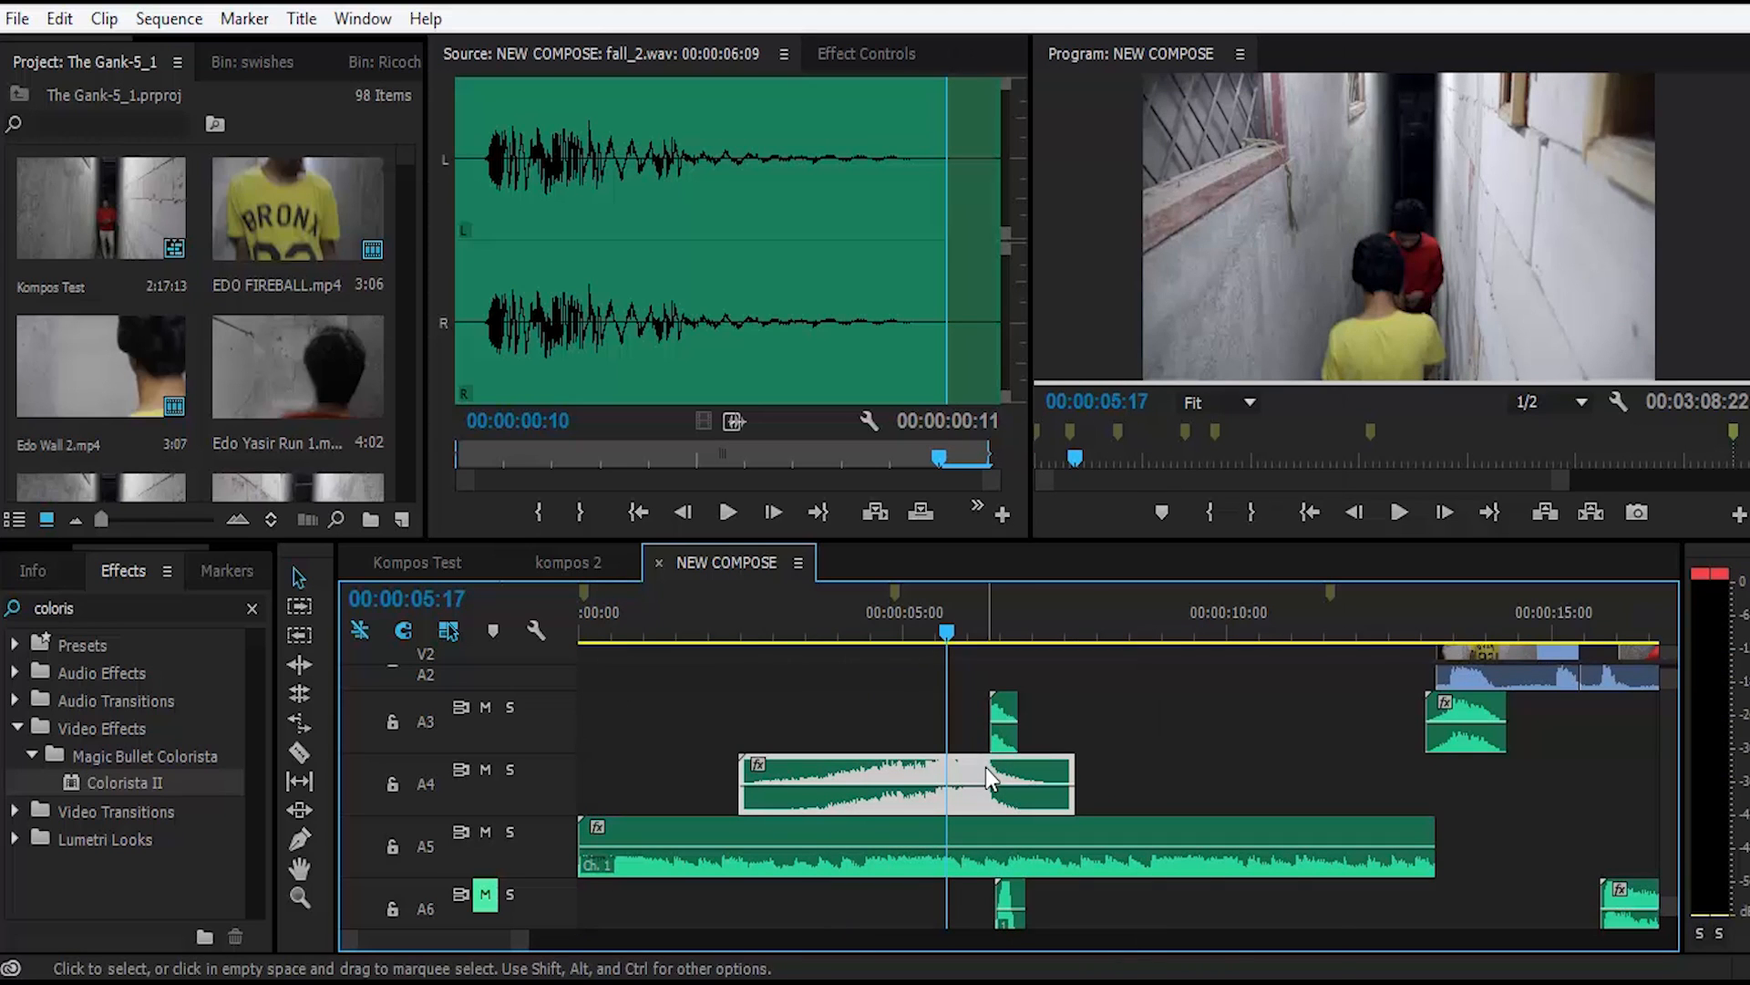
drag(914, 629, 939, 629)
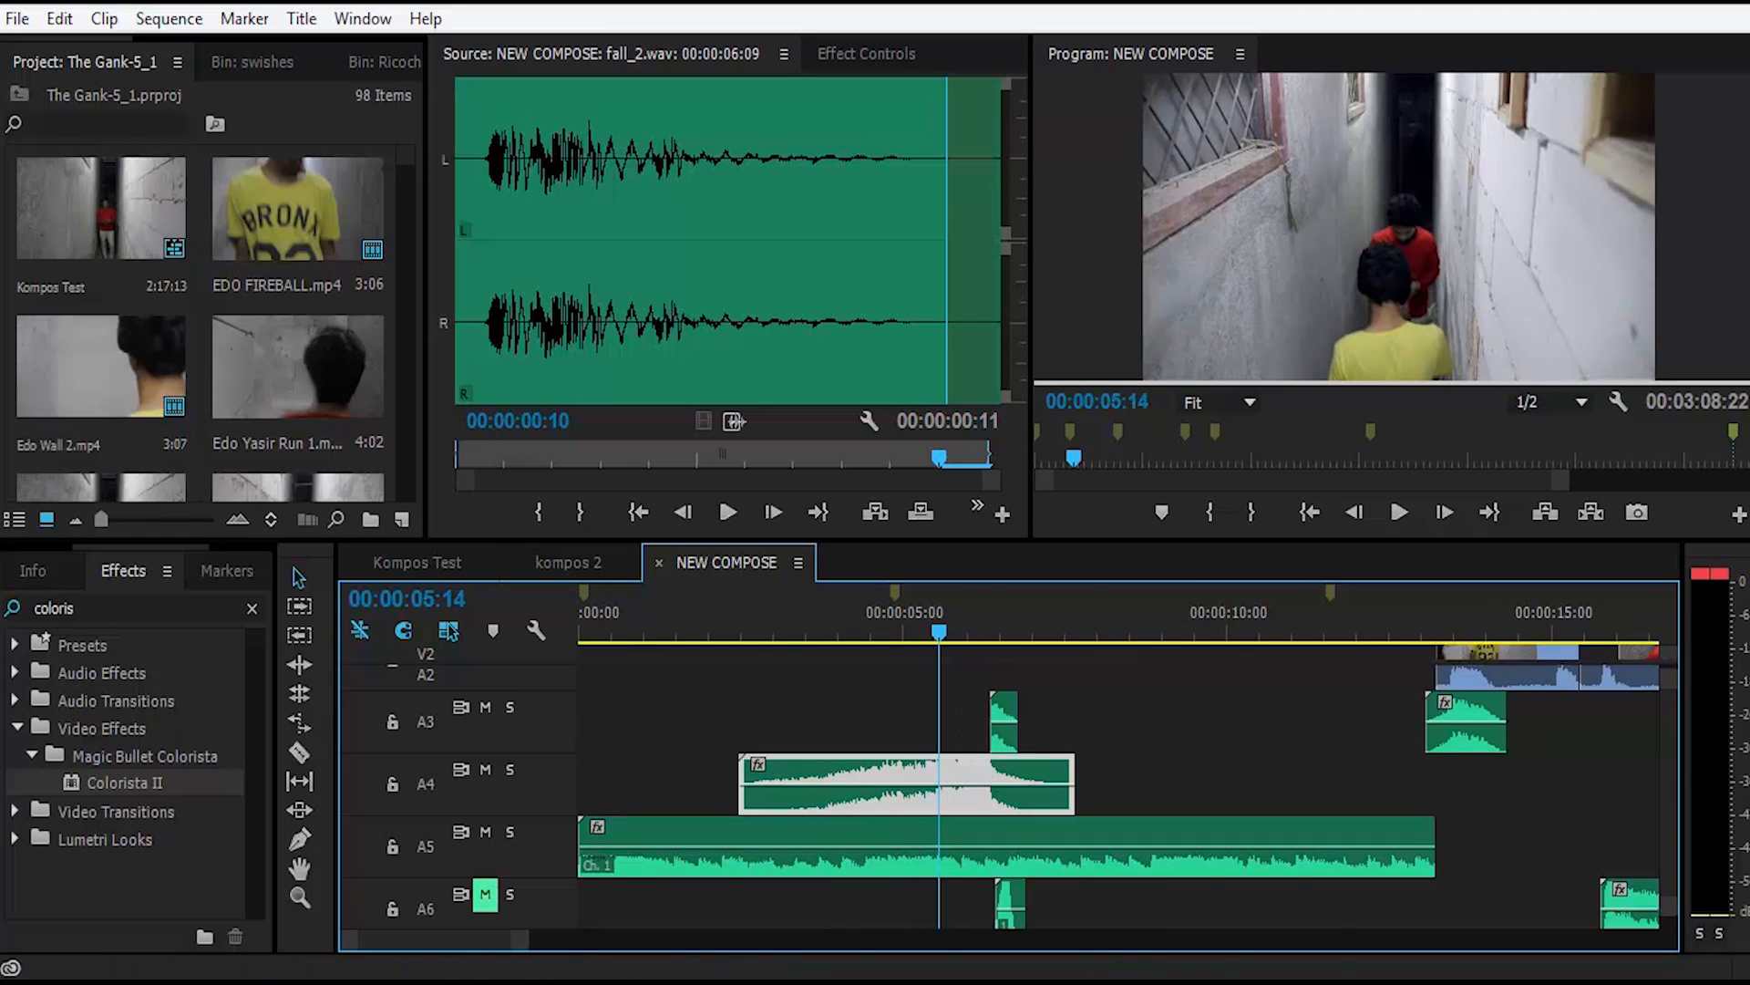
right_click(964, 763)
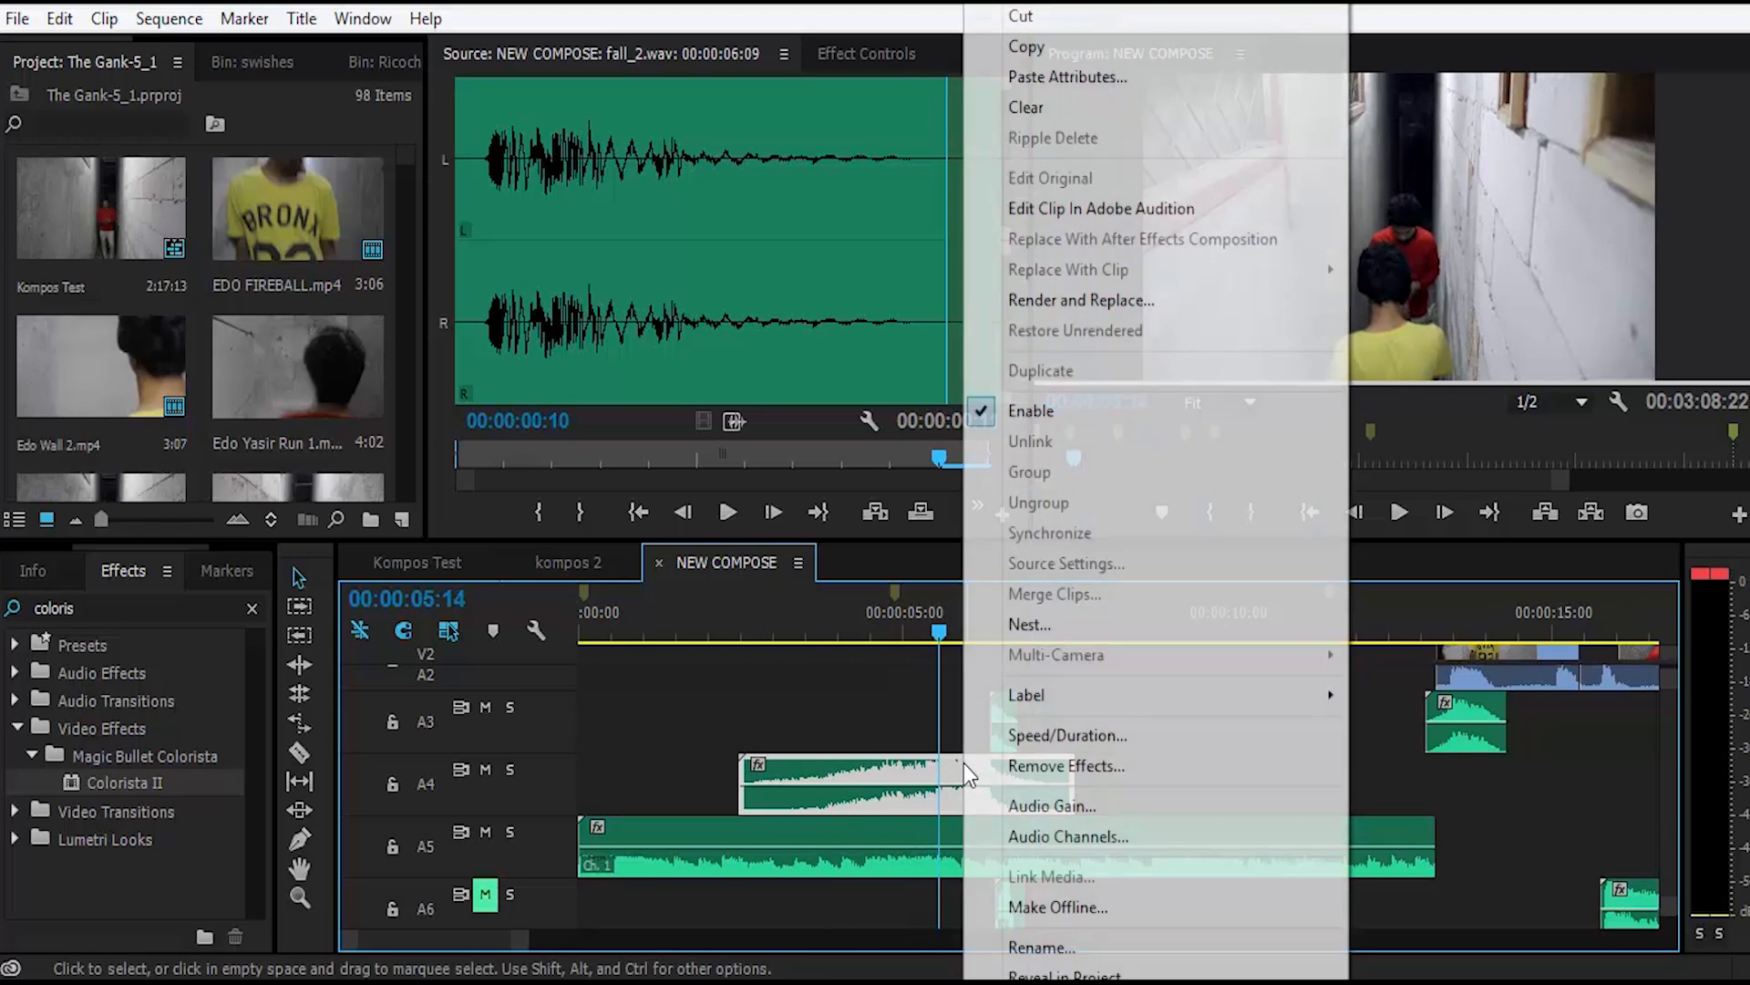
click(1049, 805)
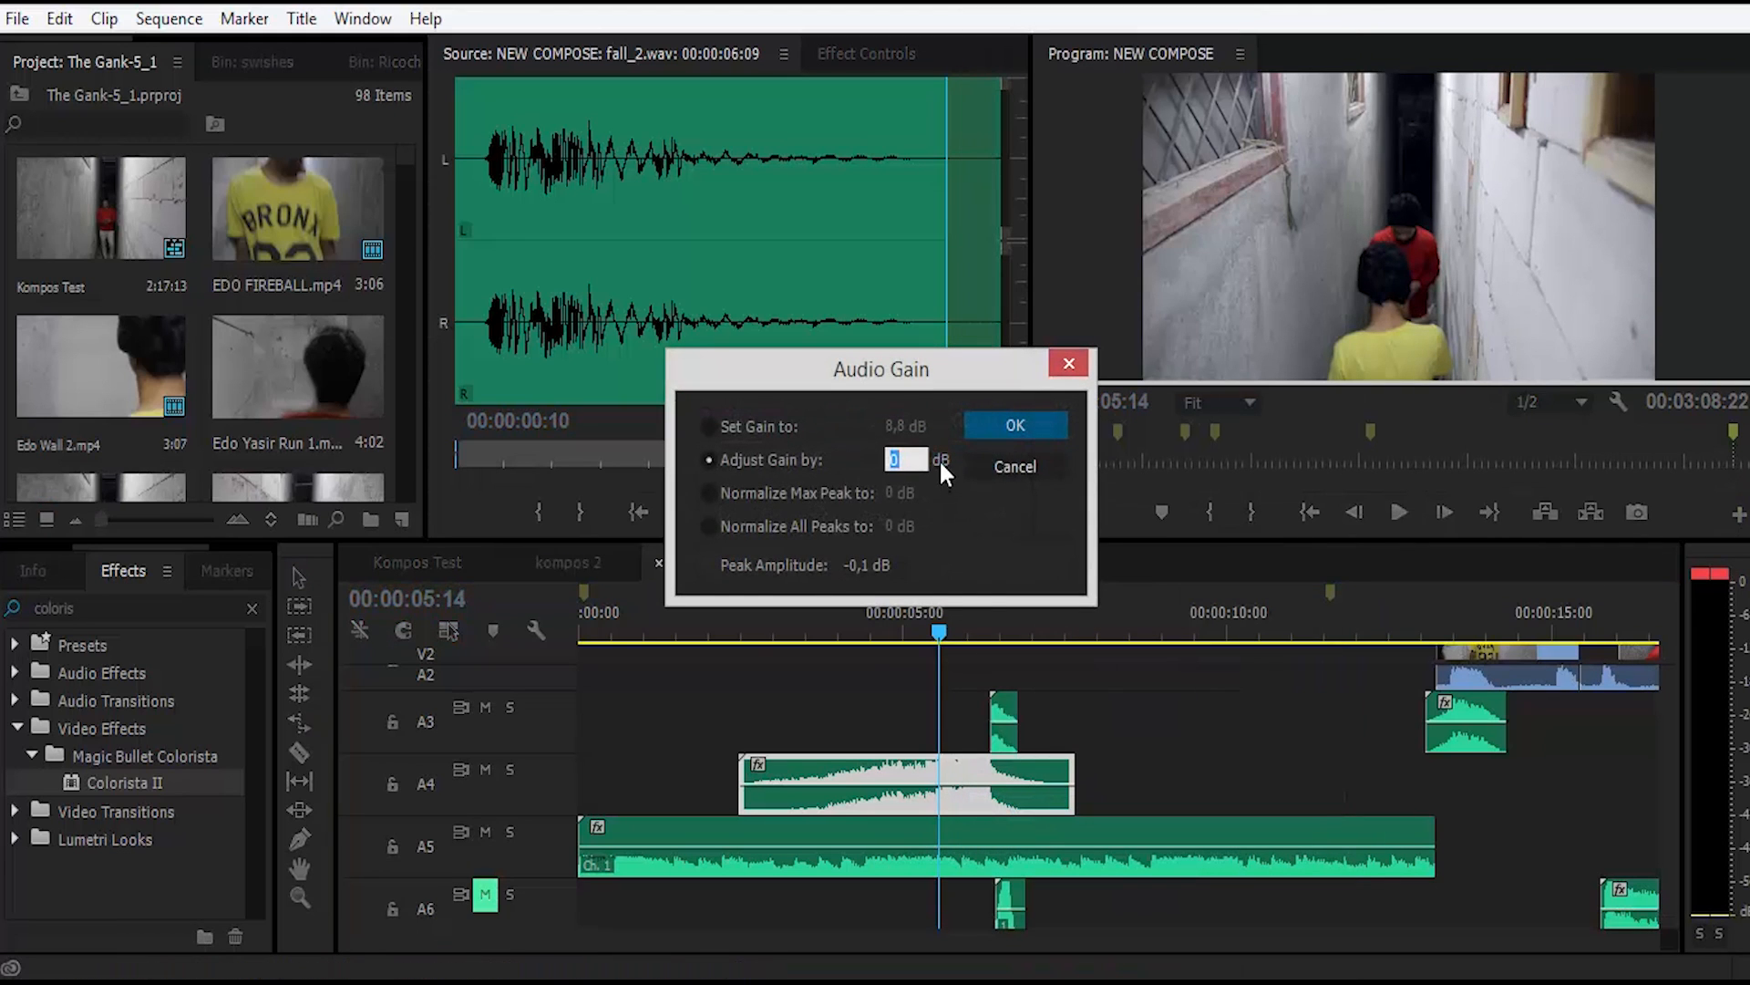
click(1041, 425)
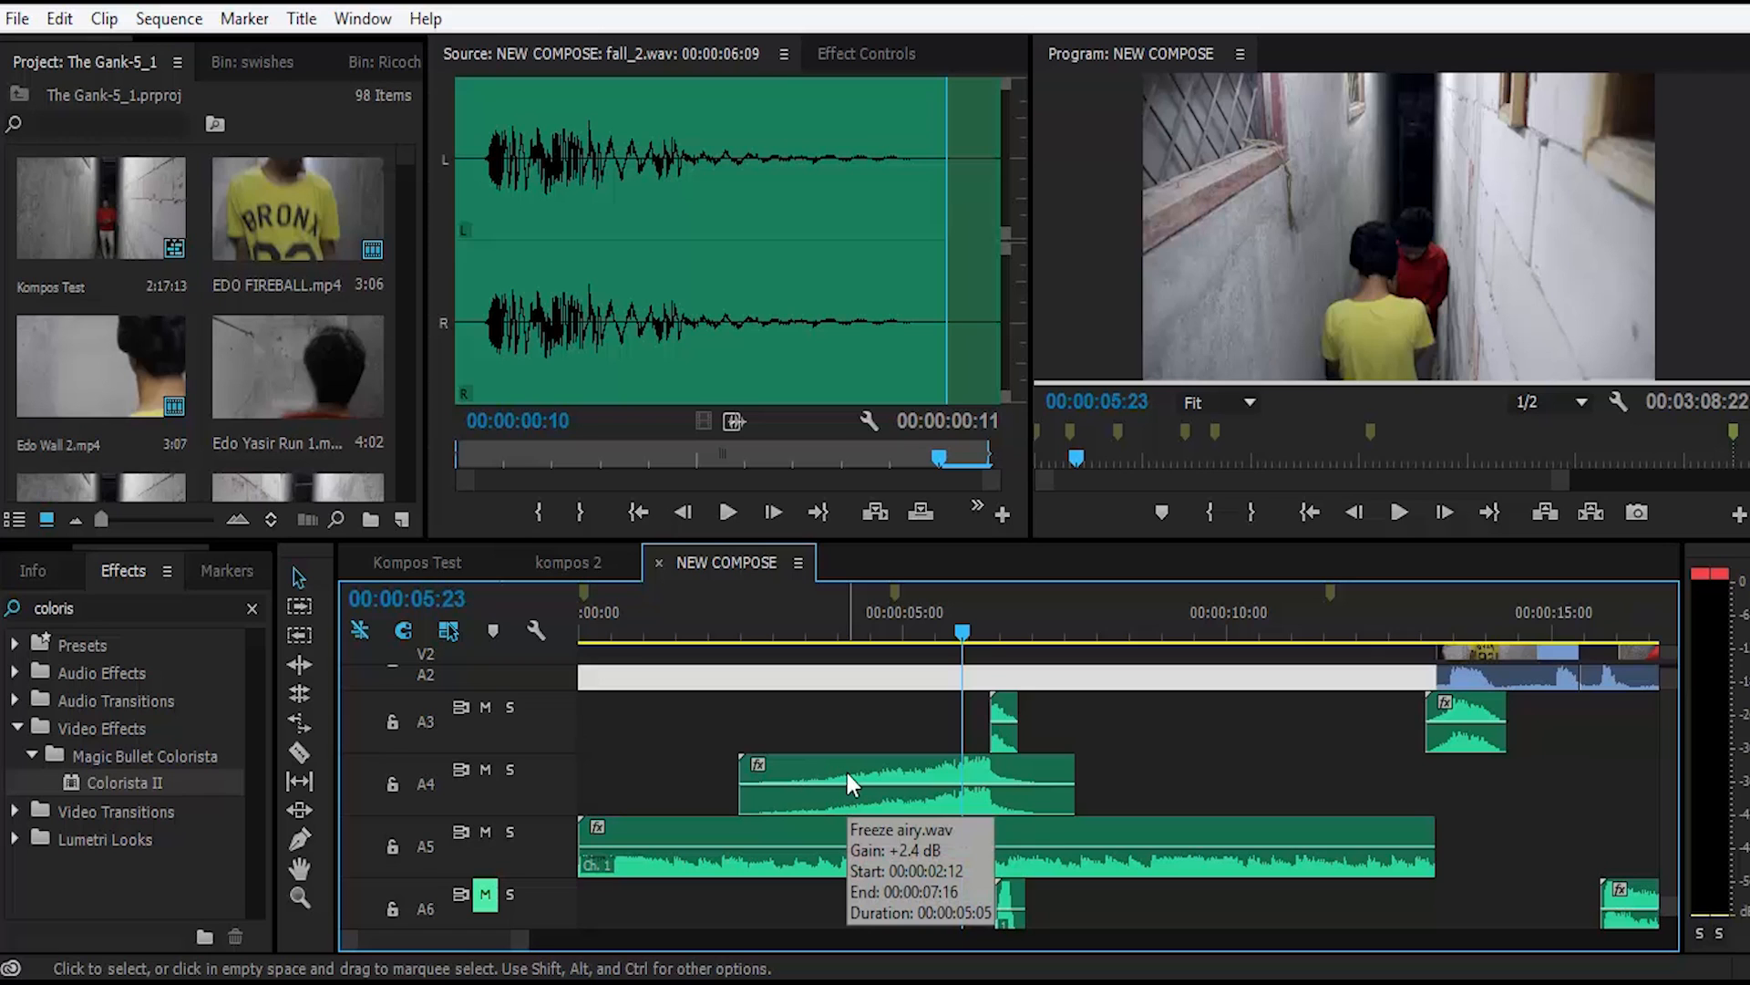
Step: Move the playhead to 00:00:06:09 and raise the audio gain of the fall_2.wav clip on track A3 by 6.1 dB
key(Down)
right_click(1007, 709)
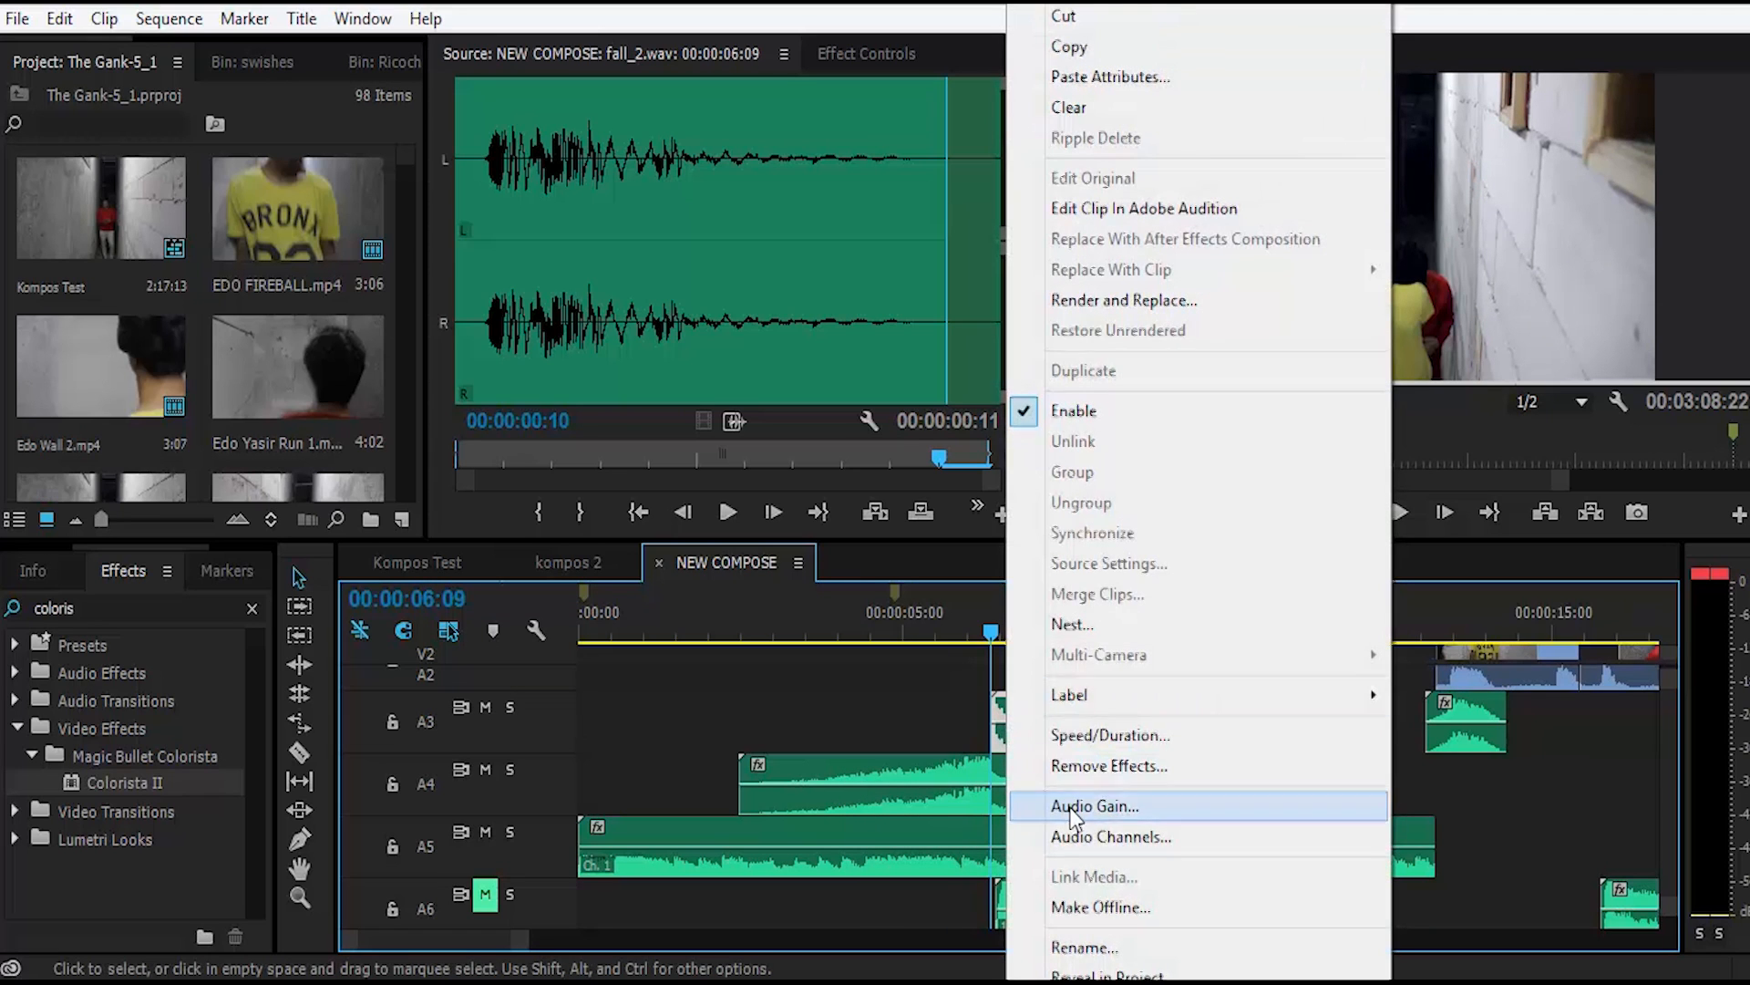
click(1094, 805)
drag(936, 468, 995, 463)
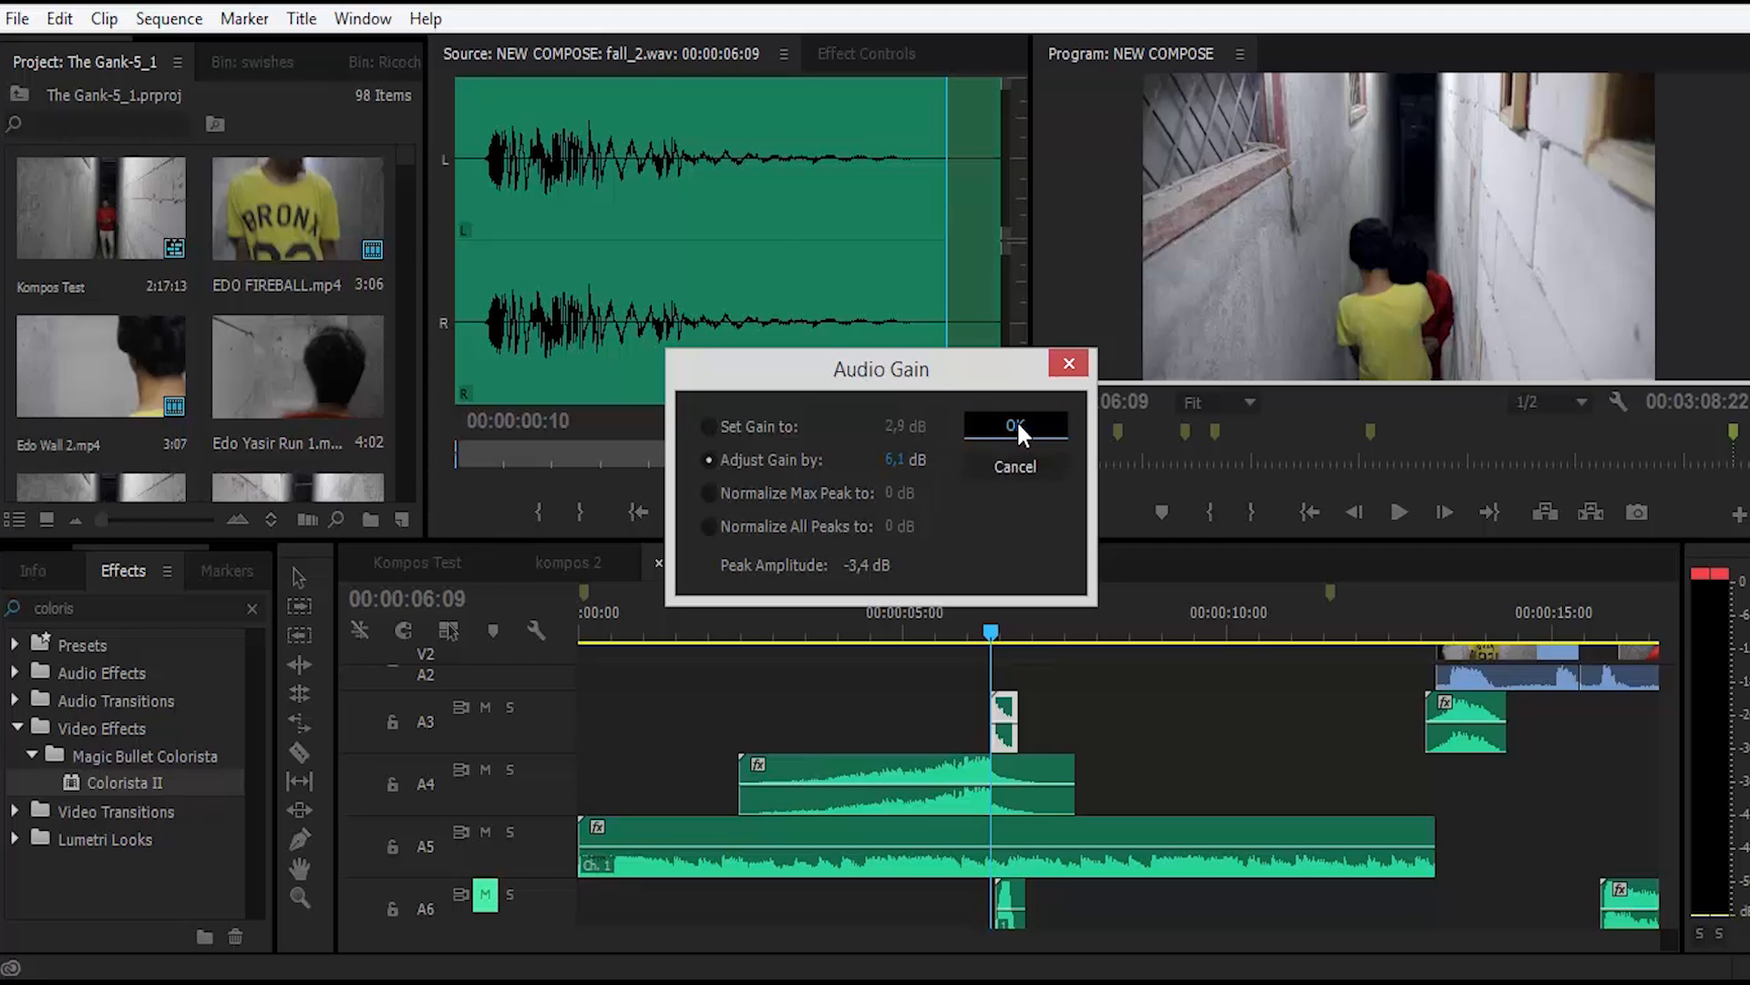
click(1016, 423)
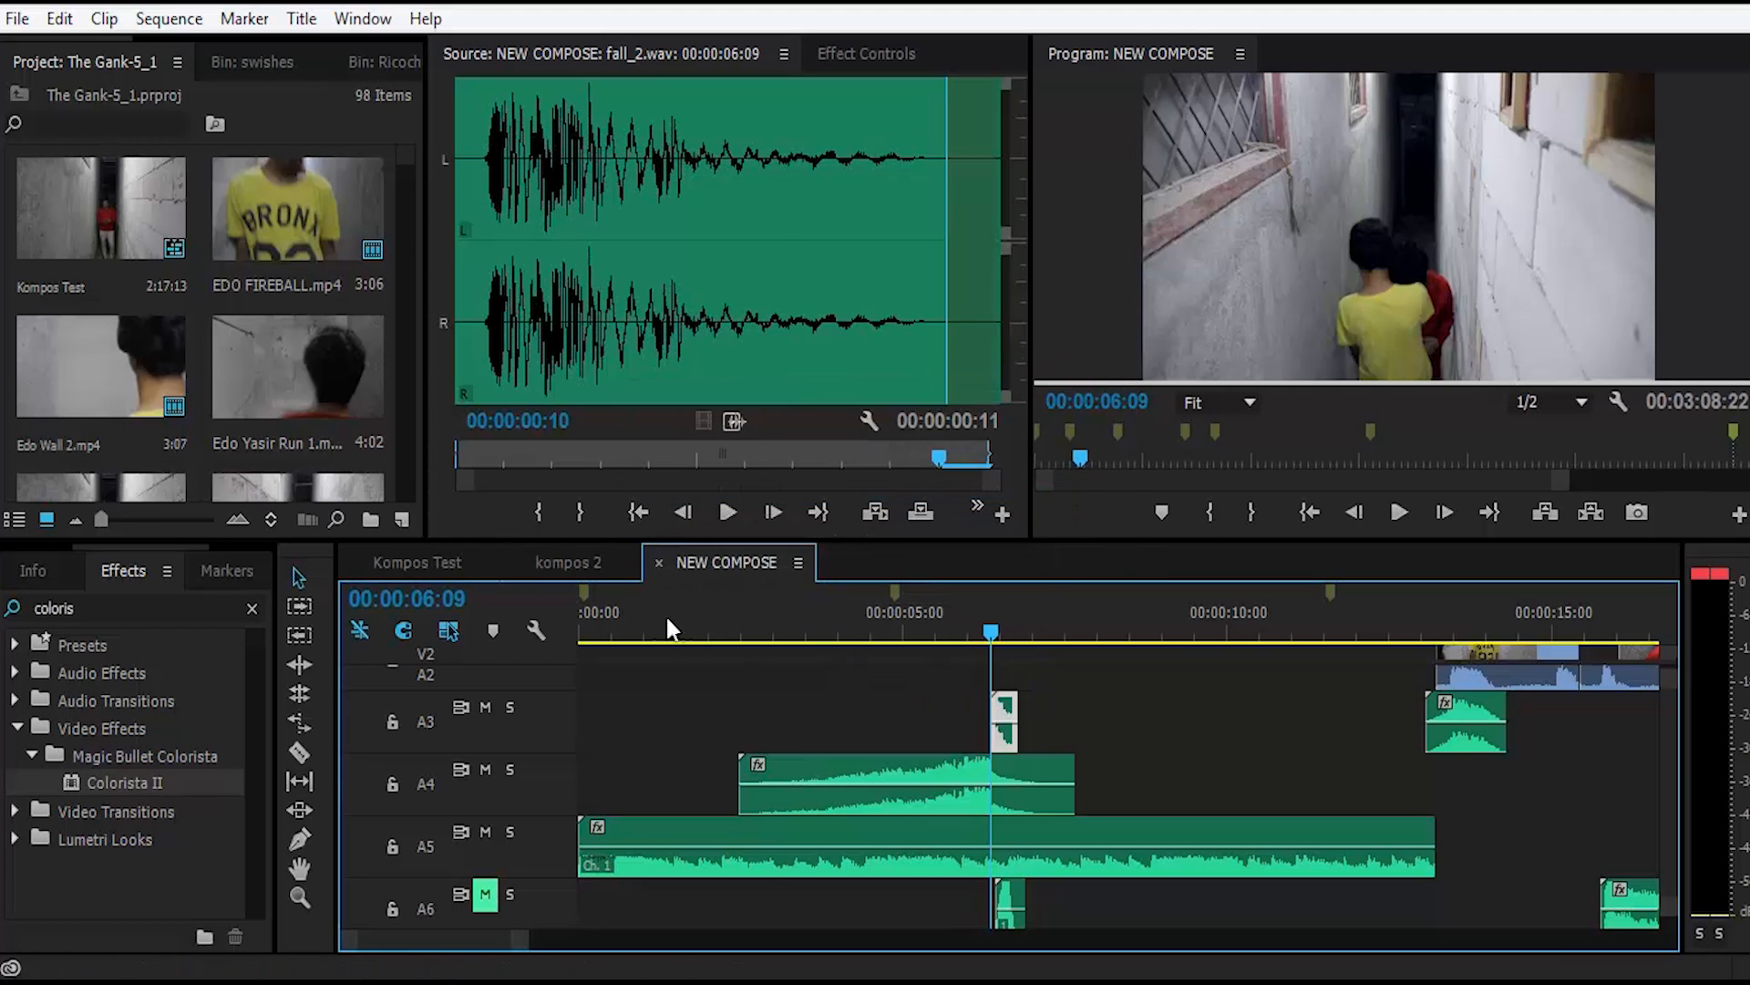
Step: Play the sequence from its beginning to 00:00:07:09 to hear the clips with their adjusted gain
click(580, 611)
key(space)
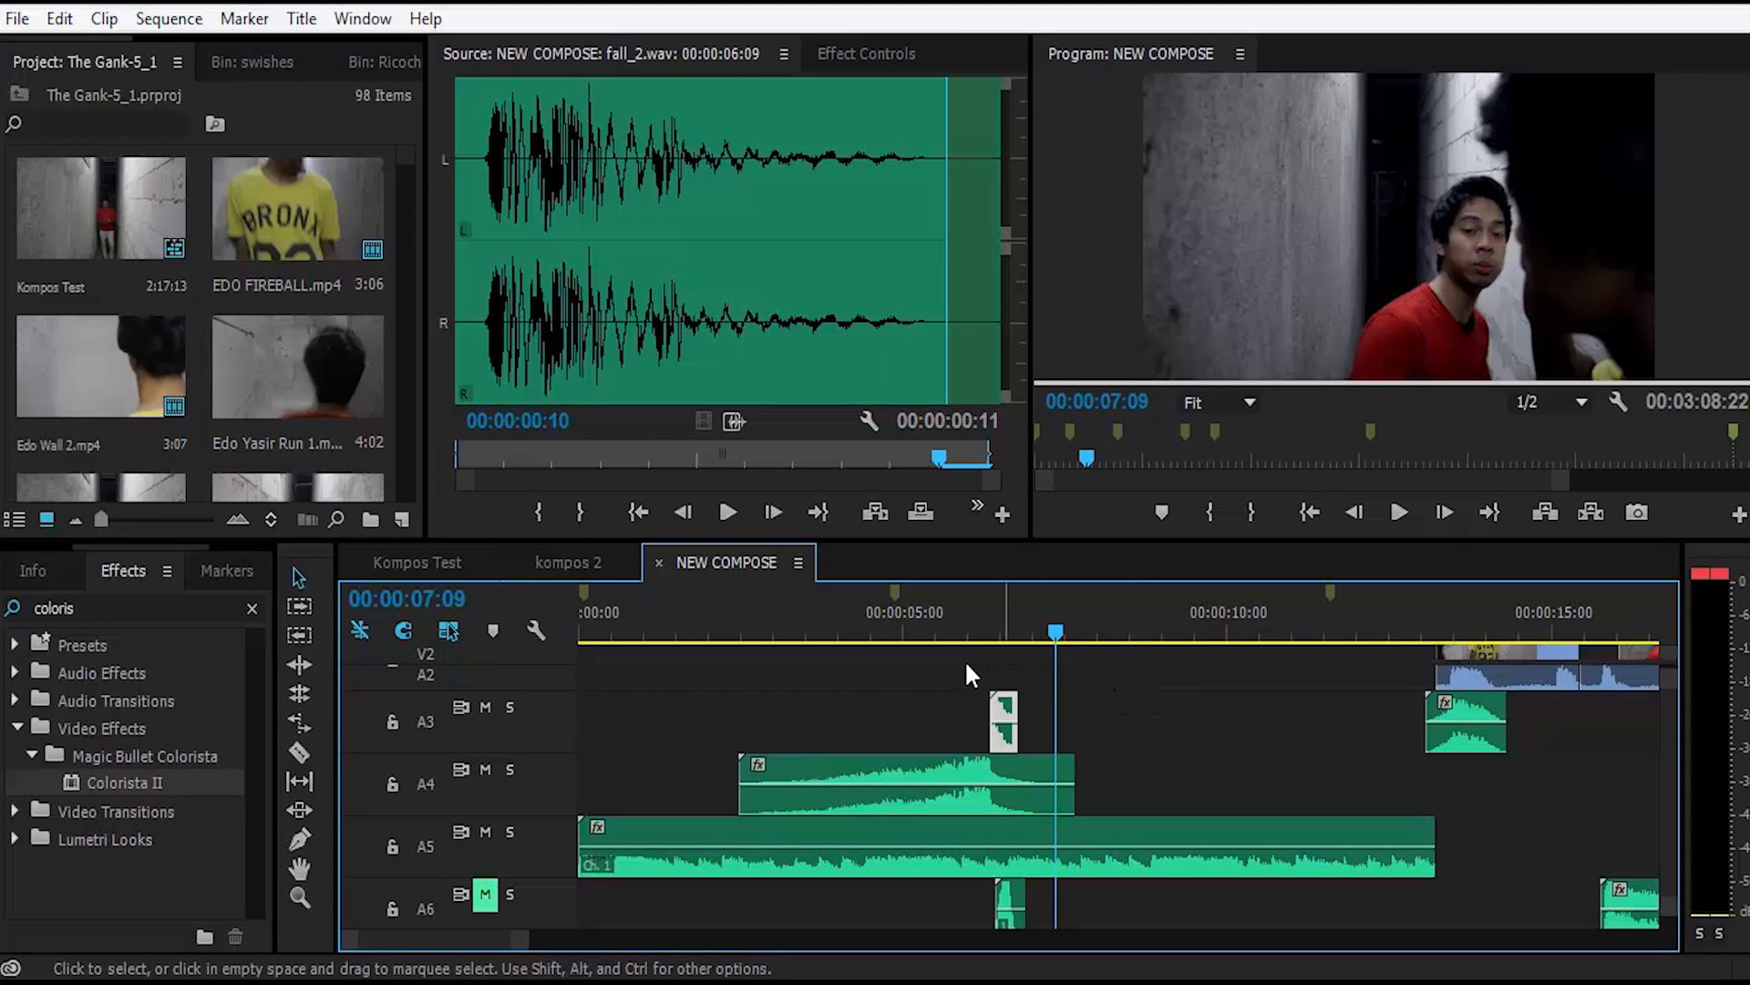
click(923, 684)
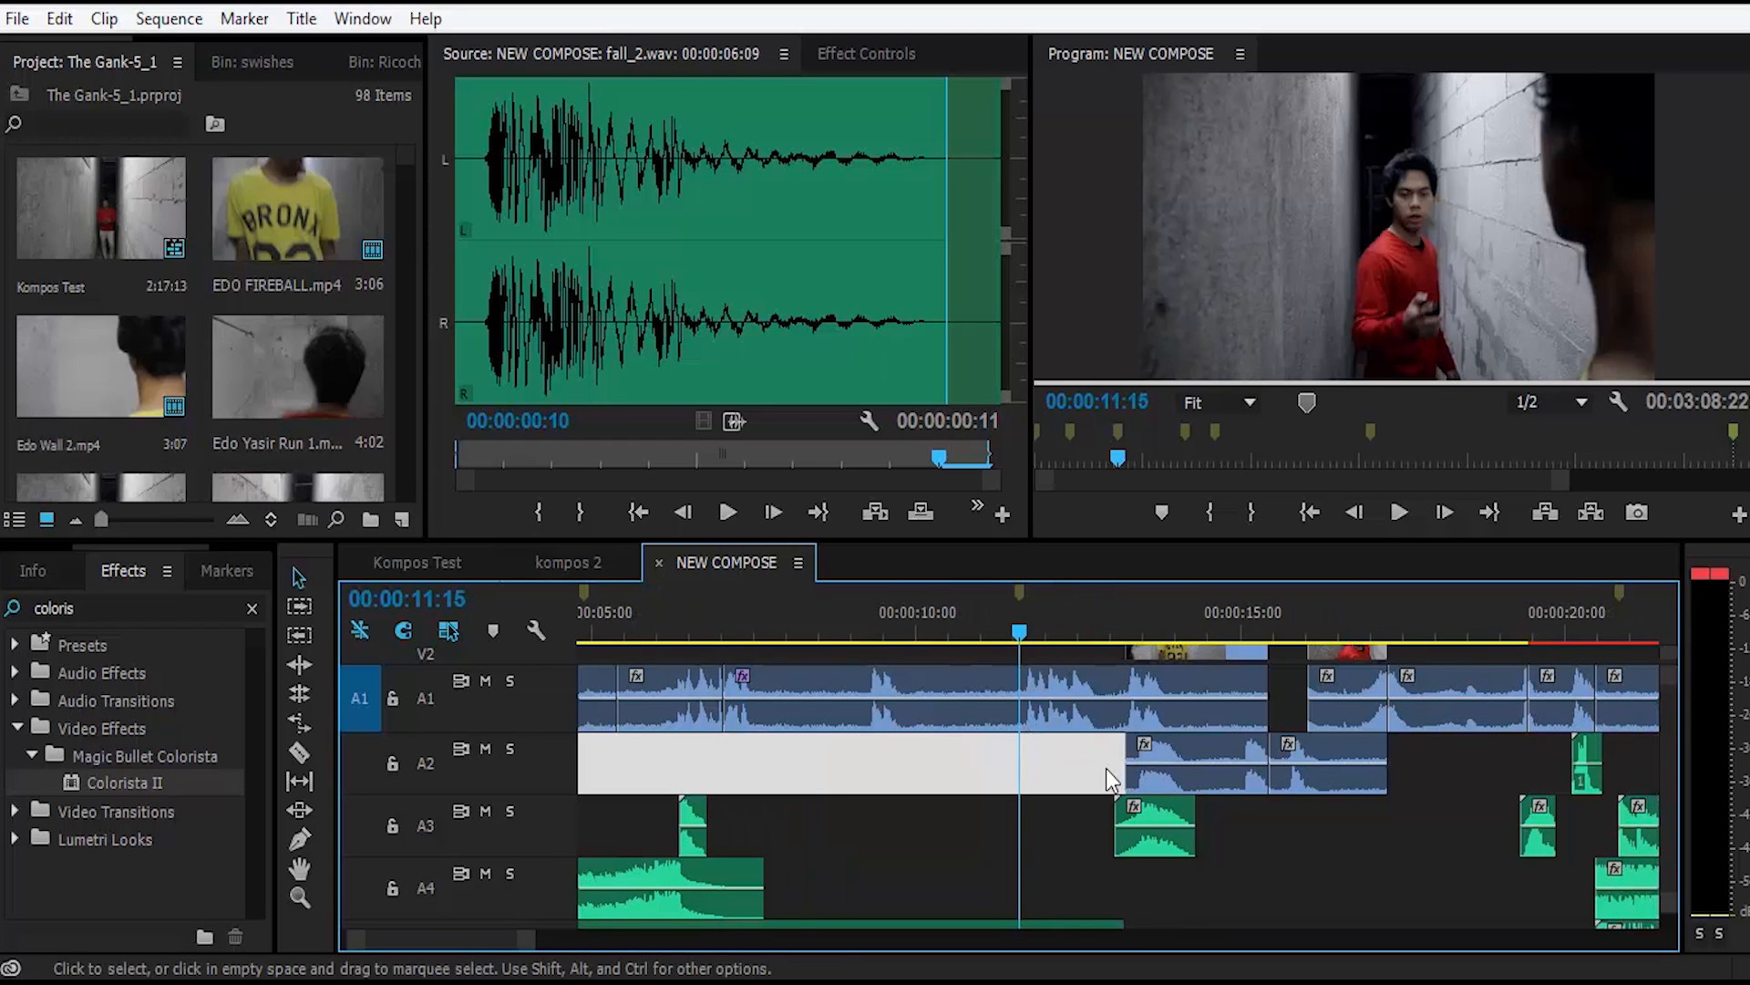
Step: Mute tracks A3, A4 and A5 and play the sequence from 00:00:11:15 to 00:00:17:23 without those sound layers
scroll(1107, 769, down, 5)
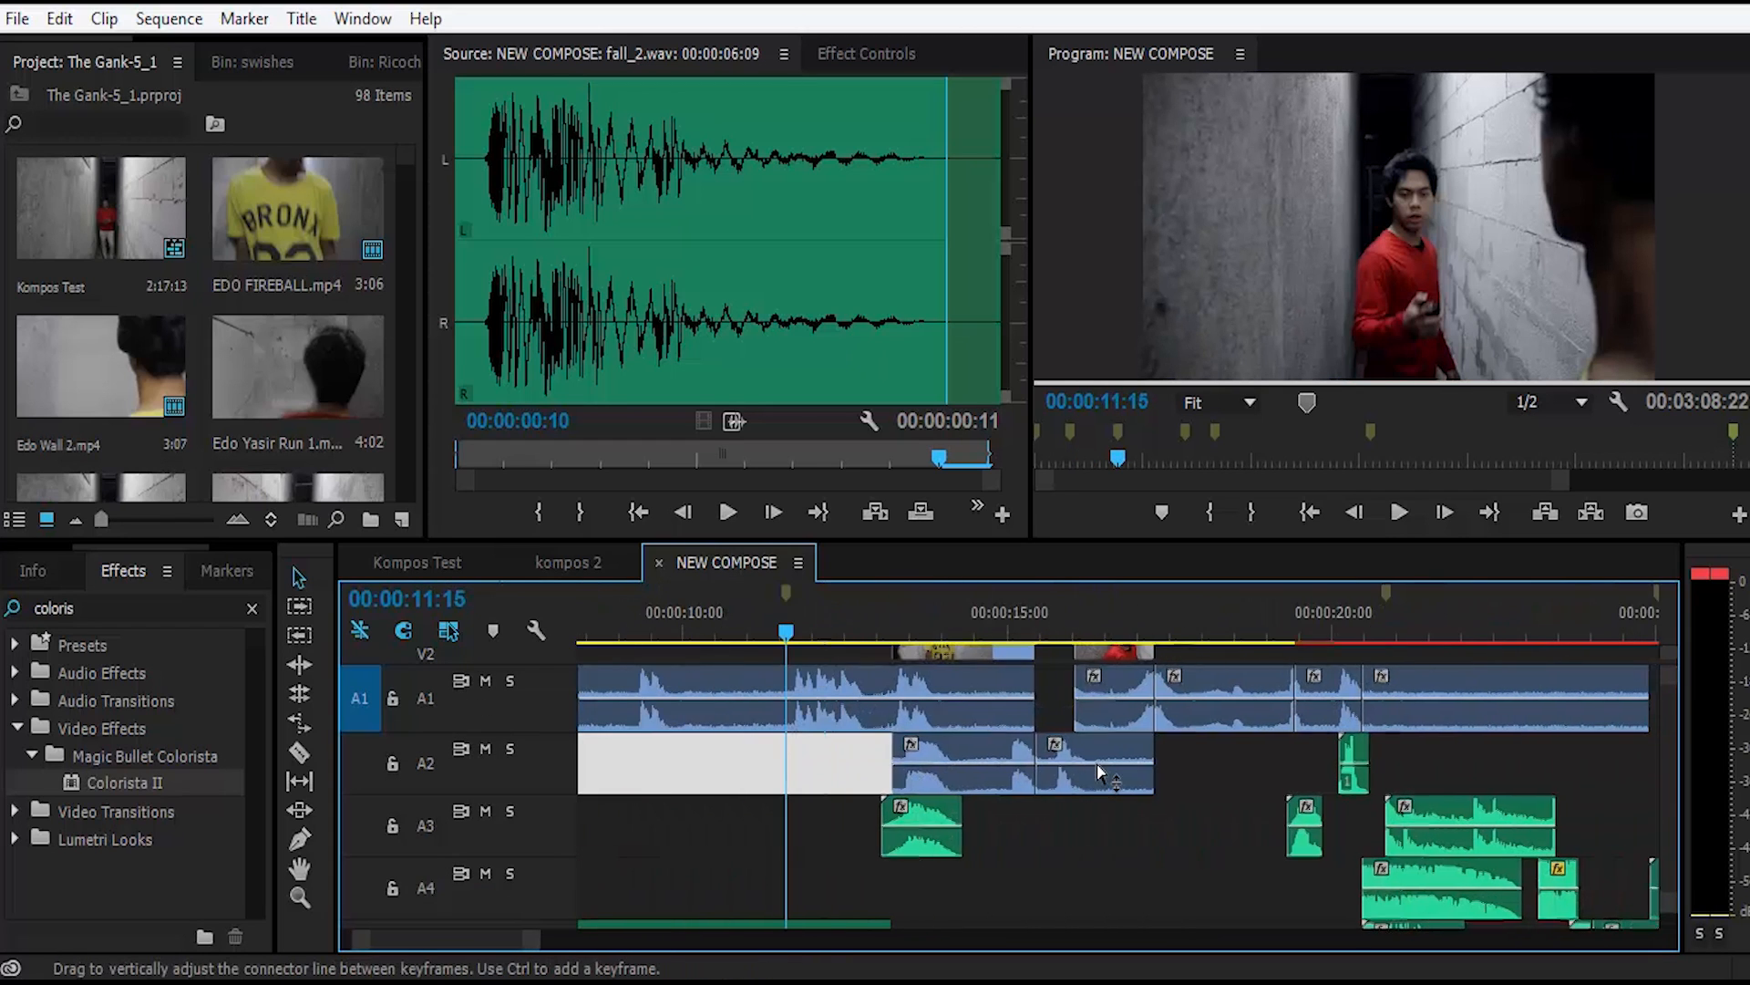
scroll(1102, 773, down, 1)
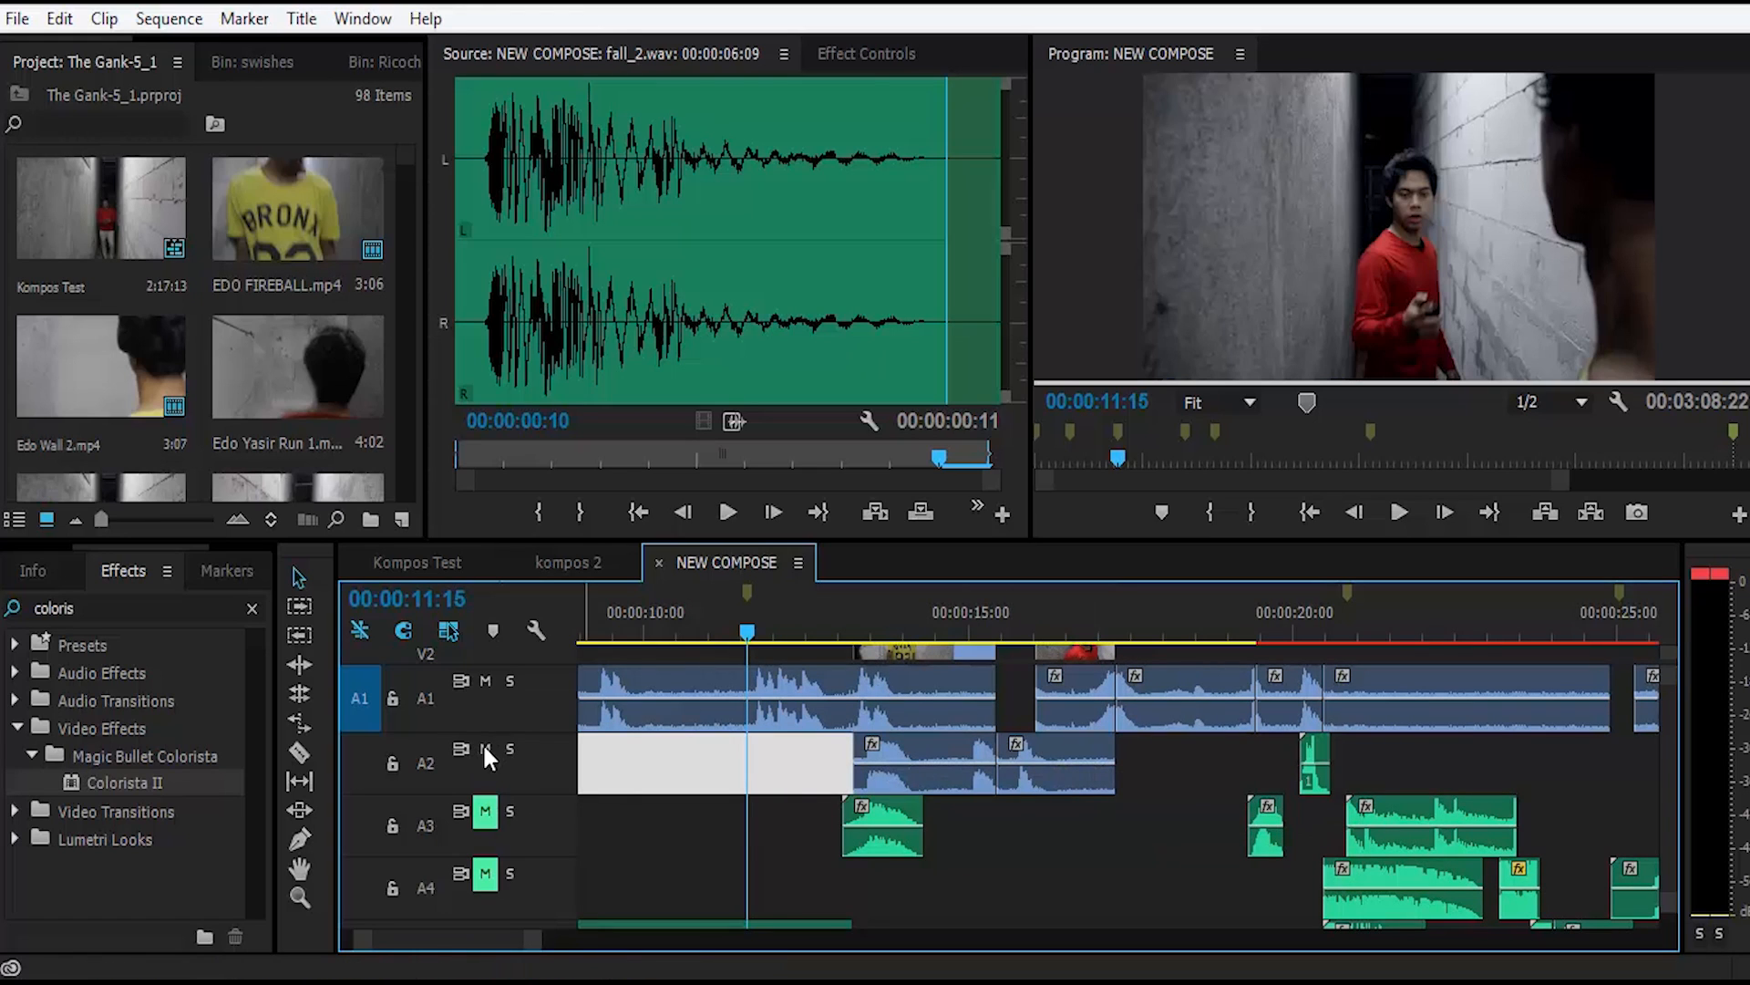
scroll(661, 817, down, 1)
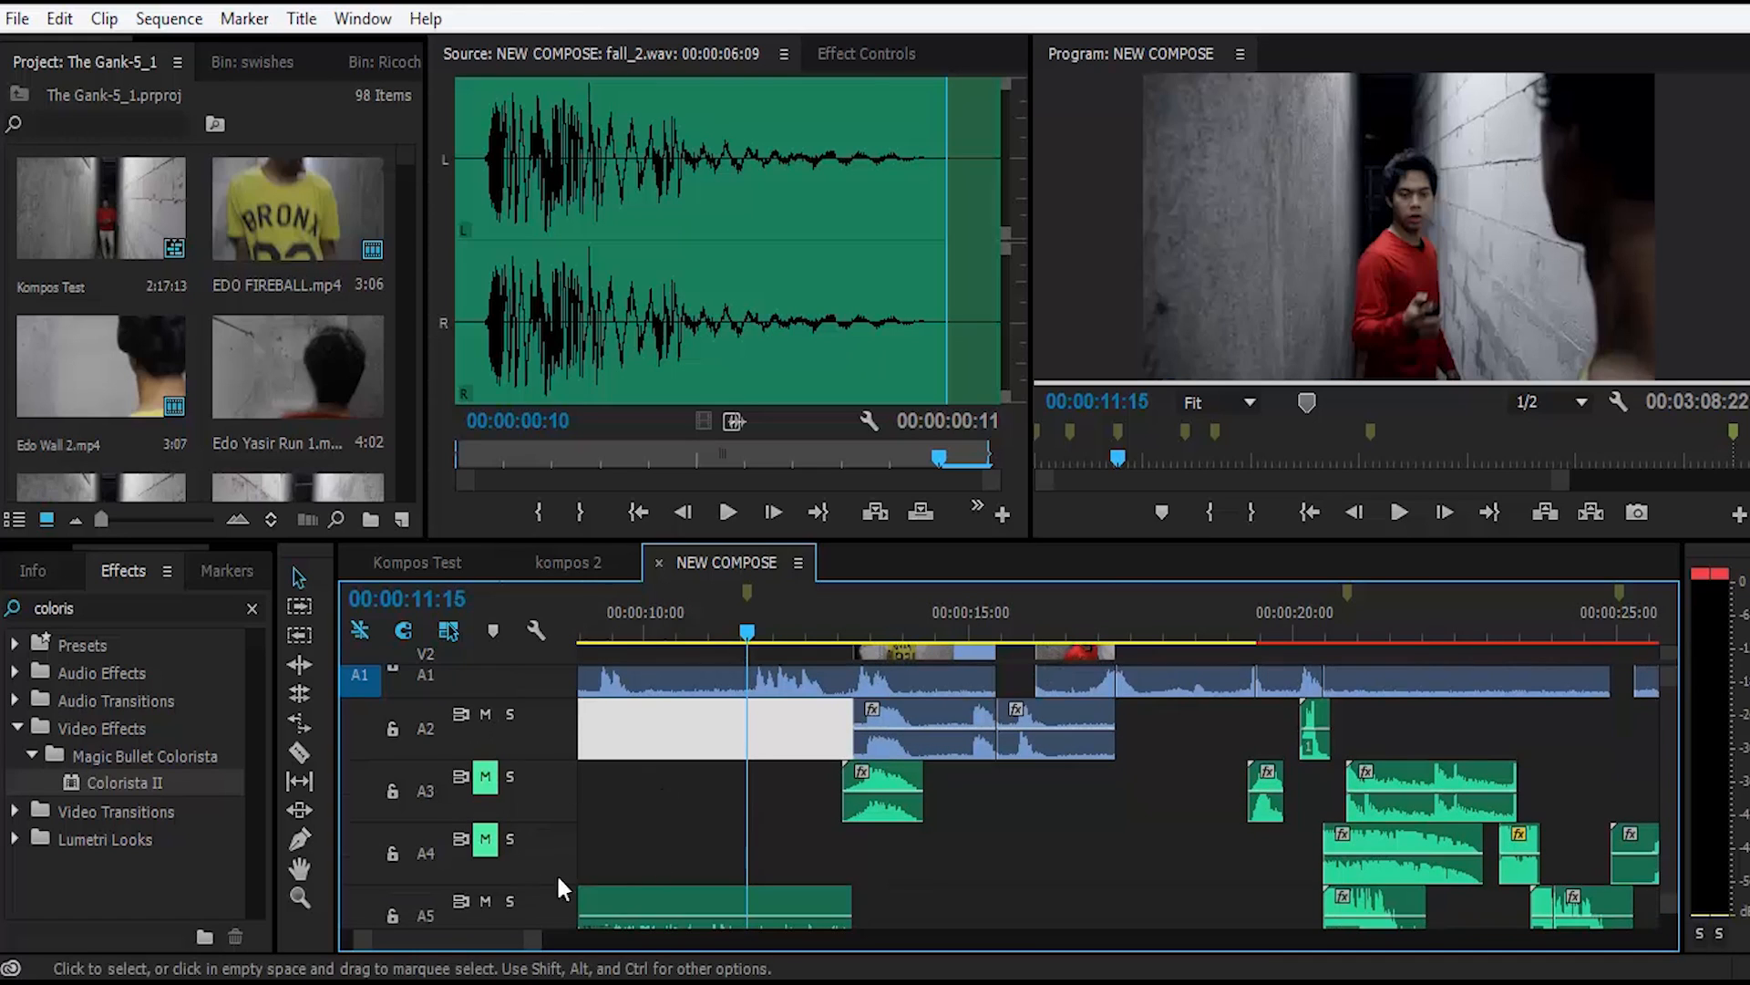
click(486, 901)
click(1380, 271)
key(space)
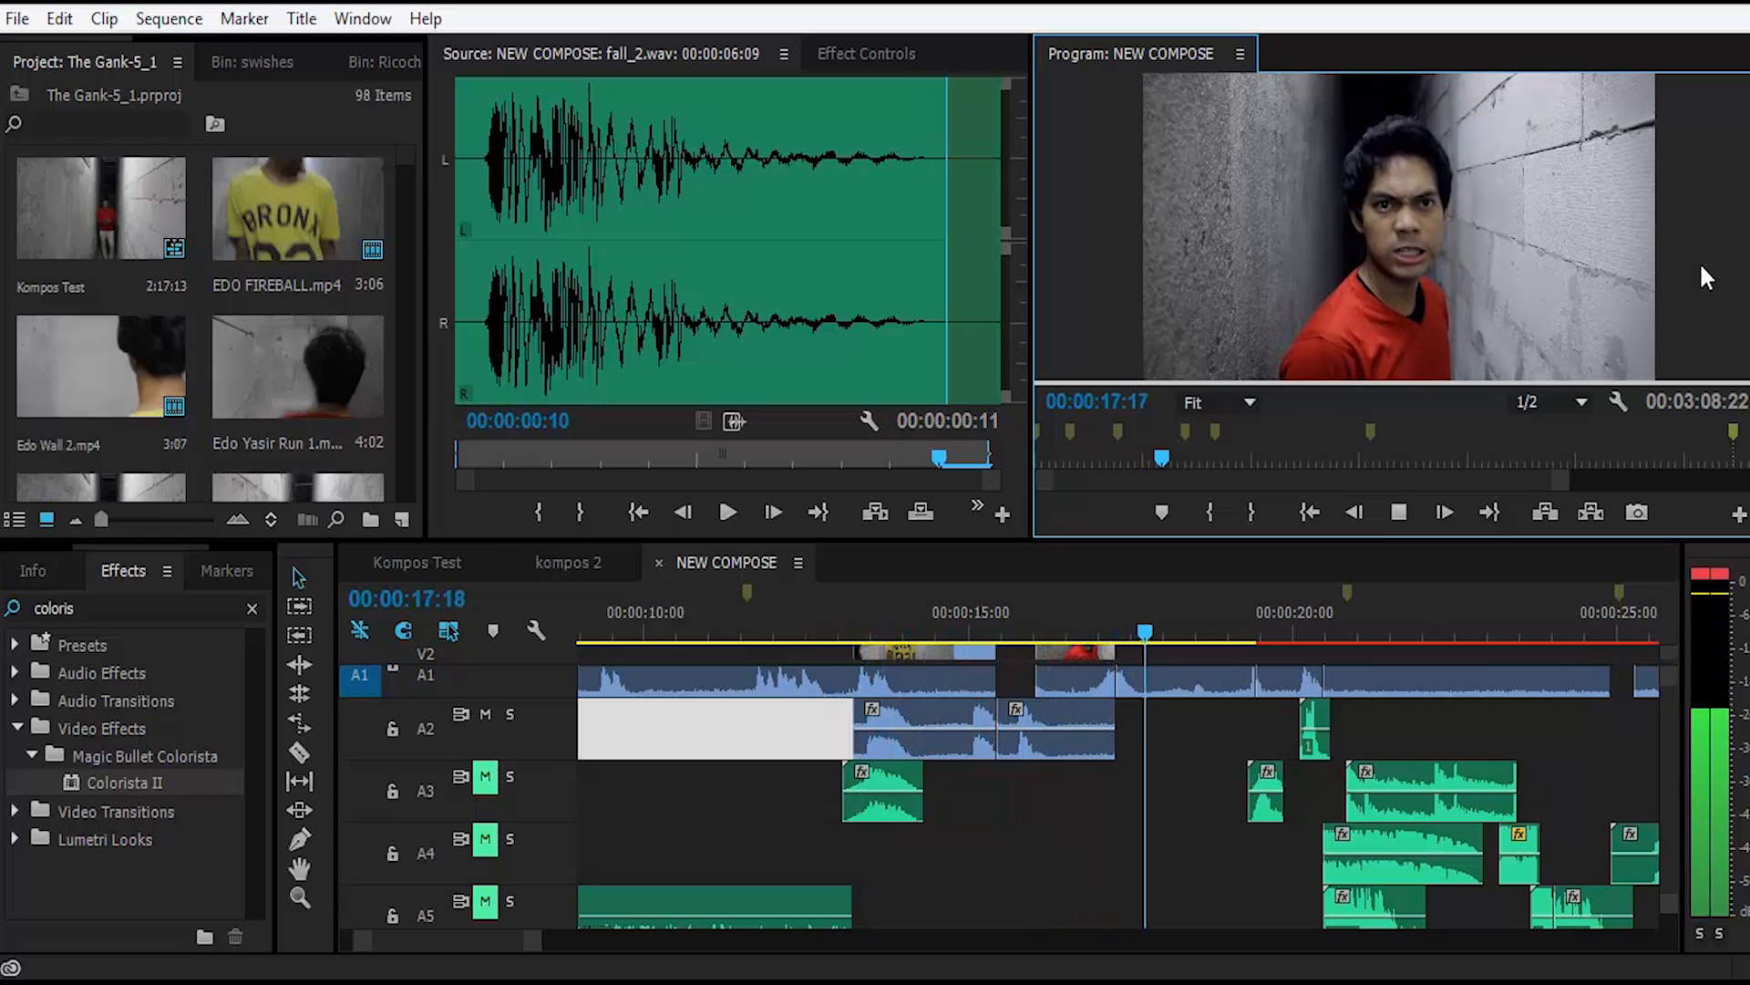
key(space)
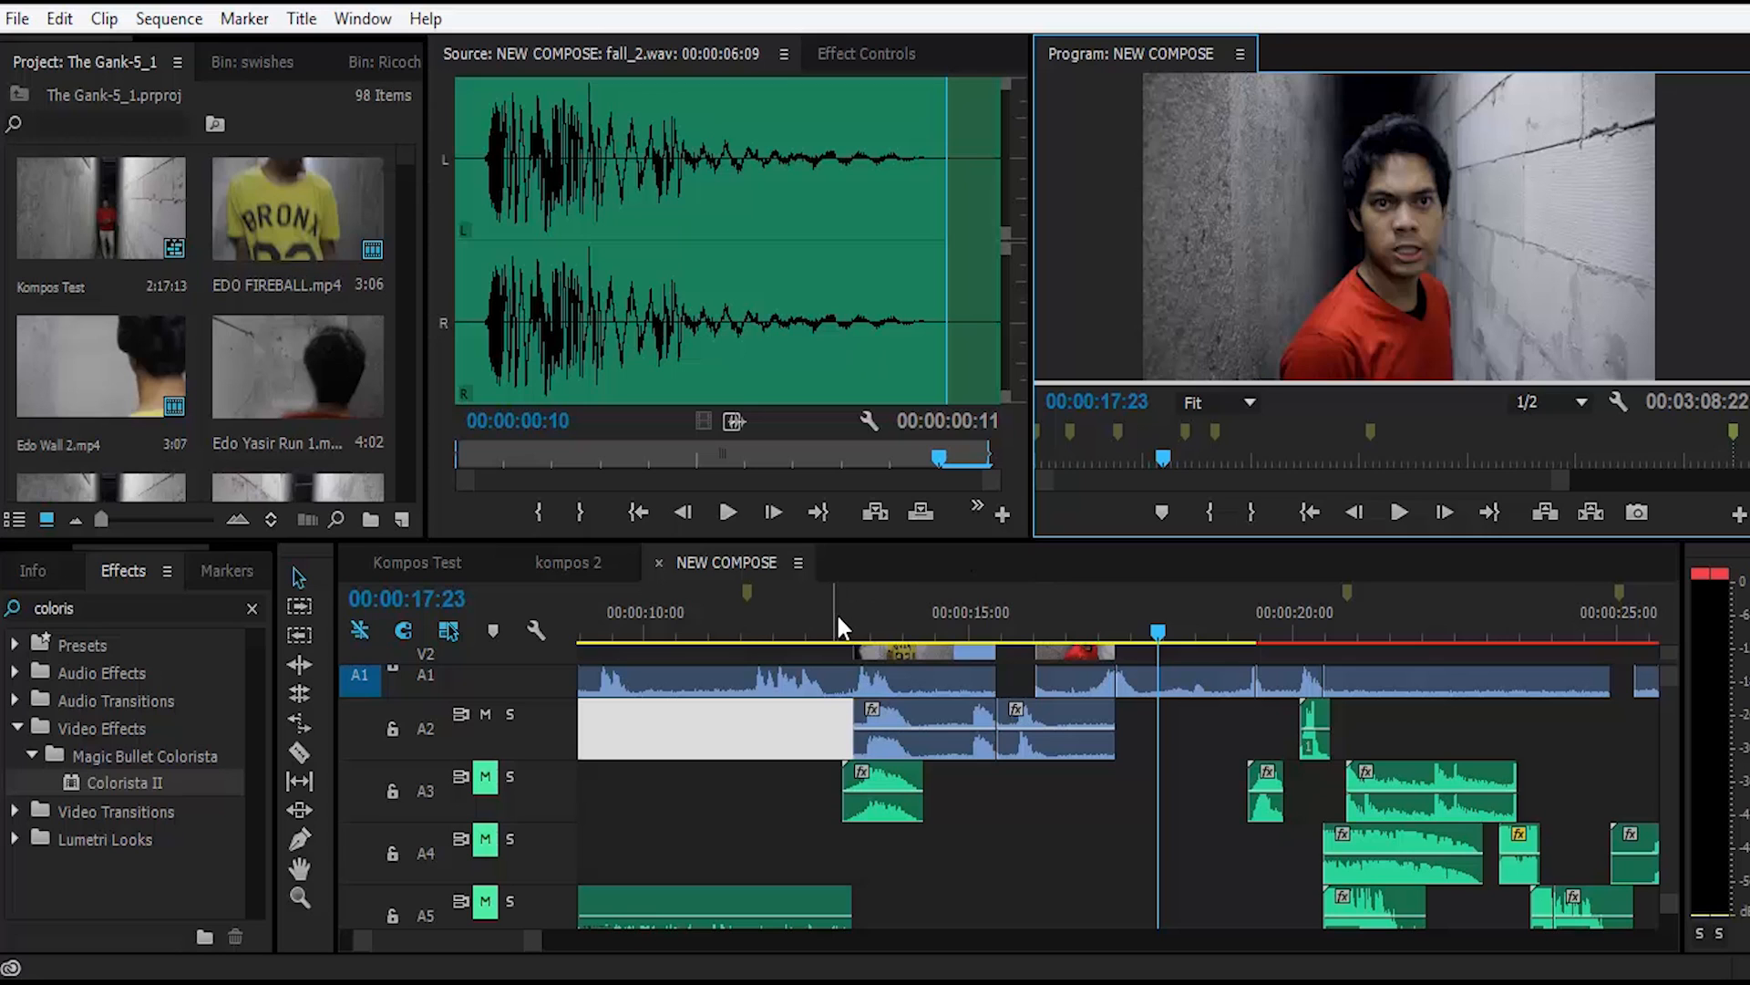
Step: Play the sequence from 00:00:11:14 to 00:00:12:24 with the sound layers muted, and move the playhead to 00:00:13:14
click(747, 620)
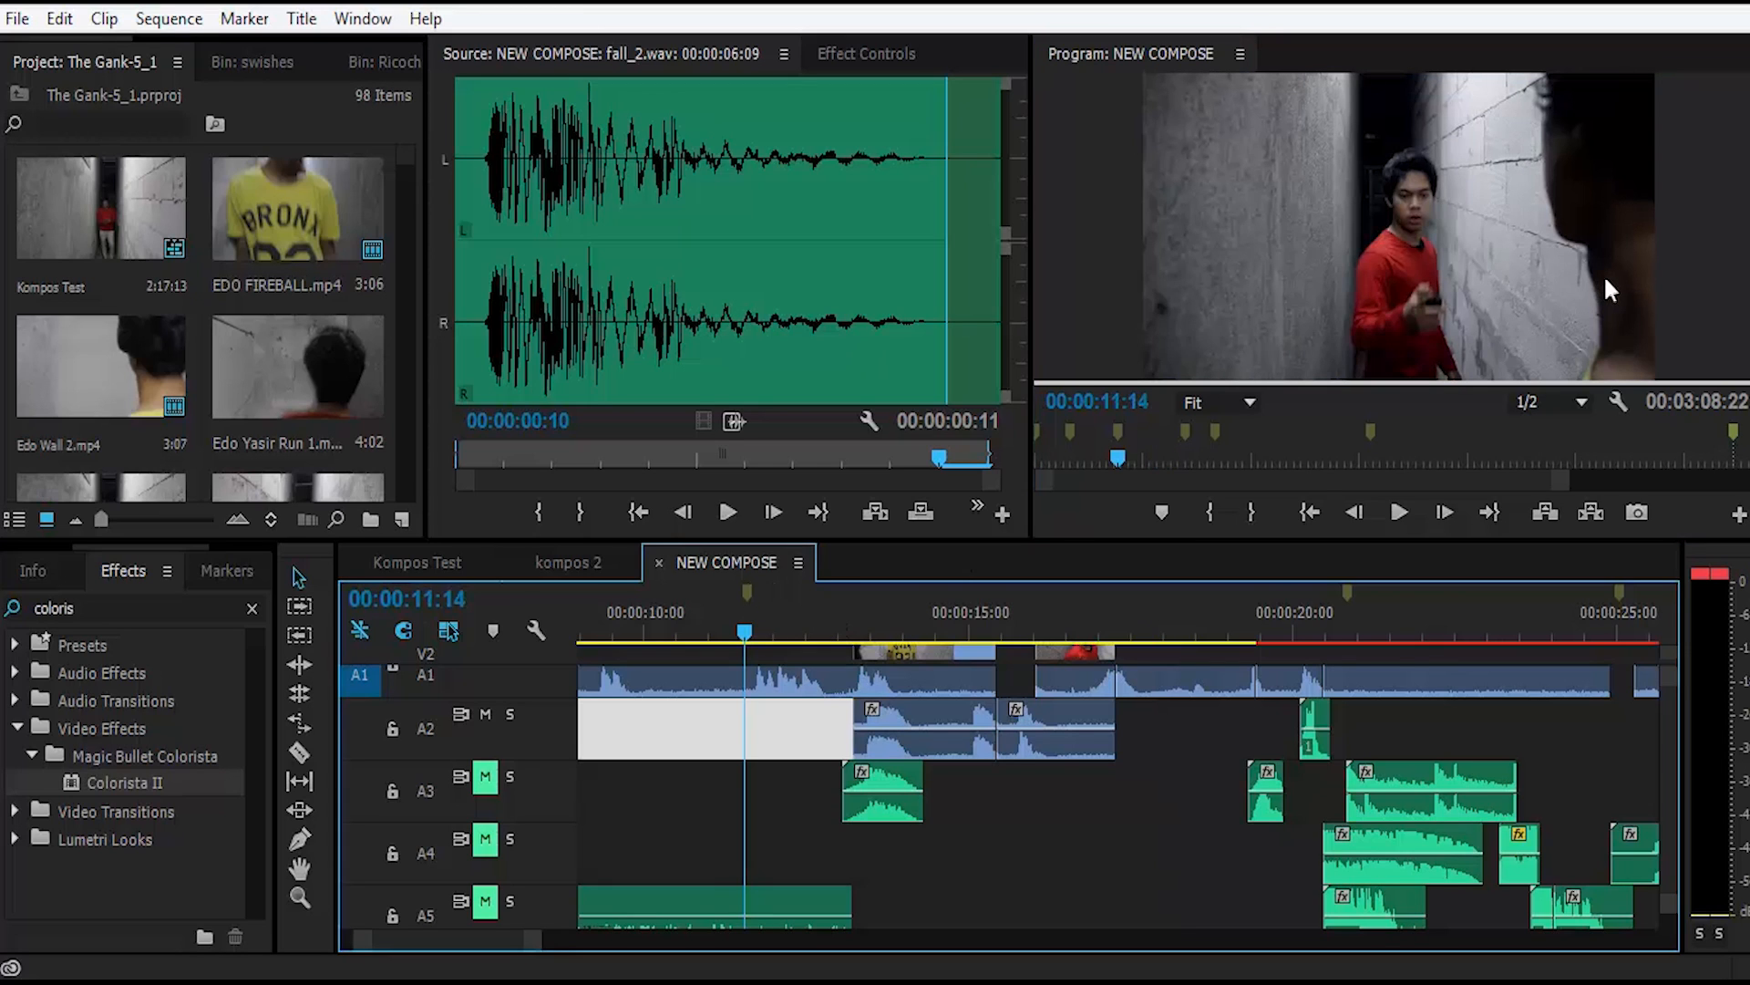
click(1605, 274)
key(space)
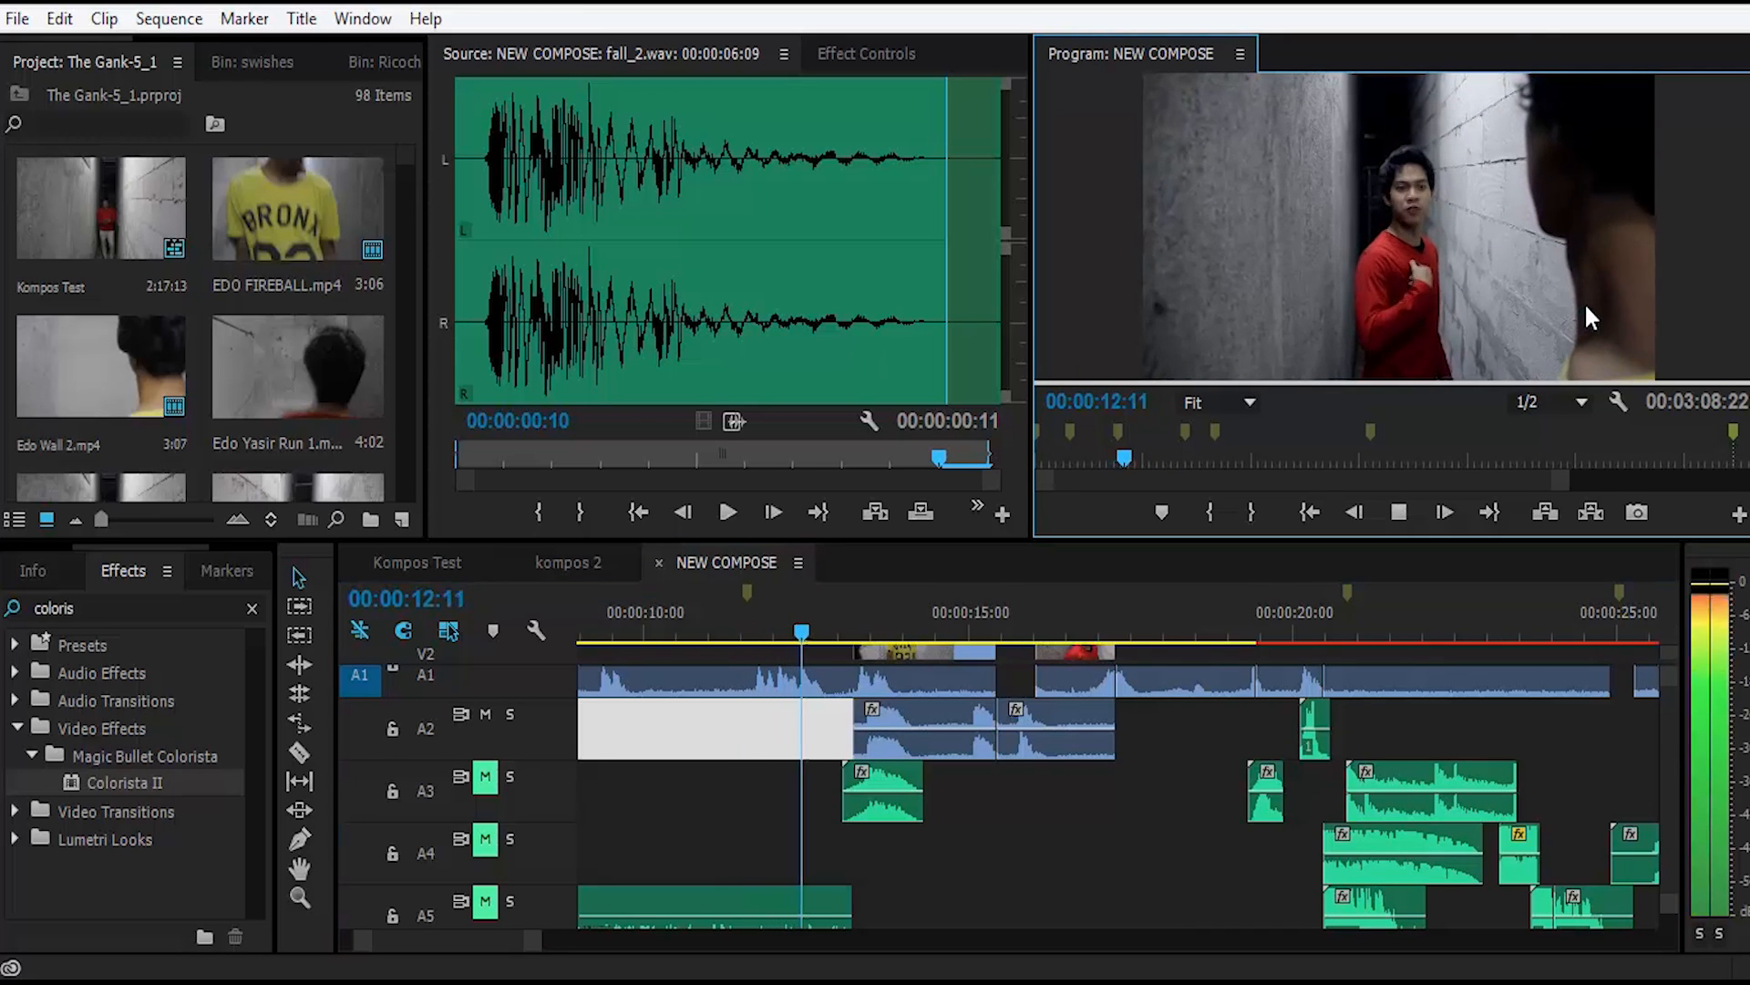
click(833, 618)
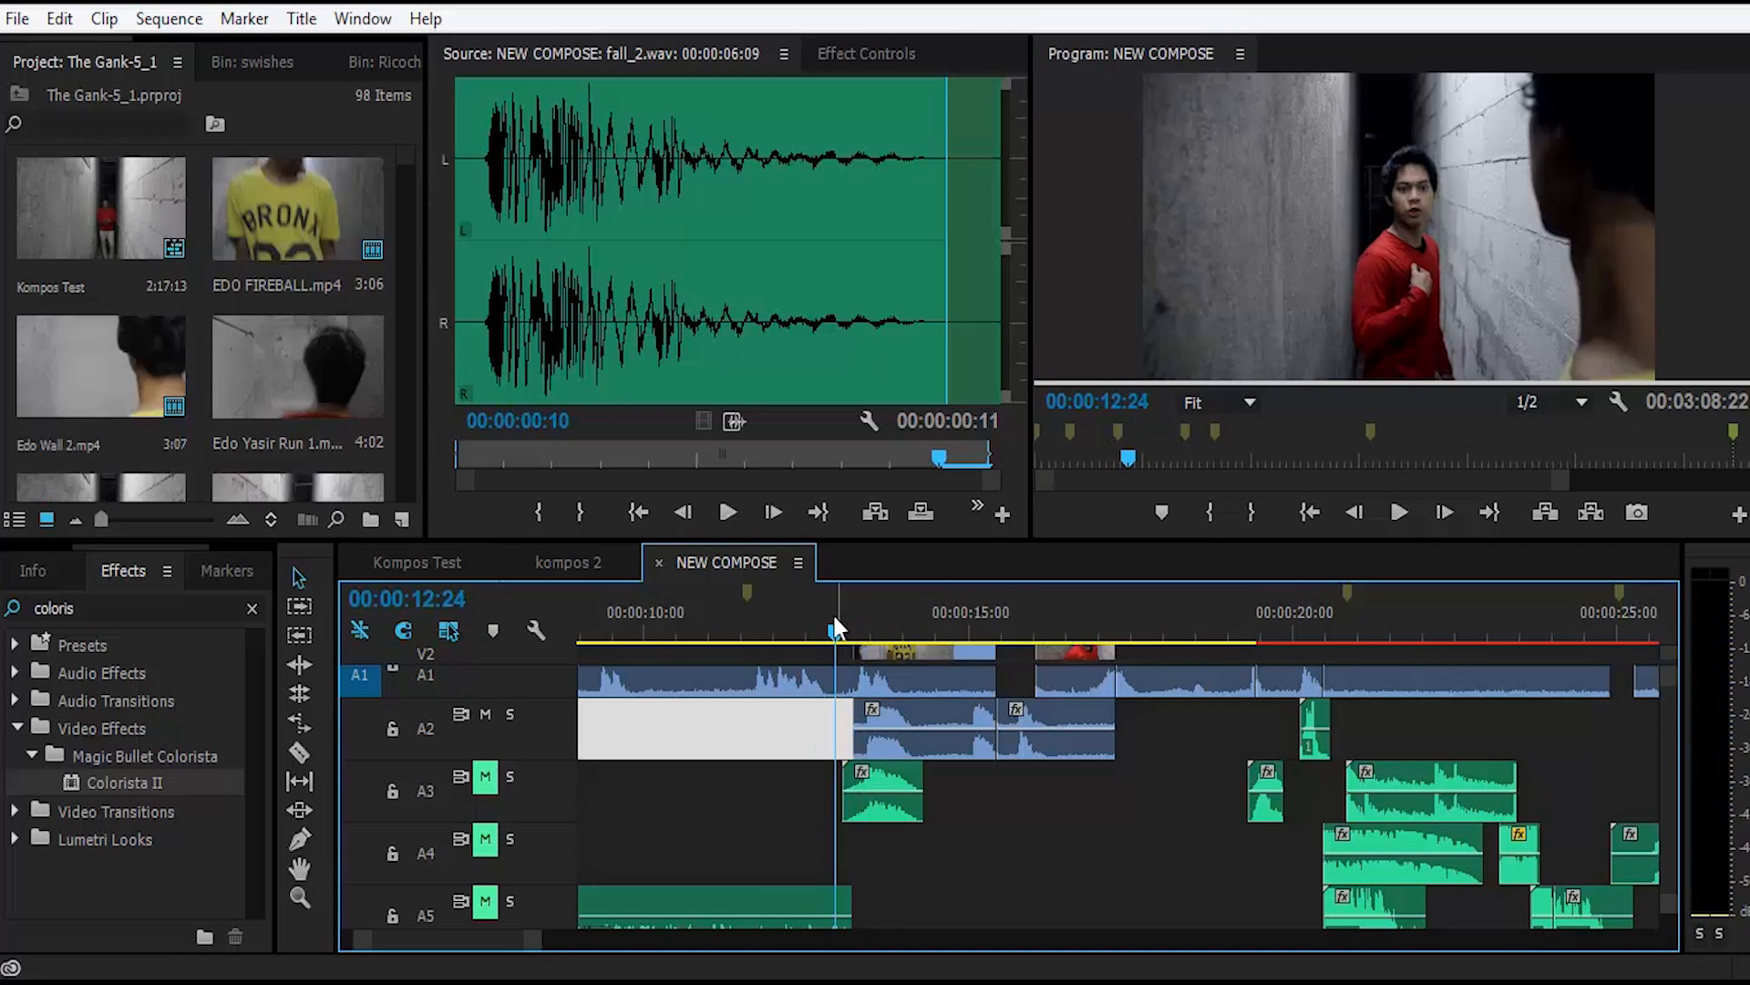
drag(831, 627, 872, 638)
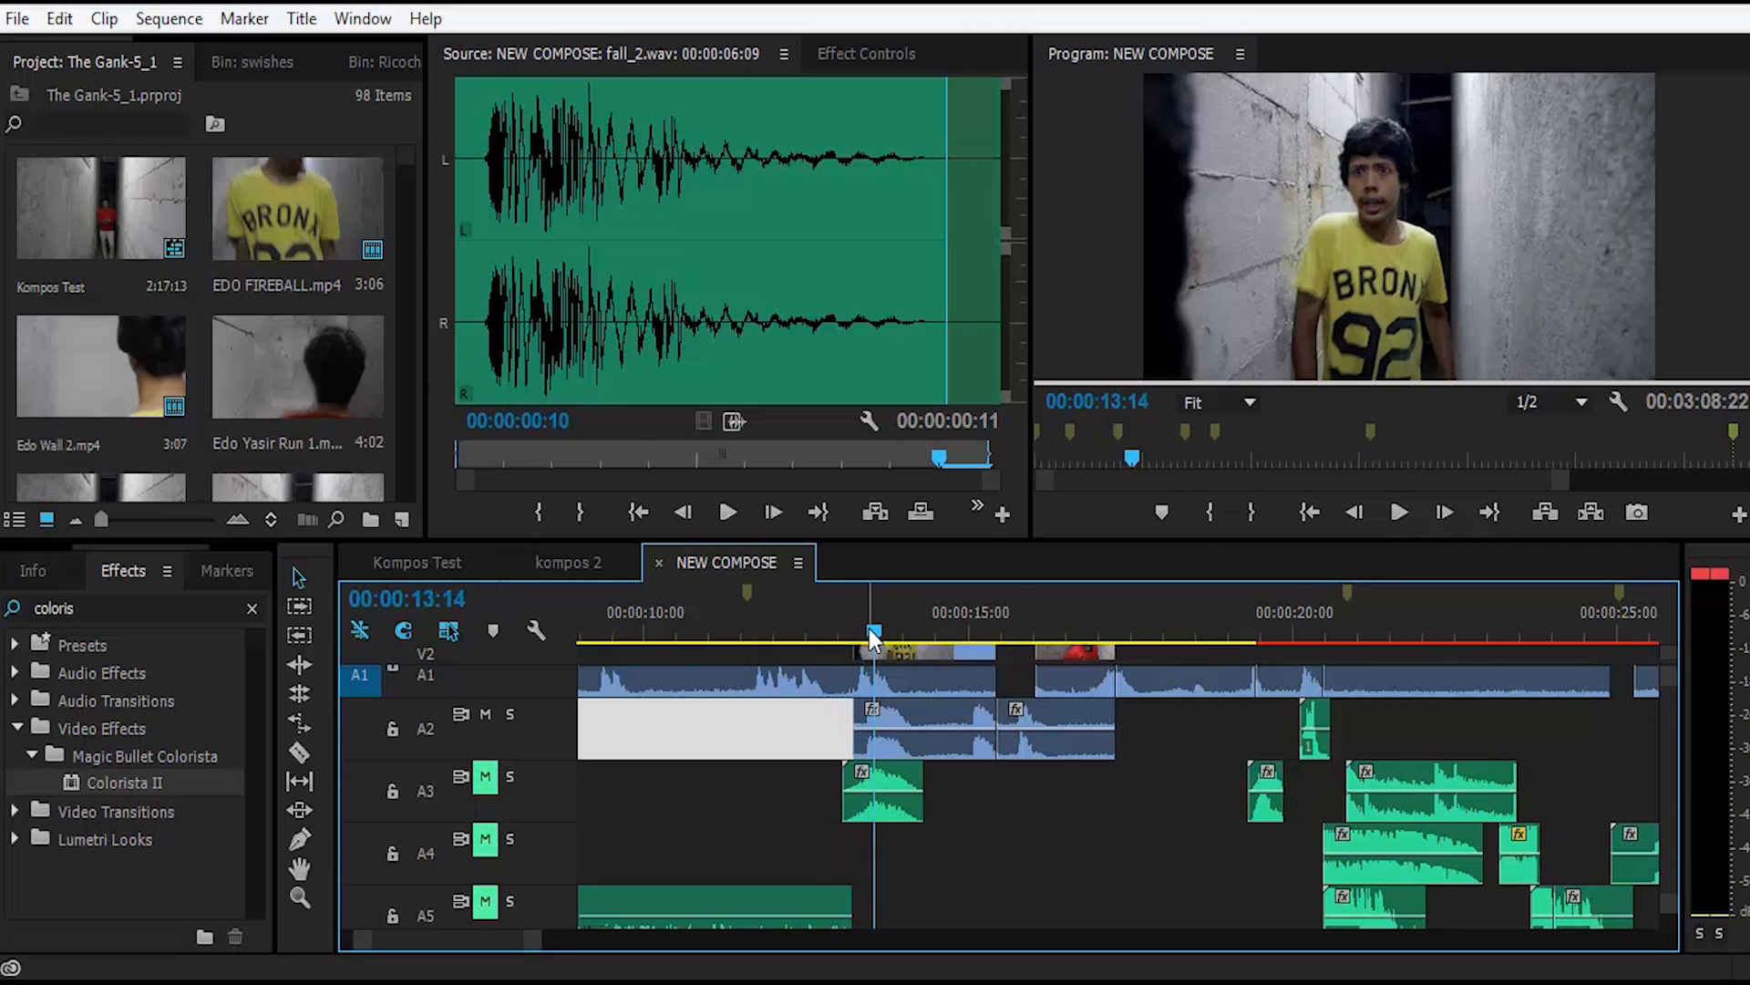
Step: Audition the Echo dull swish.wav clip on track A3 on its own and deselect it
double_click(893, 789)
key(space)
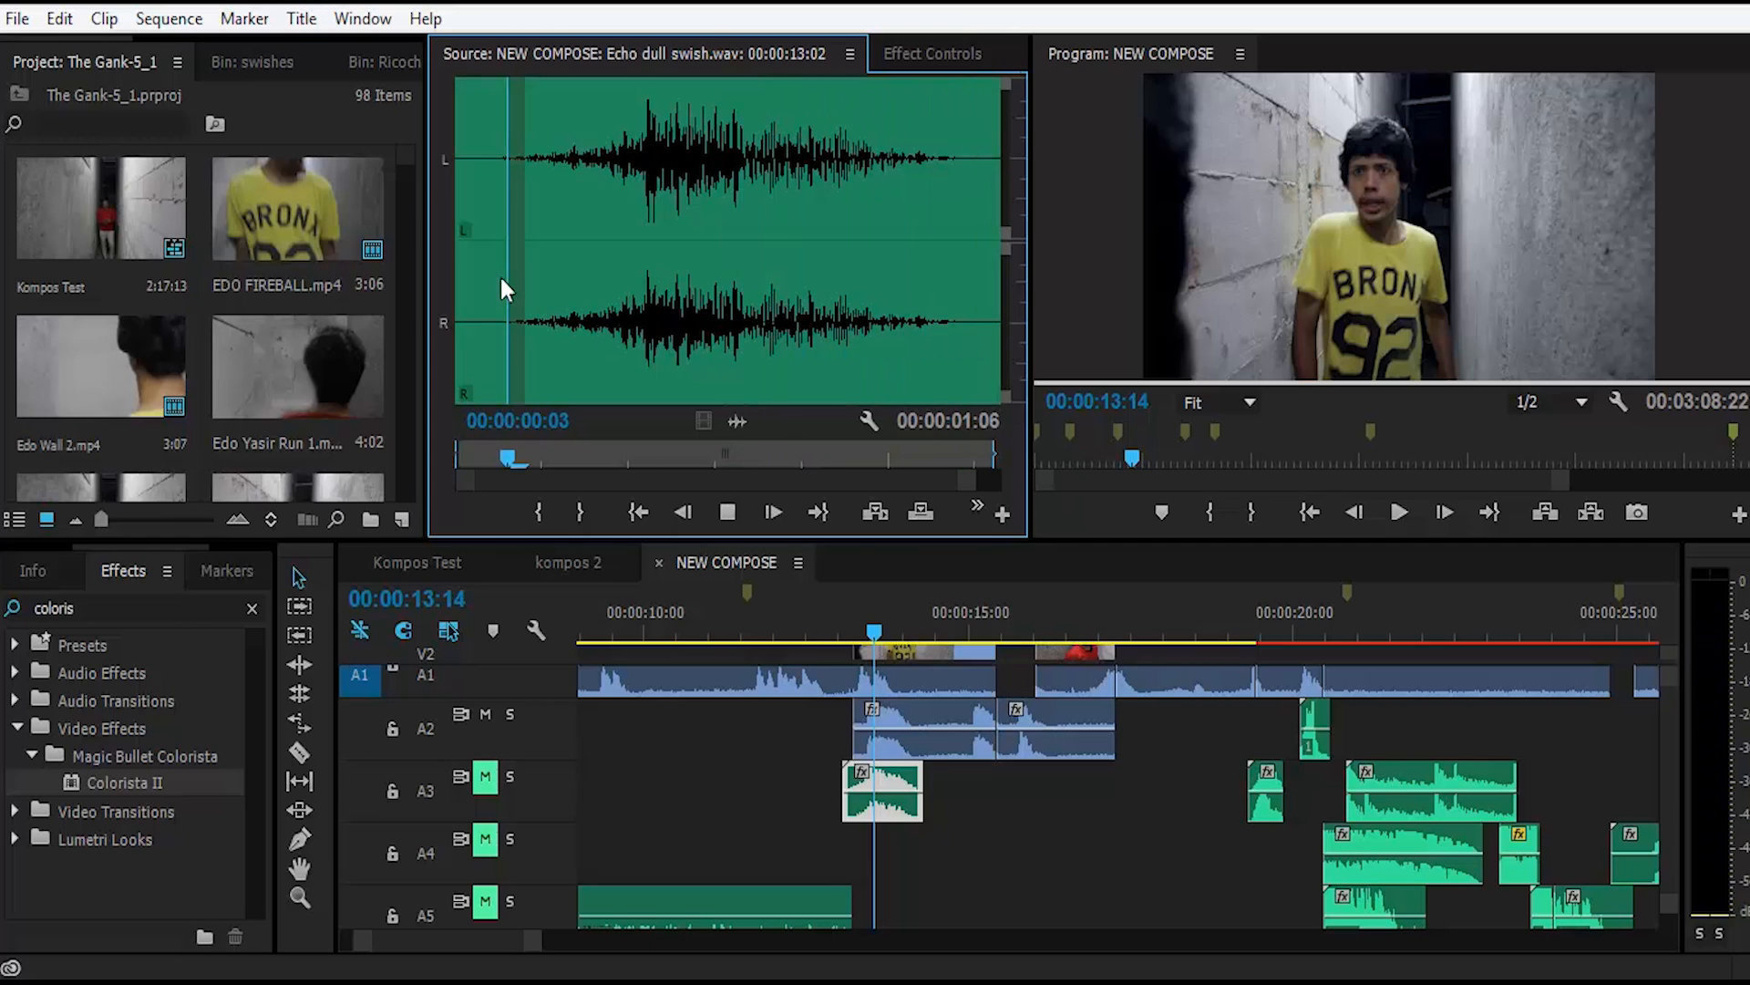
click(697, 775)
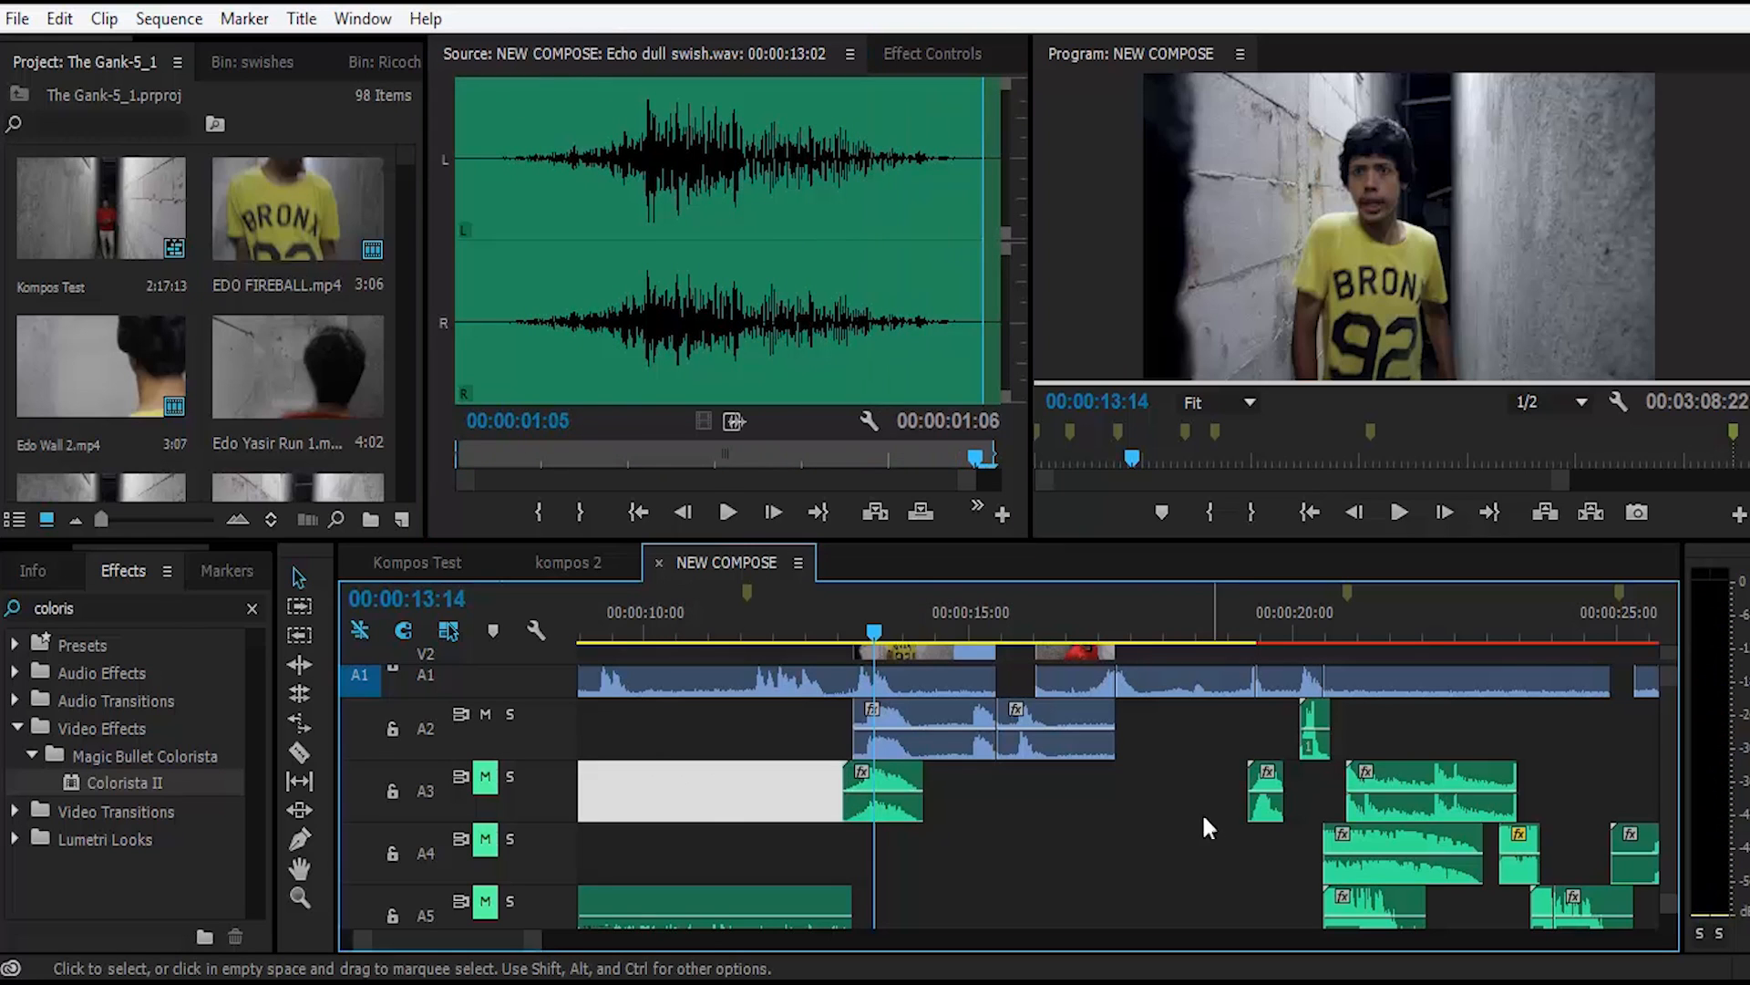
Step: Move the playhead to 00:00:15:19 and audition the start of the Single-Slam8.wav clip on track A6 twice
click(1200, 835)
click(1019, 615)
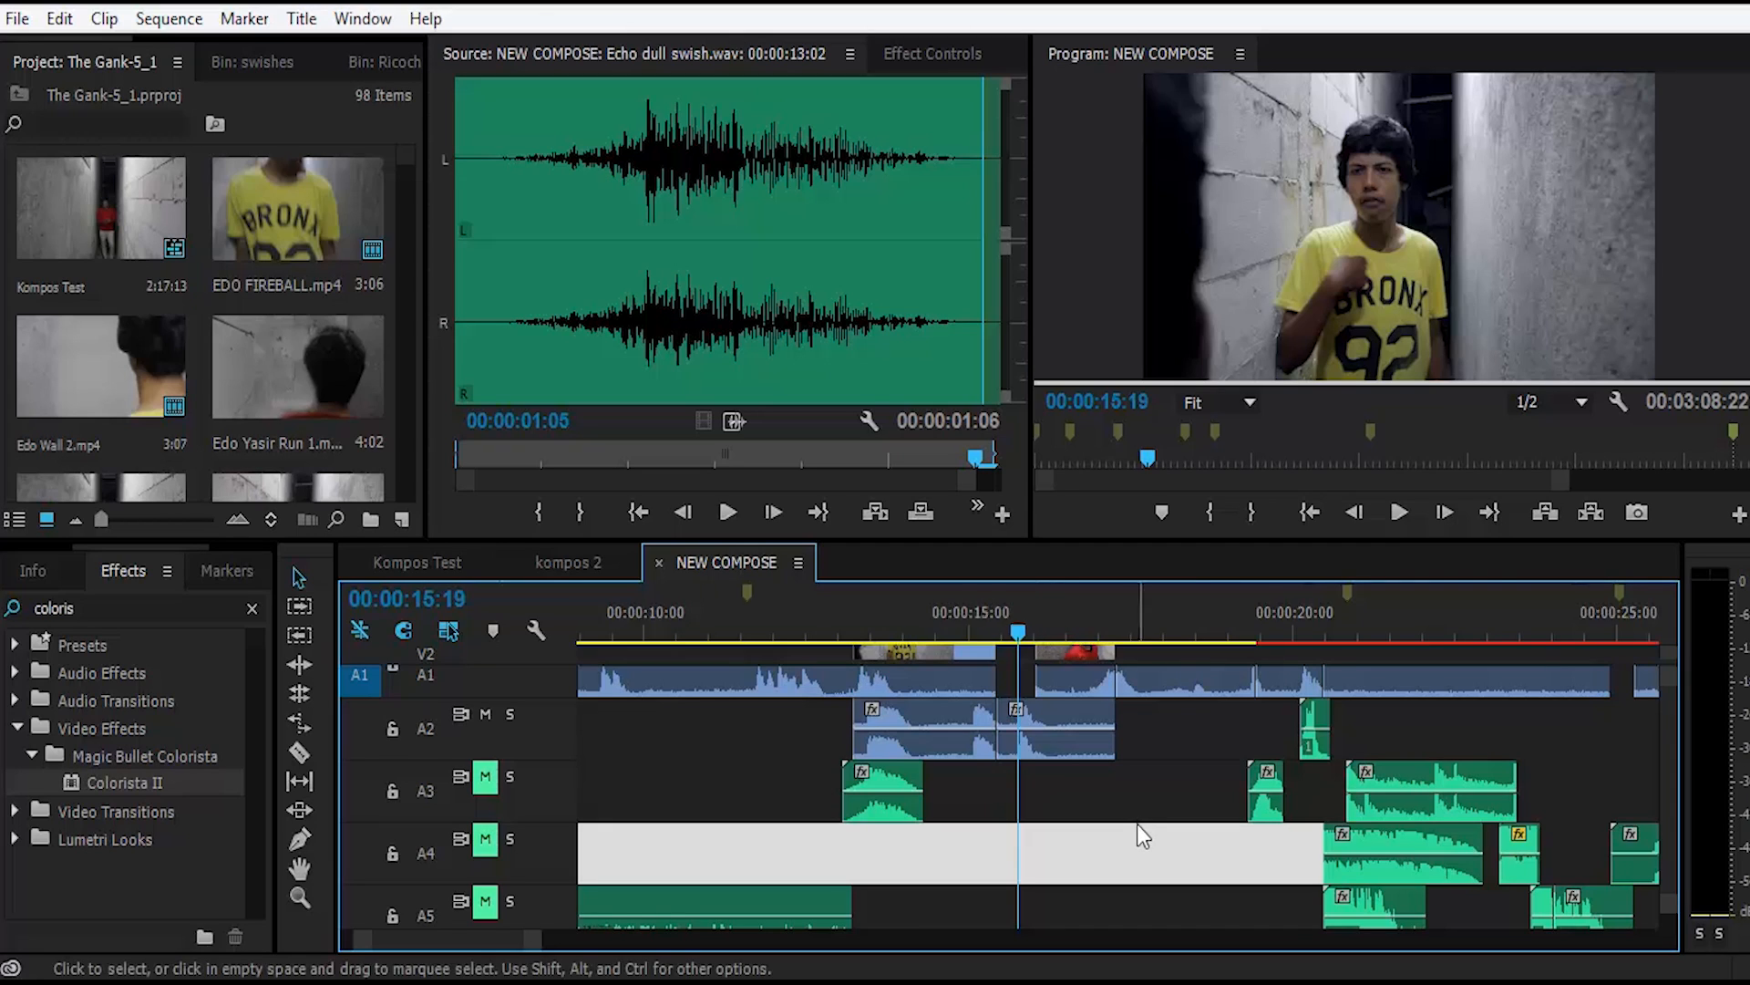
scroll(1136, 824, down, 2)
click(1063, 787)
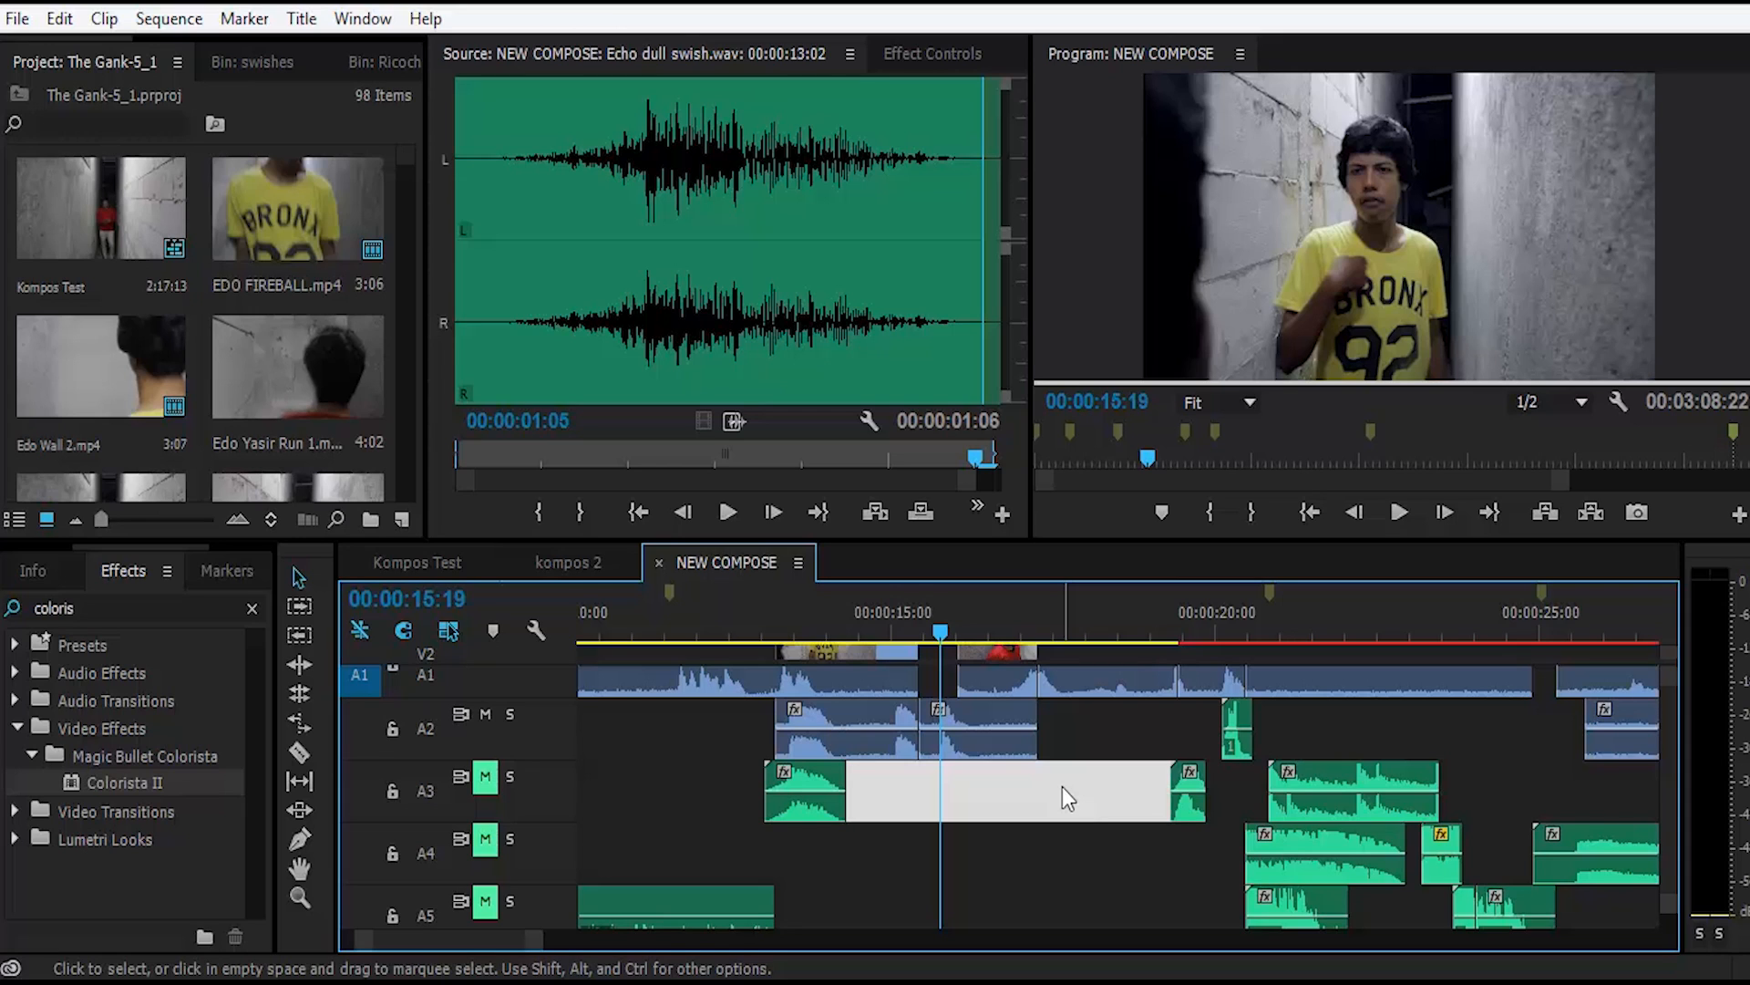
scroll(1063, 786, down, 3)
double_click(1042, 855)
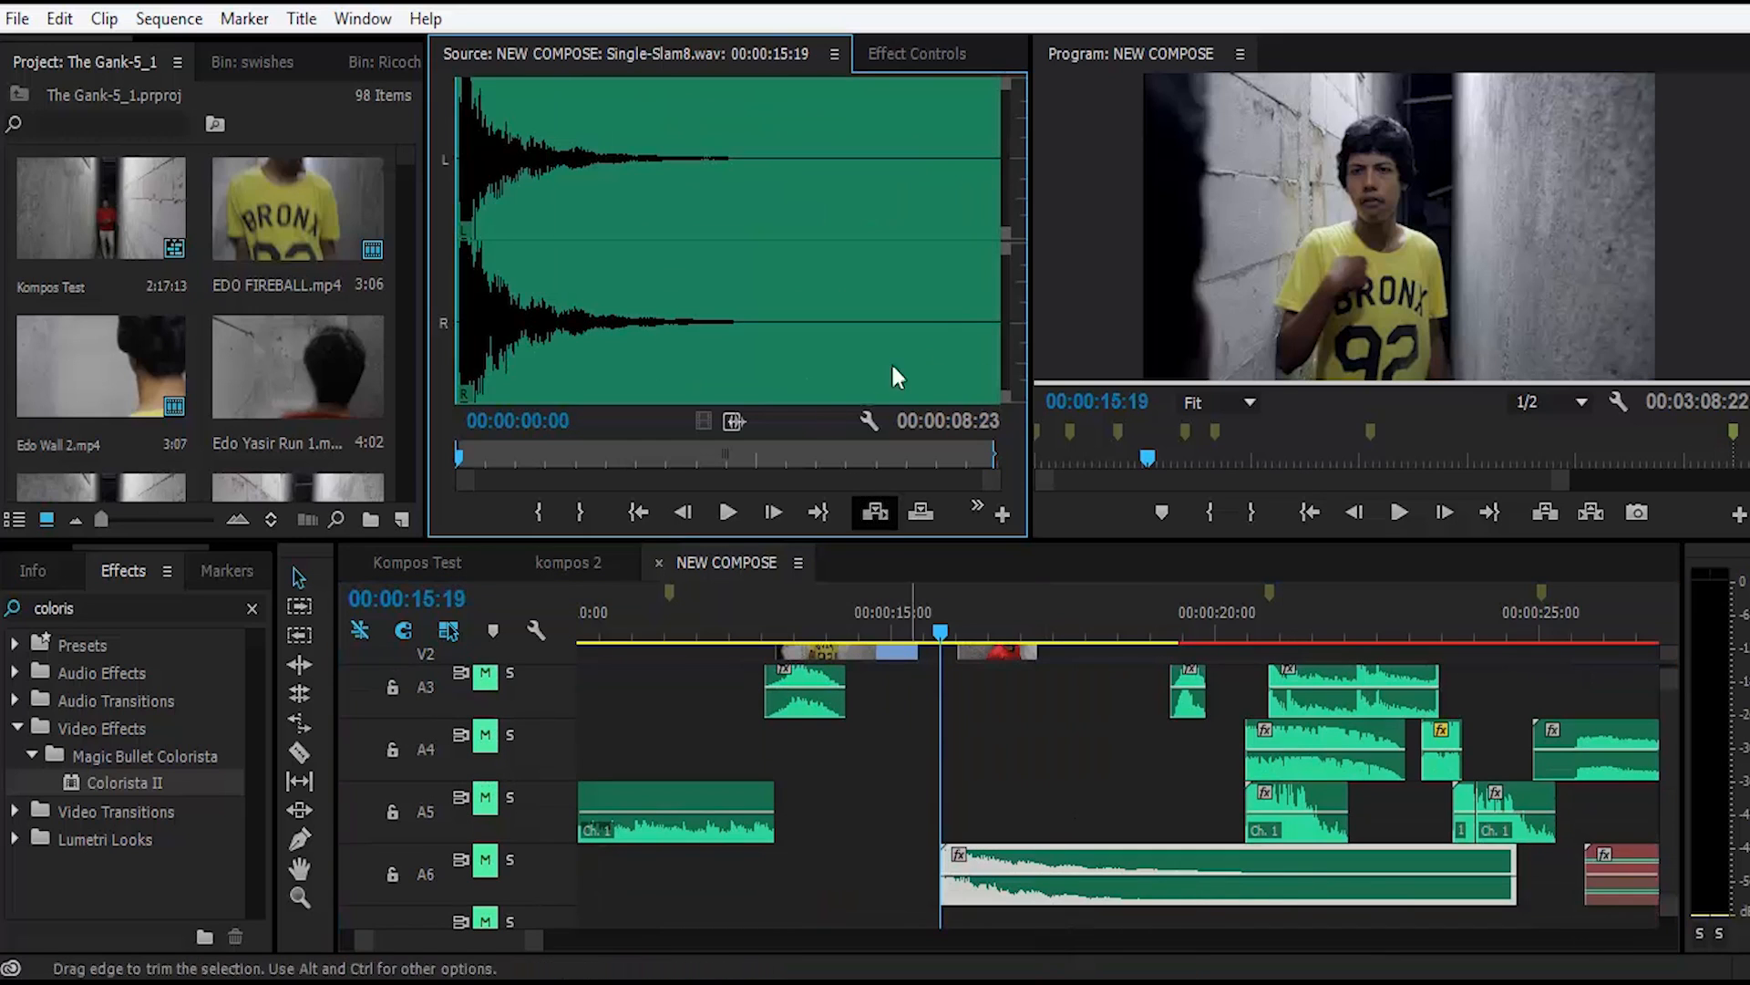
key(space)
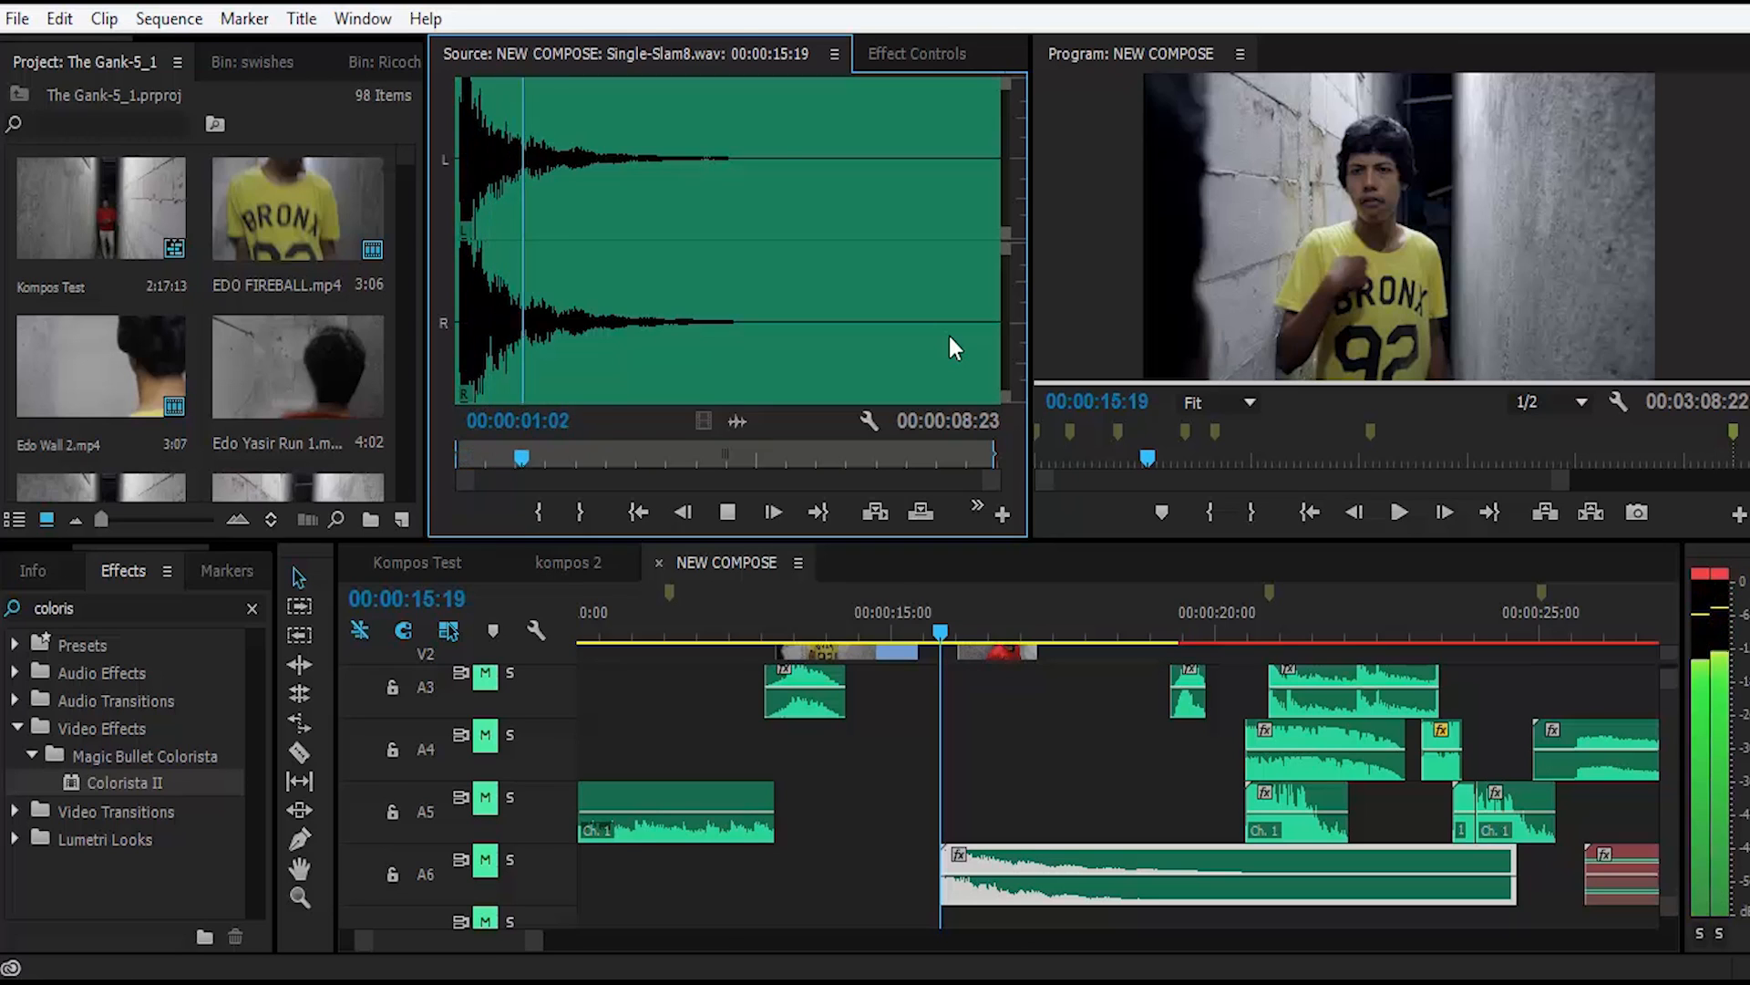
key(space)
key(Home)
key(space)
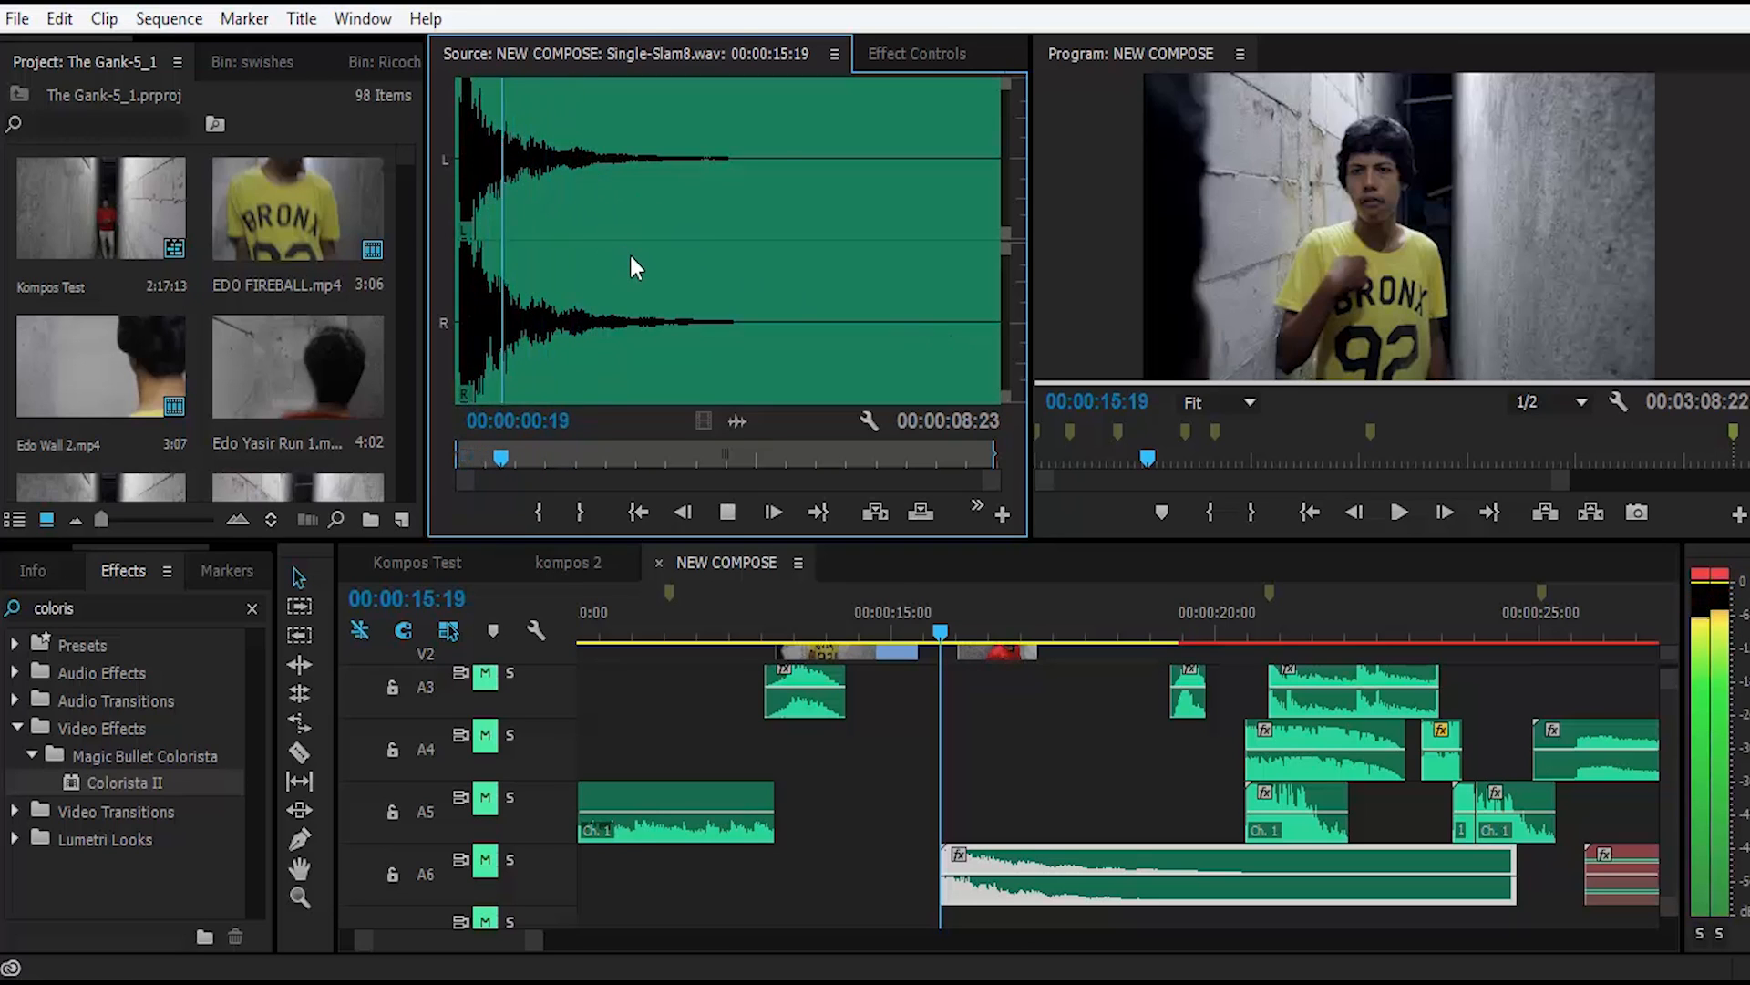
key(space)
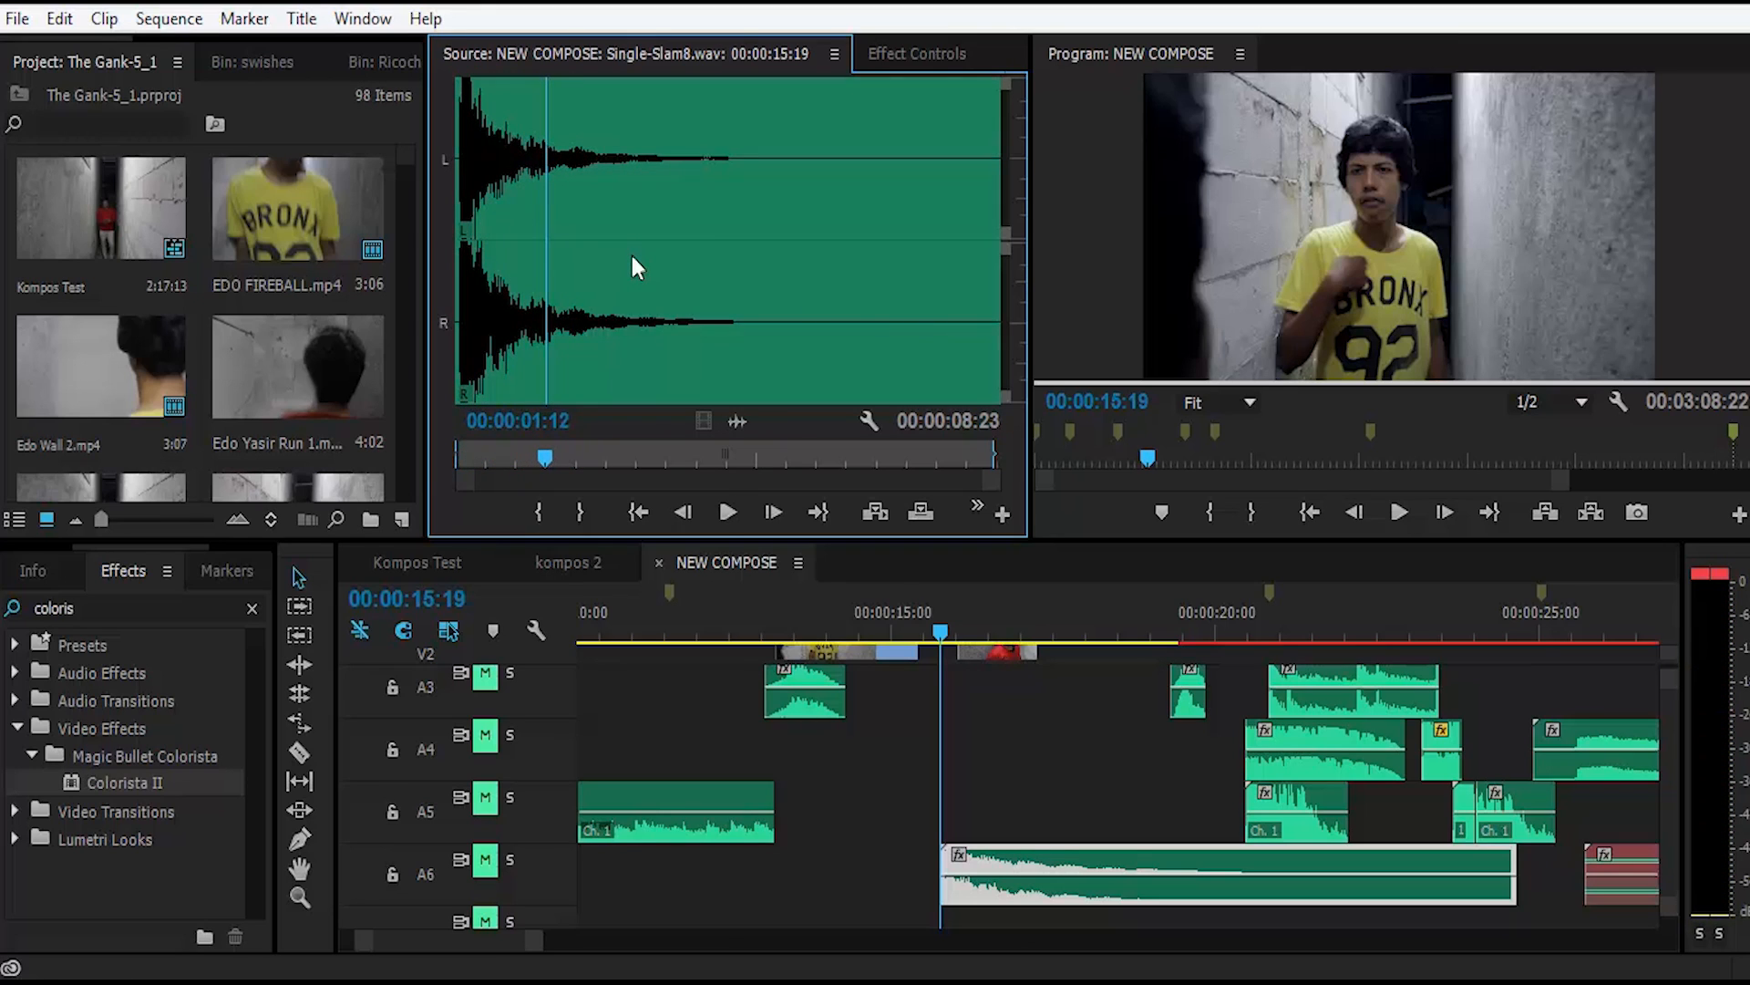
Step: Unmute tracks A6 and A3 and play the sequence from 00:00:12:20 to 00:00:17:17 with those sounds
click(480, 857)
click(484, 673)
click(1026, 737)
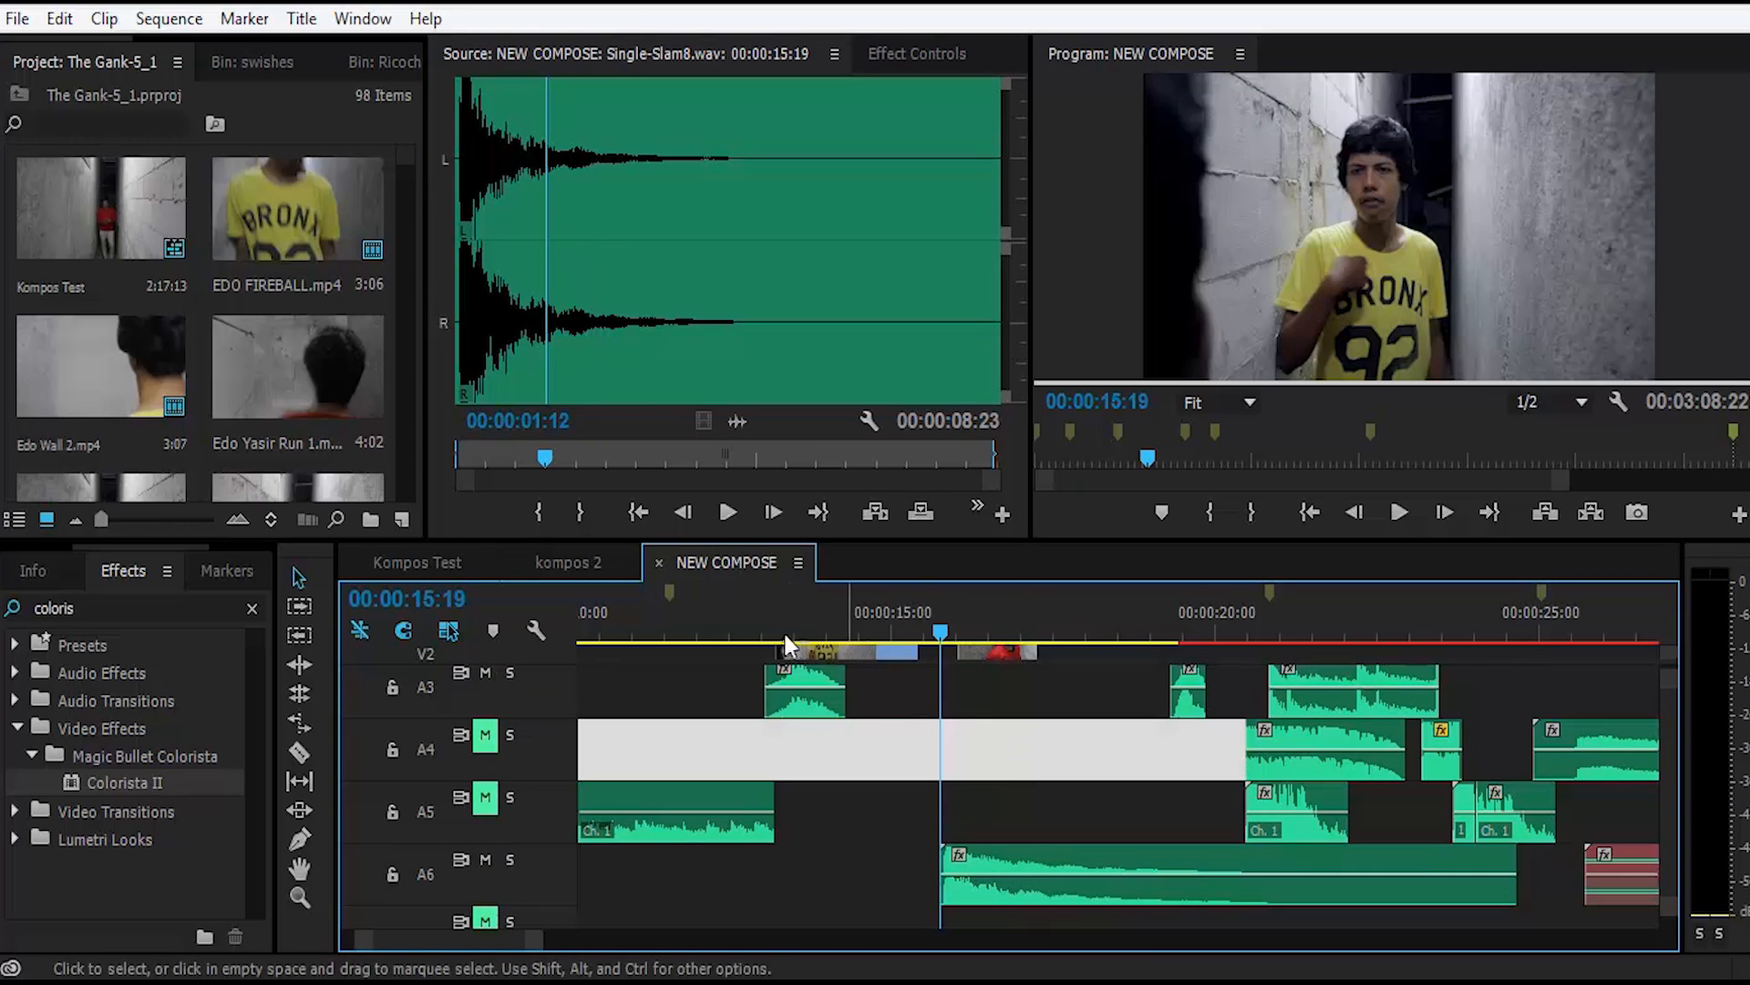
click(748, 629)
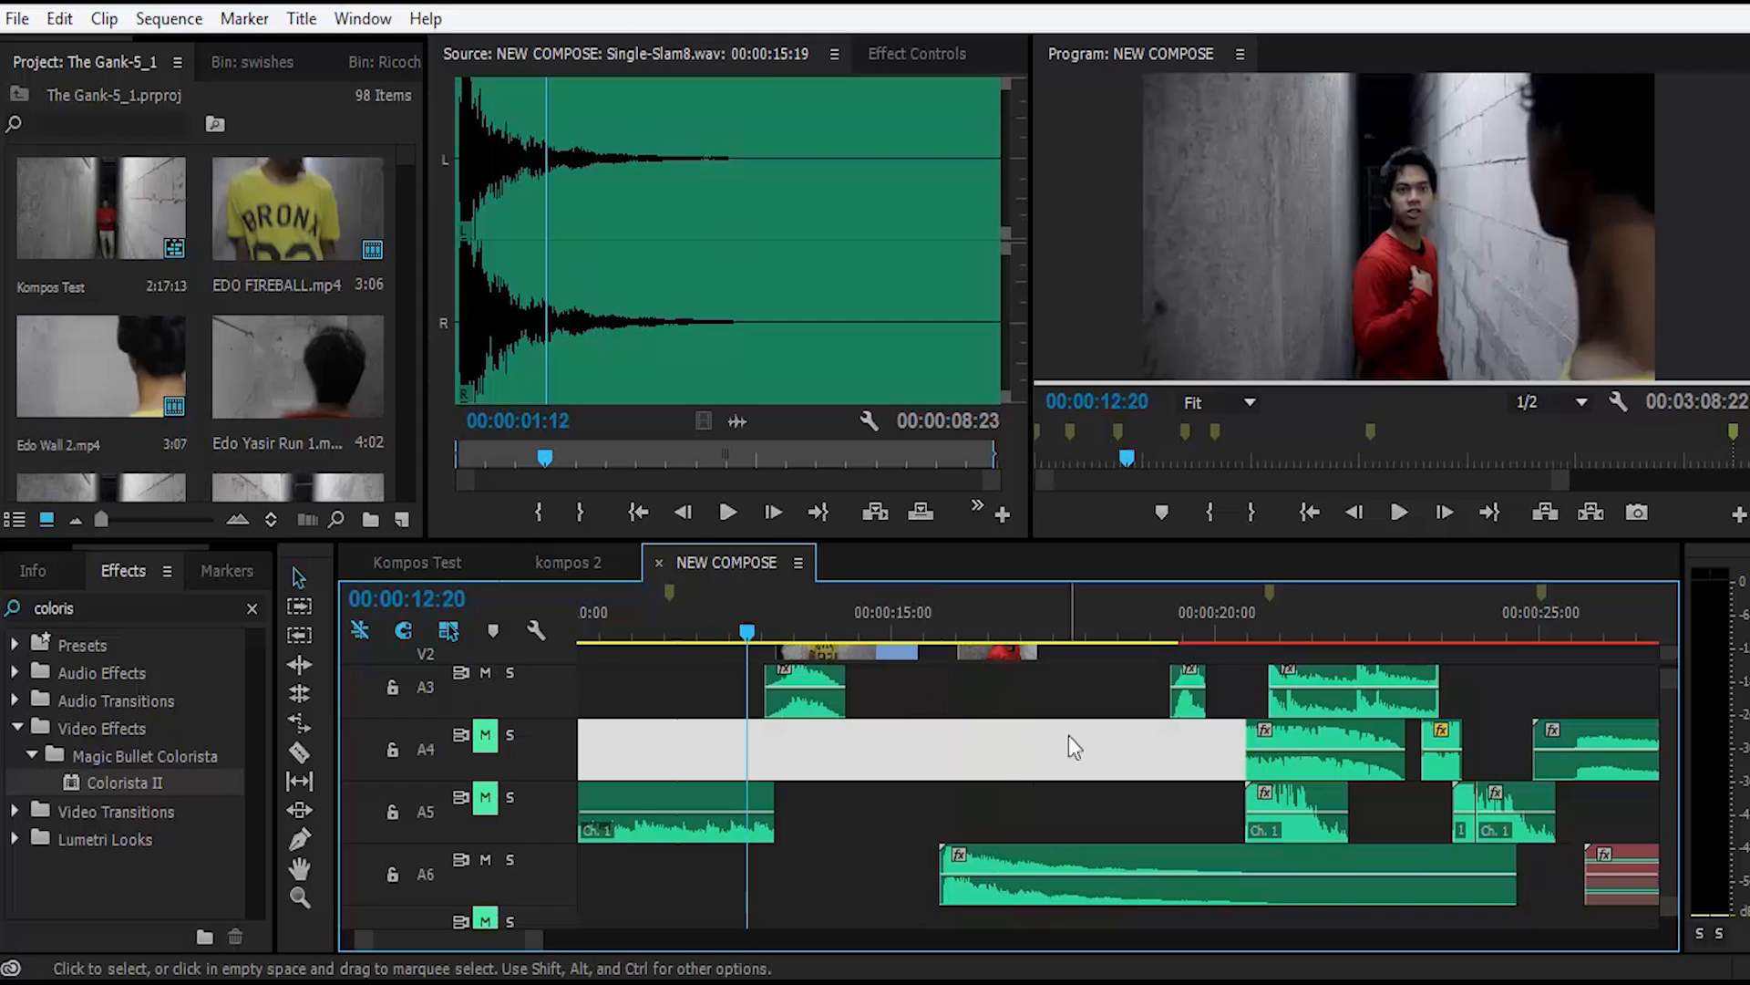
key(space)
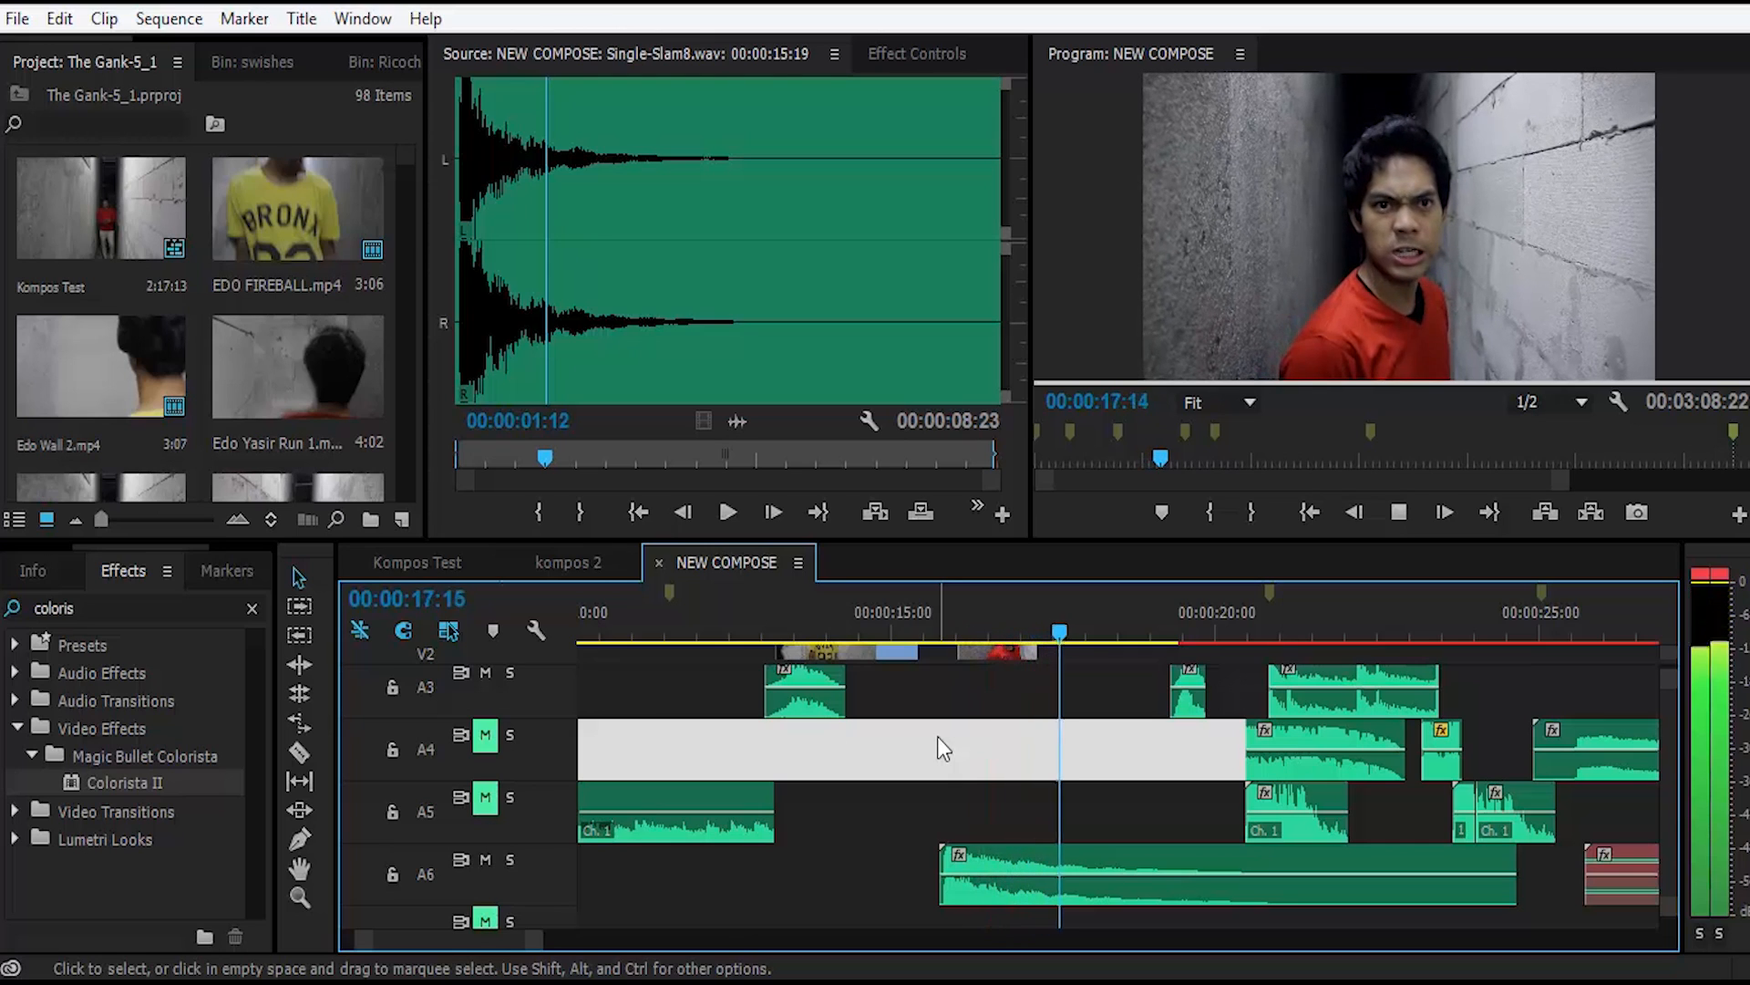
key(space)
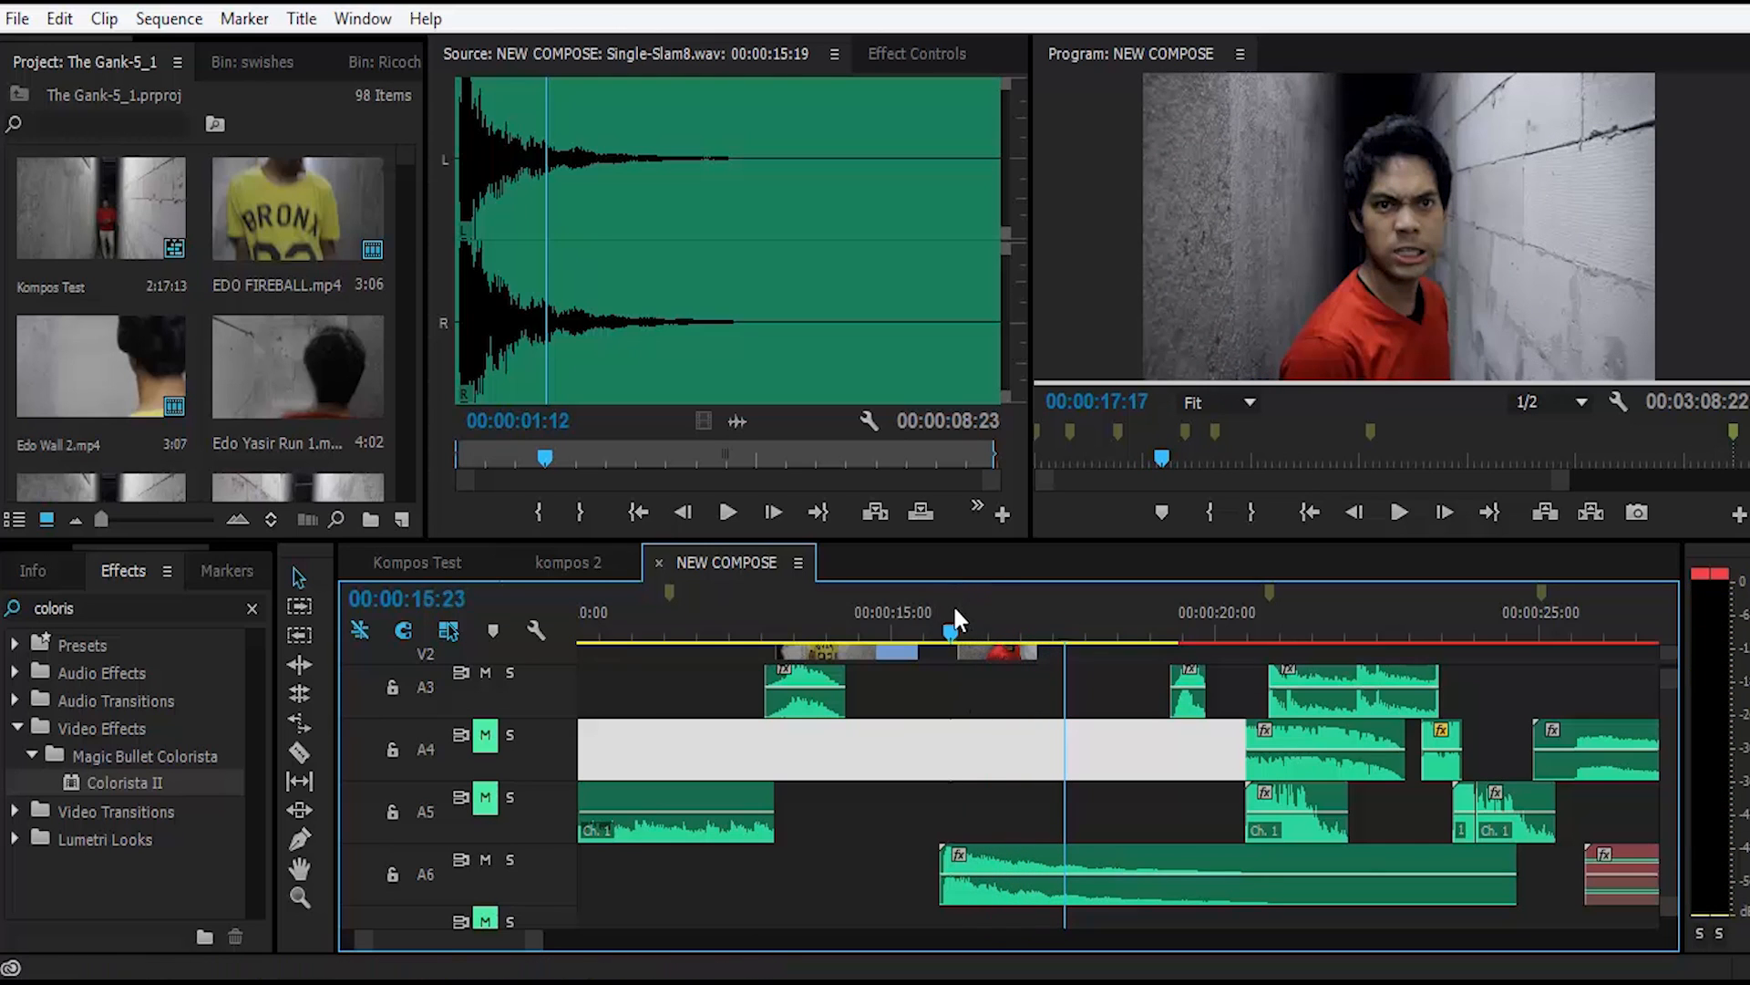
Step: Scrub through the slam section and place the playhead at 00:00:20:06, just before the next group of effect clips
drag(954, 603, 939, 602)
click(1033, 613)
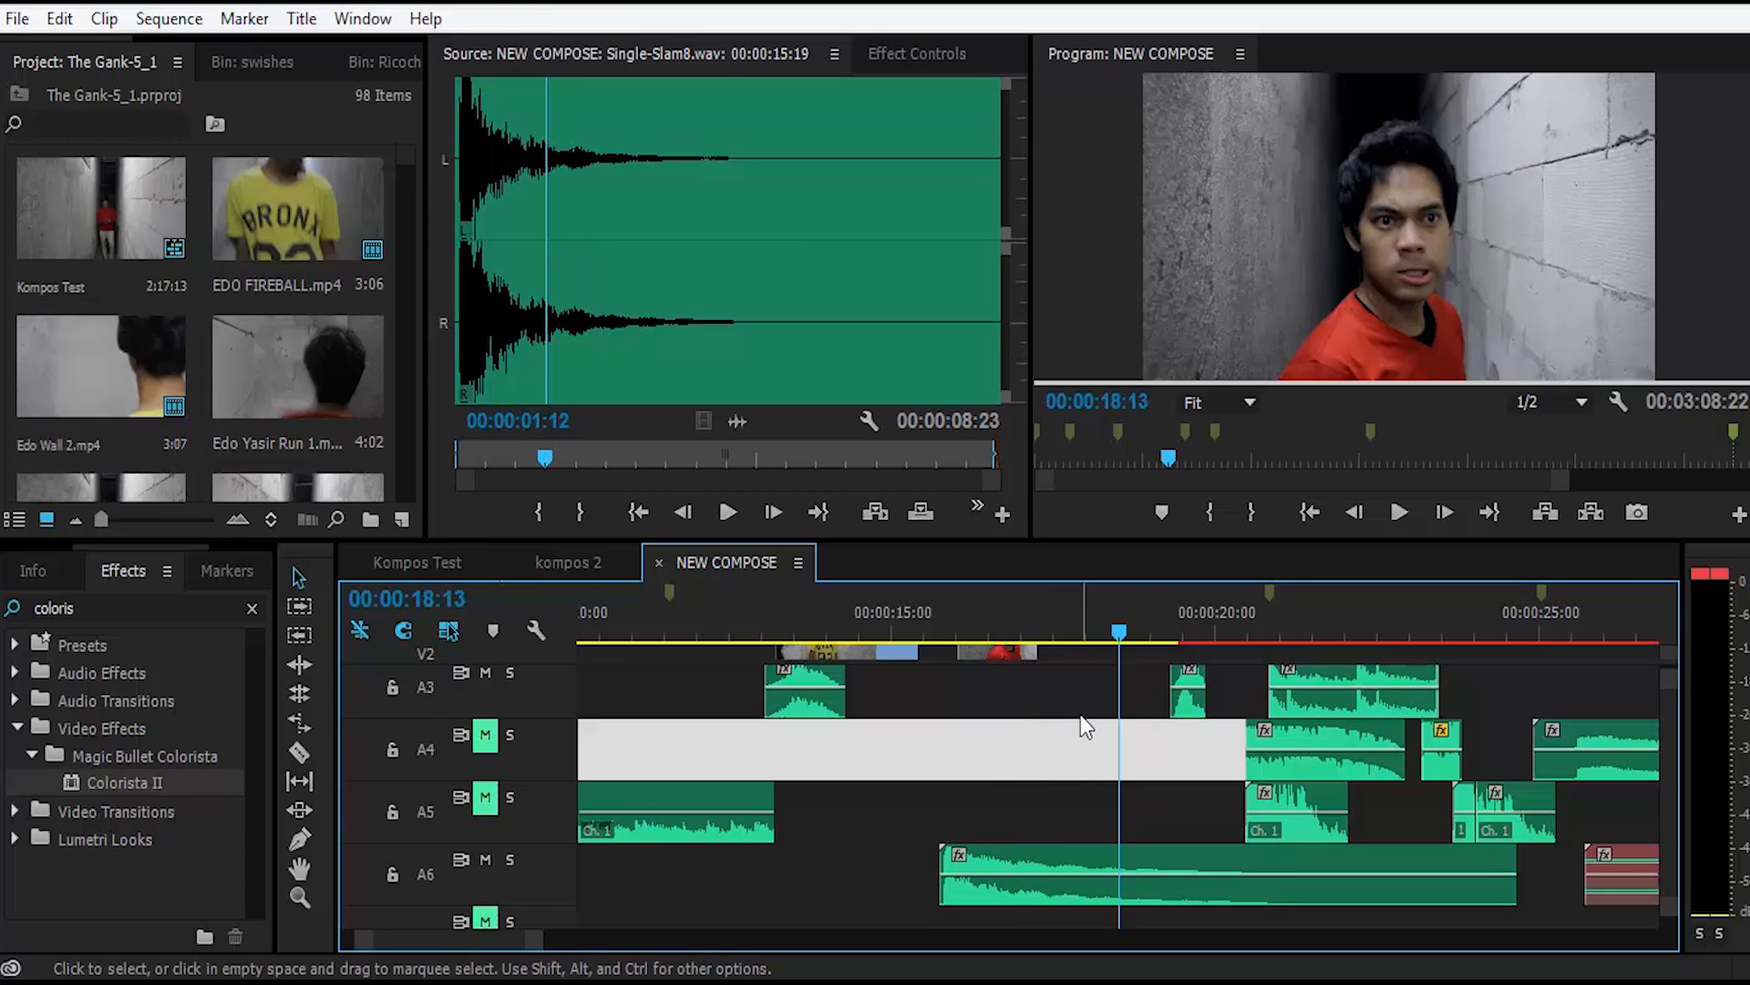
scroll(1085, 717, right, 8)
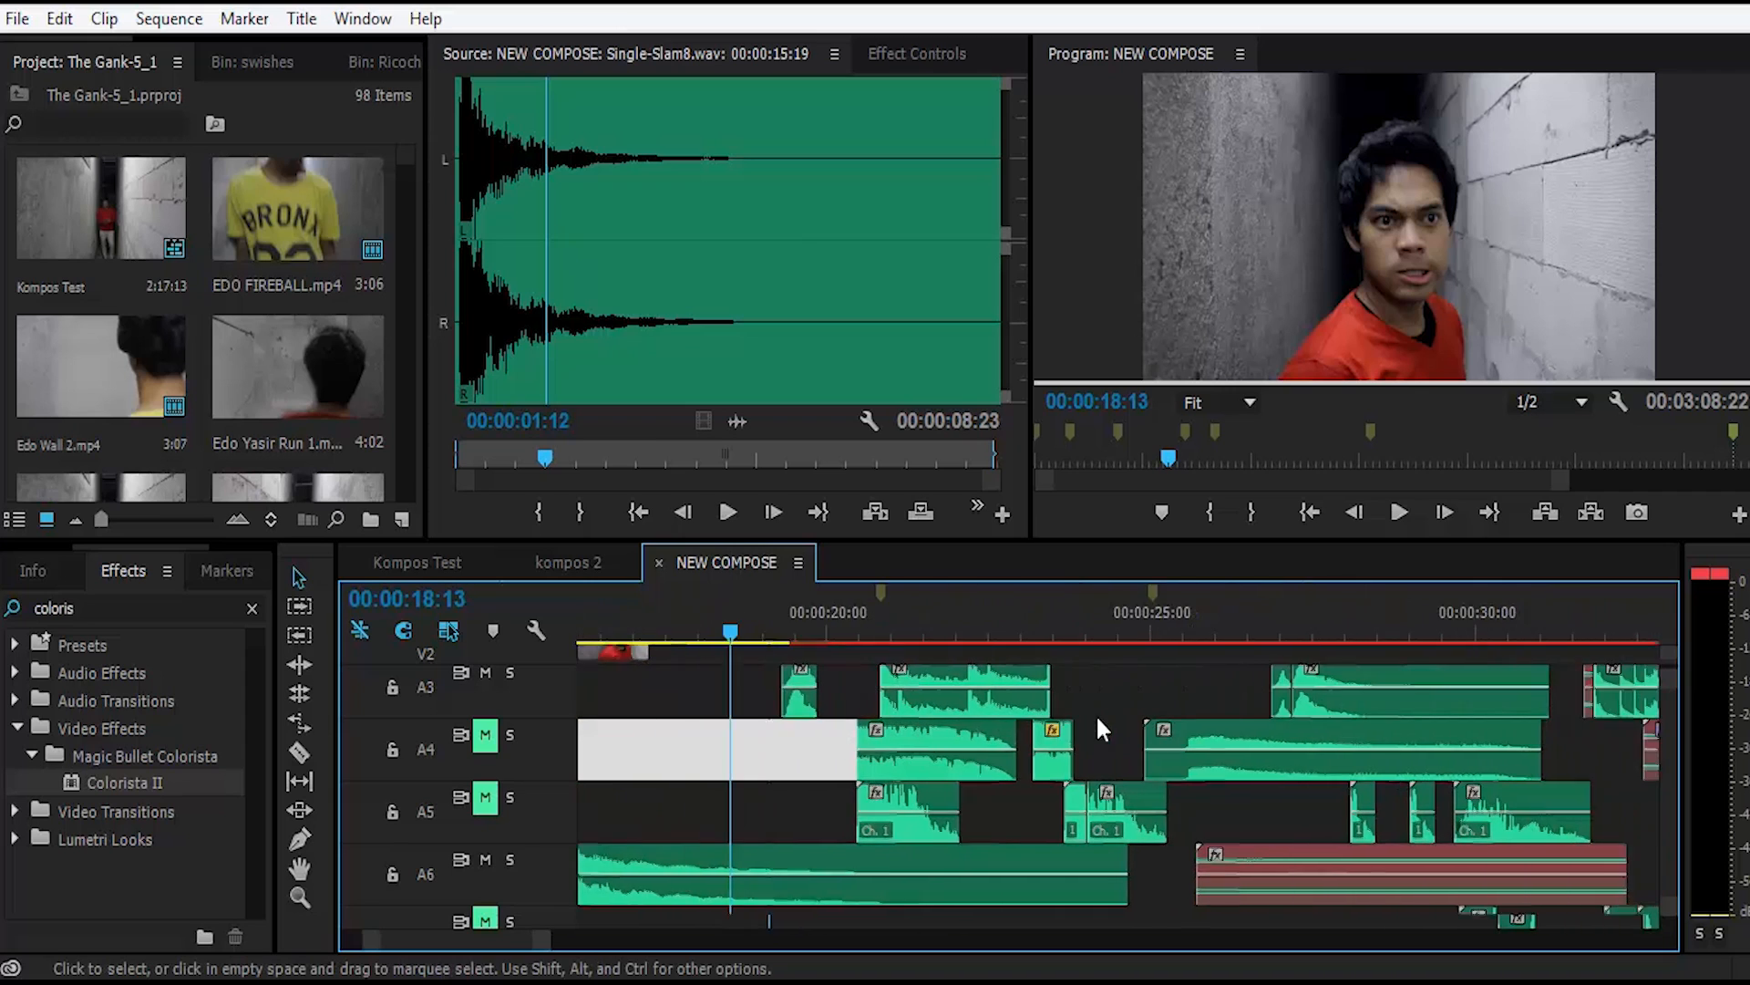
scroll(1087, 713, left, 5)
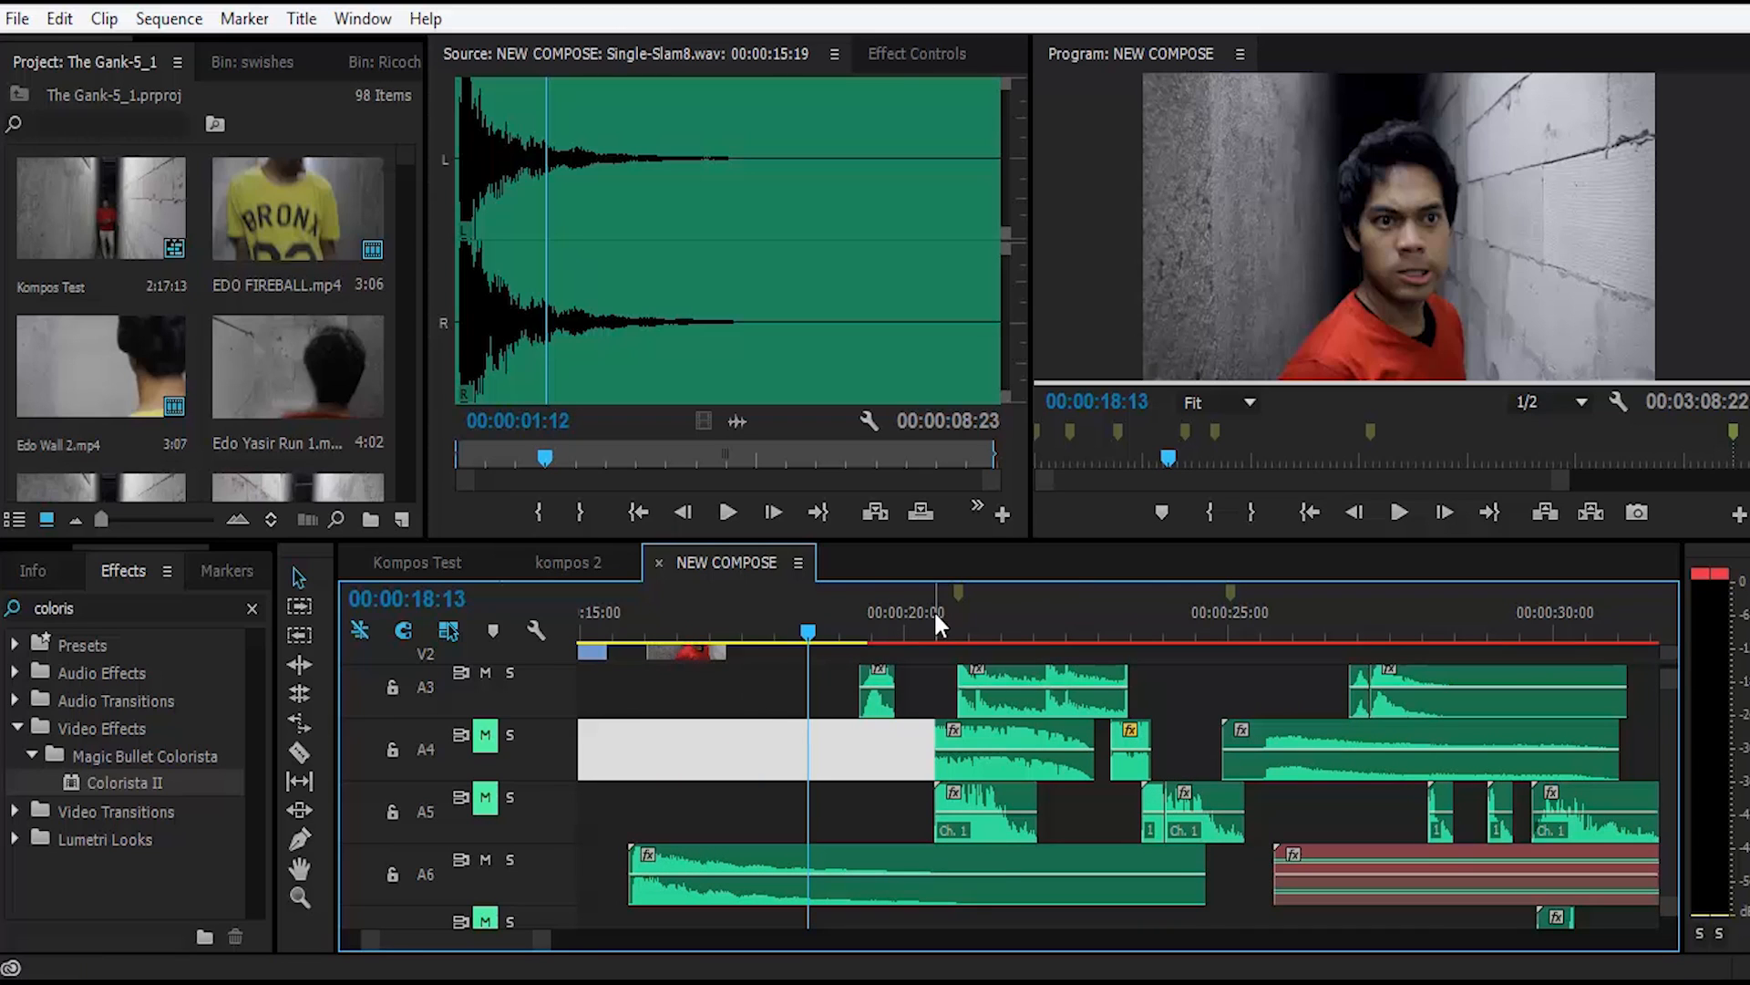
click(922, 621)
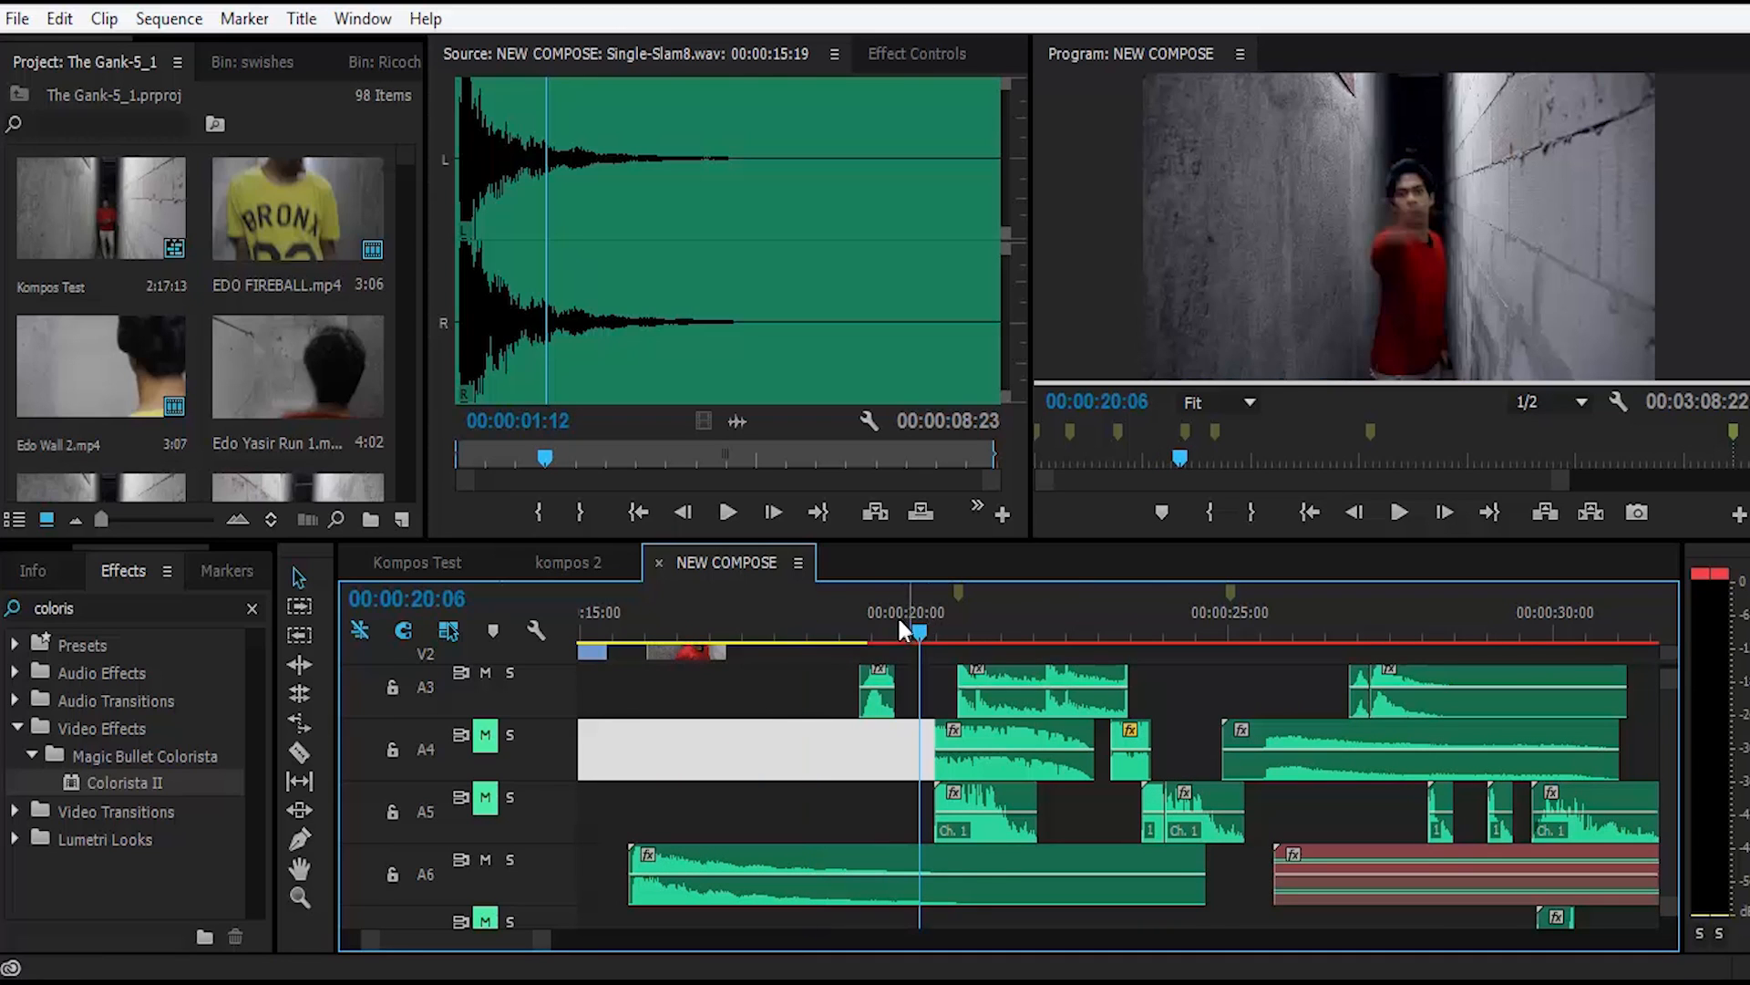
Step: Mute tracks A6 and A3 and play the wall-hit section from 00:00:20:06 without sound layers, stopping the replay at 00:00:22:17
click(485, 860)
click(485, 673)
click(1649, 292)
key(space)
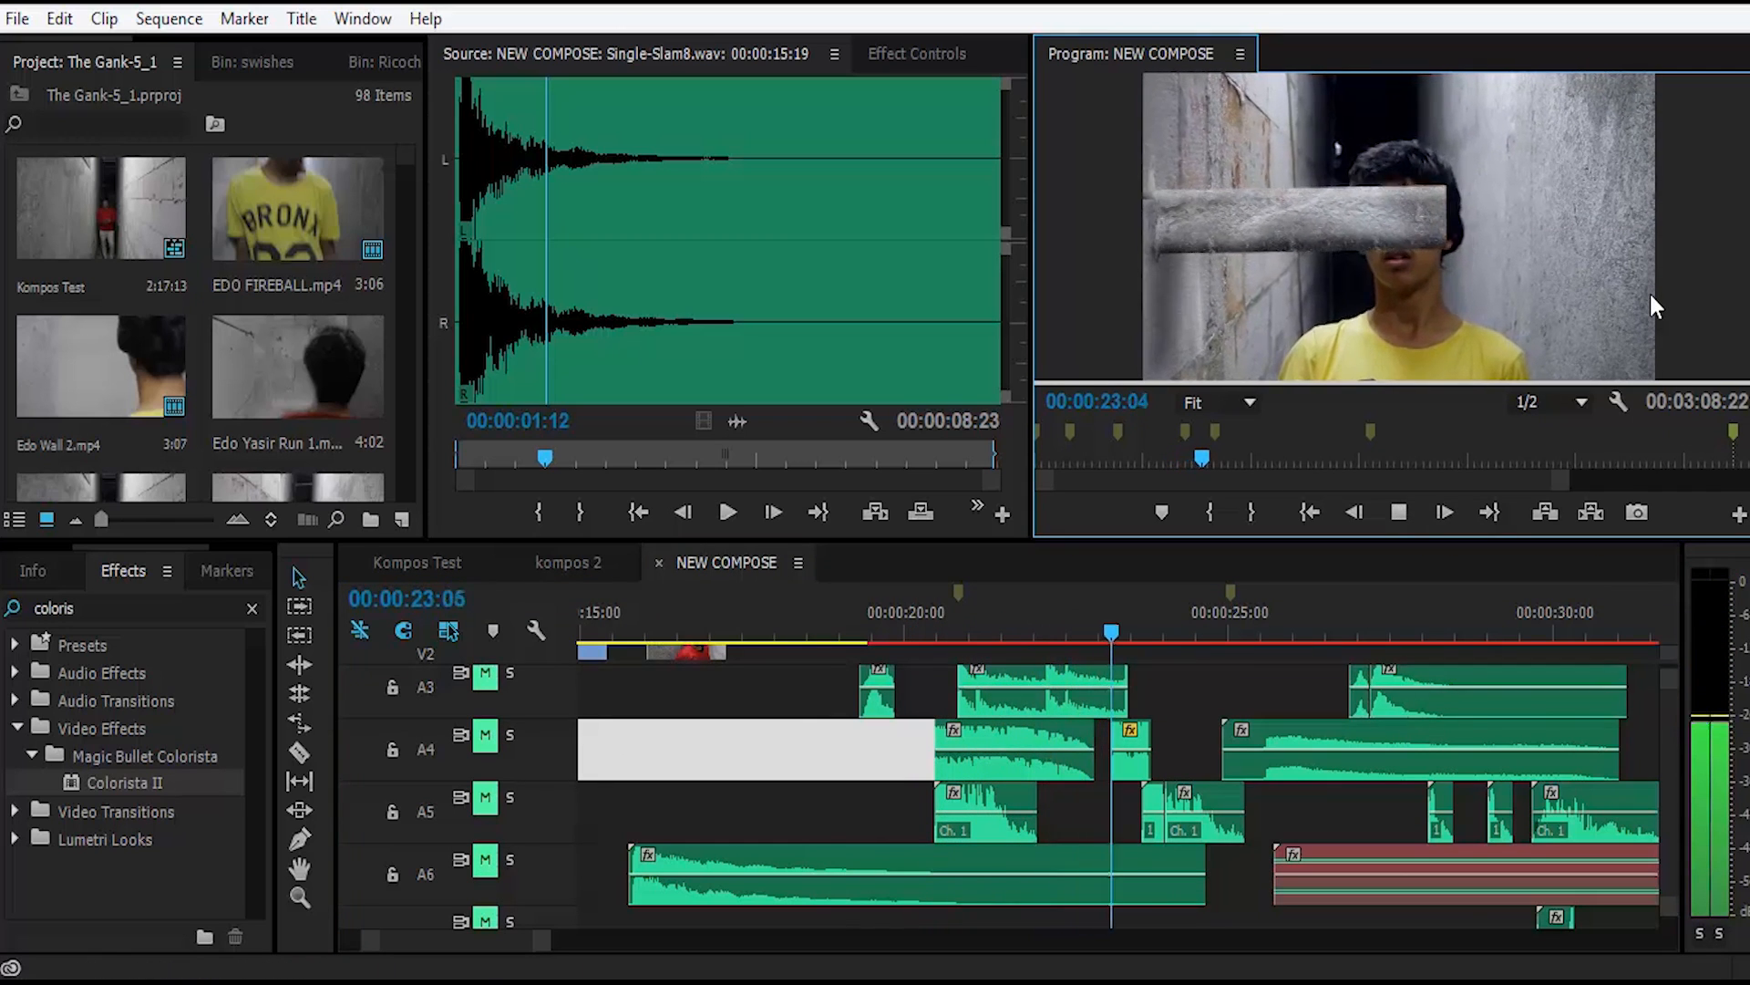
click(1153, 594)
key(space)
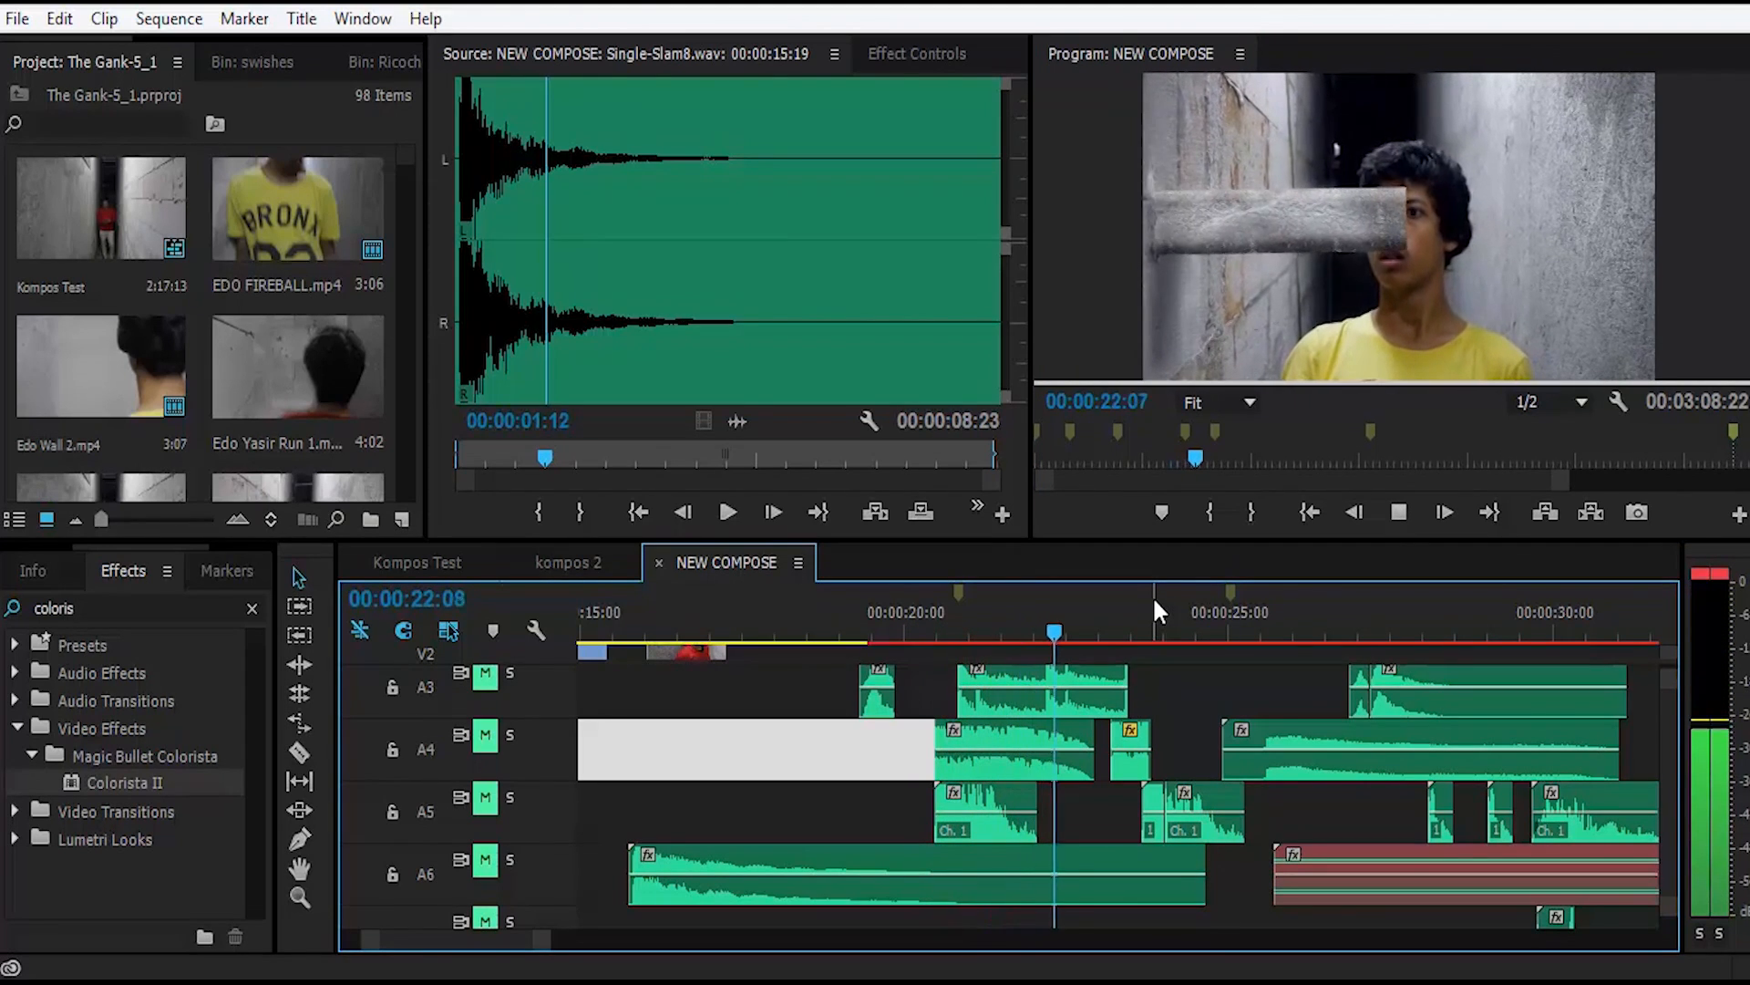
key(space)
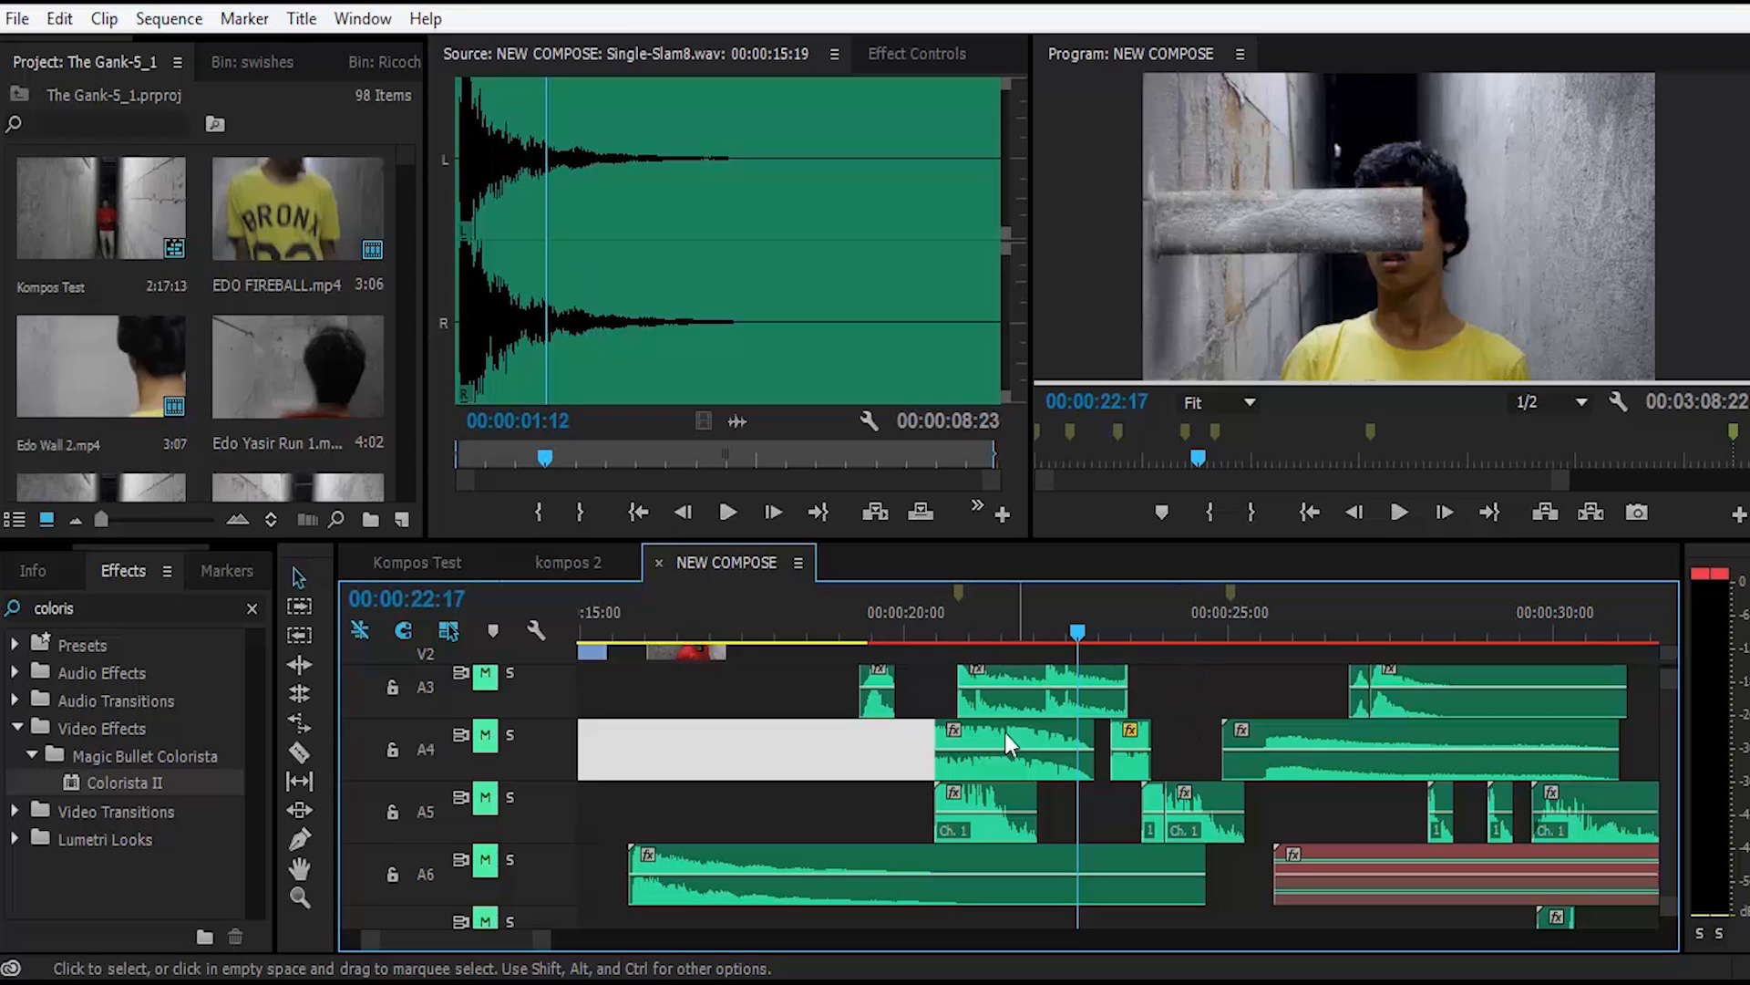
Step: Audition the Heartbeat.wav clip on track A3 and the Slow Motion Sound Effect.mp3 clip on track A4
double_click(1005, 682)
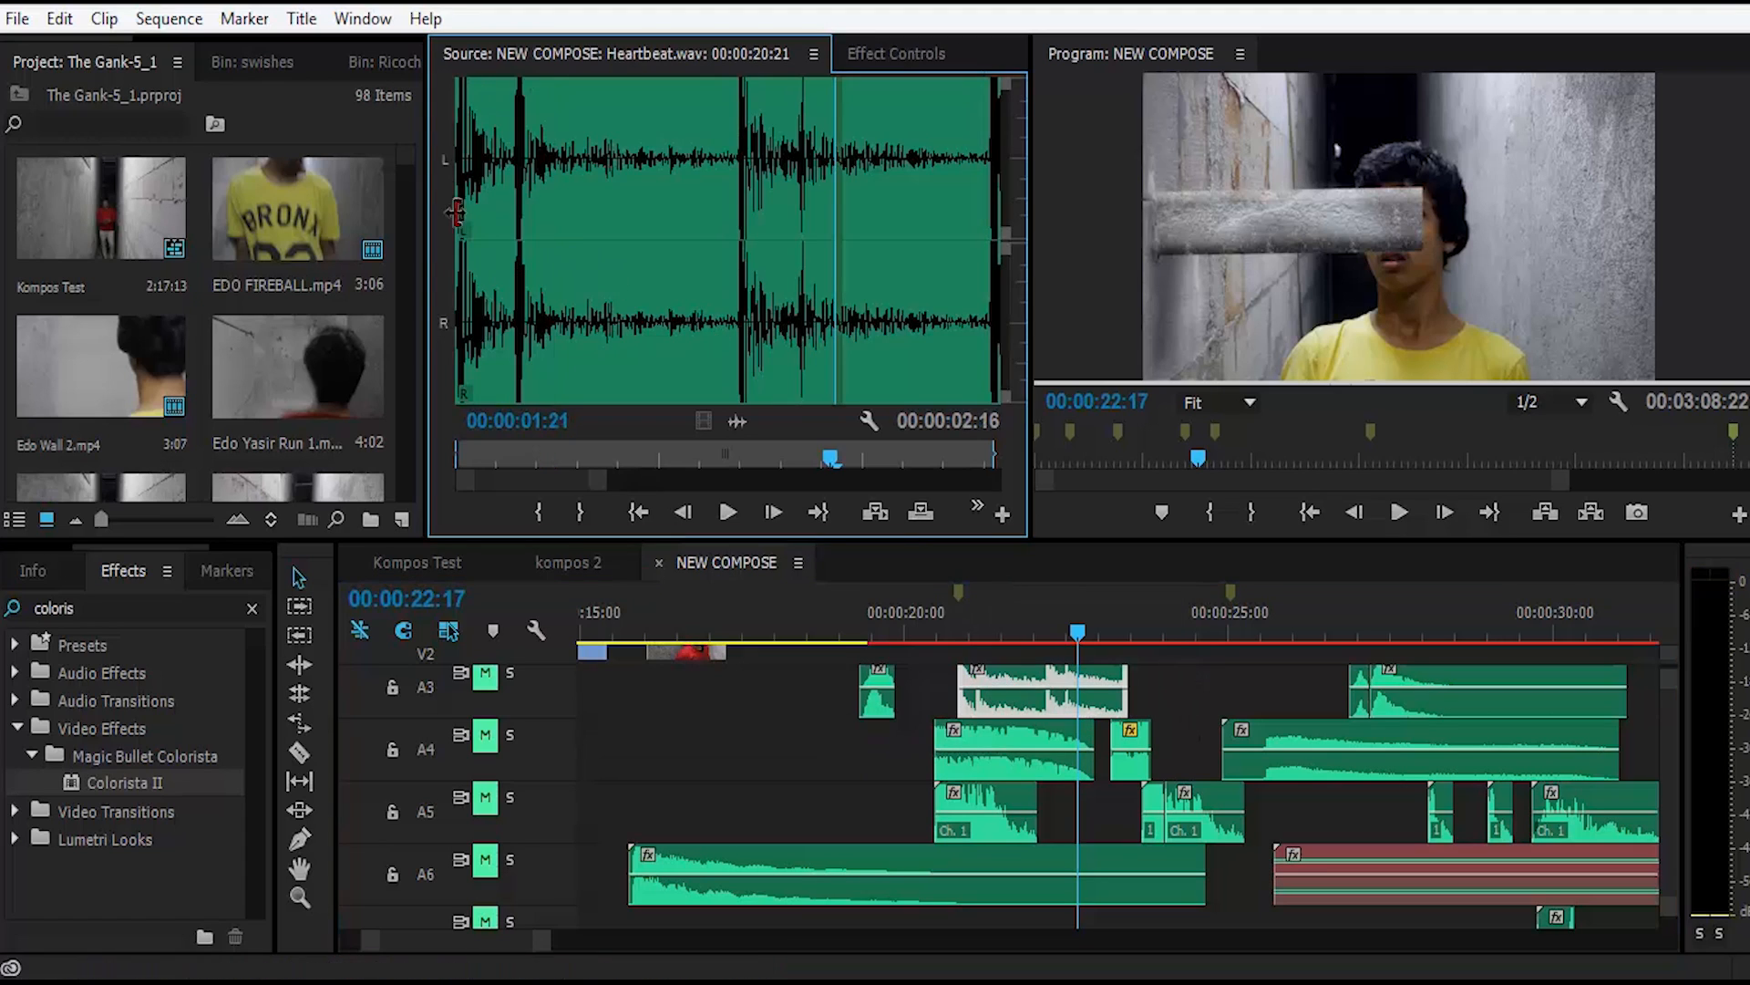
key(space)
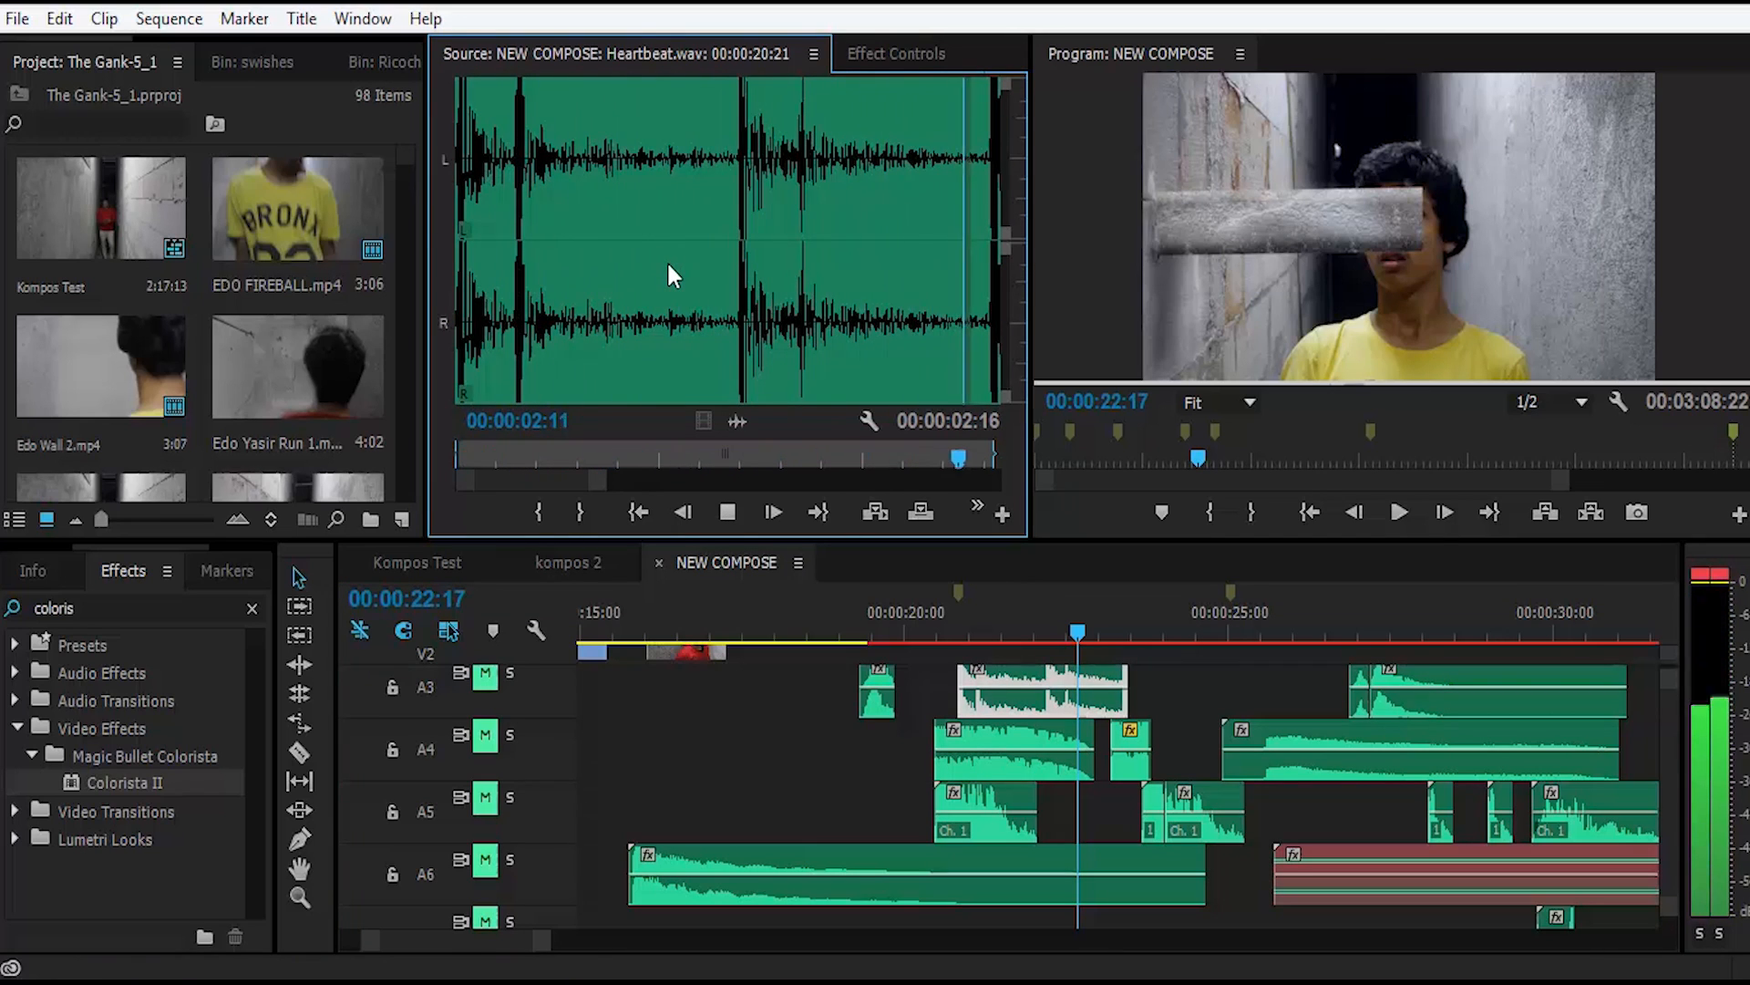
key(space)
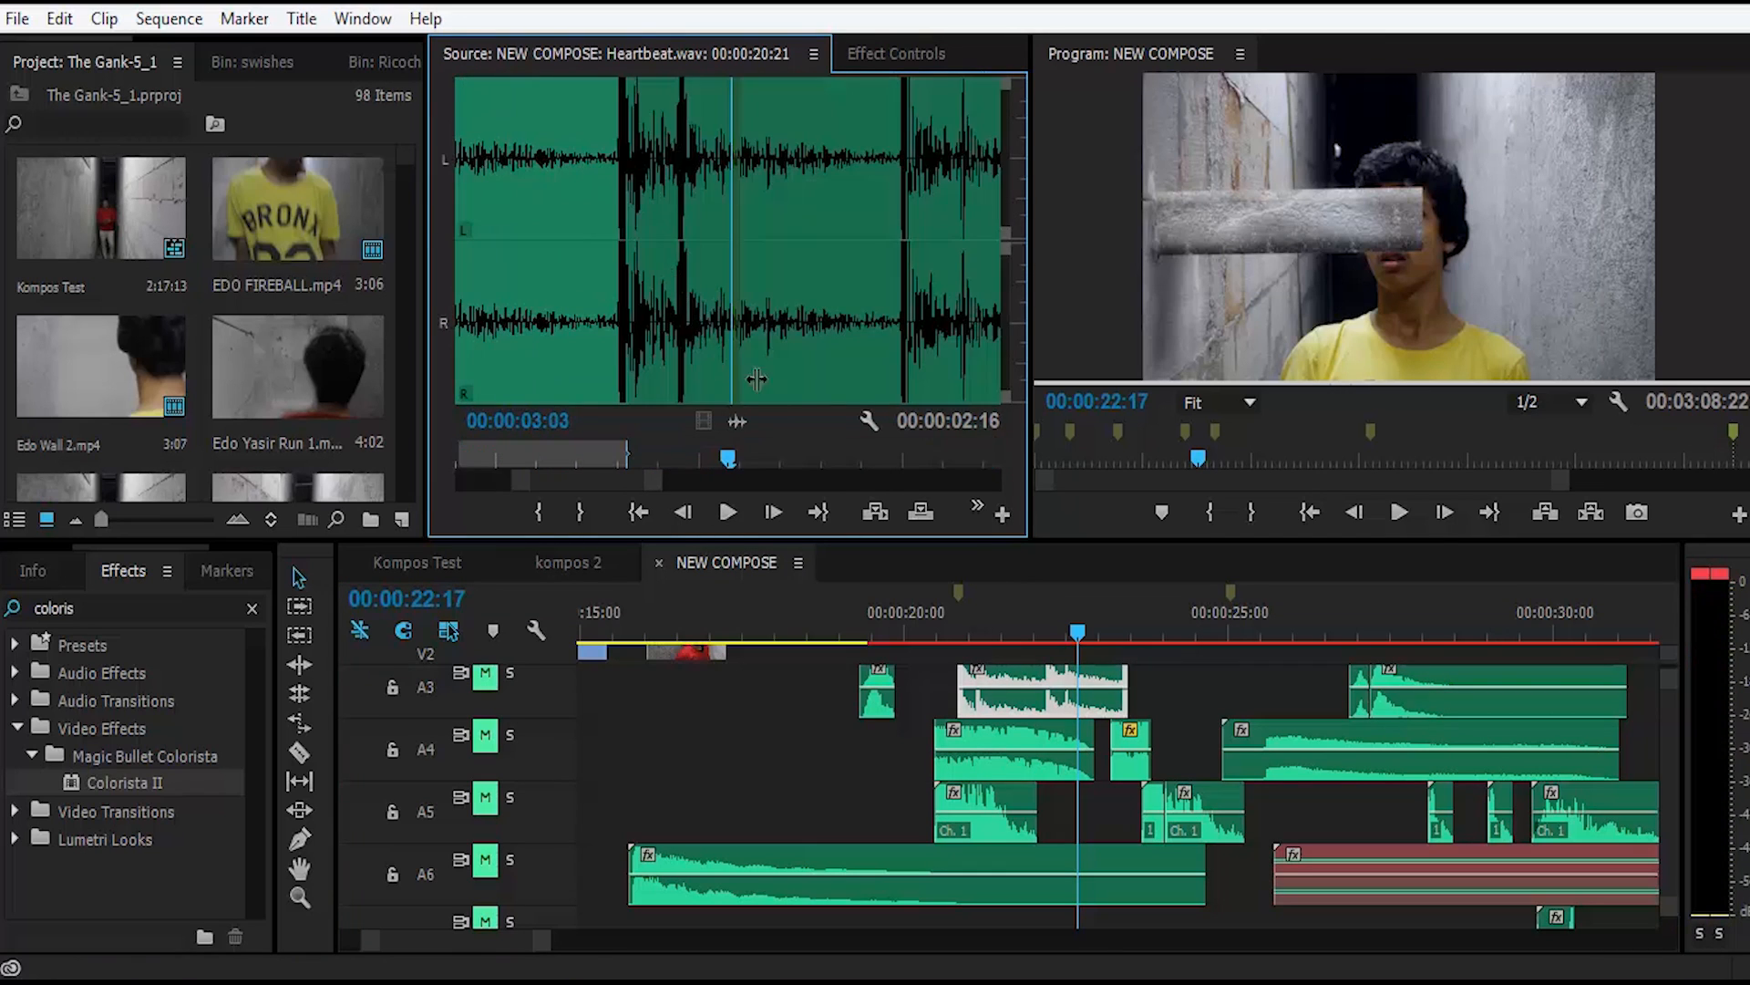
double_click(1010, 733)
key(space)
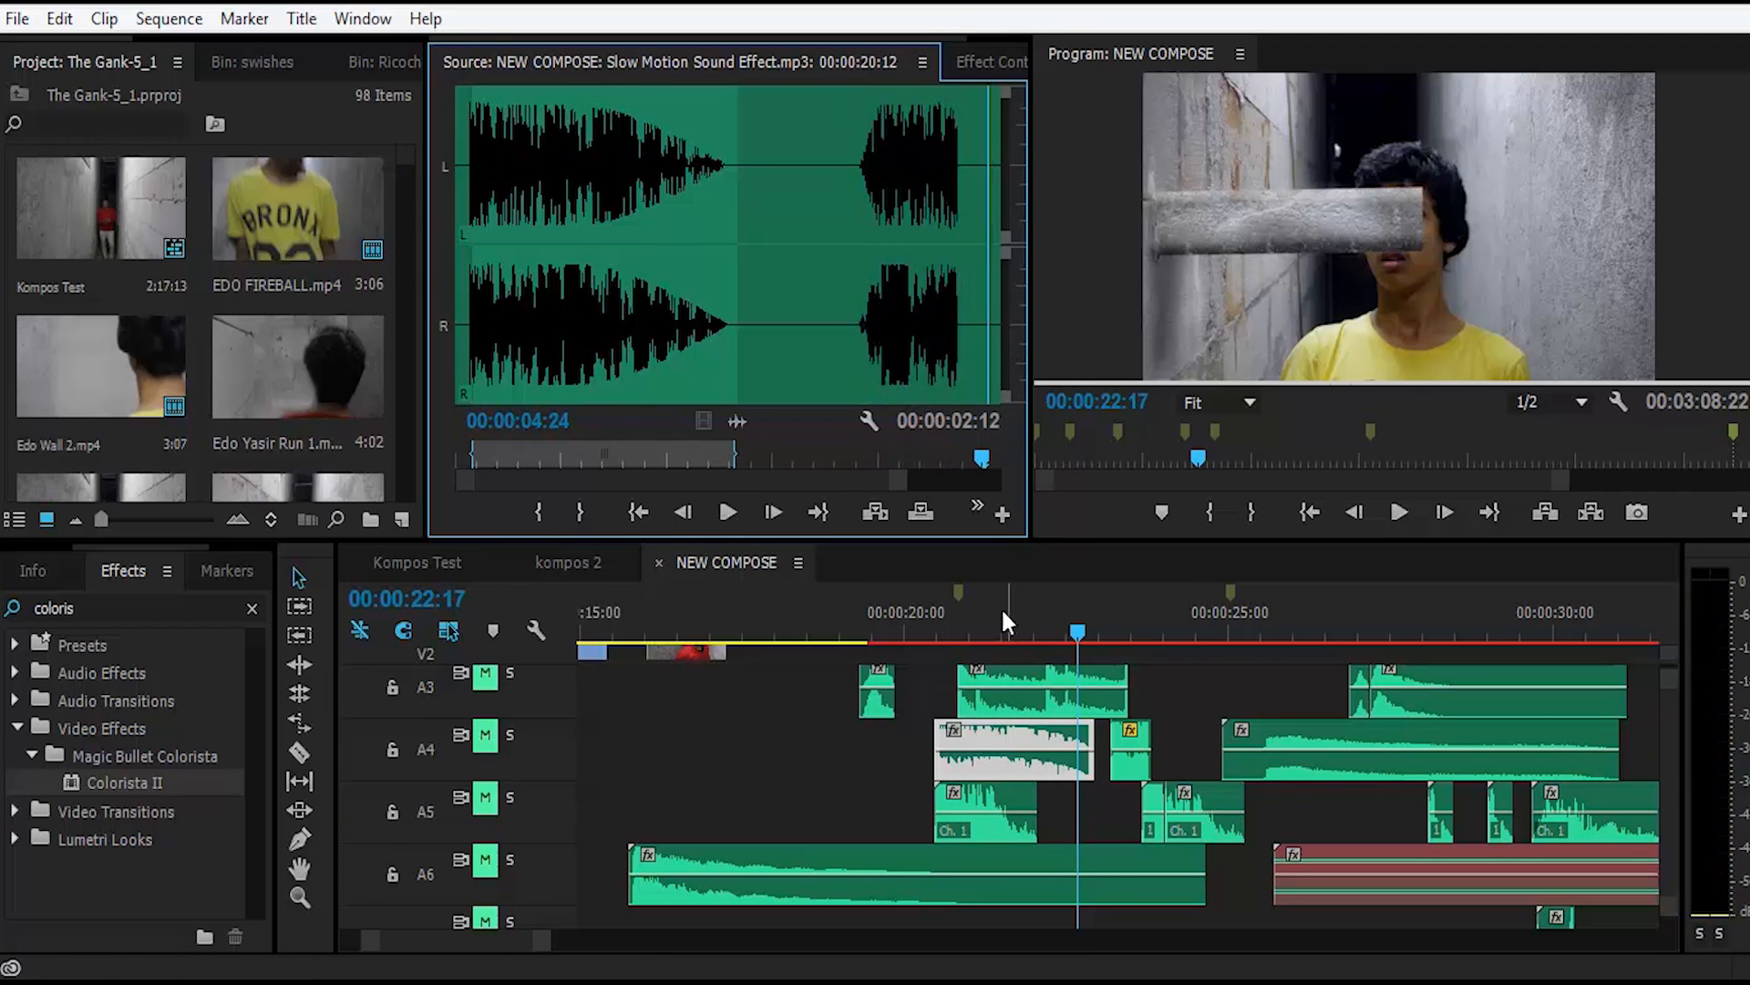
Step: Unmute tracks A3 and A4 and play the wall-hit section up to 00:00:24:04 with those sounds
click(486, 675)
click(488, 734)
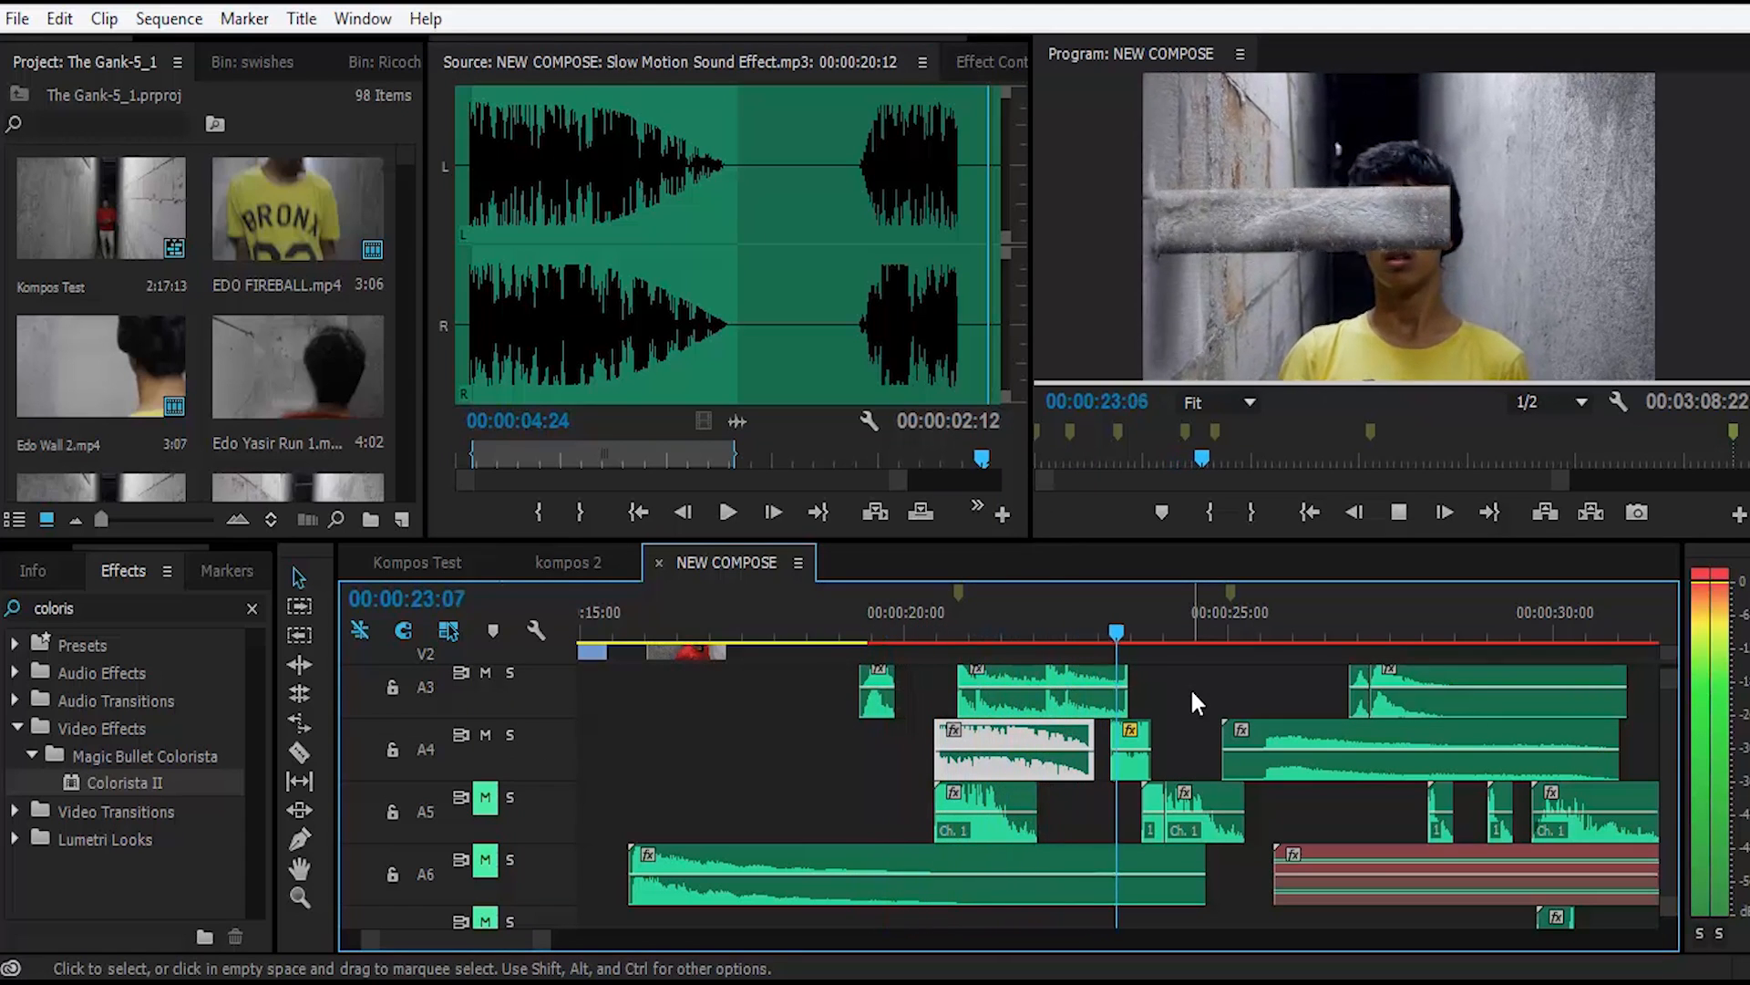
key(space)
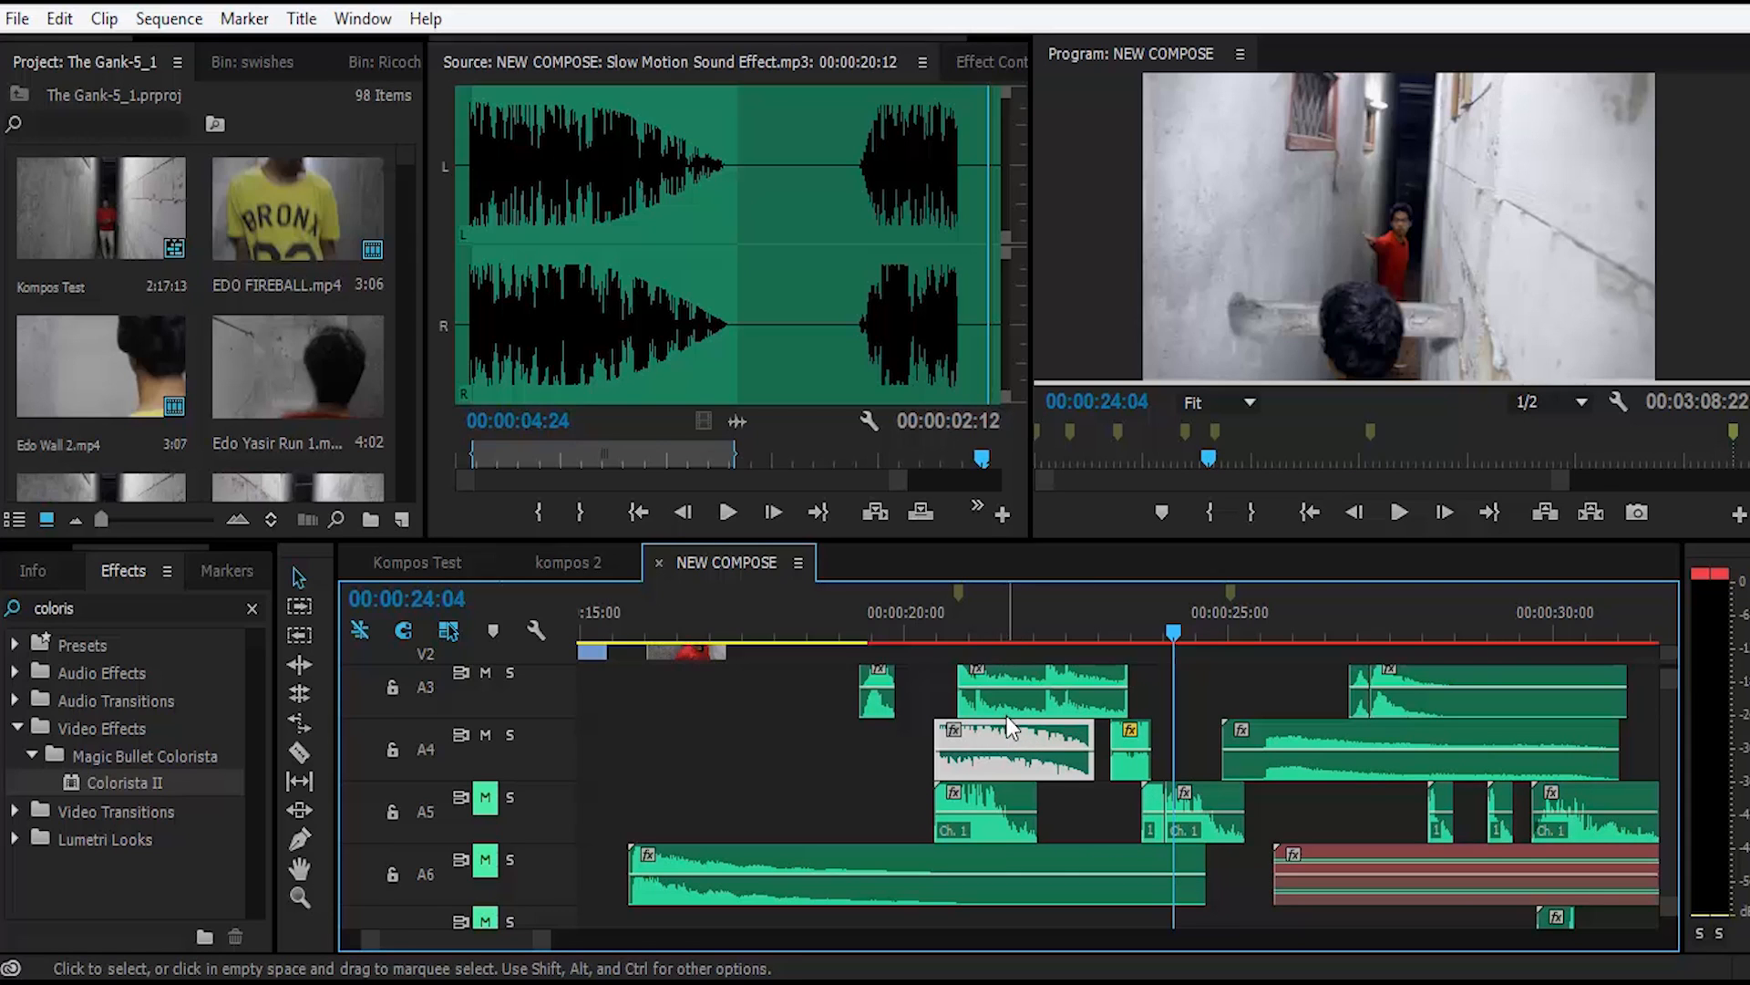
Step: Move the playhead to the wall impact at 00:00:20:14 and audition the HitWall2.wav clip on track A5
click(926, 631)
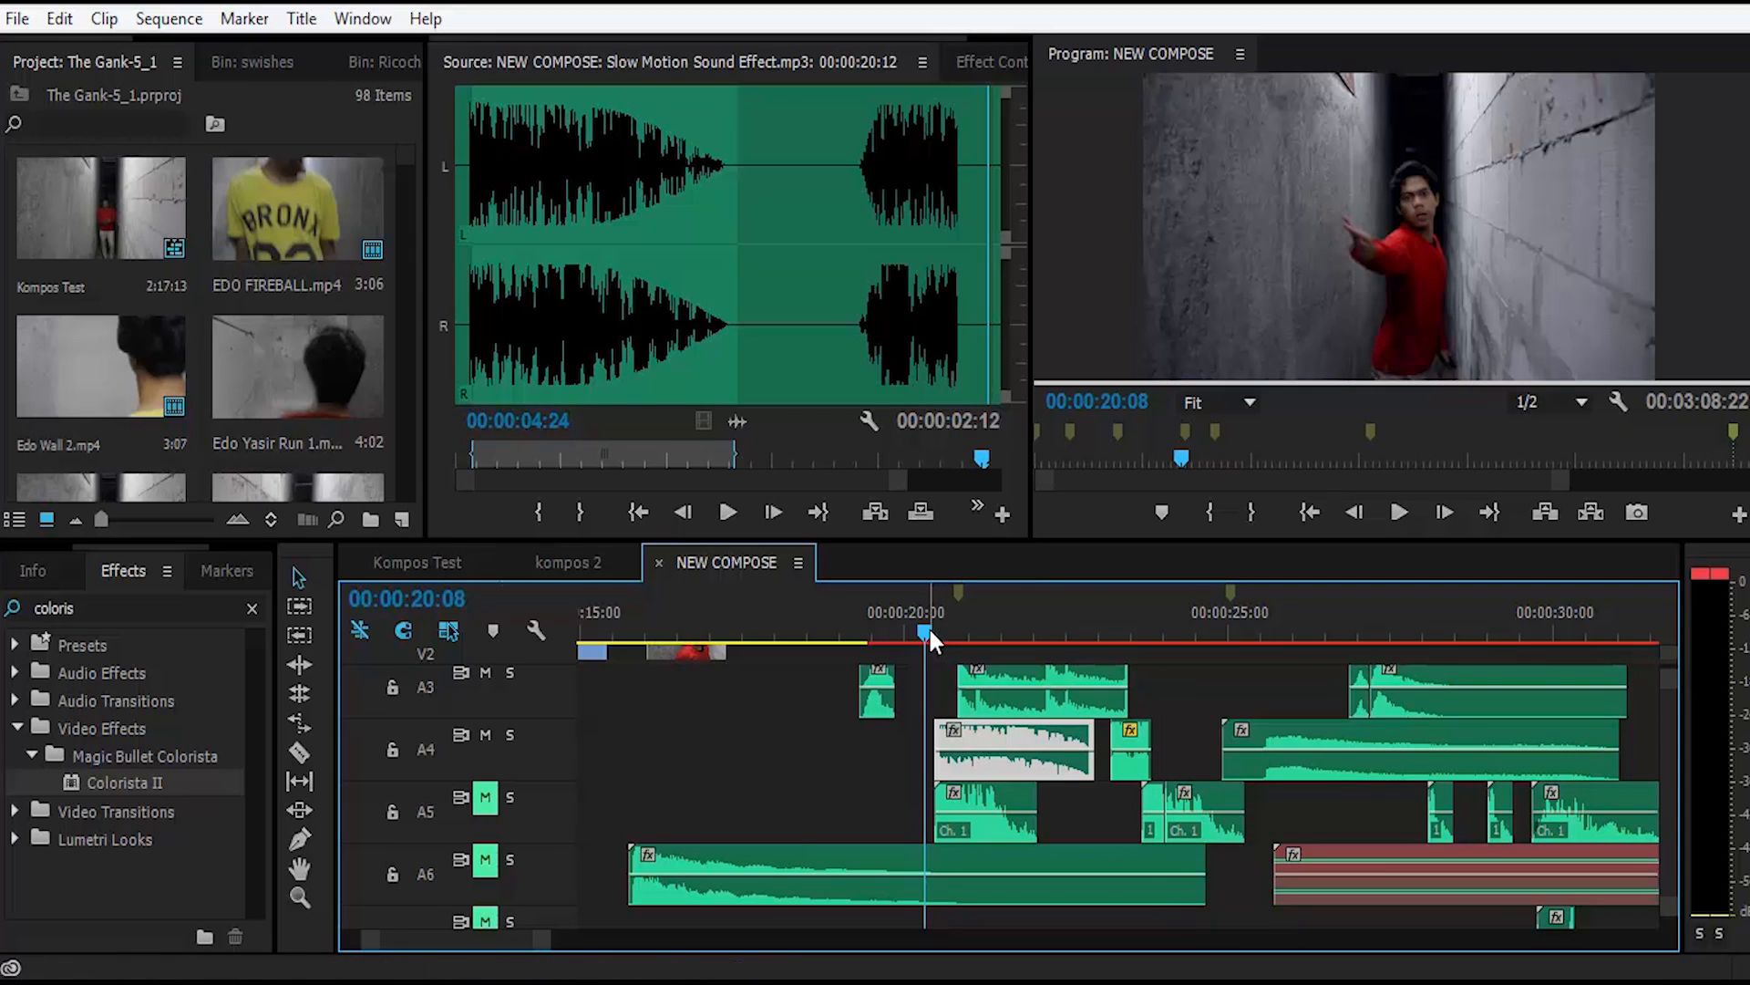
drag(927, 626, 941, 631)
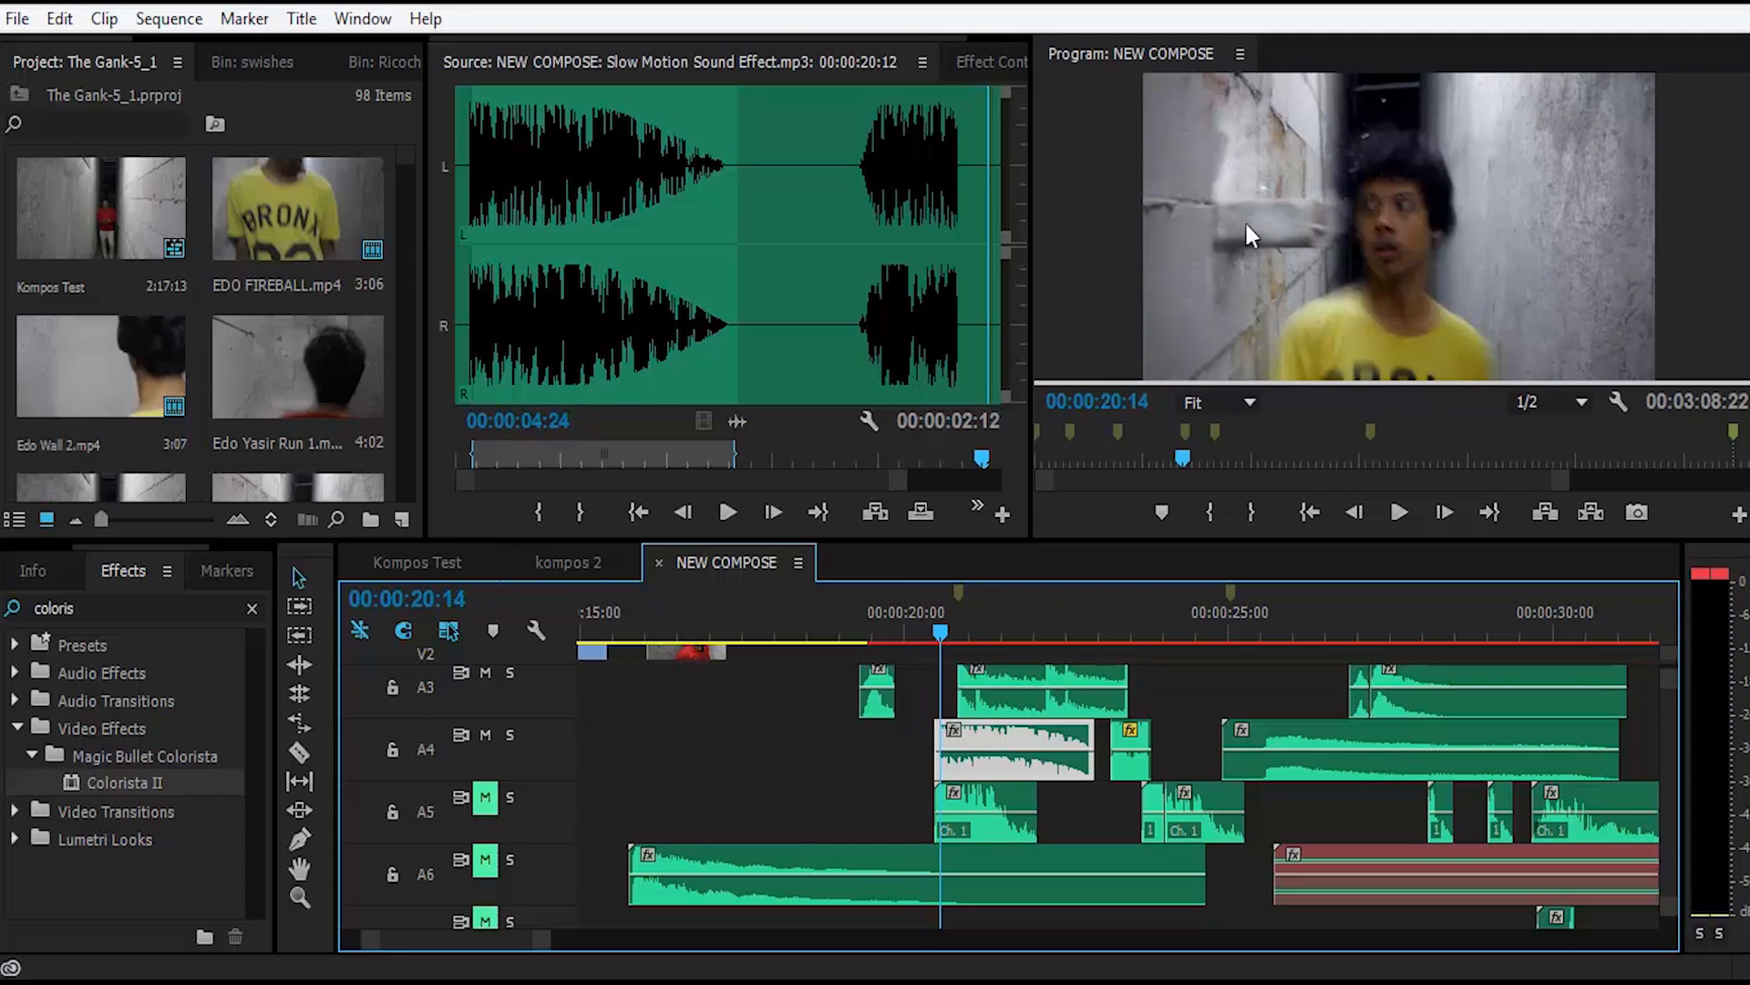
click(996, 797)
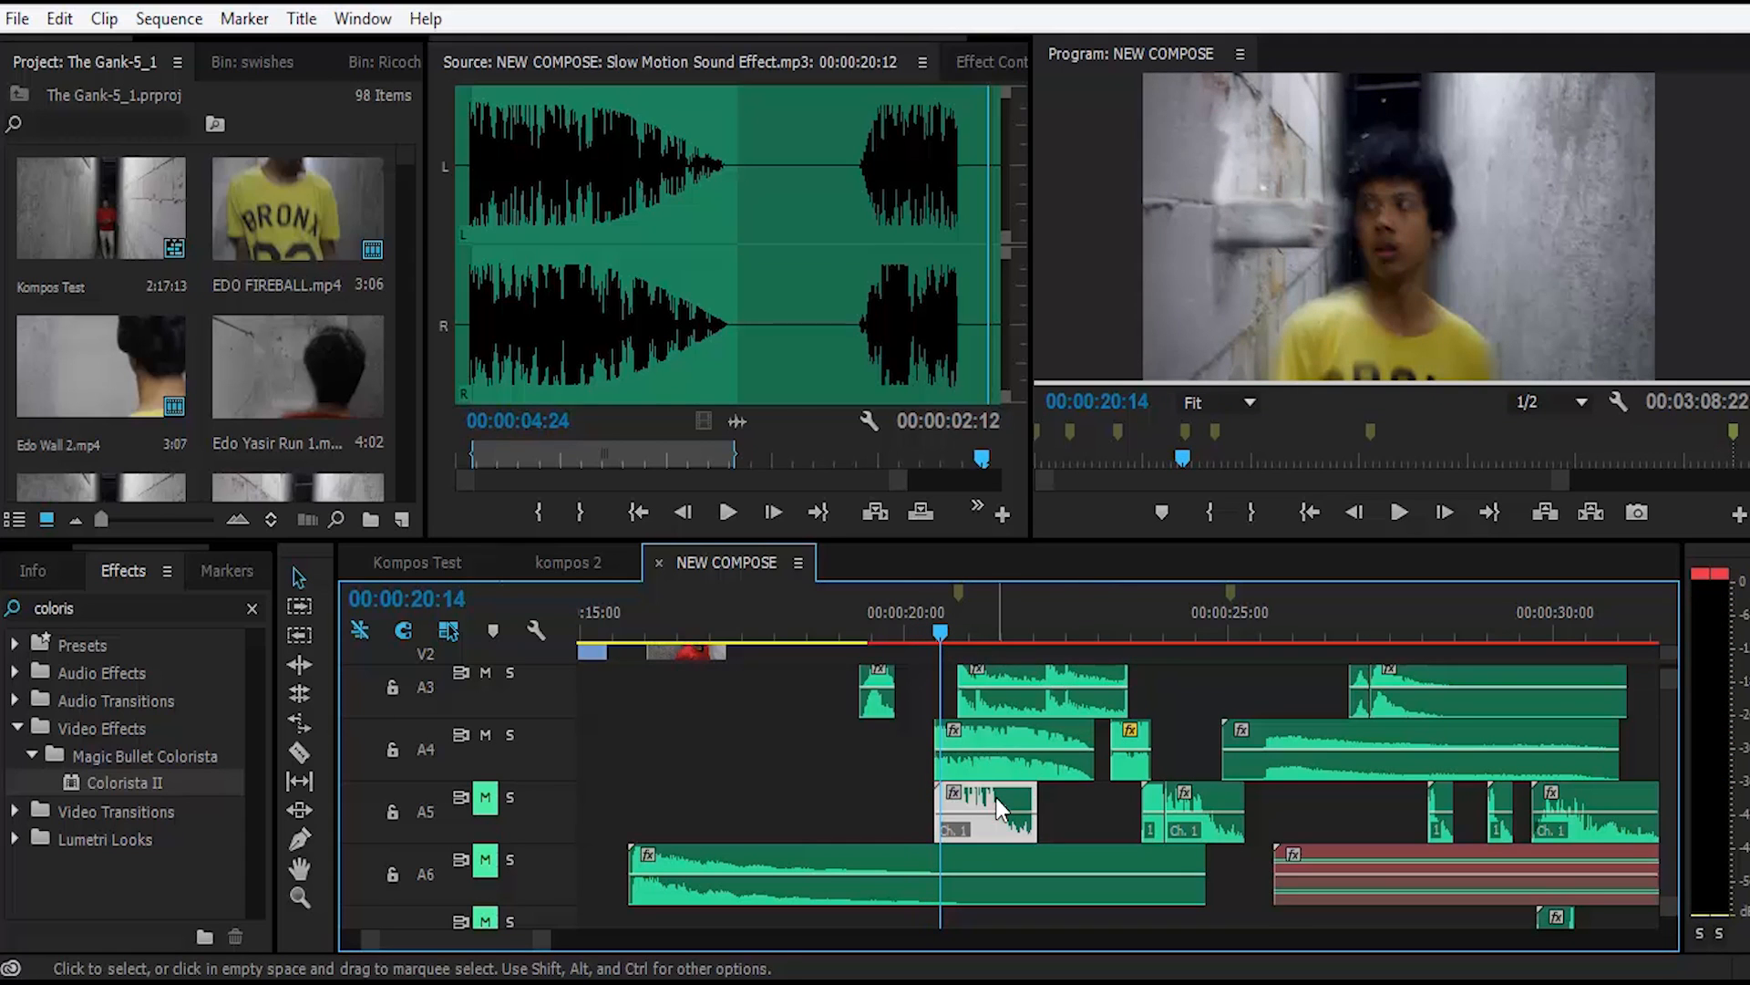
double_click(996, 797)
key(space)
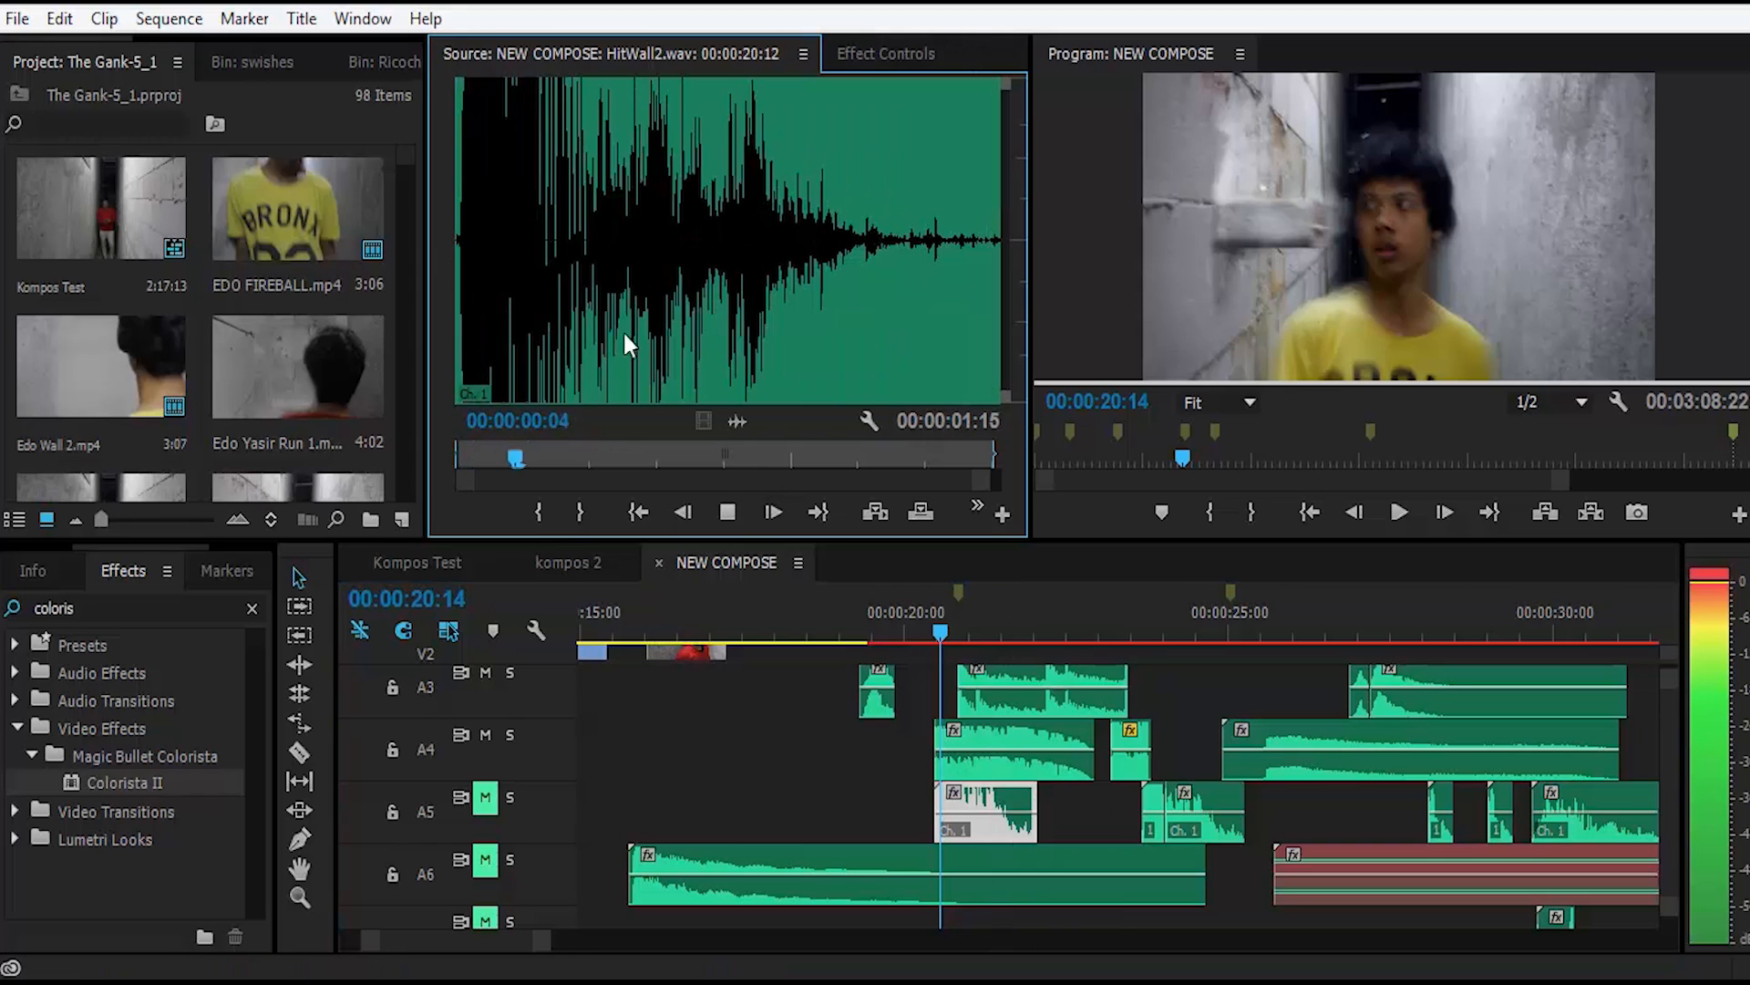
key(space)
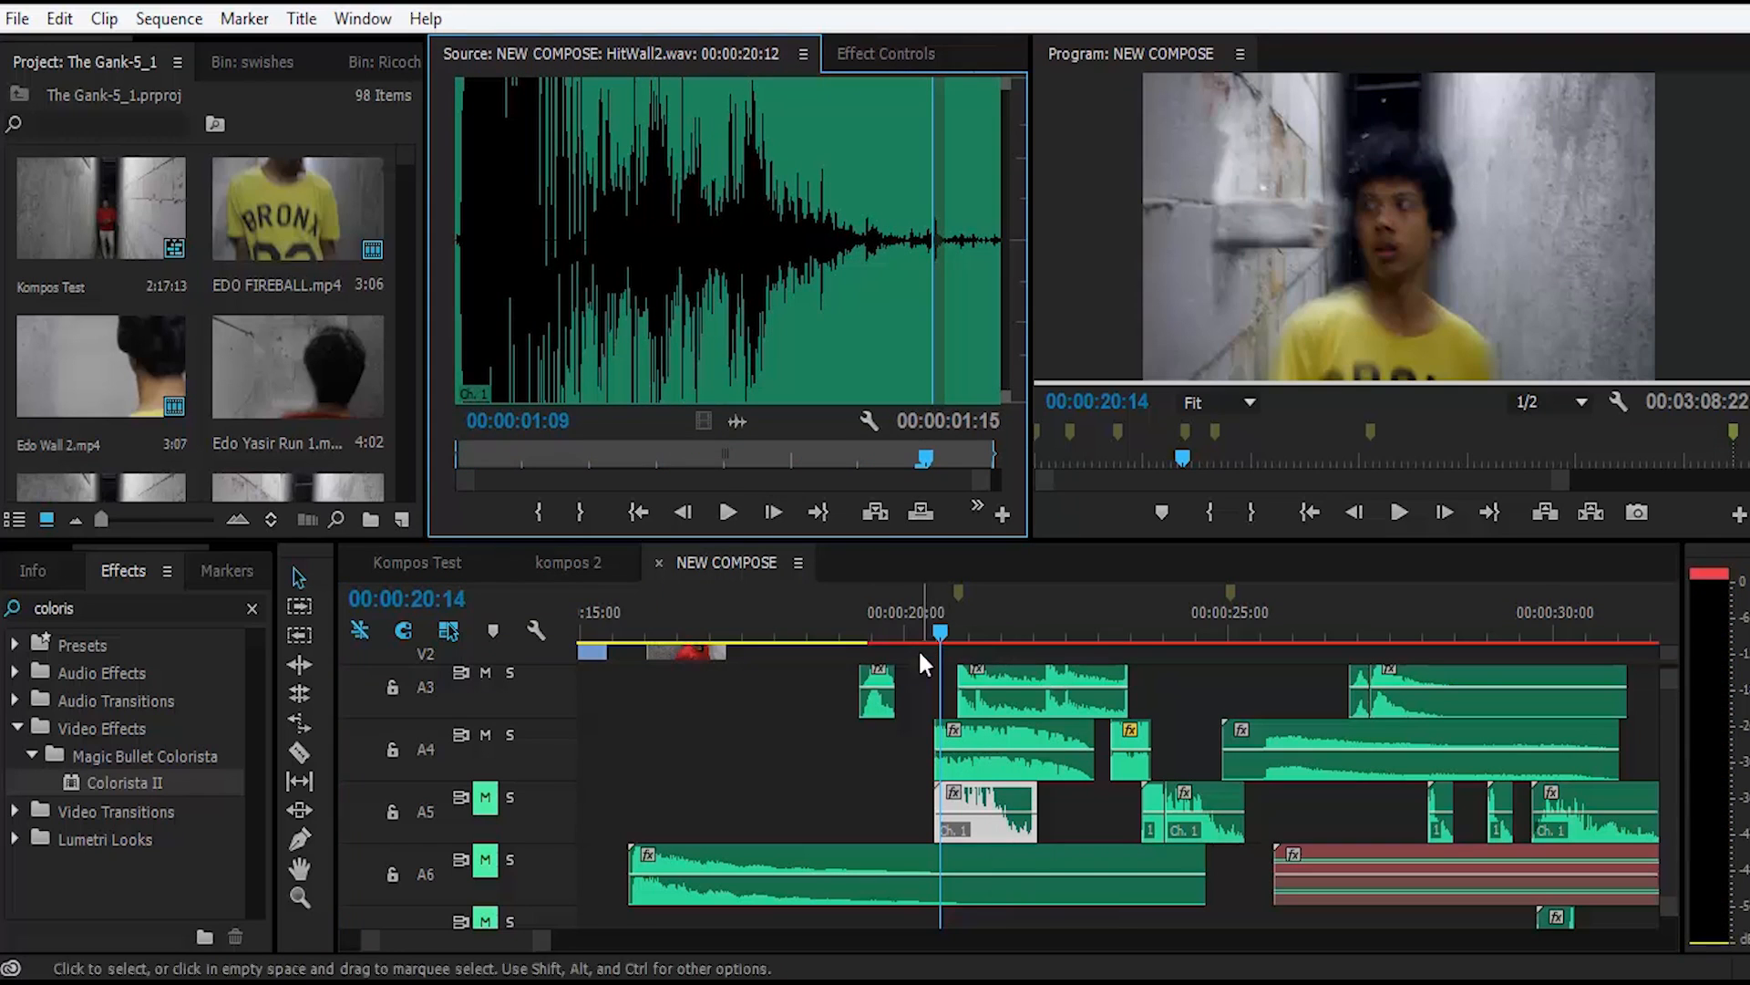
Step: Unmute track A5 and replay the wall-hit section from before the impact, stopping at 00:00:25:00
click(485, 797)
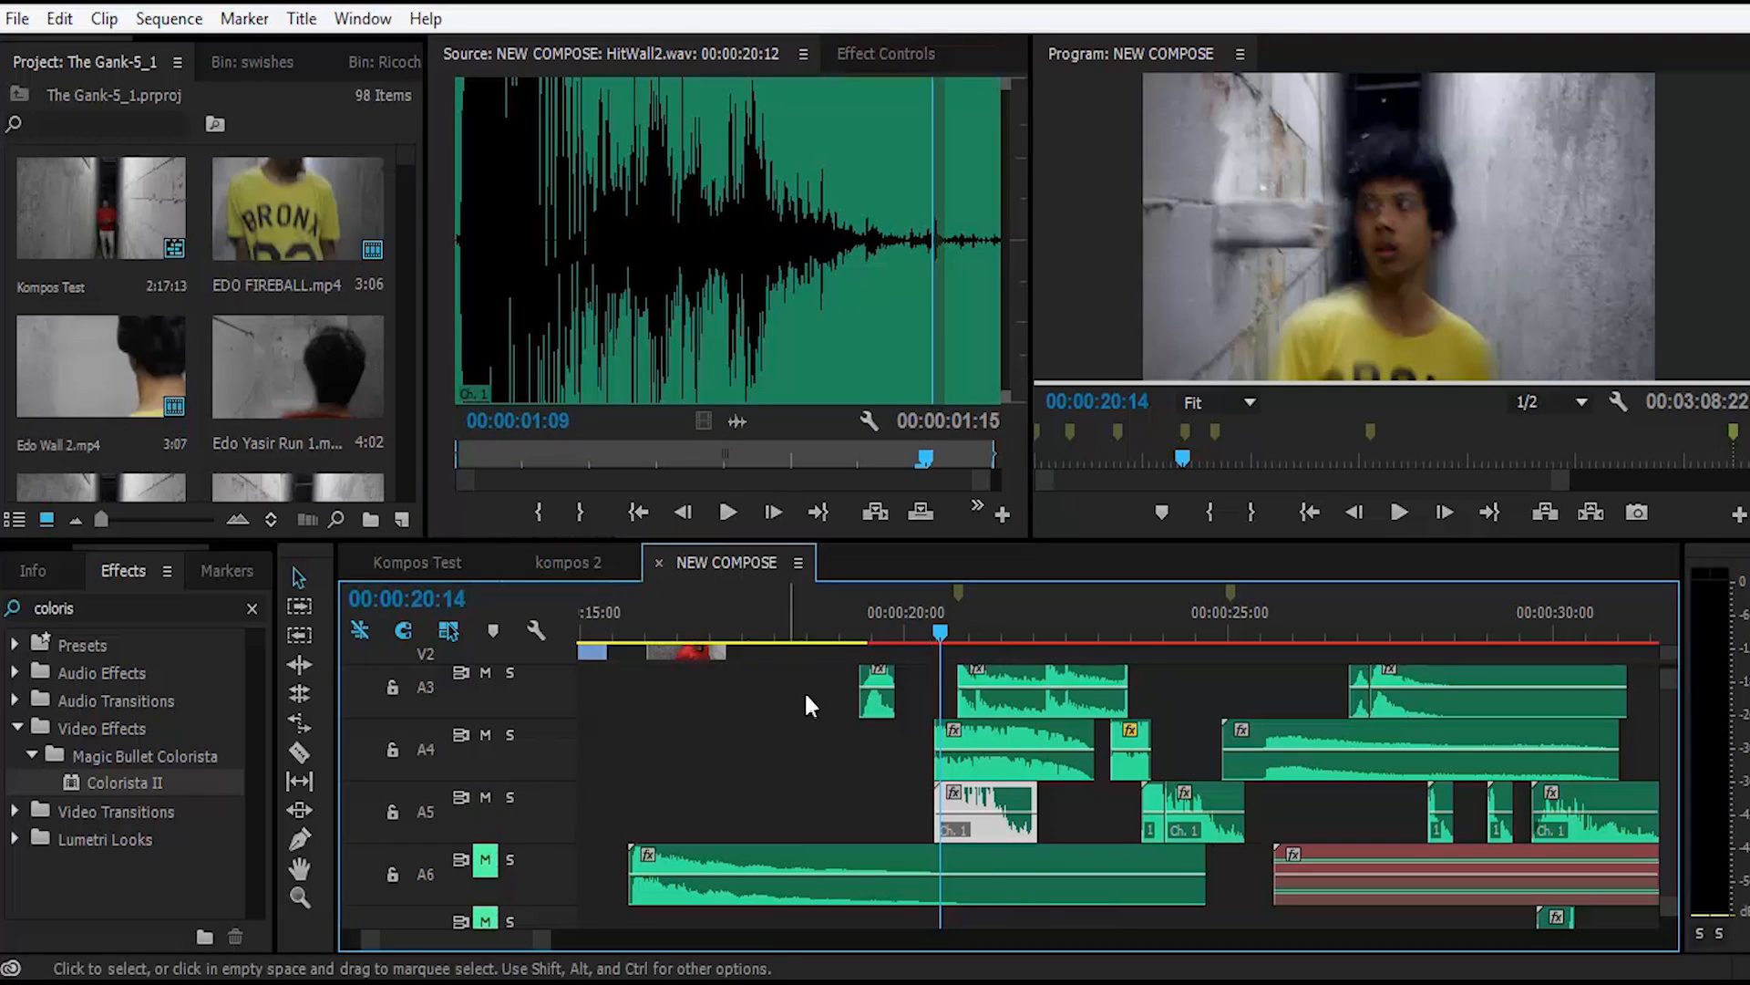
click(853, 623)
key(space)
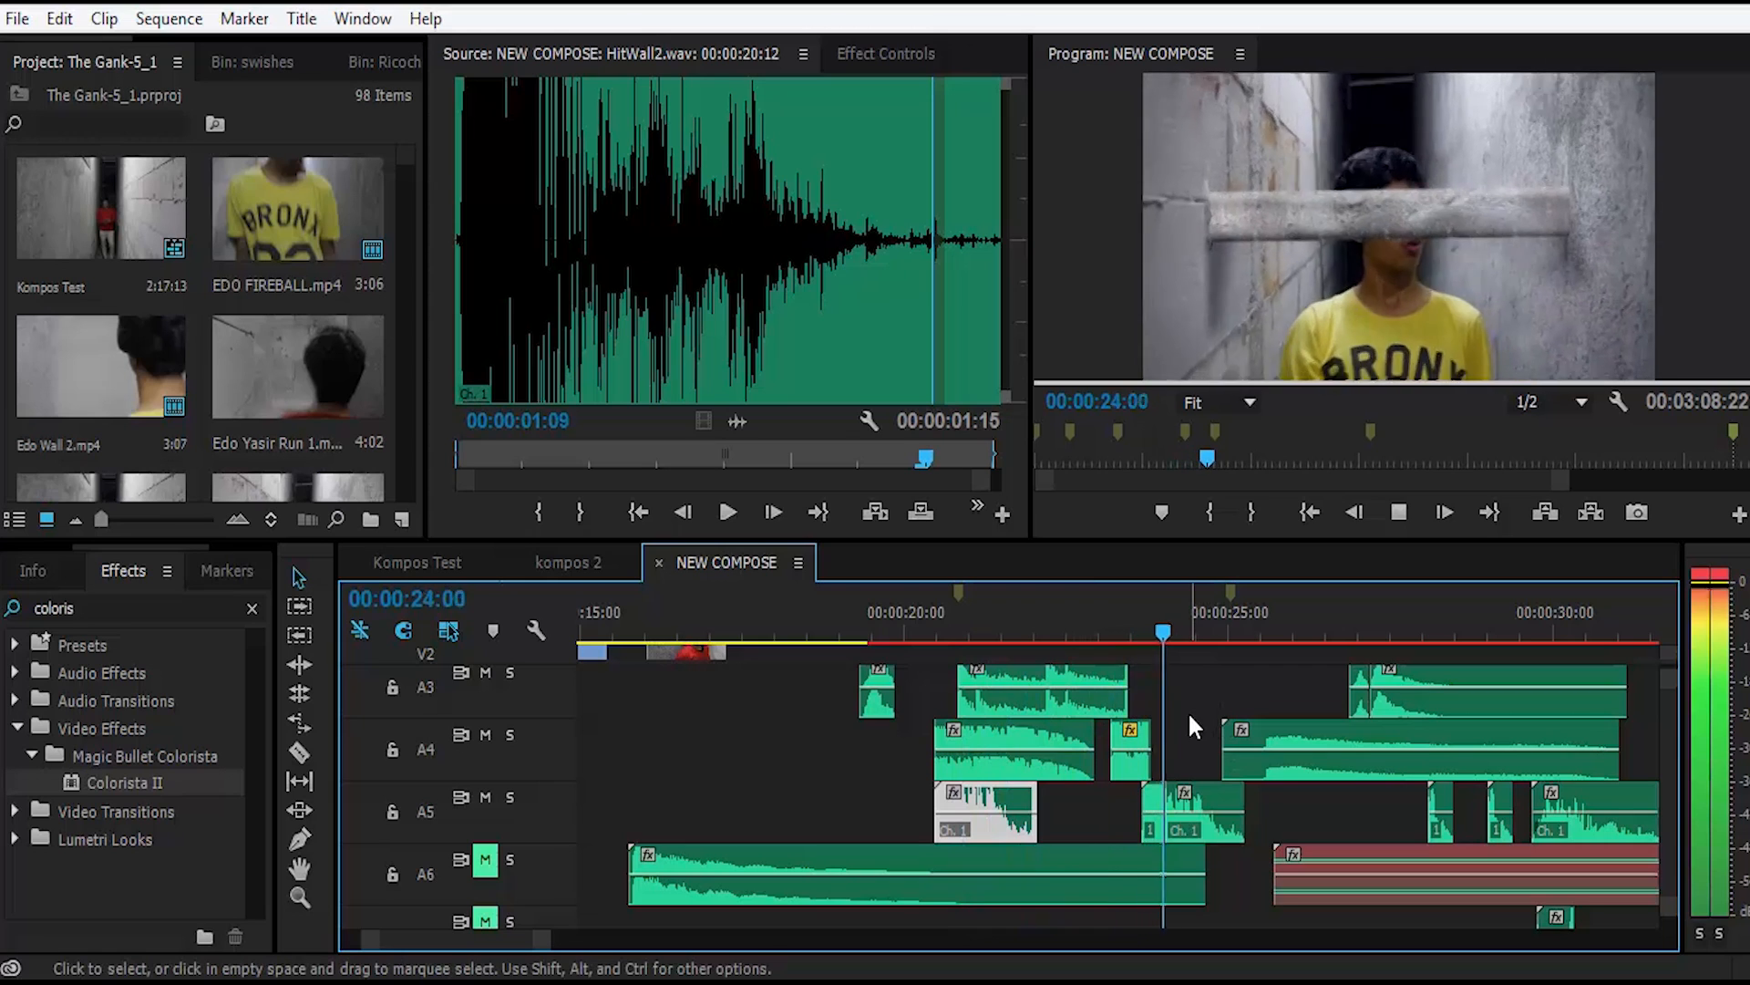
key(space)
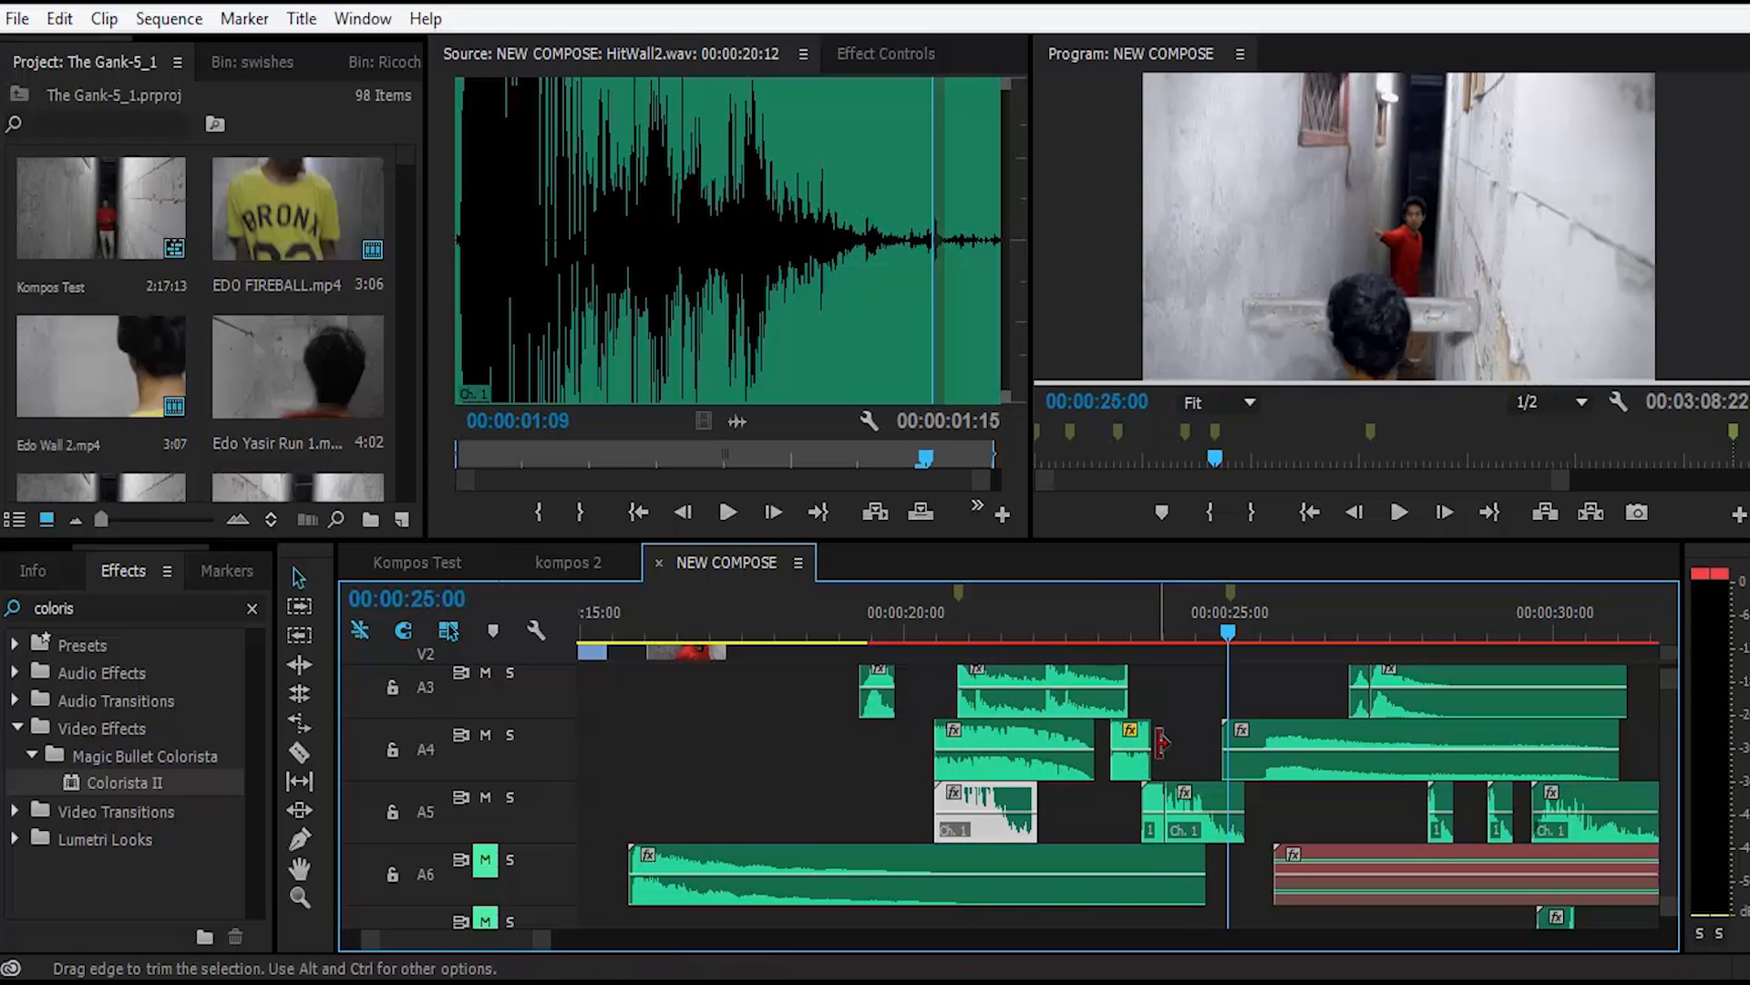
Step: Play the fight section from 00:00:46:10 to 00:00:54:05 with the effect tracks muted, and return the playhead to 00:00:46:07
scroll(1162, 742, down, 3)
scroll(1167, 750, down, 3)
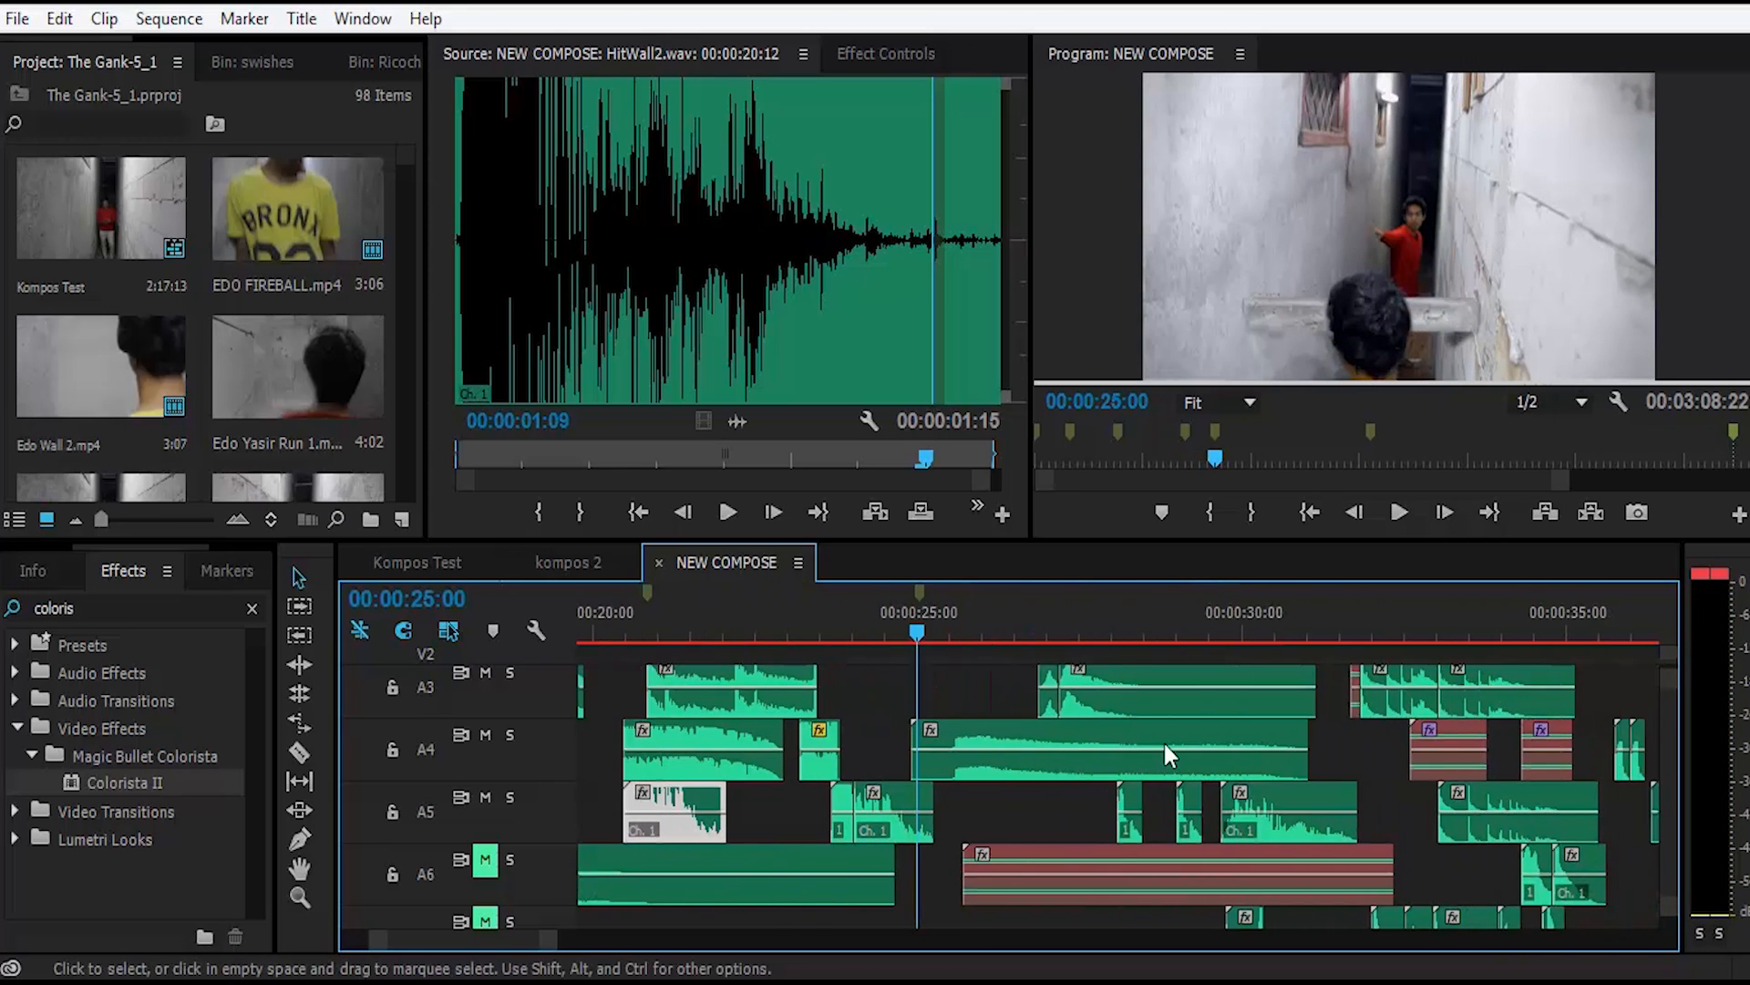
scroll(1249, 740, down, 1)
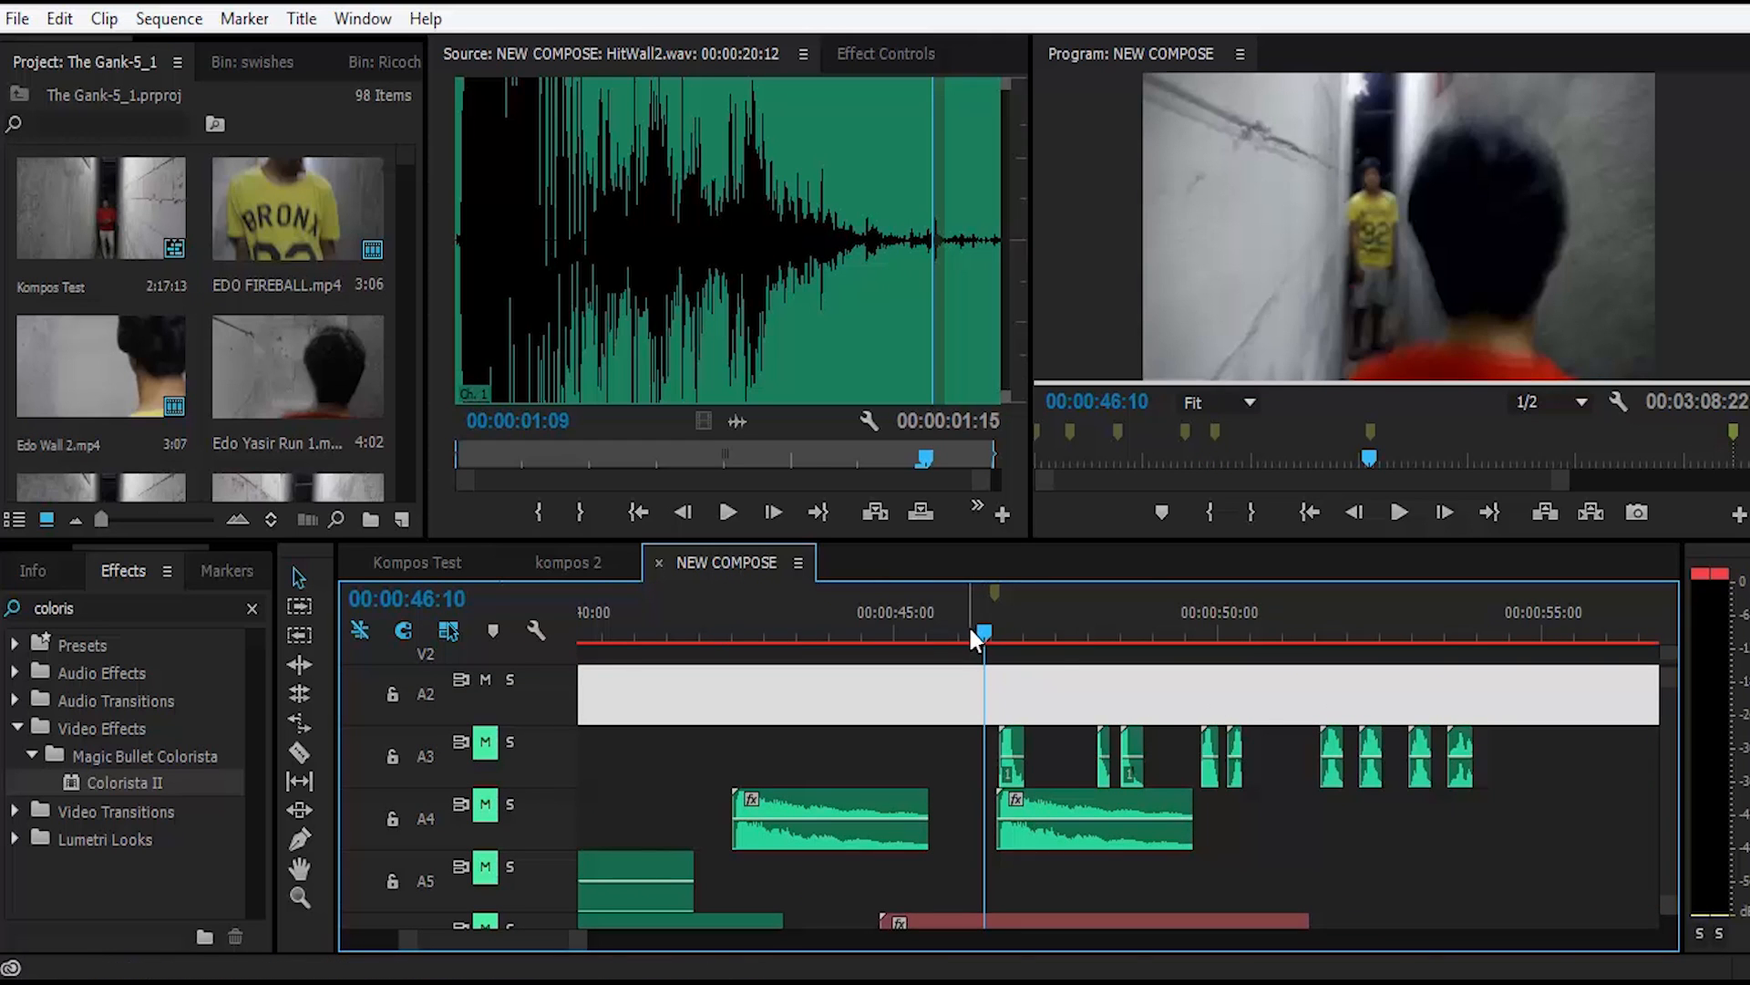
key(space)
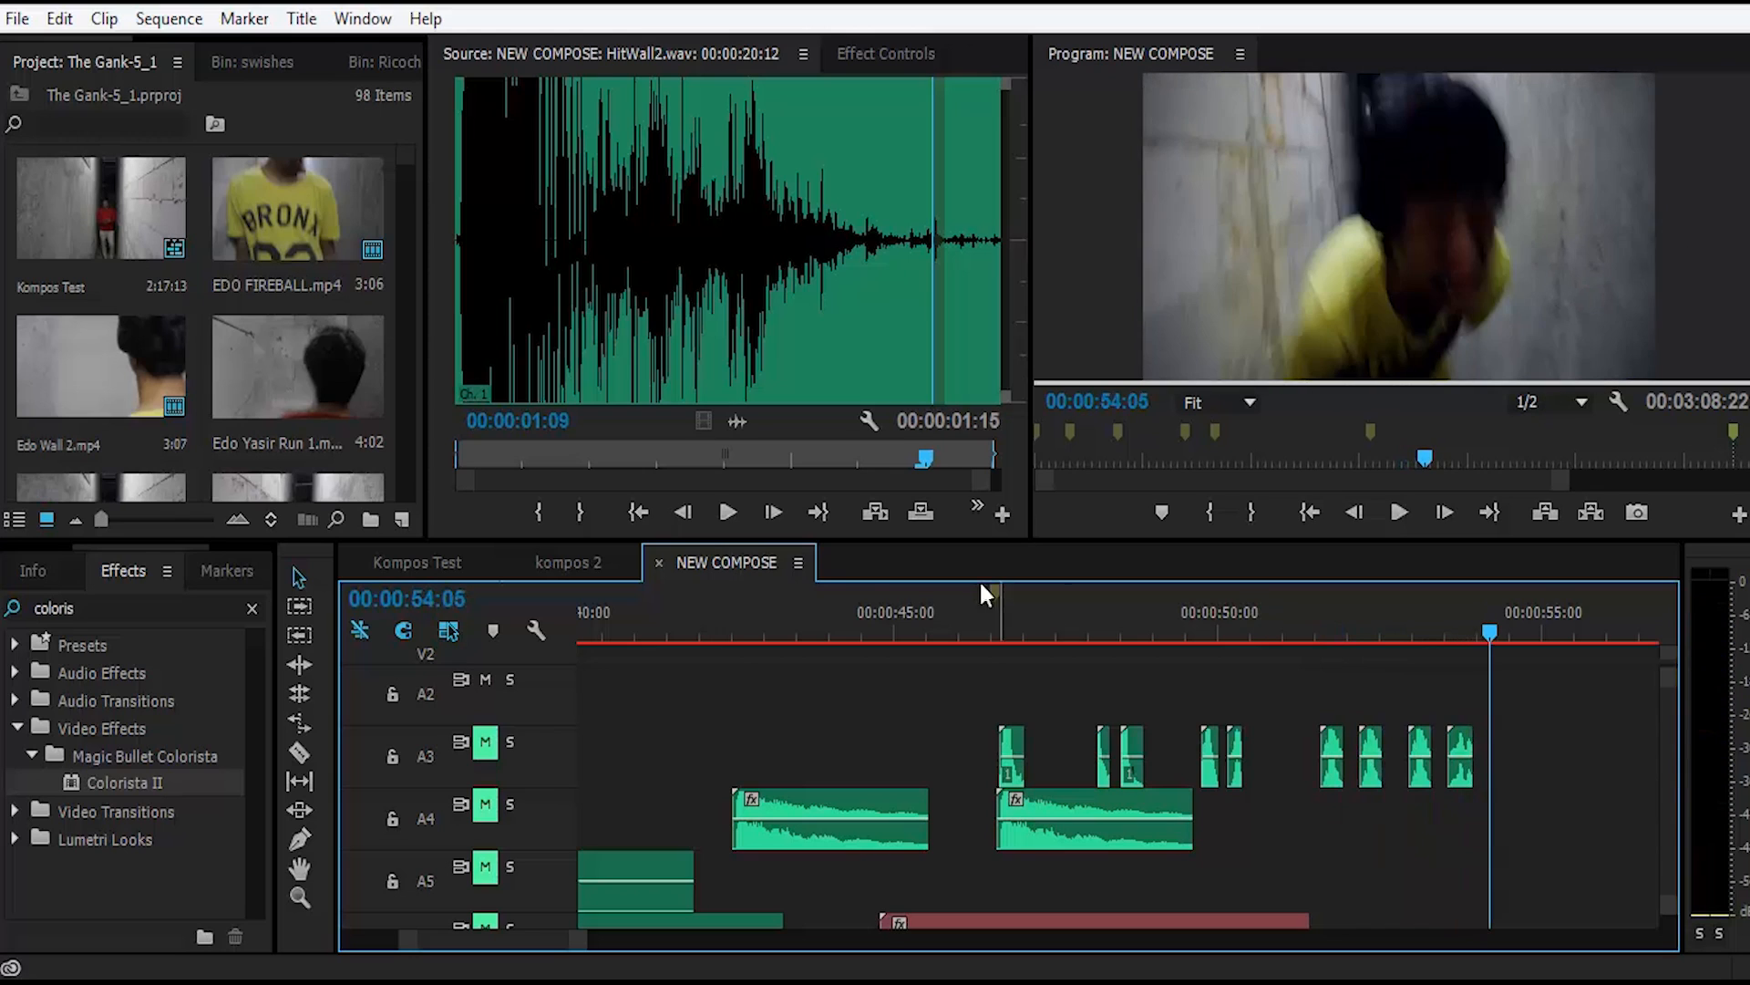
click(978, 631)
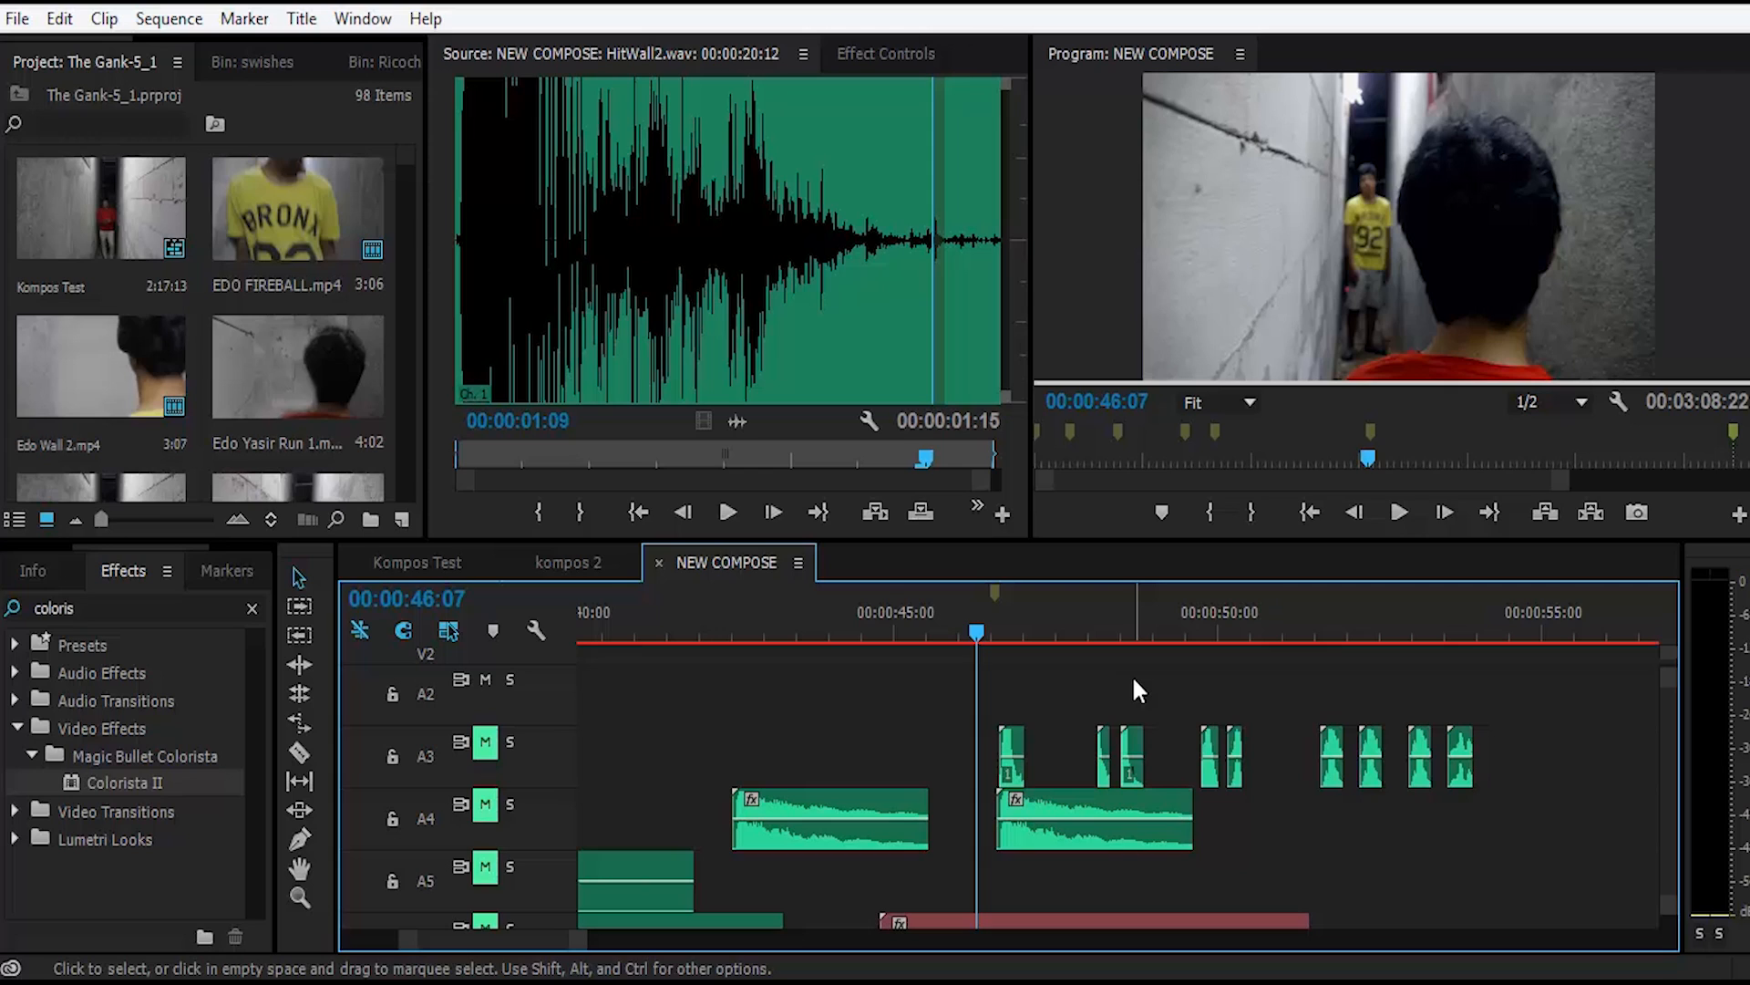
Step: Audition the punch_01.wav, kick_02.wav and fist_swing_02.wav clips on track A3
double_click(1012, 741)
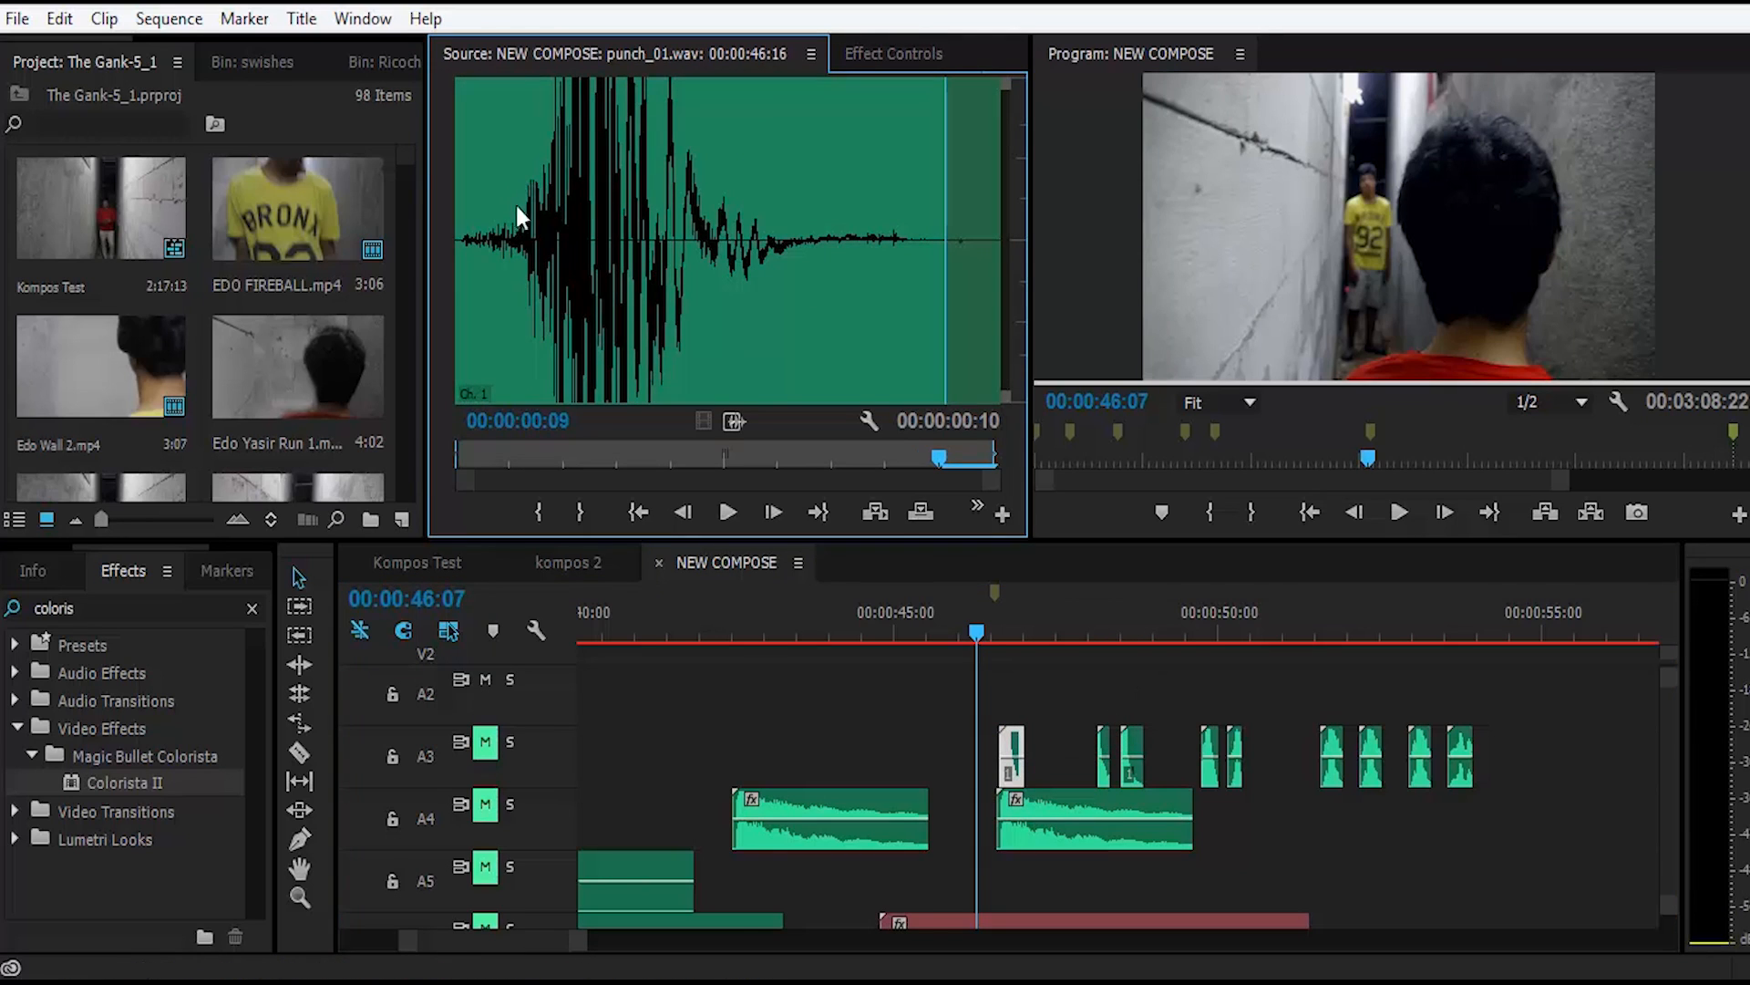
key(space)
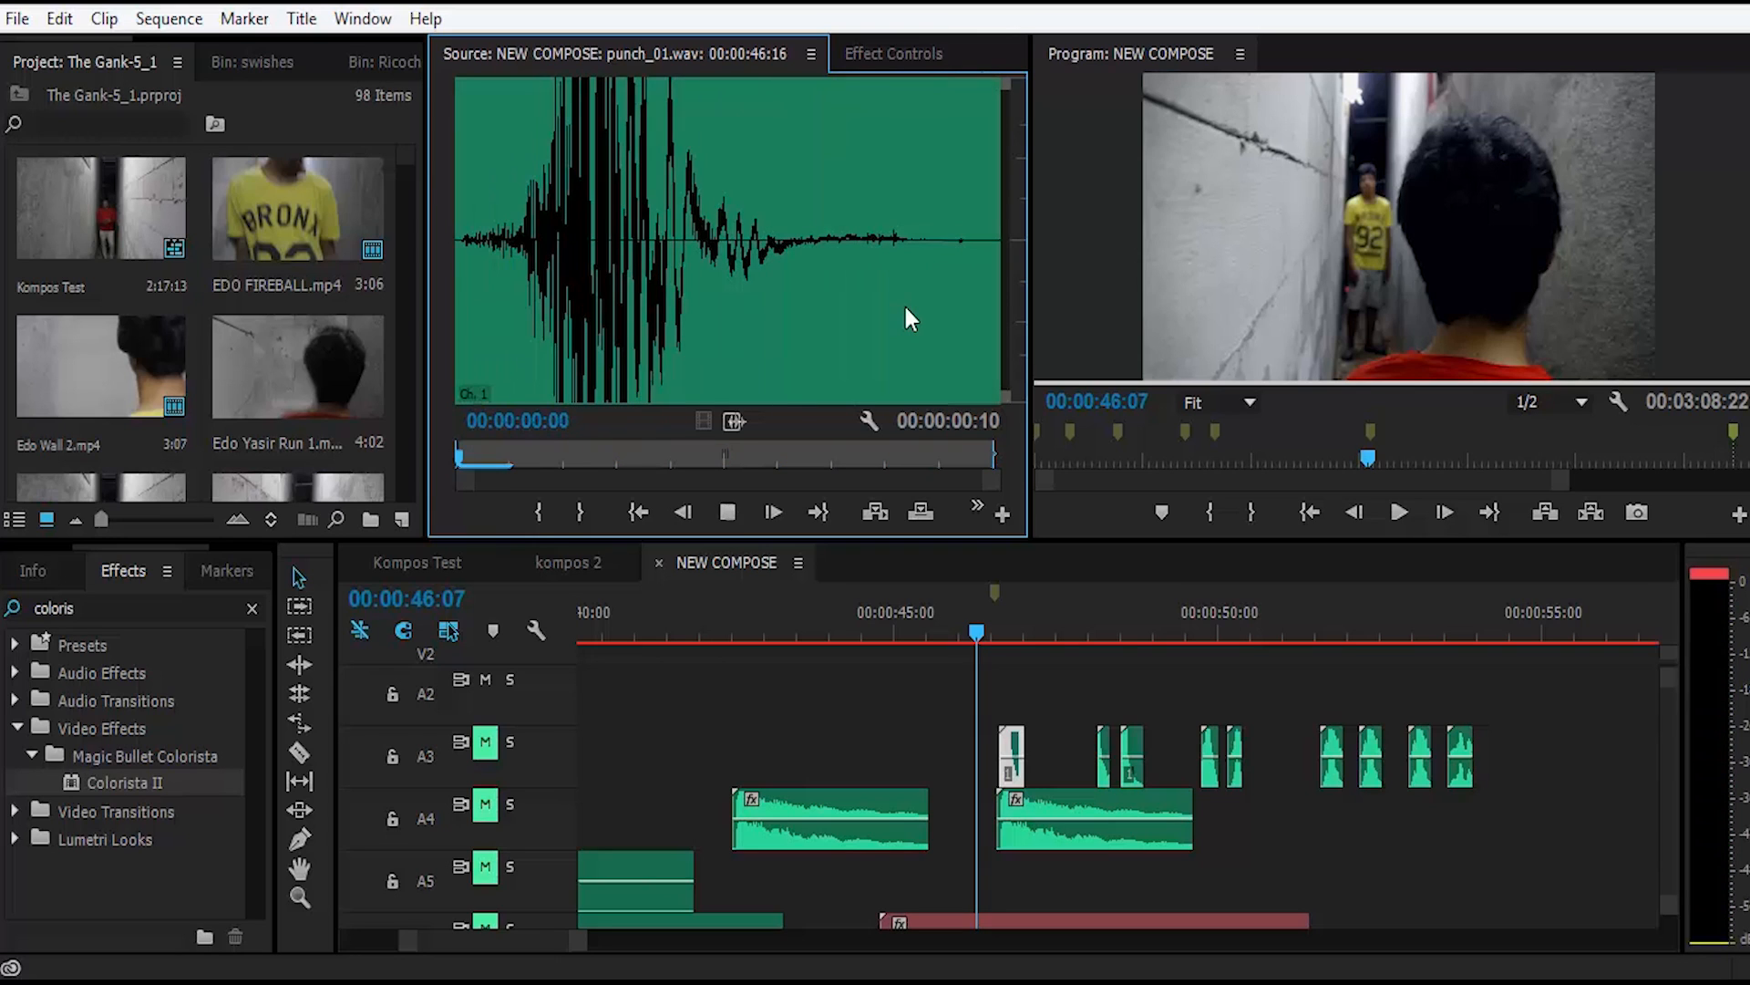
double_click(1107, 750)
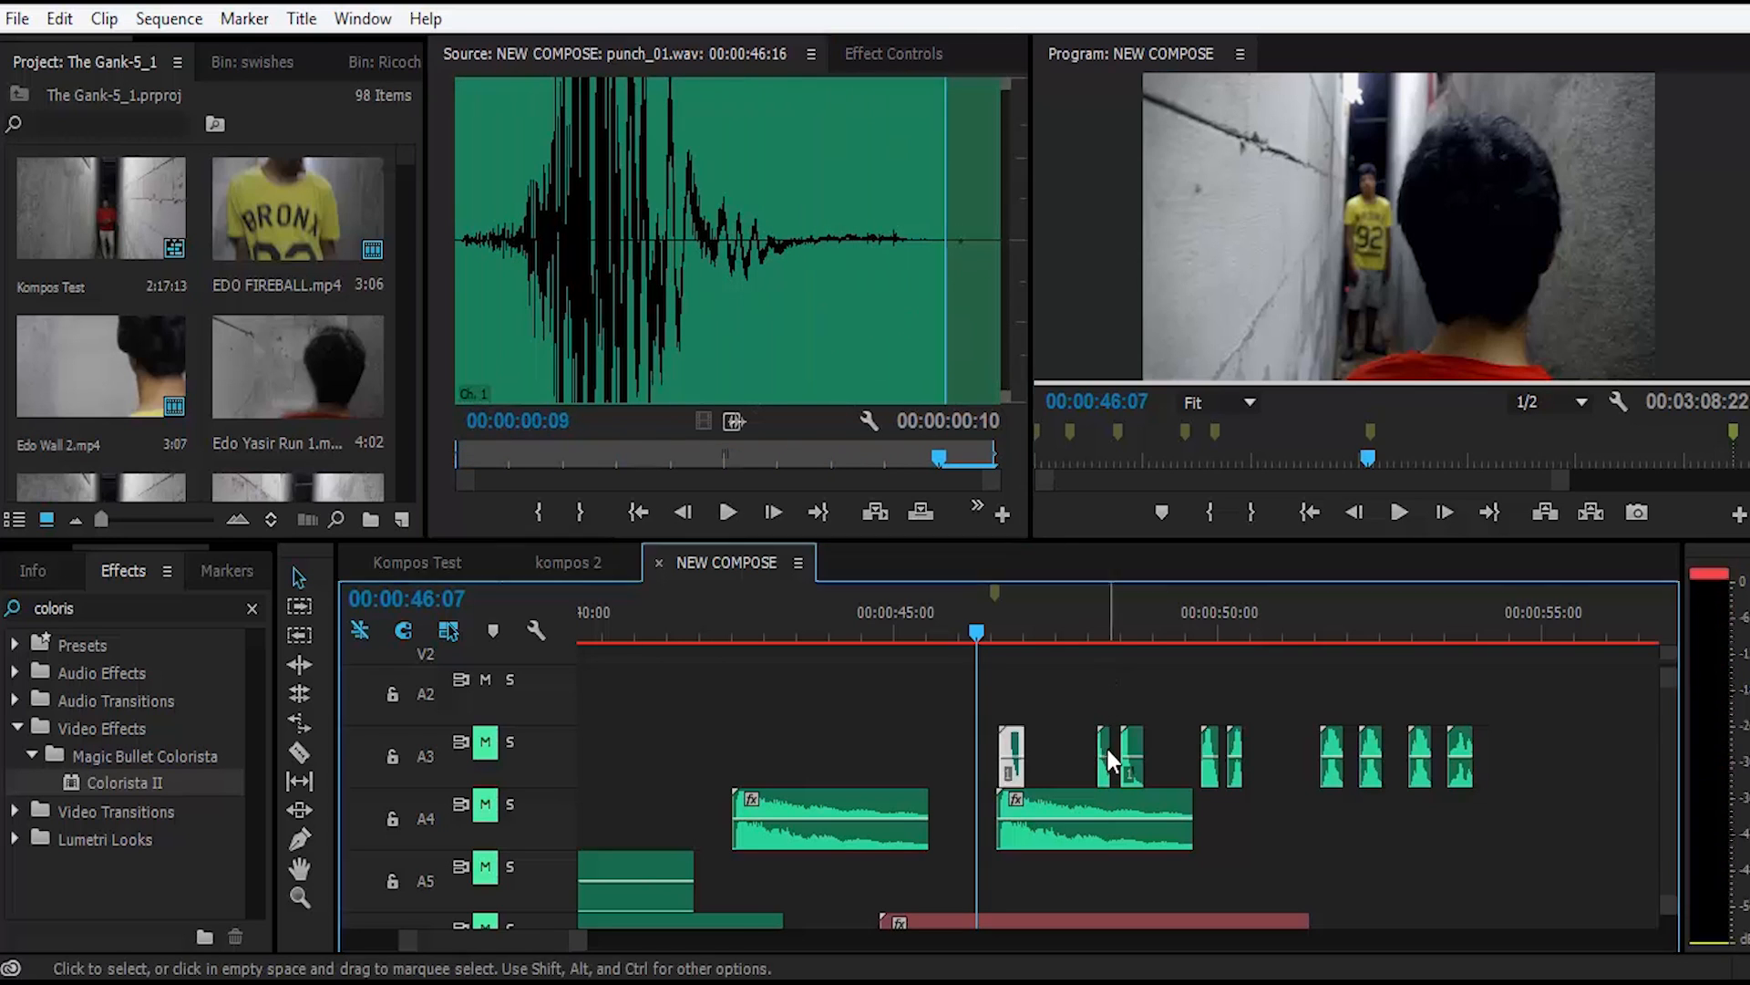
double_click(1132, 742)
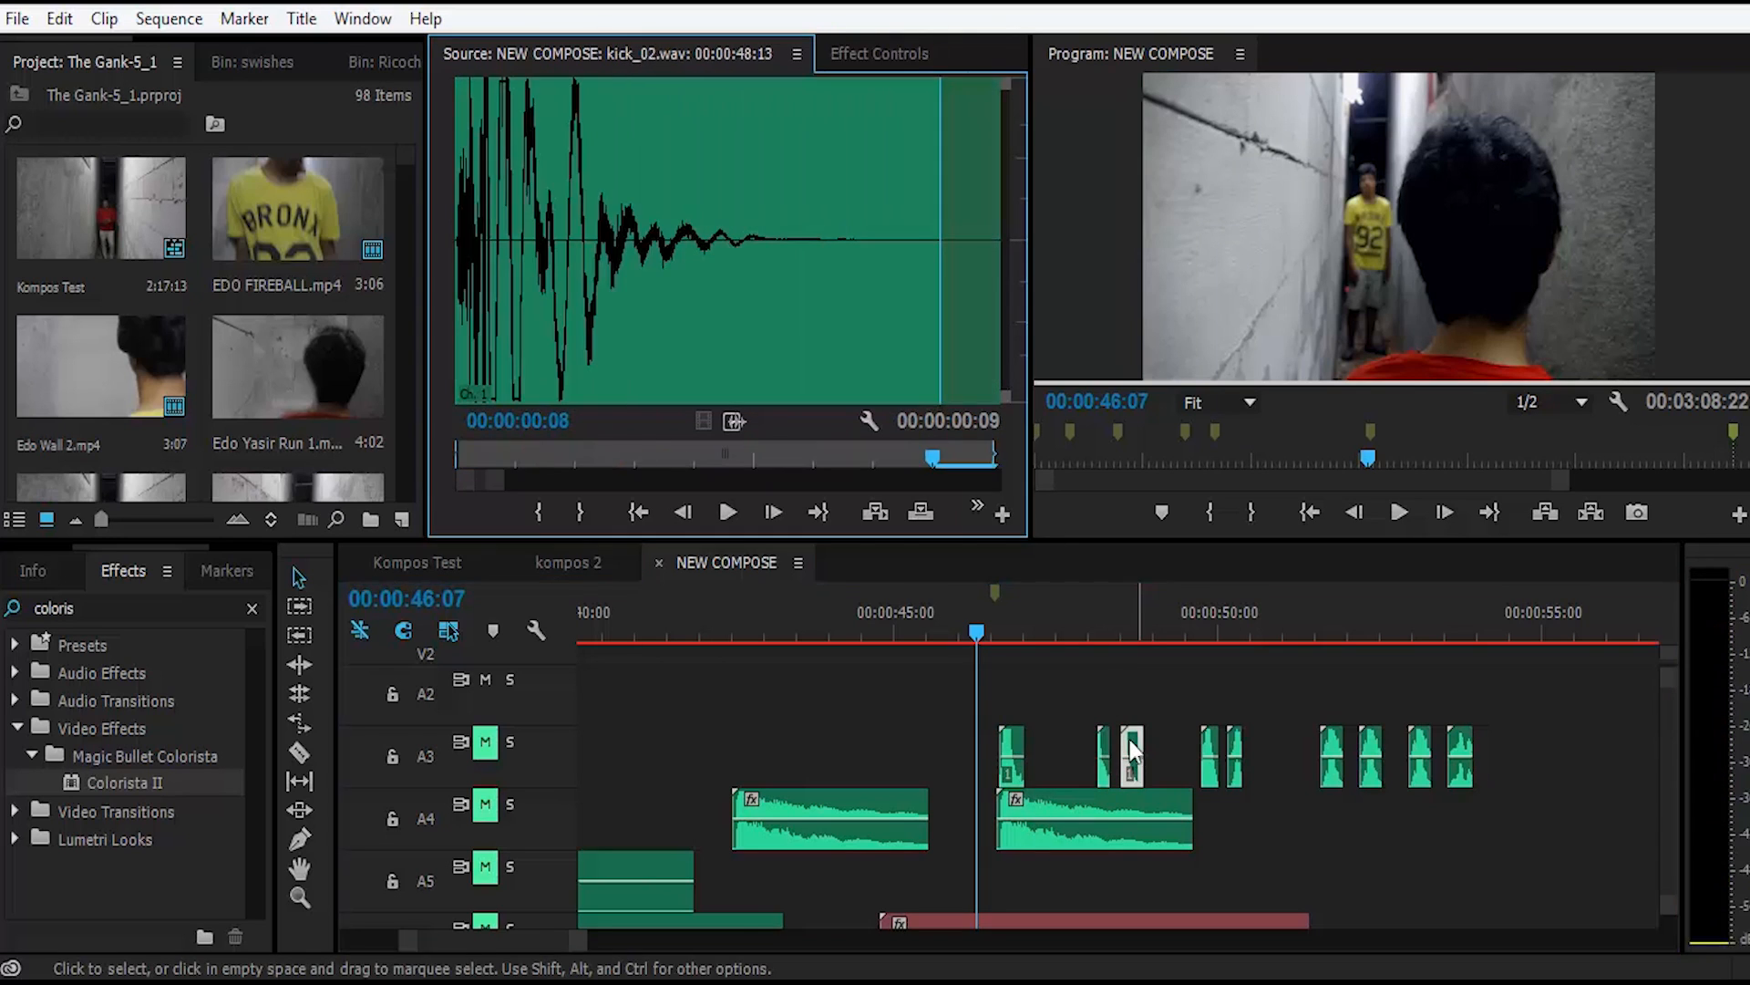
key(space)
mouse_move(1213, 742)
double_click(1213, 742)
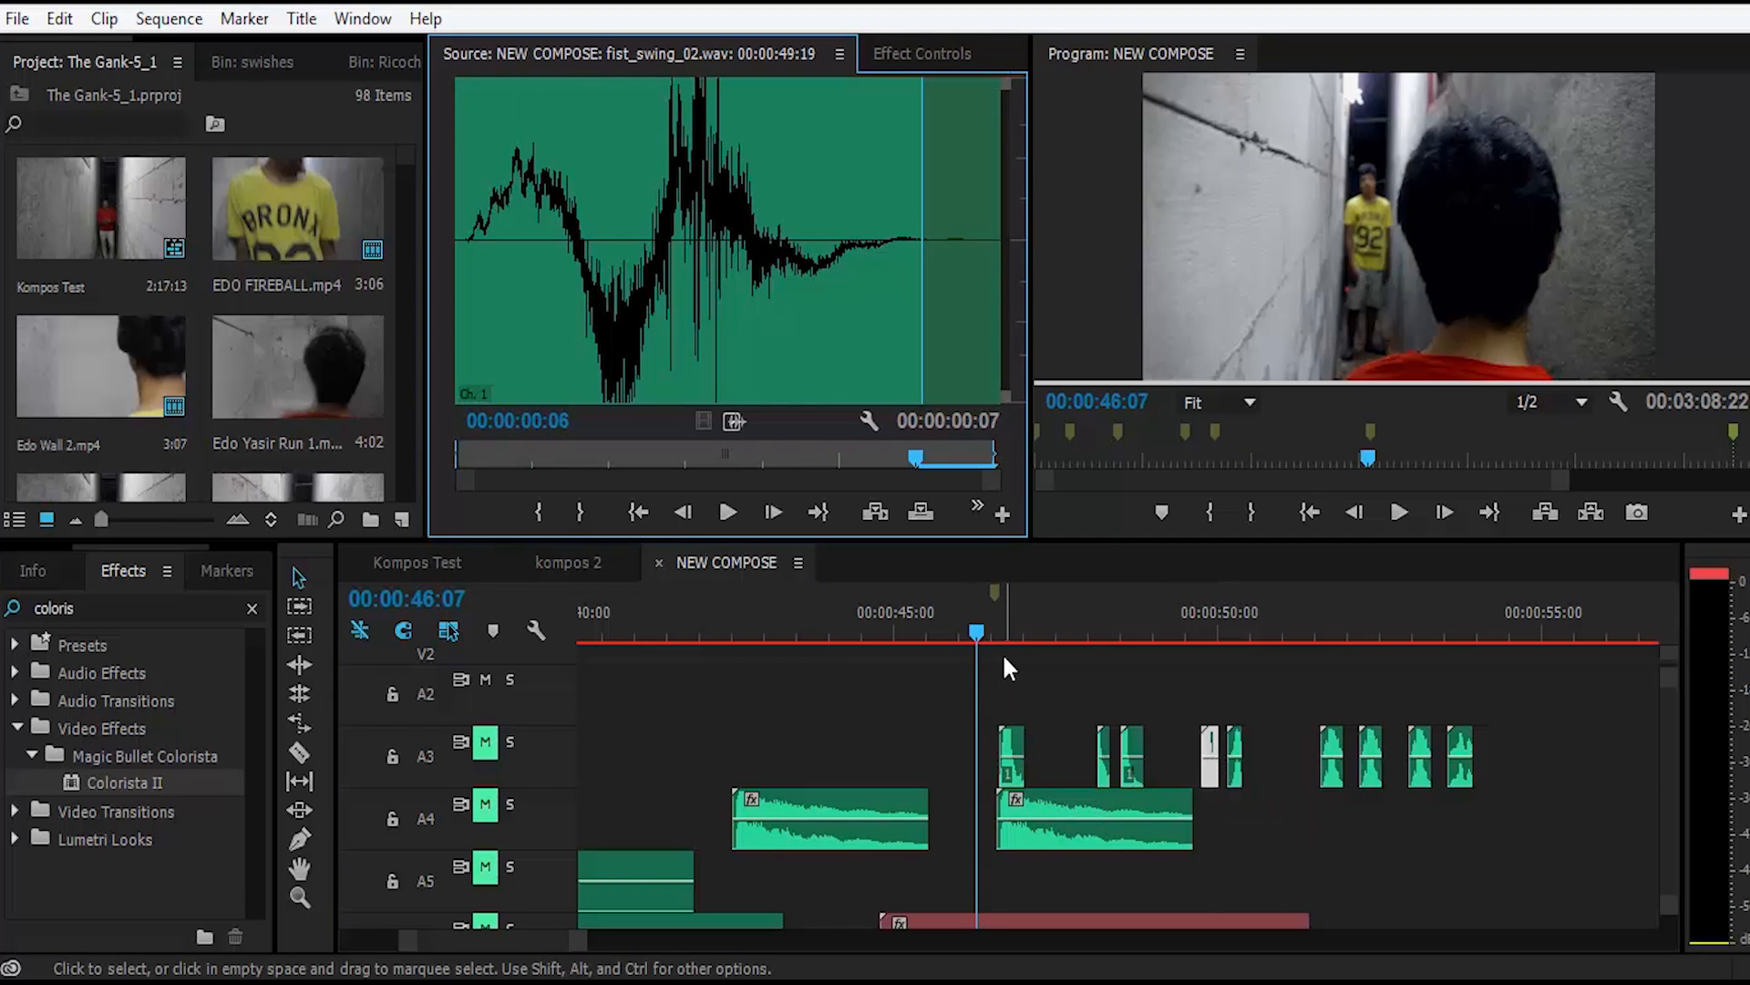
Step: Audition the opening of the Single-Slam8.wav clip on track A4 that starts at 00:00:46:15
double_click(1063, 803)
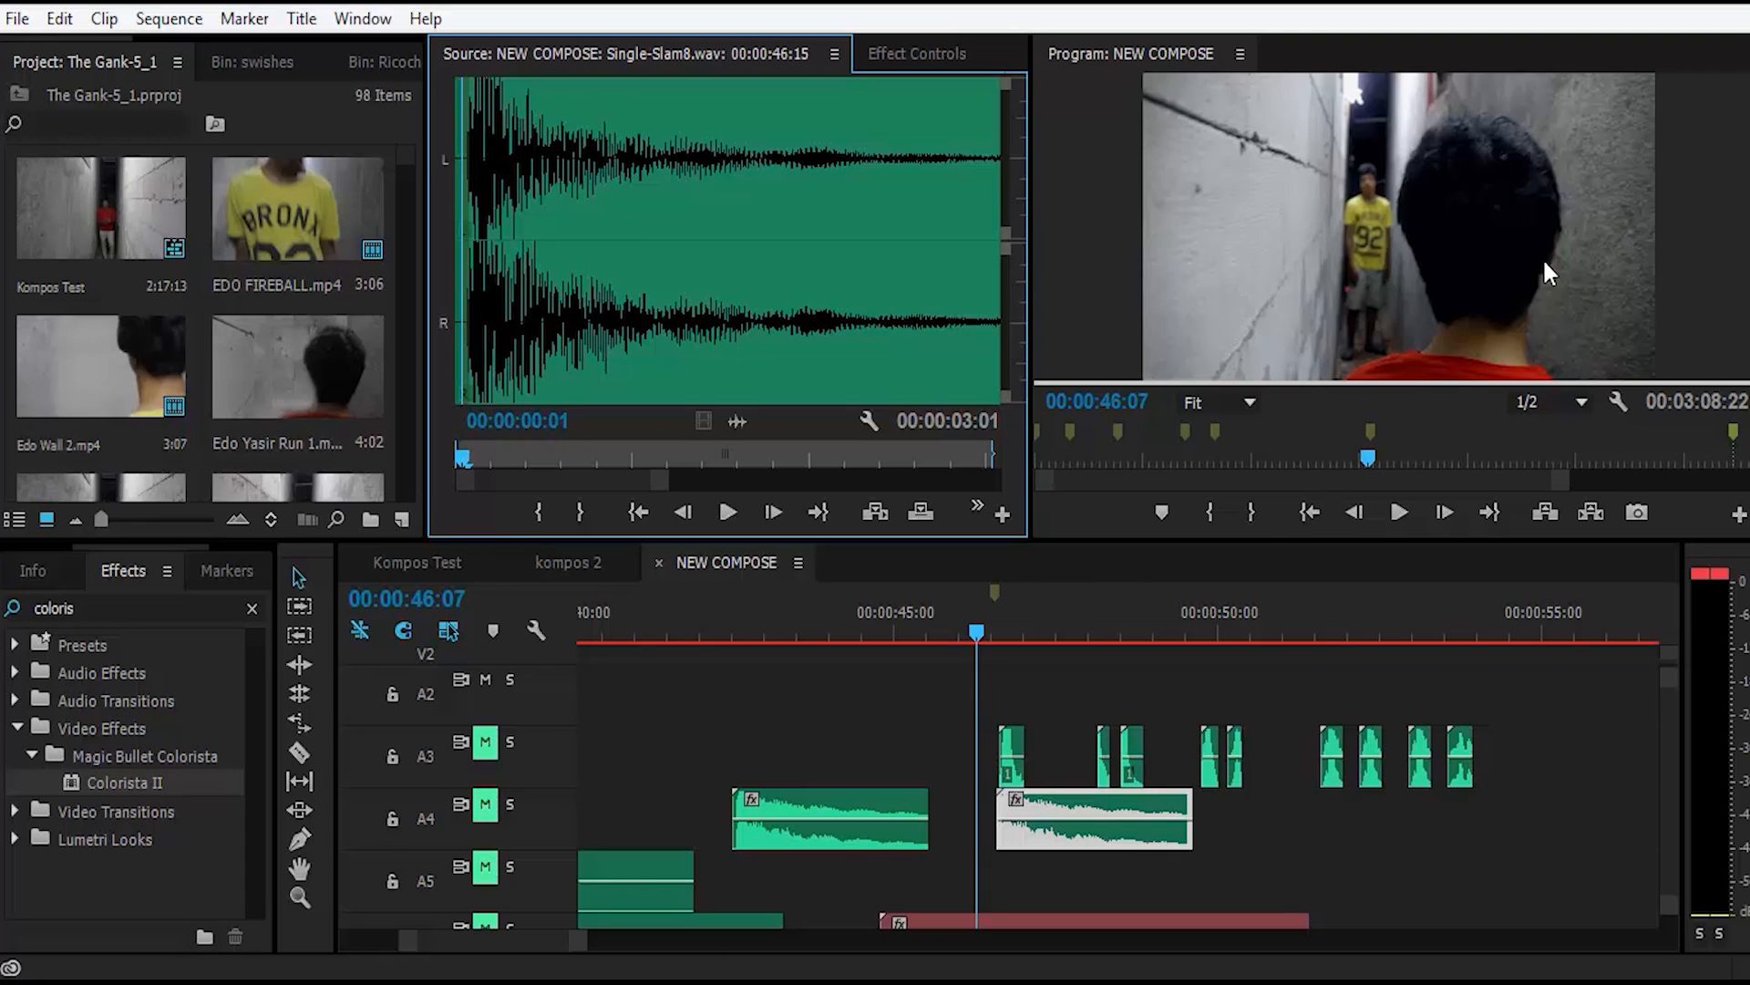
key(space)
Step: Unmute tracks A3 and A4 and play the fight section from 00:00:46:07 to 00:00:55:00 with those sounds
key(space)
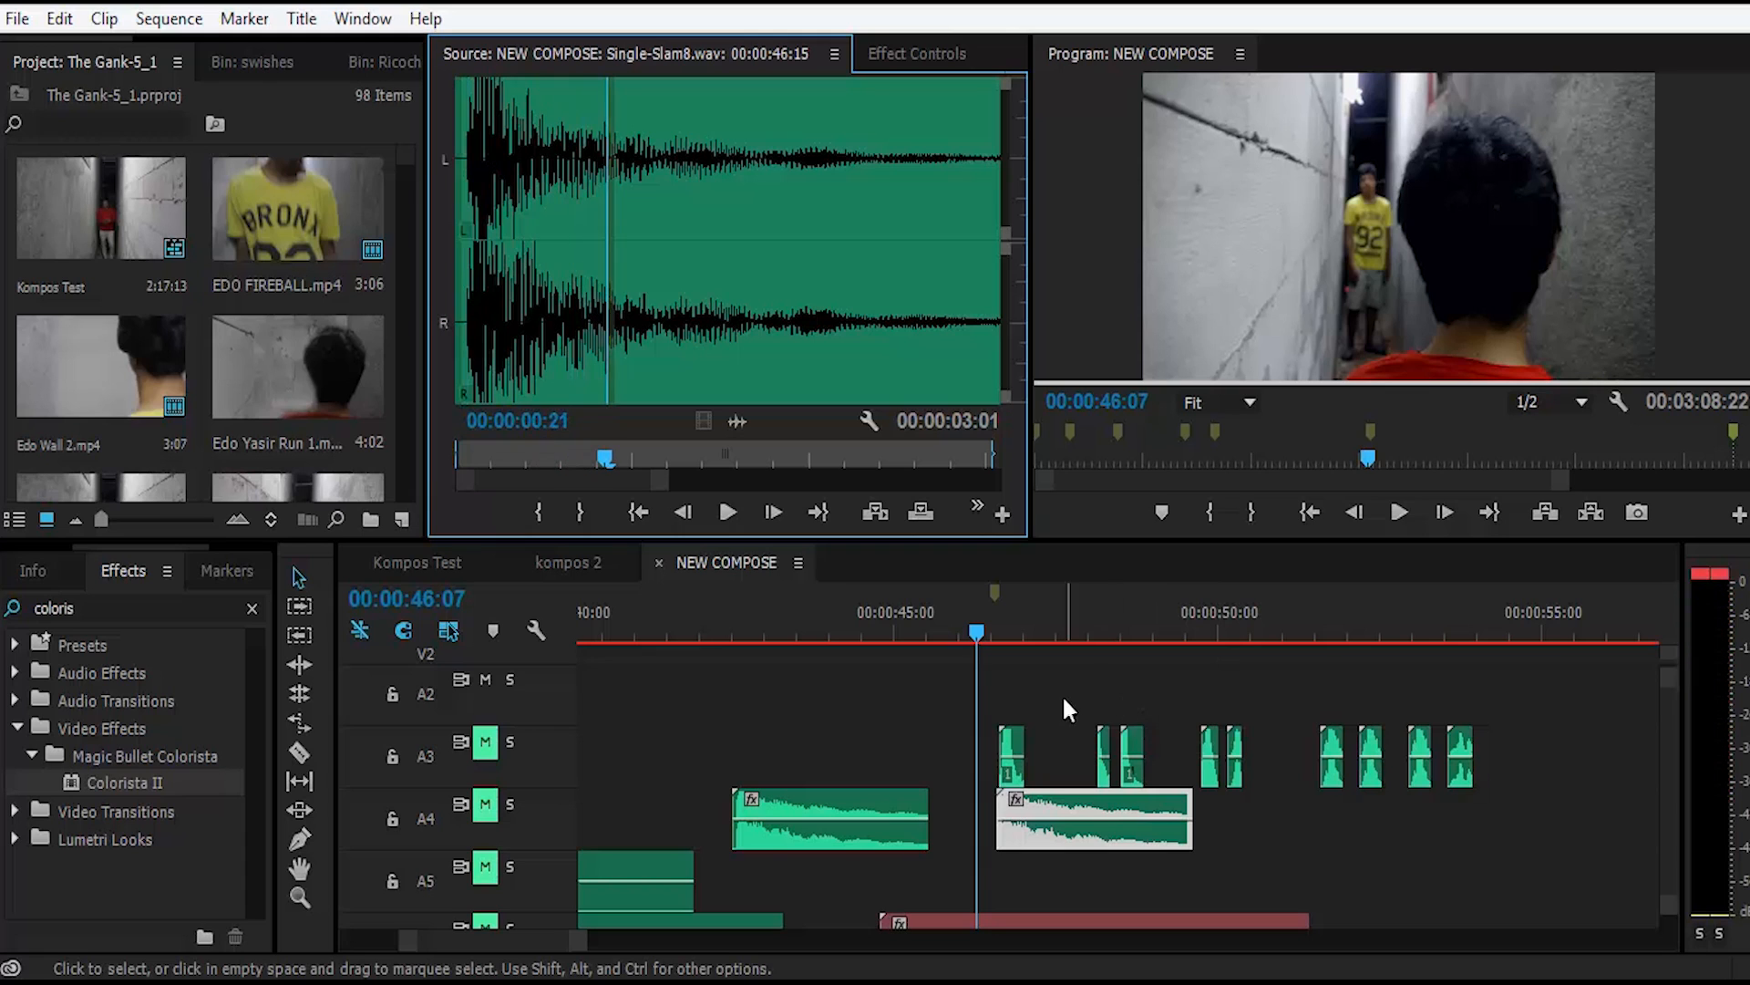
click(1068, 704)
click(485, 741)
click(485, 804)
key(space)
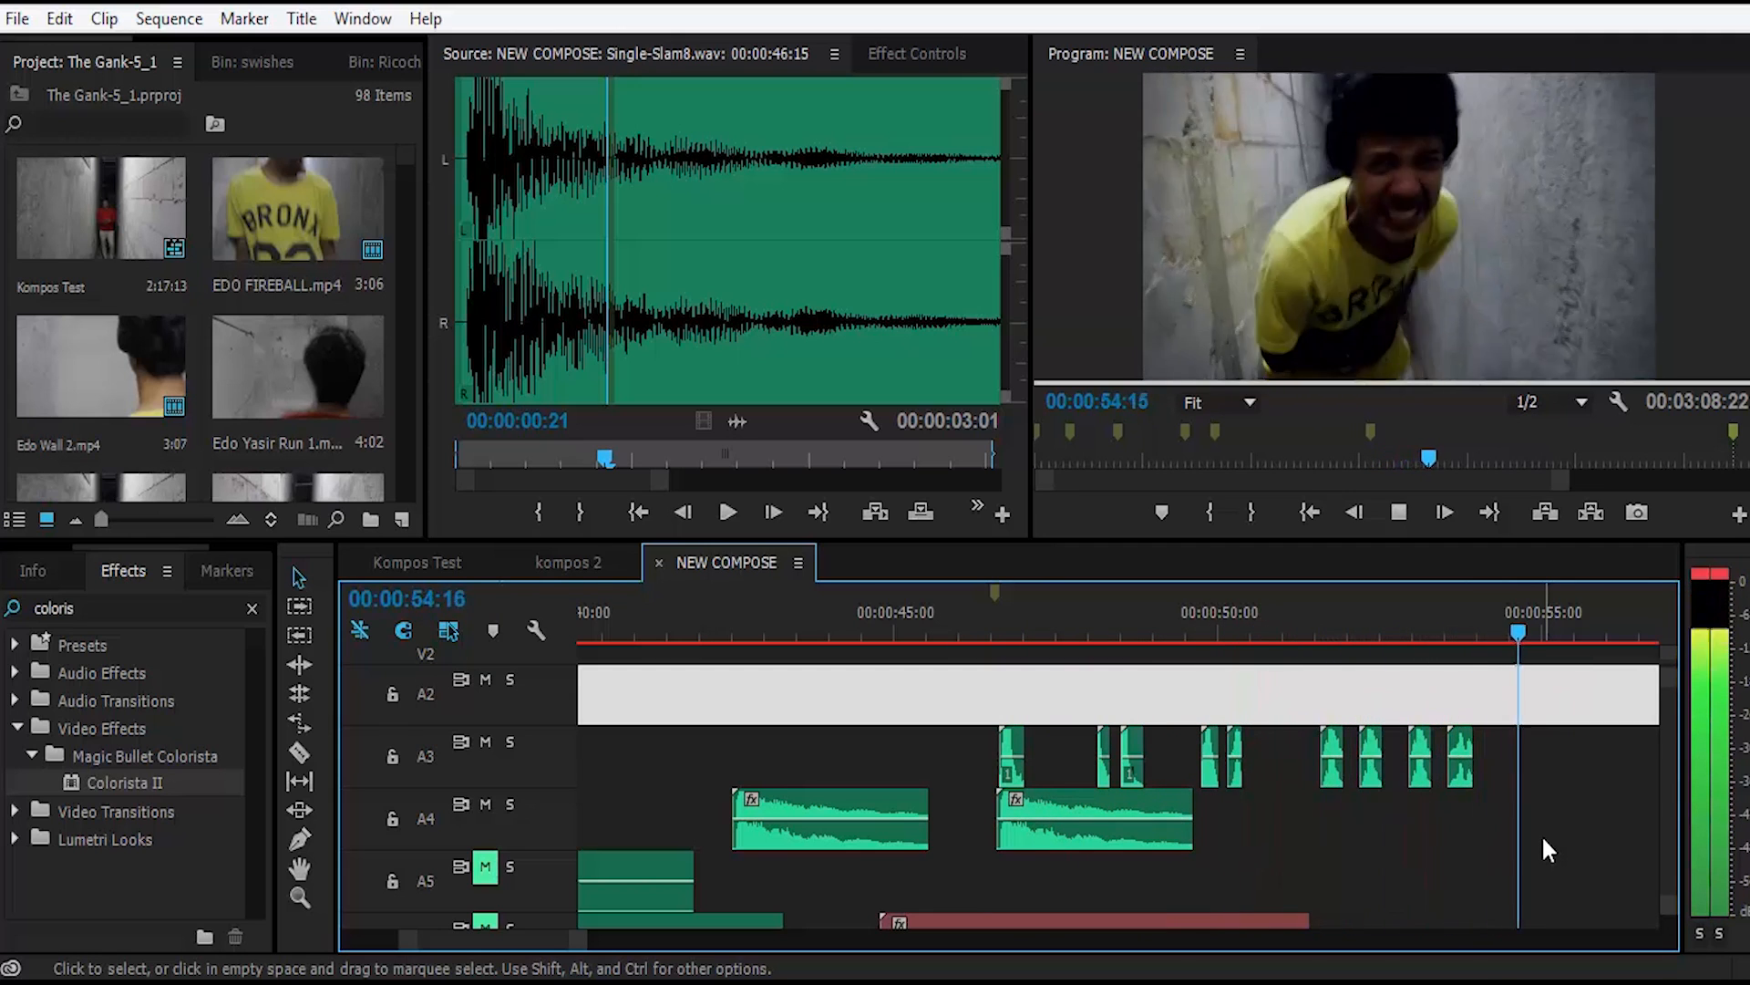
key(space)
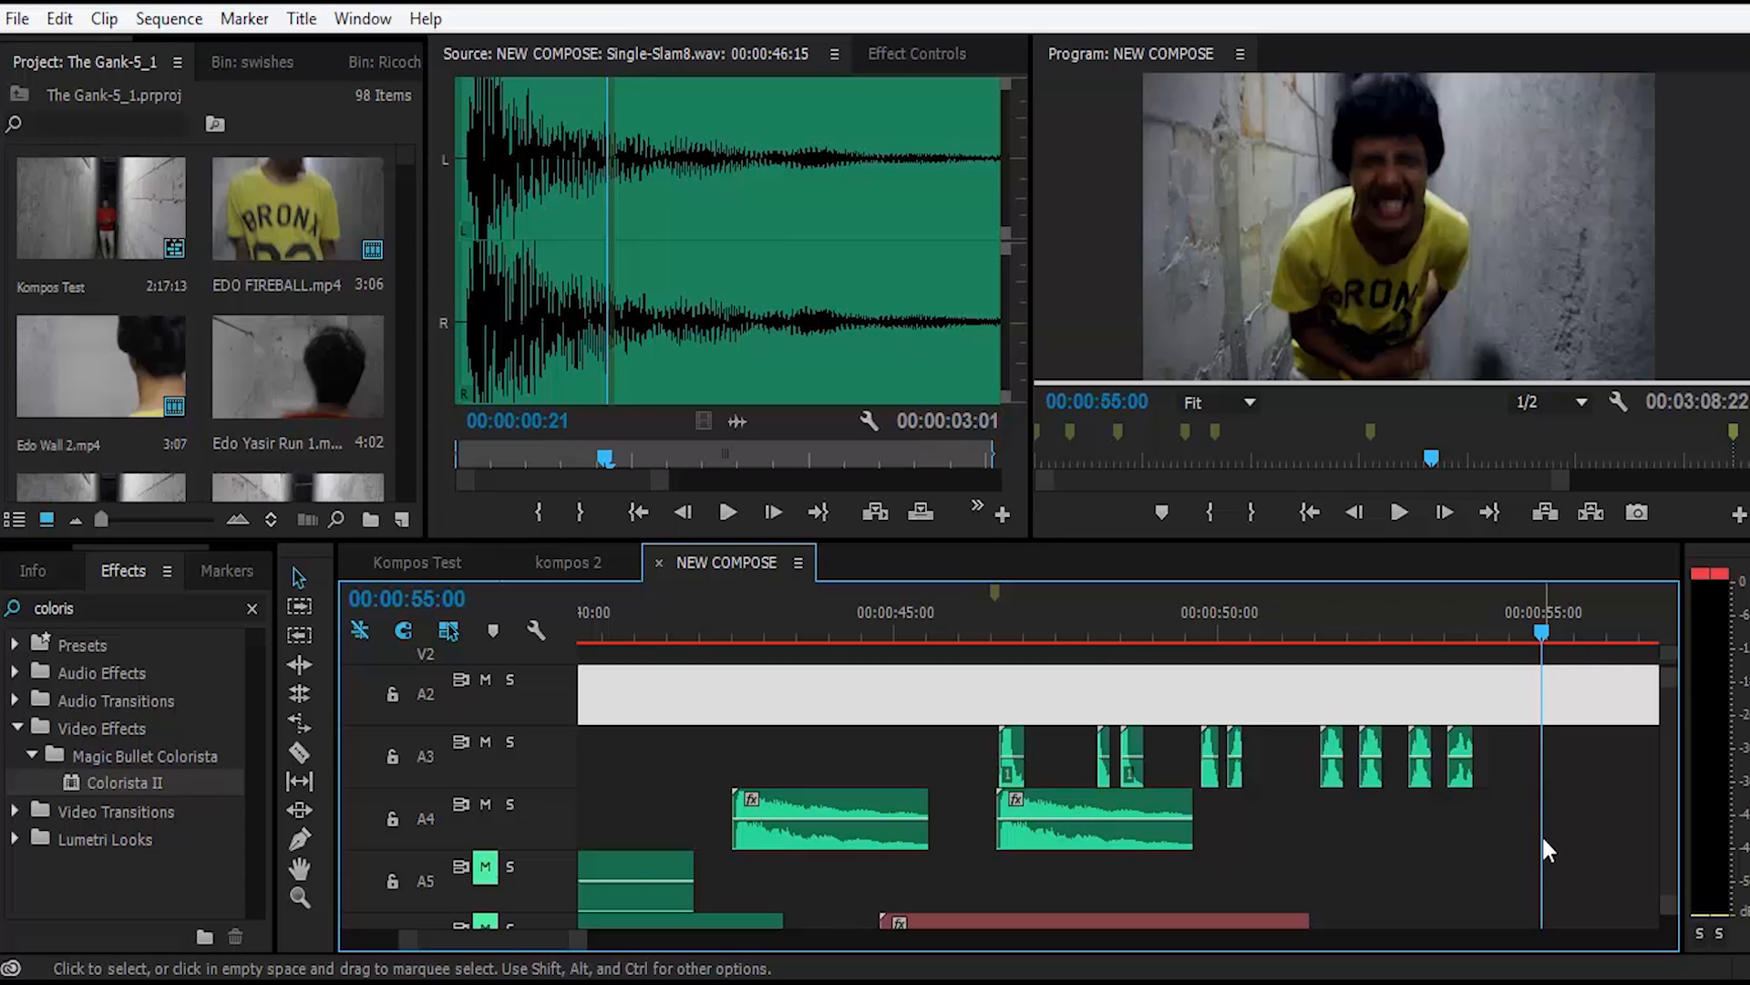
click(1518, 782)
scroll(1520, 788, down, 8)
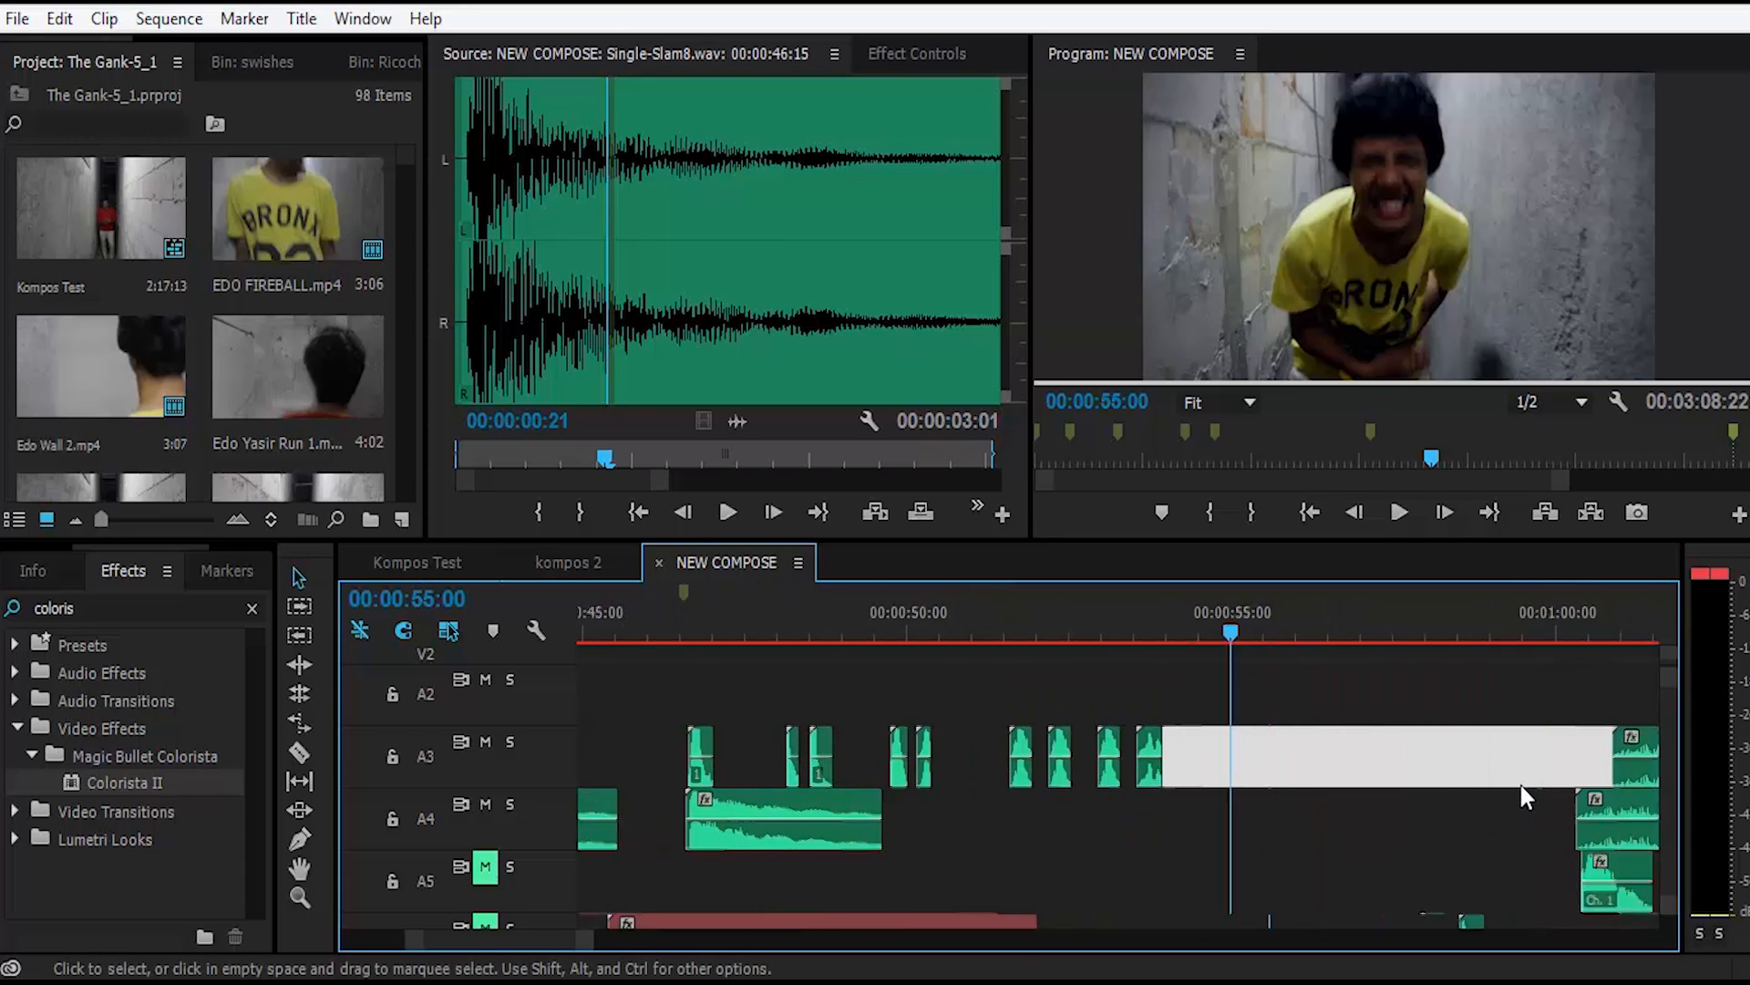
scroll(1383, 795, down, 3)
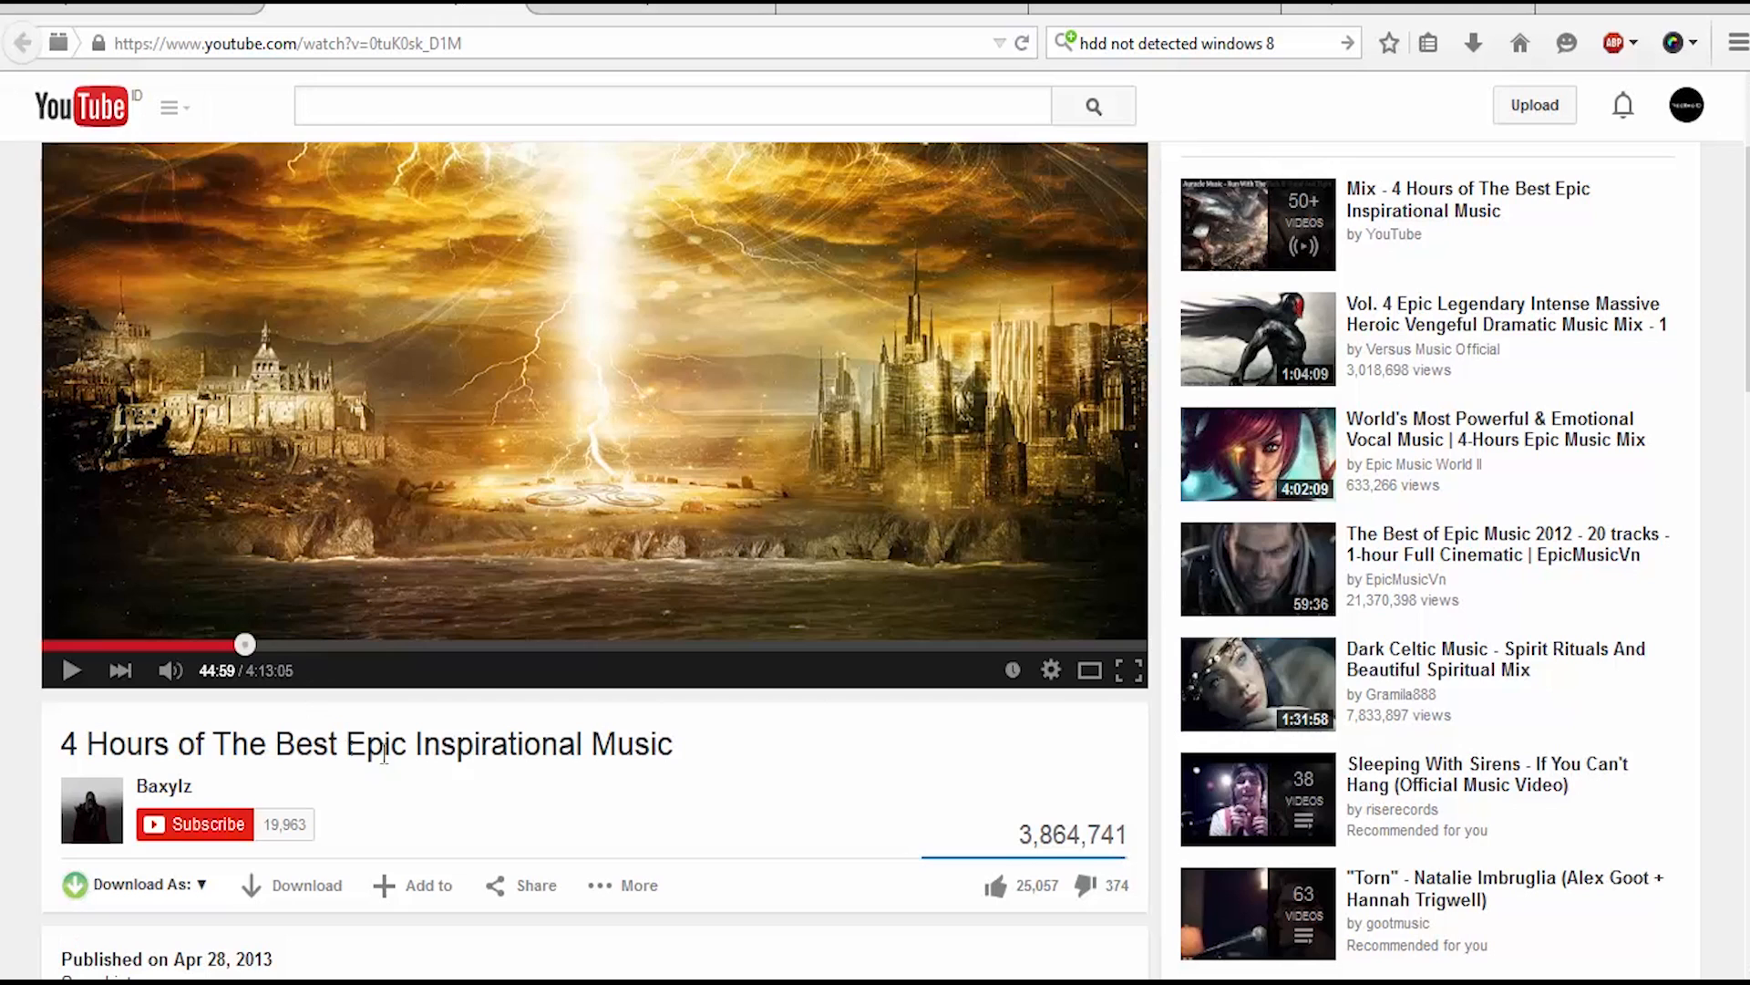
Step: Highlight "Epic Inspirational Music" in the title of the four-hour mix and play the video to sample that style
drag(347, 744, 696, 754)
click(741, 806)
click(716, 430)
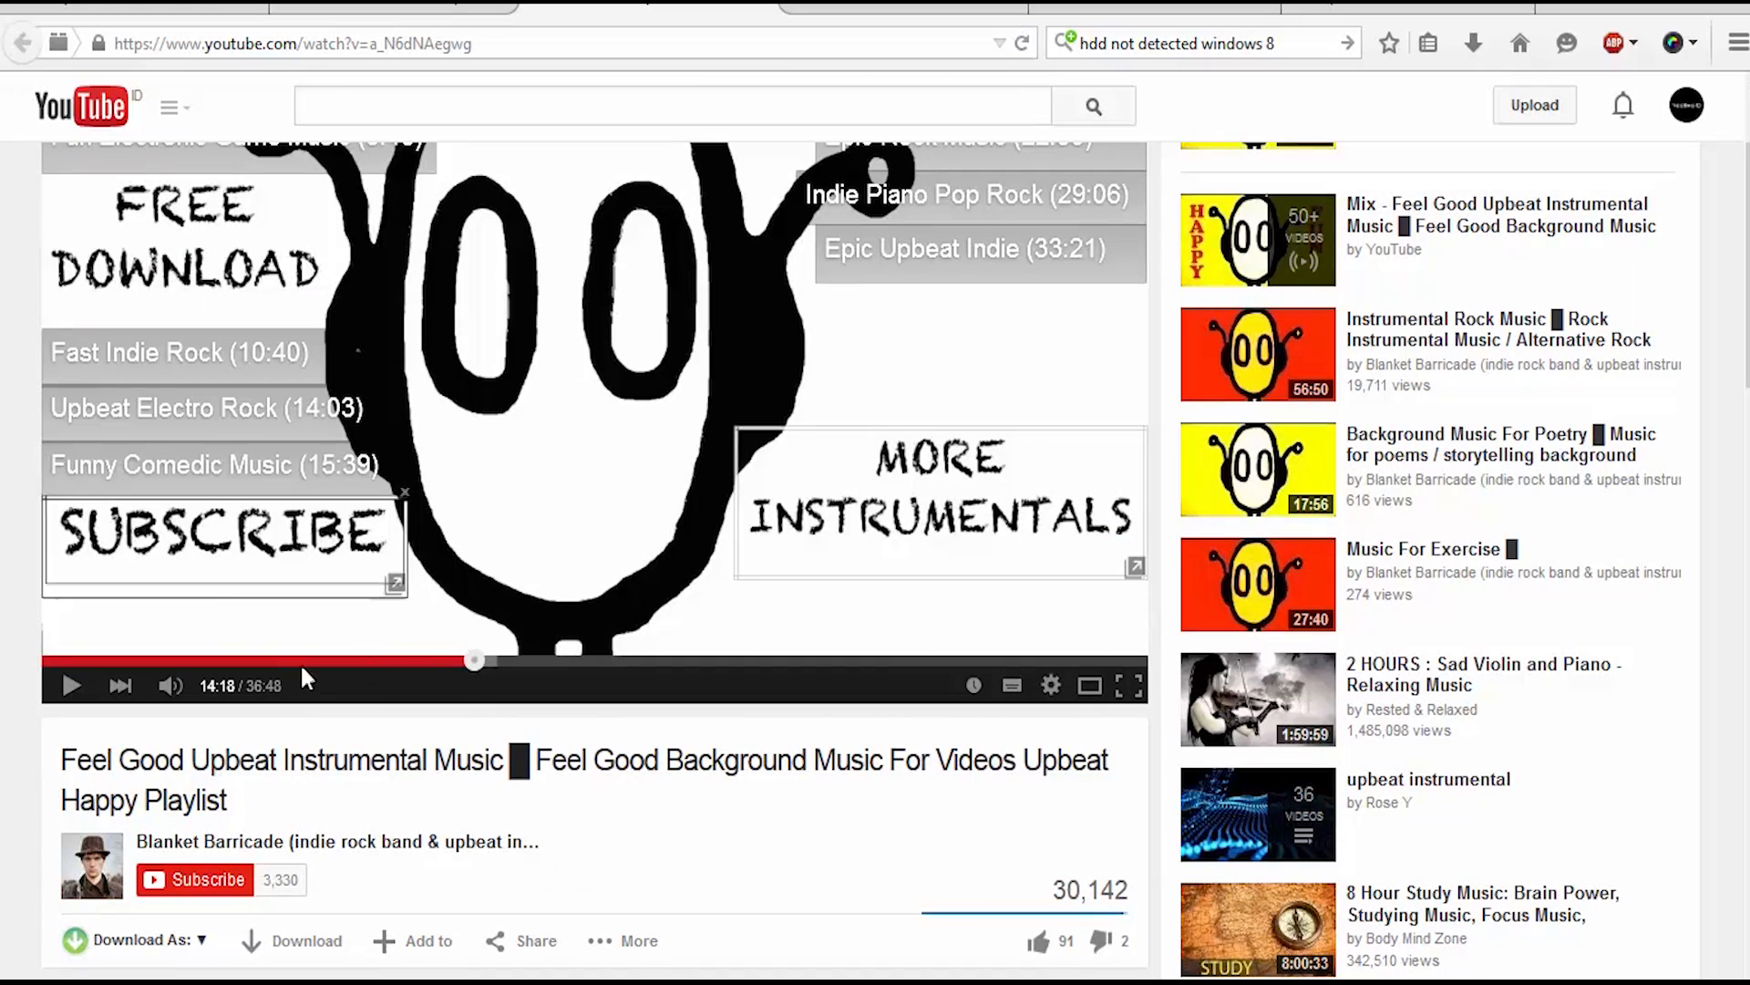
Step: Highlight "Upbeat Instrumental Music" in the video title, play a few seconds of the music and pause it
drag(194, 760, 503, 764)
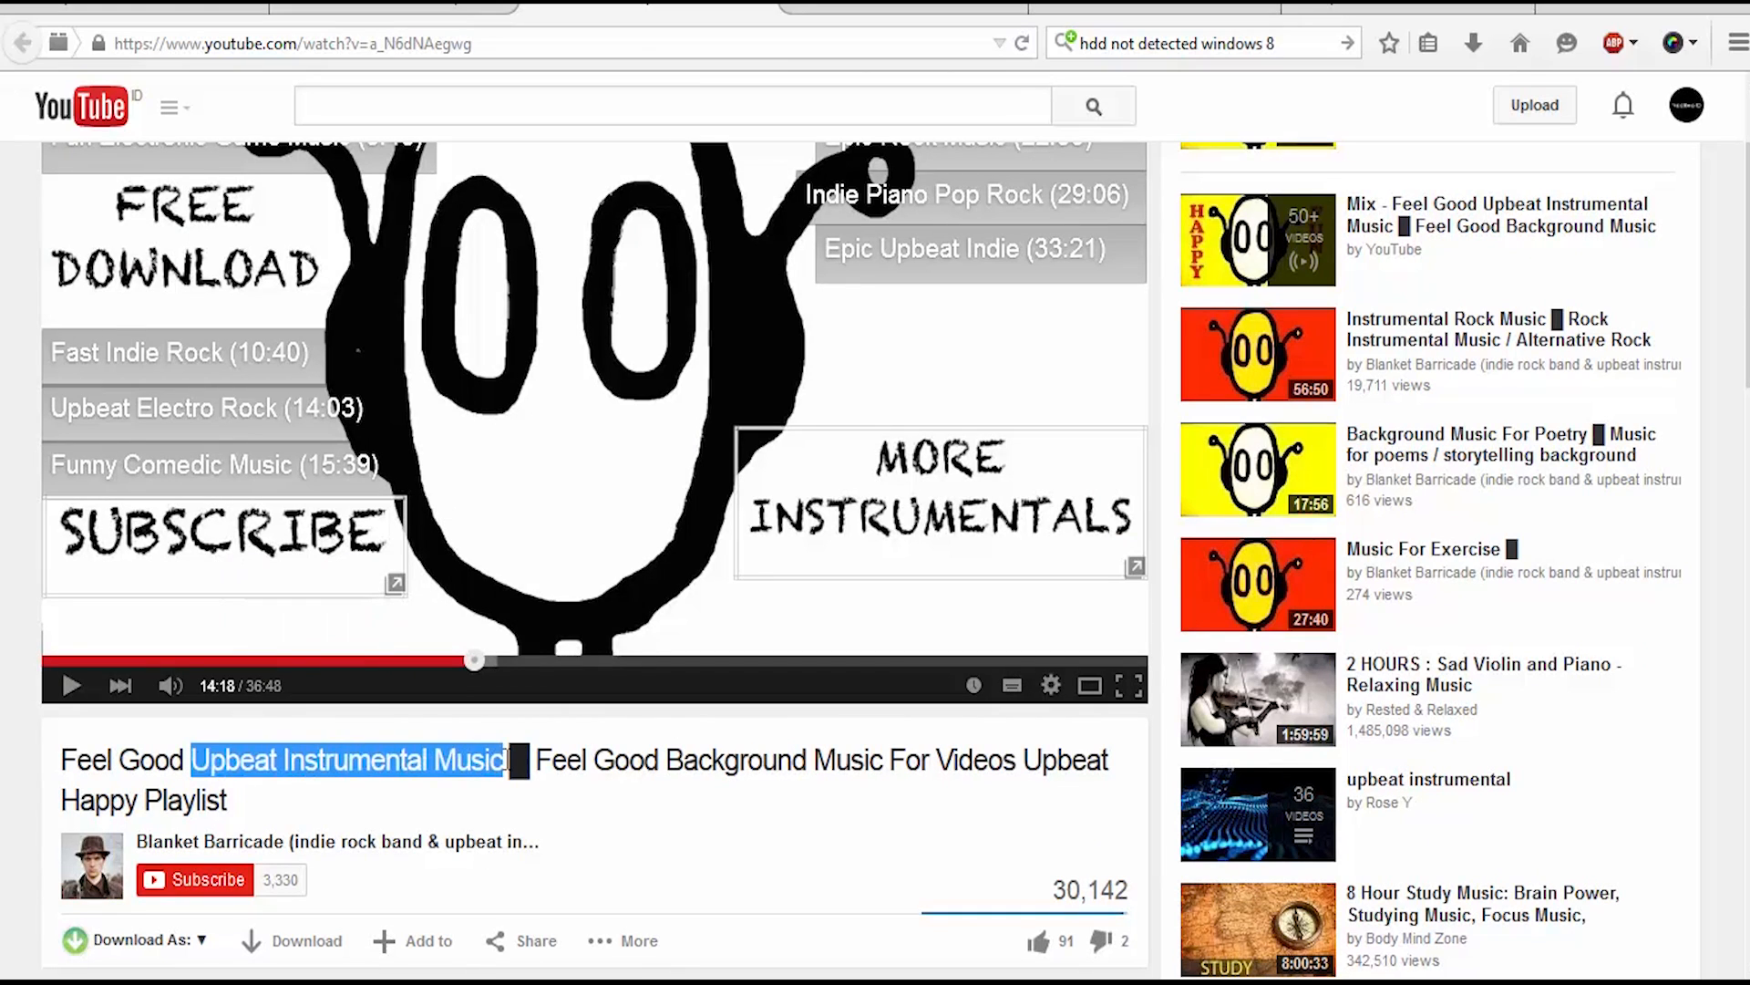
click(607, 454)
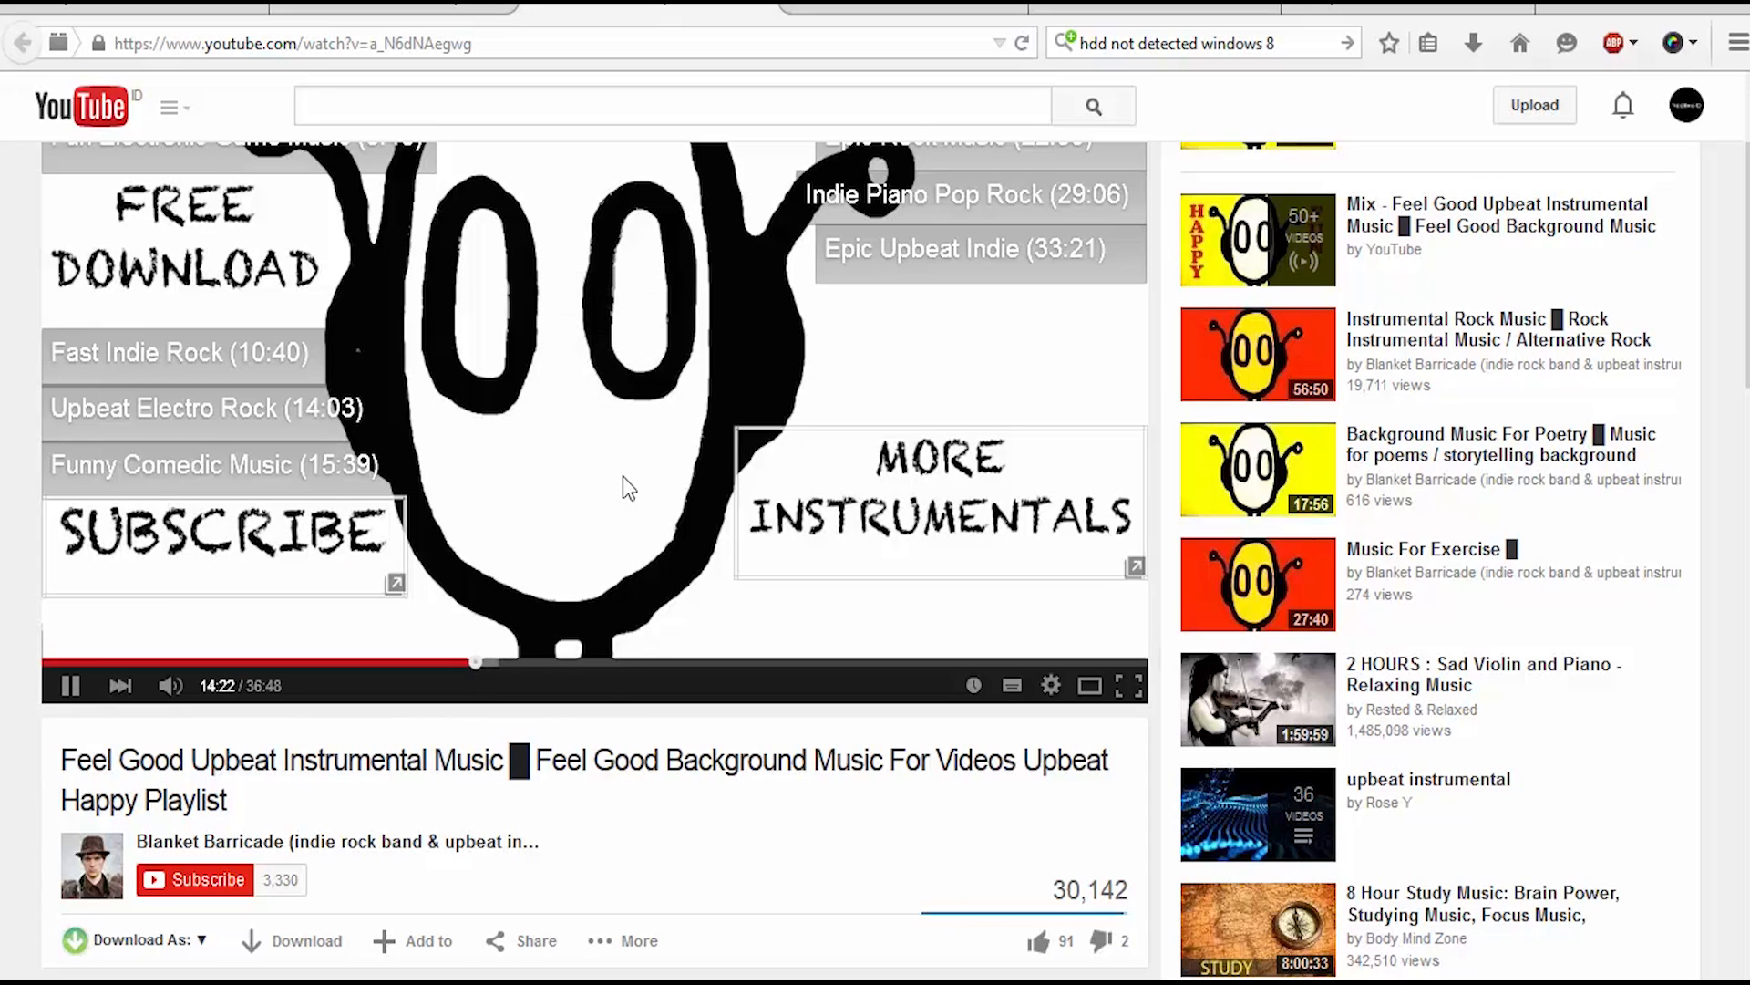
click(564, 399)
Step: Open the "4 hours Peaceful & Relaxing Instrumental Music" video, highlight the genre words in its title and play a sample
click(881, 5)
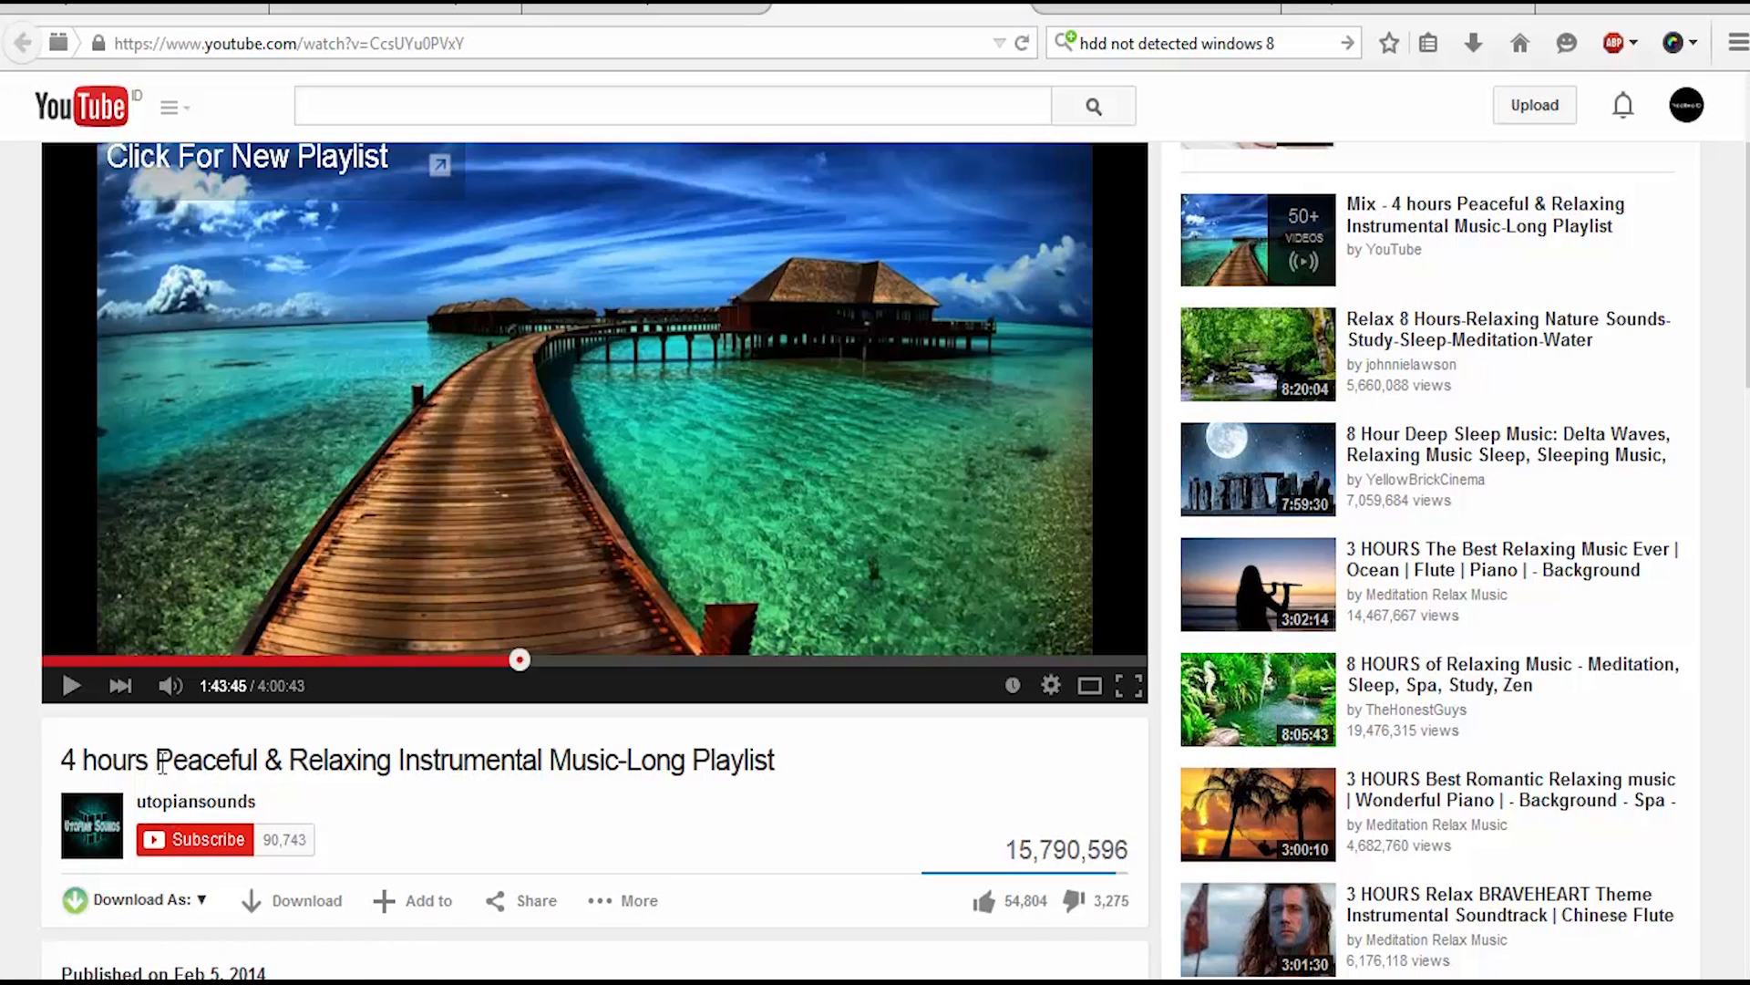
drag(155, 762, 609, 775)
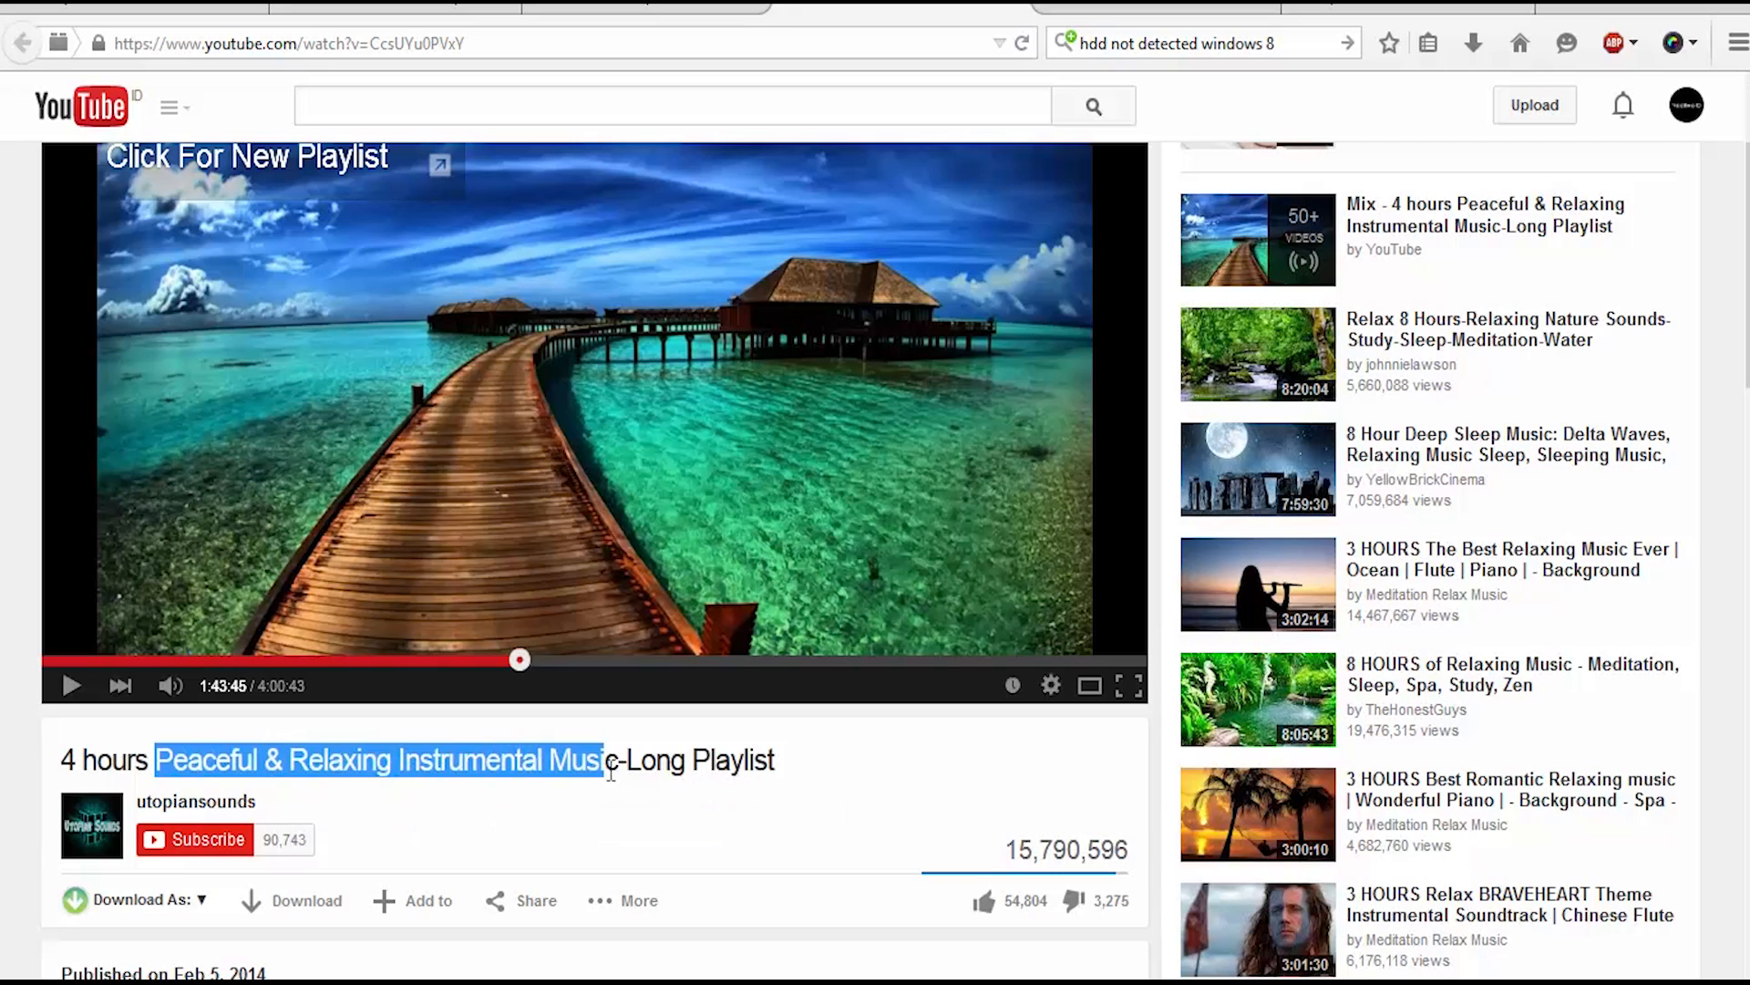
click(615, 553)
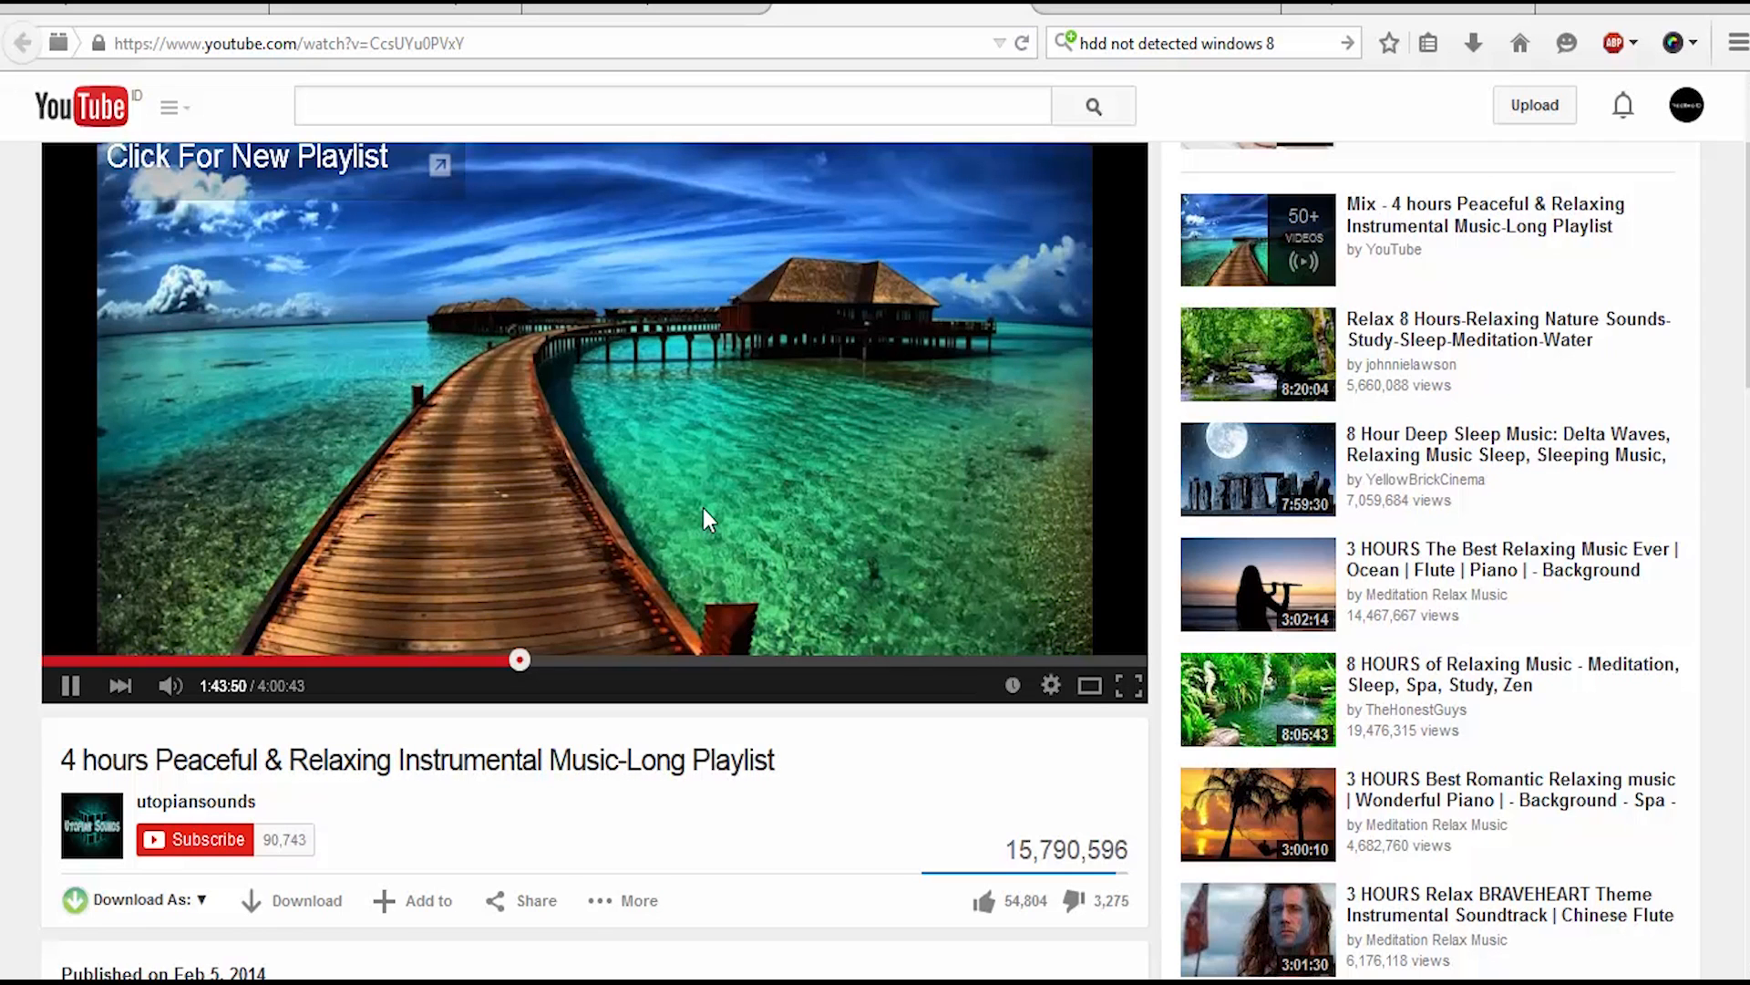
Step: Open the "1 Hour of Dark Instrumental Music" video, highlight the genre in its title, play a sample and pause it
key(ctrl+Tab)
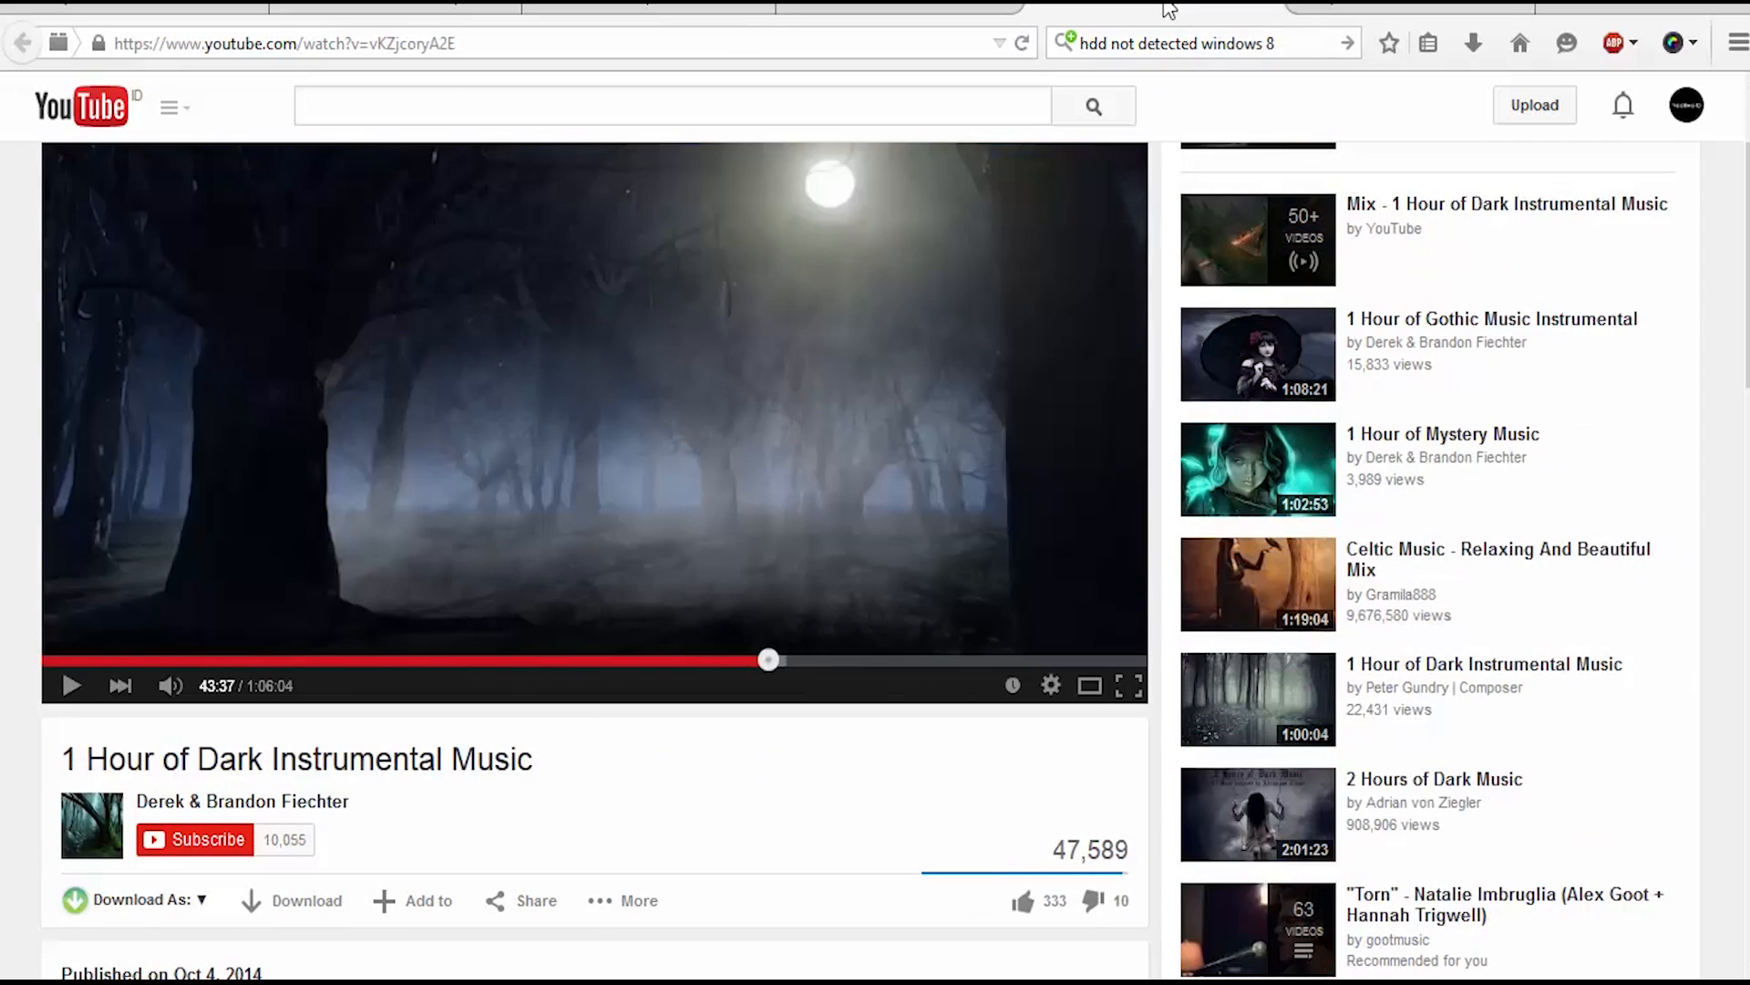
drag(189, 772, 594, 781)
click(606, 773)
click(845, 507)
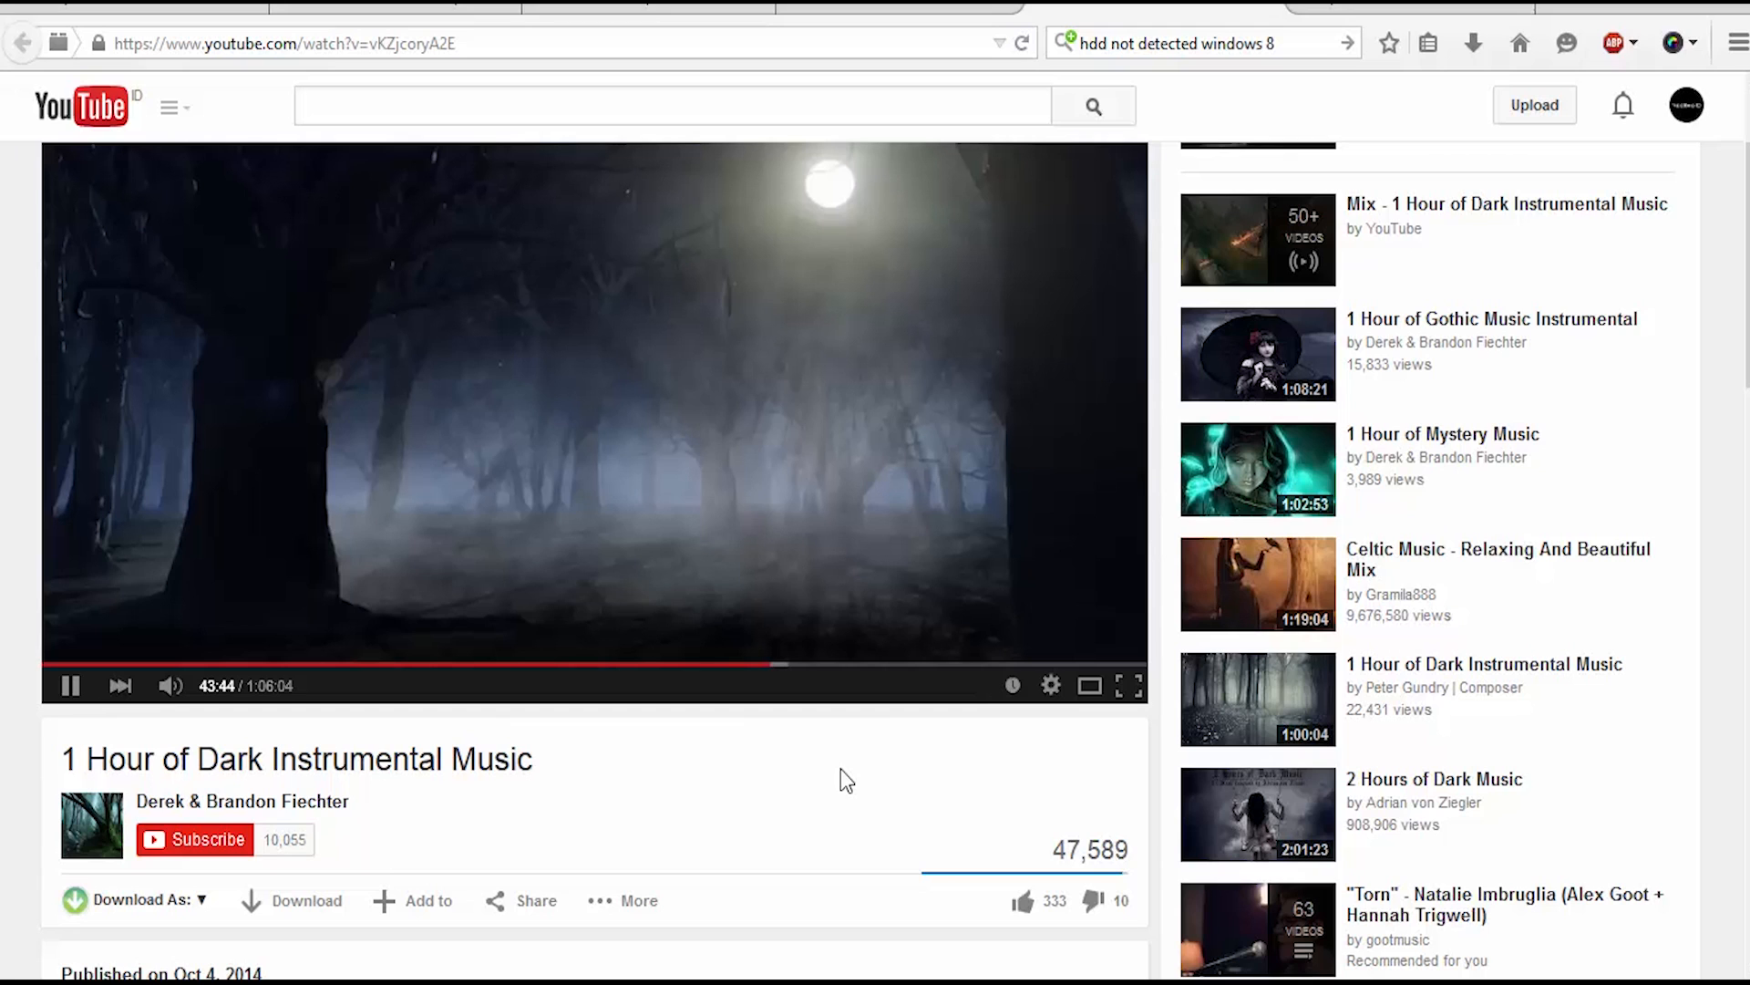
click(1063, 281)
Step: Open the dubstep mix video, highlight "Epic Motivational Dubstep" in its title, play a sample and pause it
click(1417, 11)
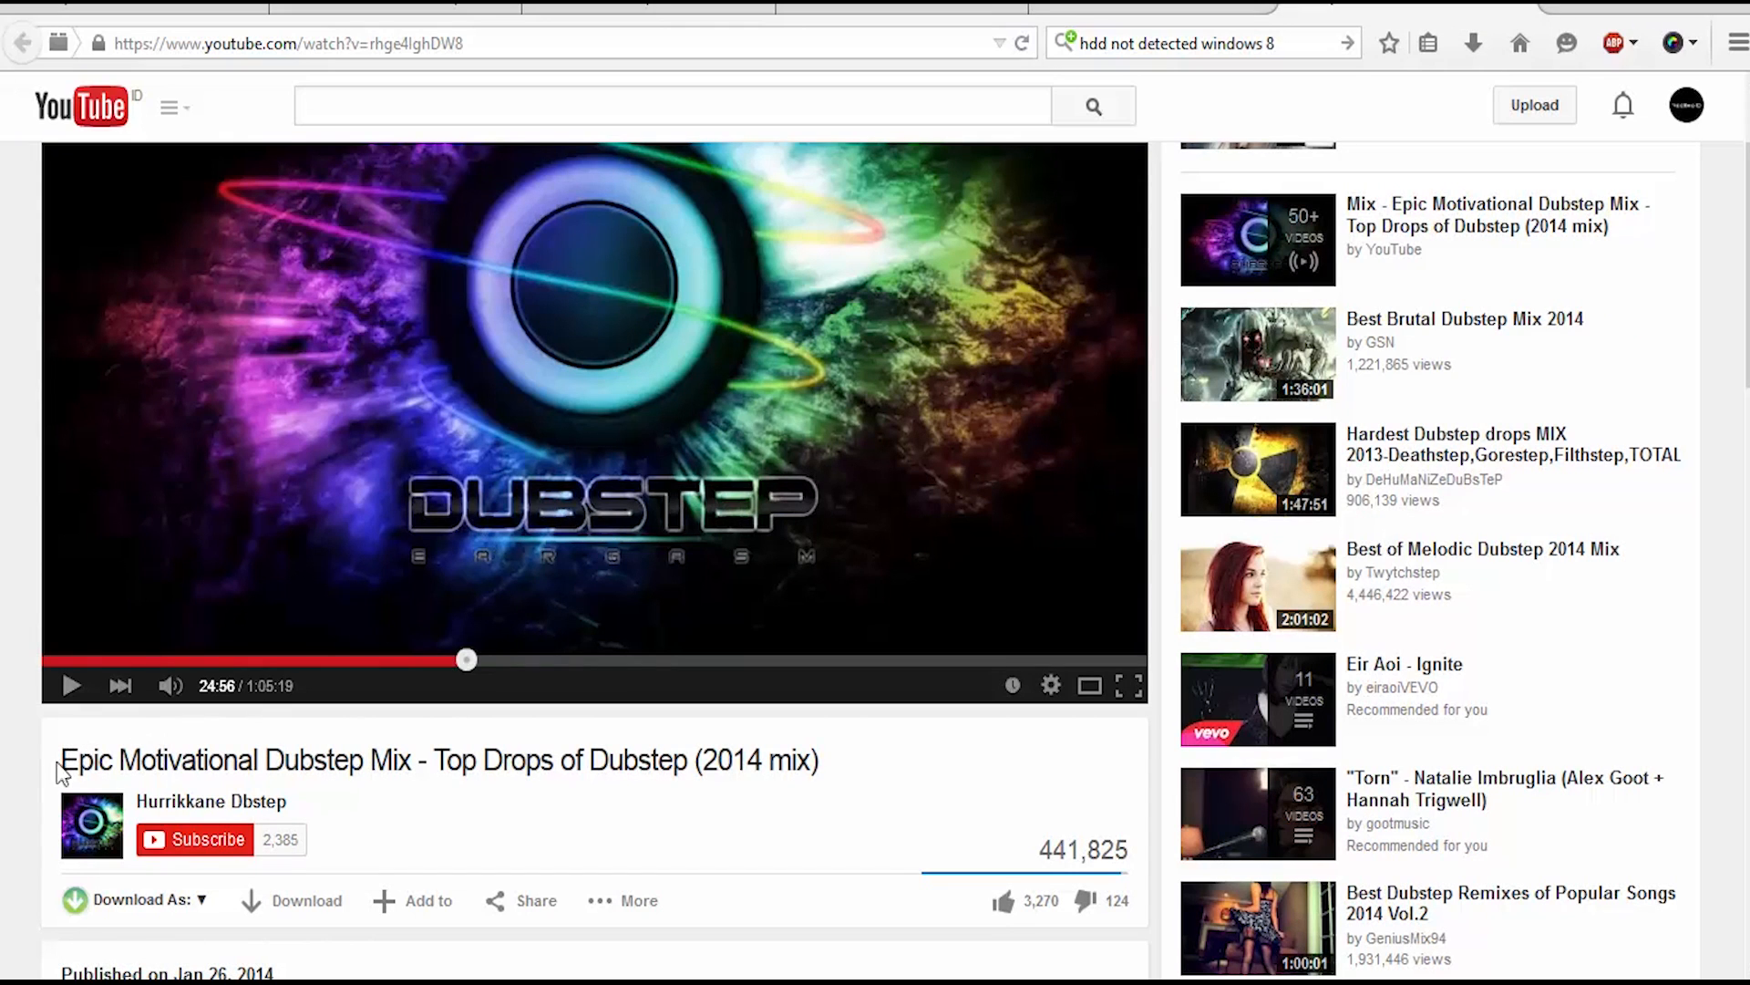
drag(61, 759, 365, 769)
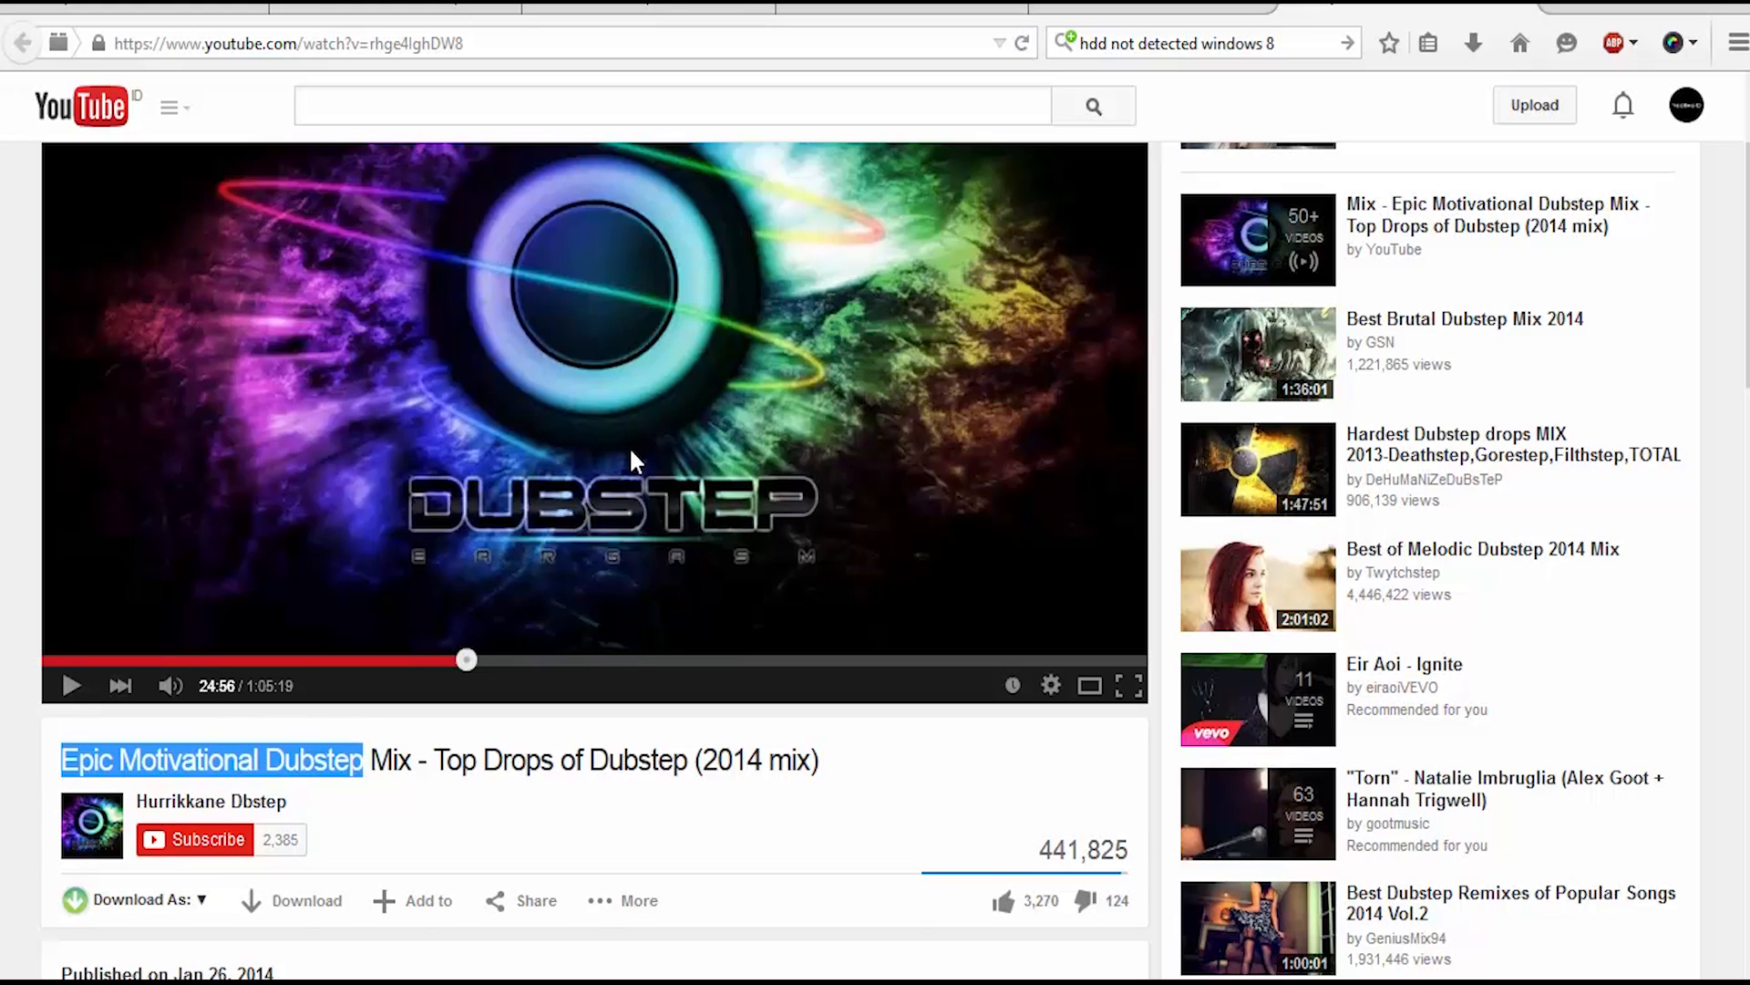
click(683, 447)
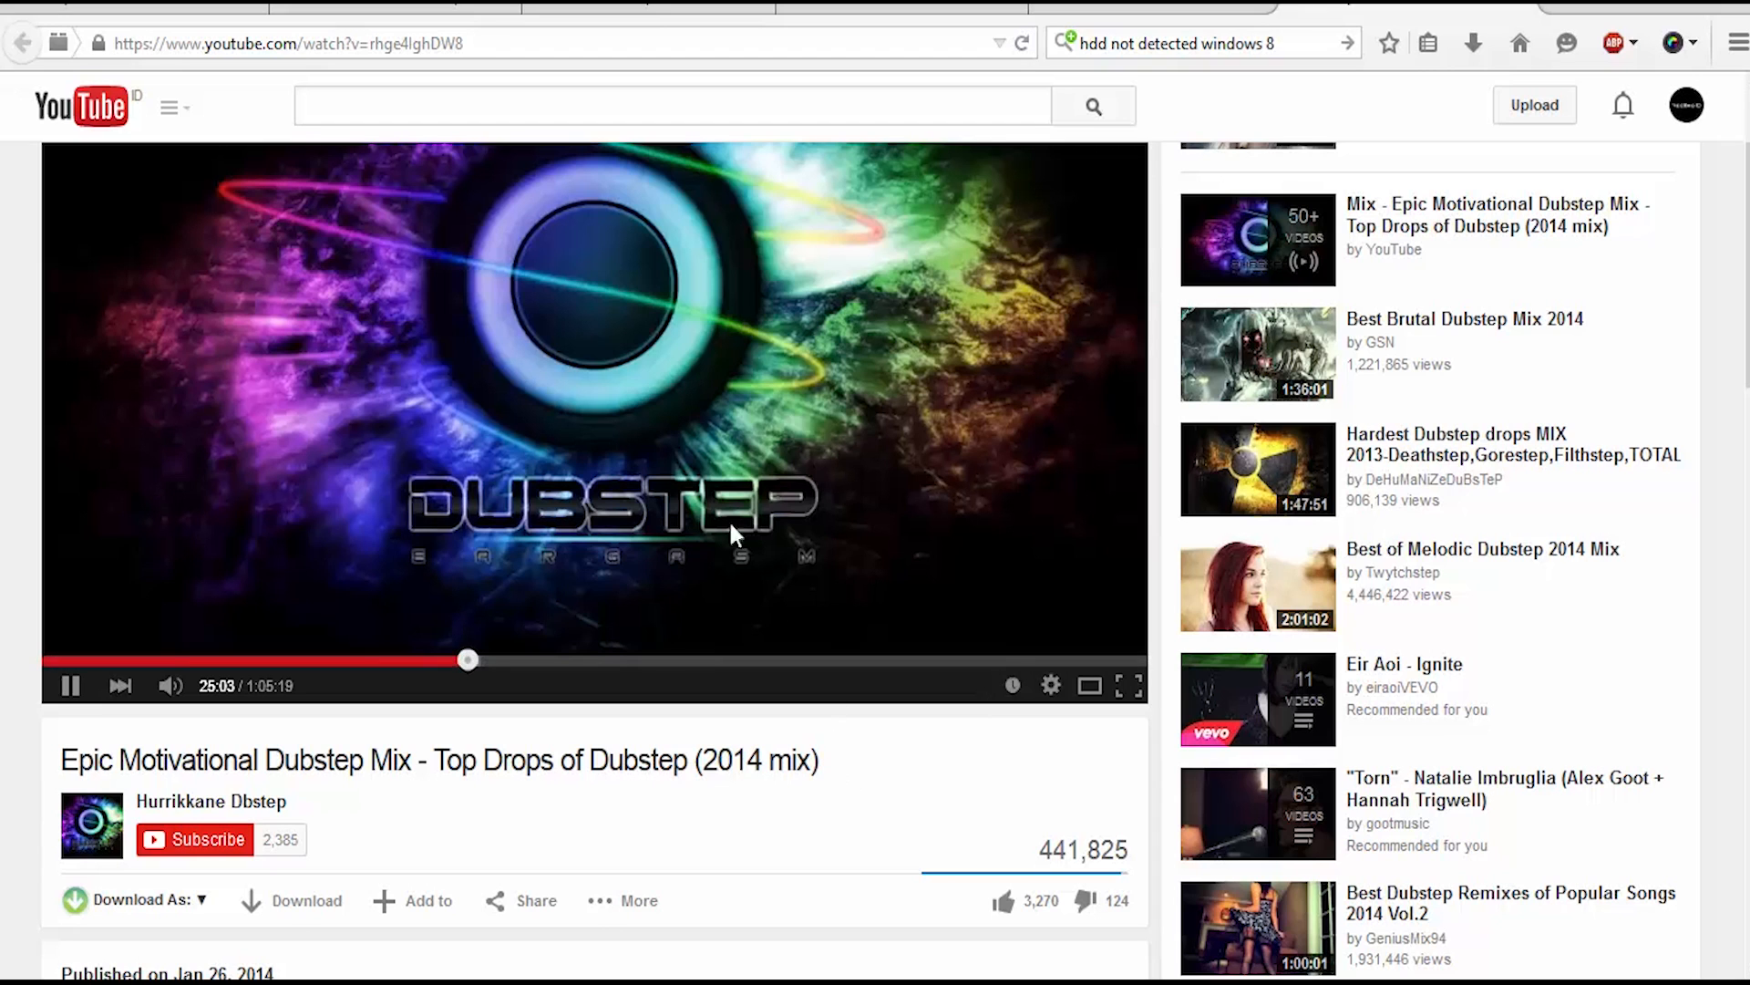
click(758, 512)
Step: Switch back to Premiere Pro and audition the DecodingHistory.wav music clip on track A3 from 00:00:00:23
click(438, 981)
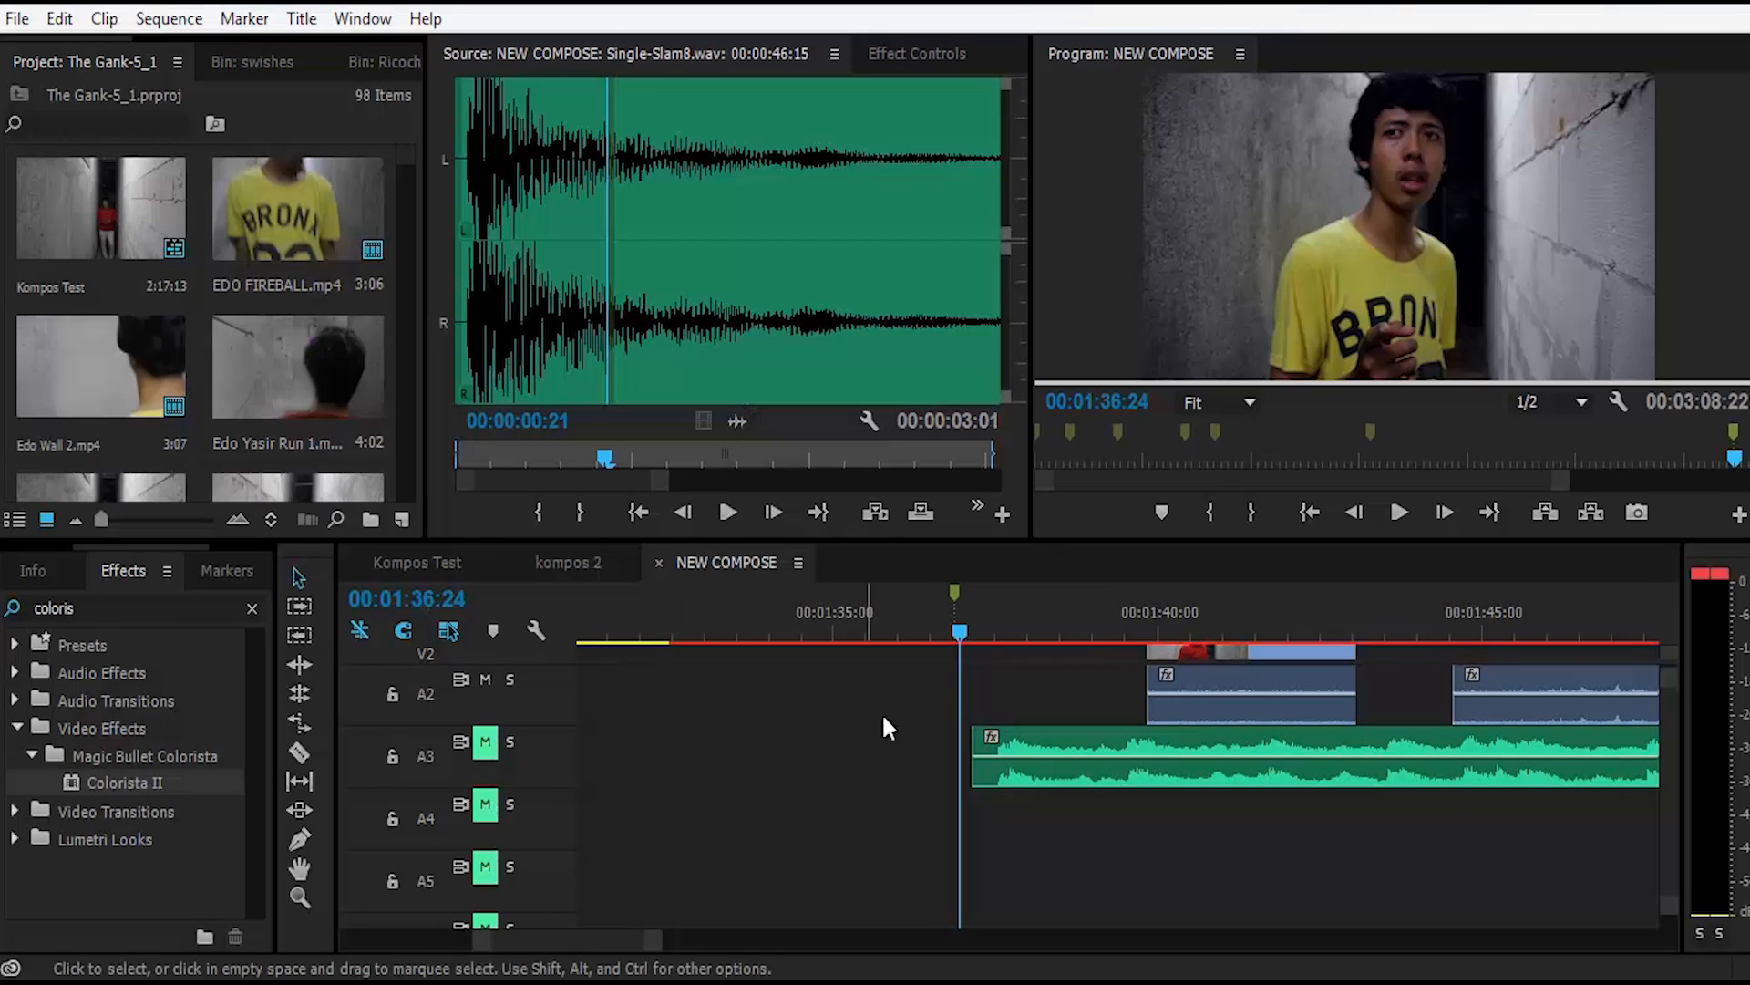
click(1064, 669)
scroll(1065, 671, down, 3)
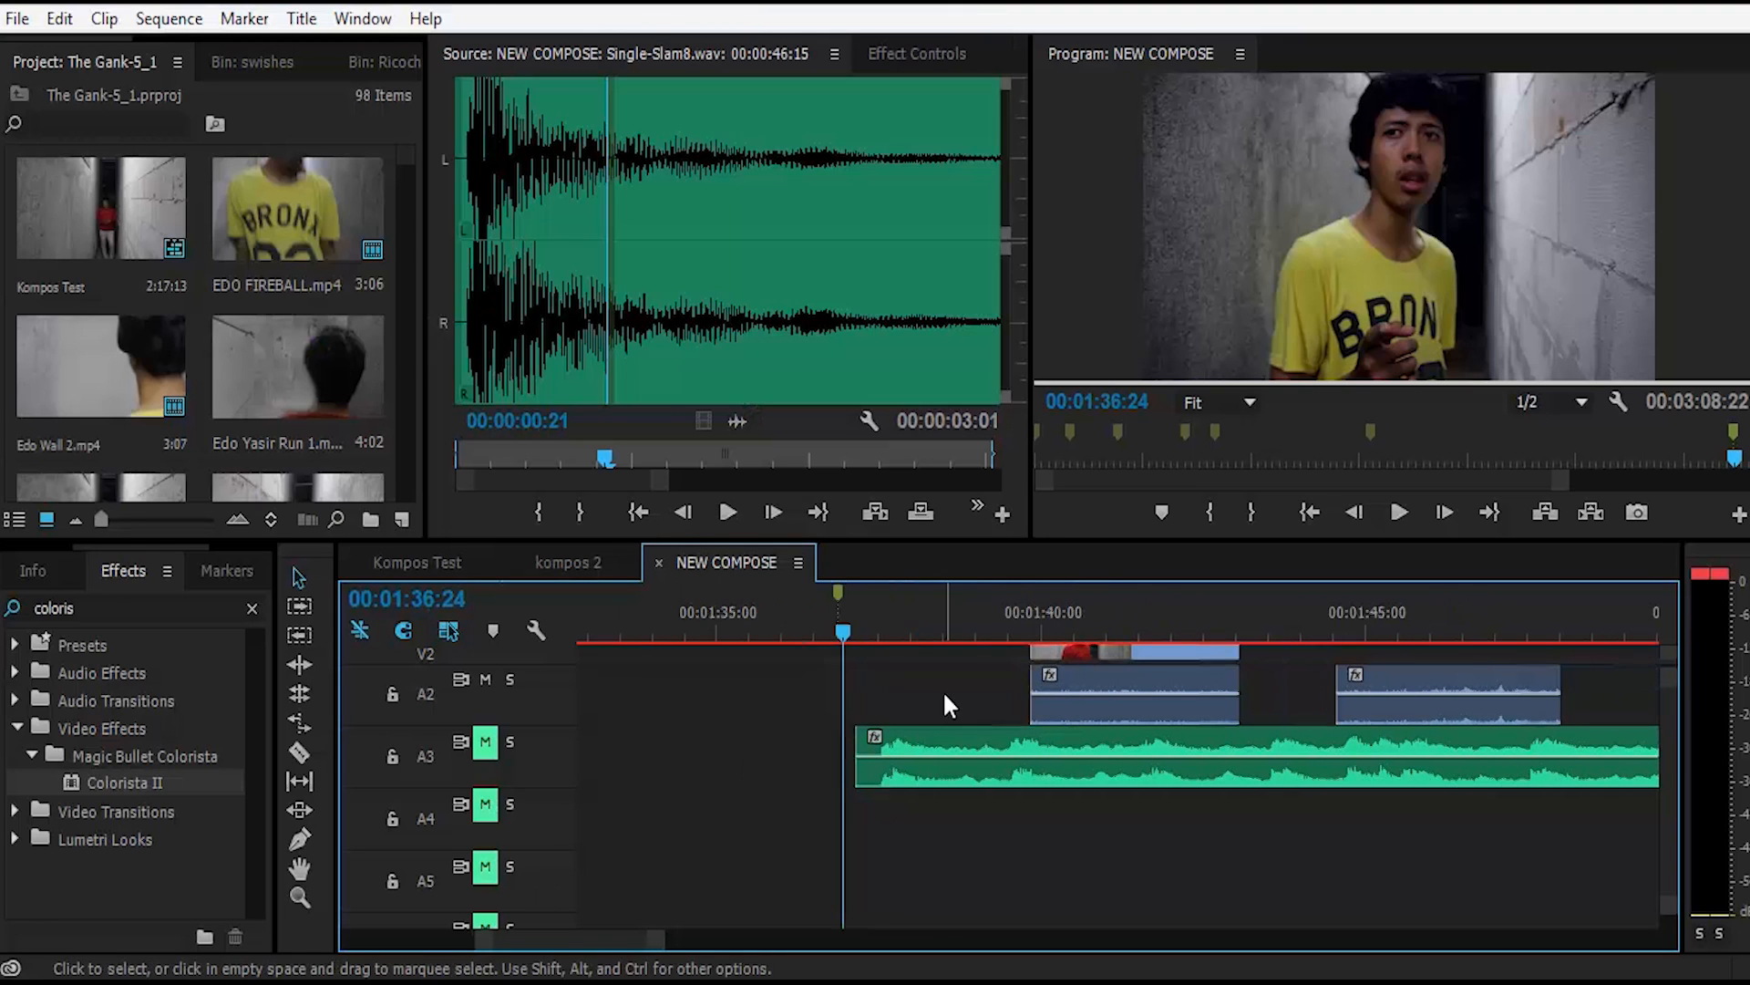
scroll(943, 692, down, 2)
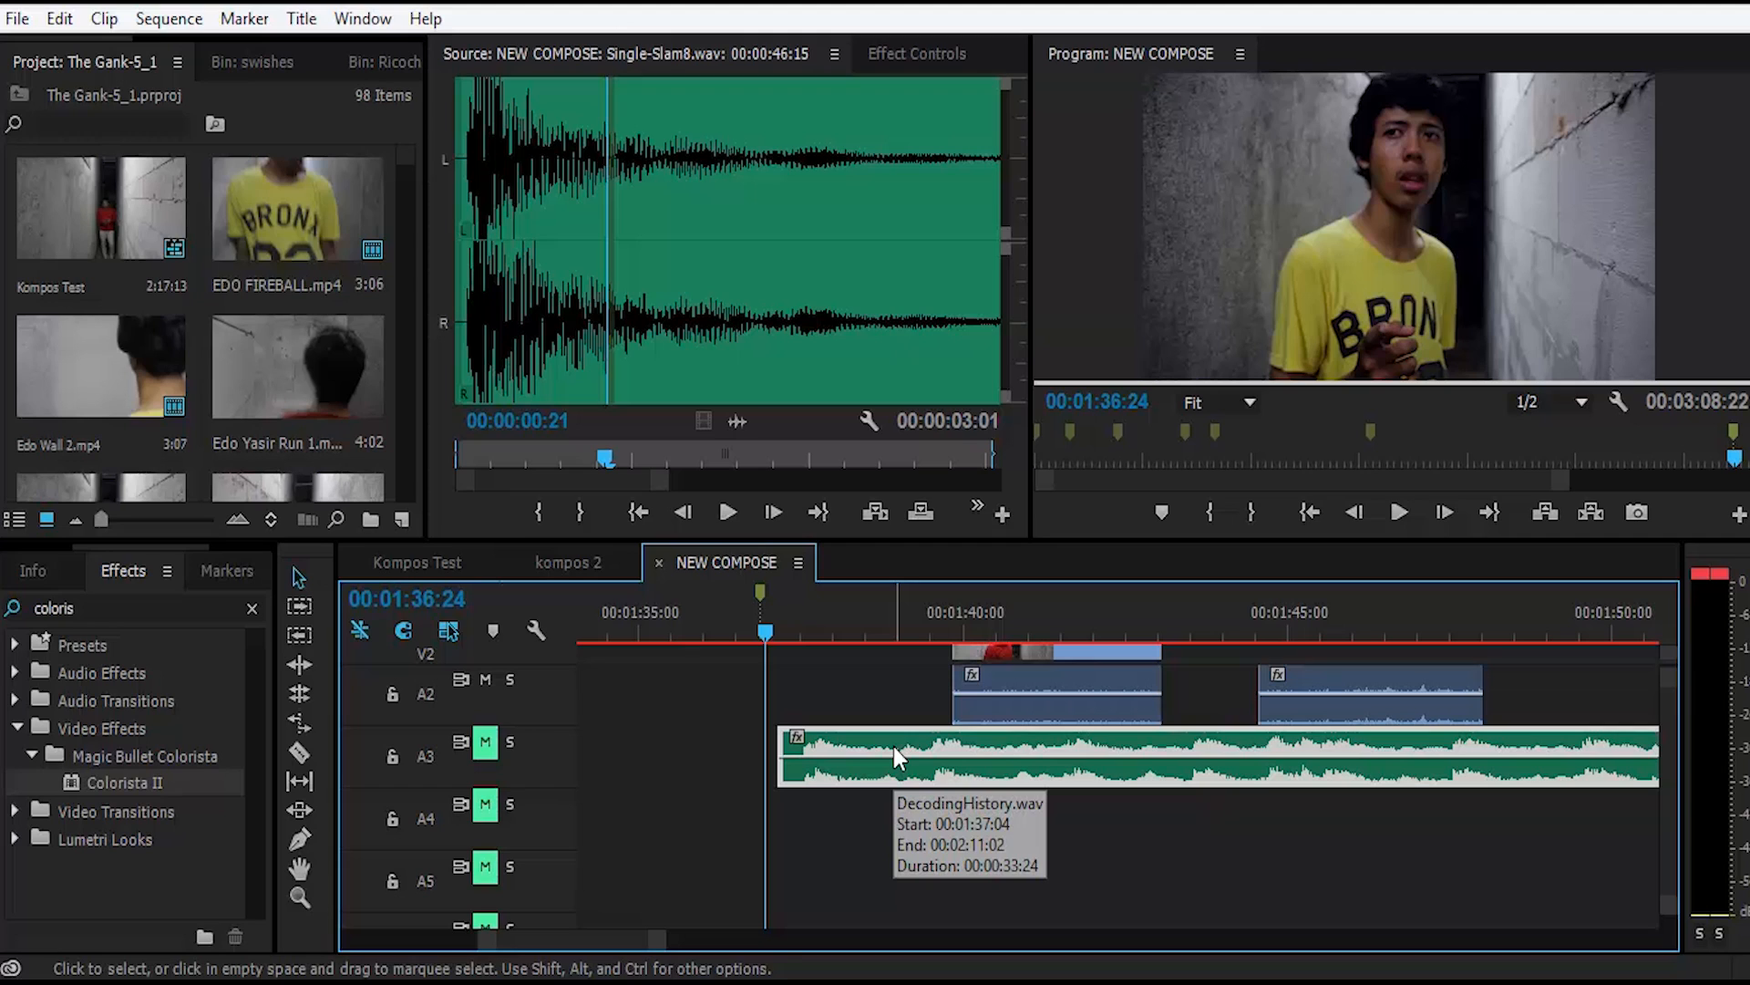
double_click(893, 746)
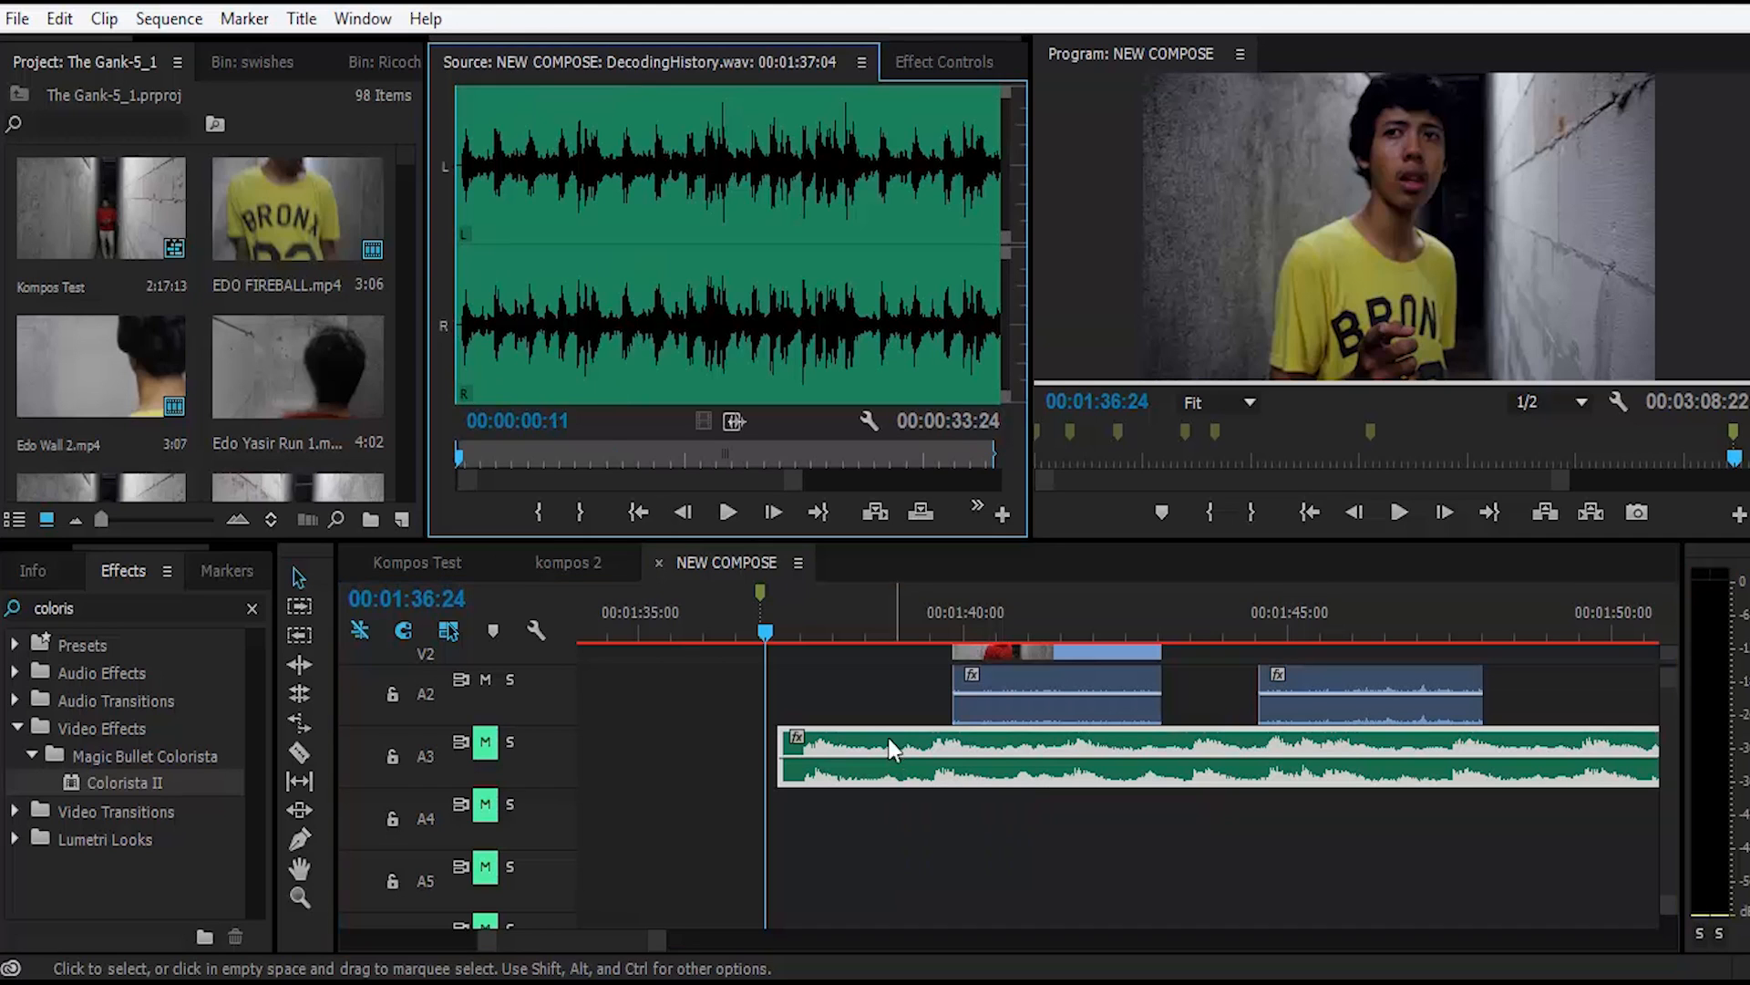
click(463, 171)
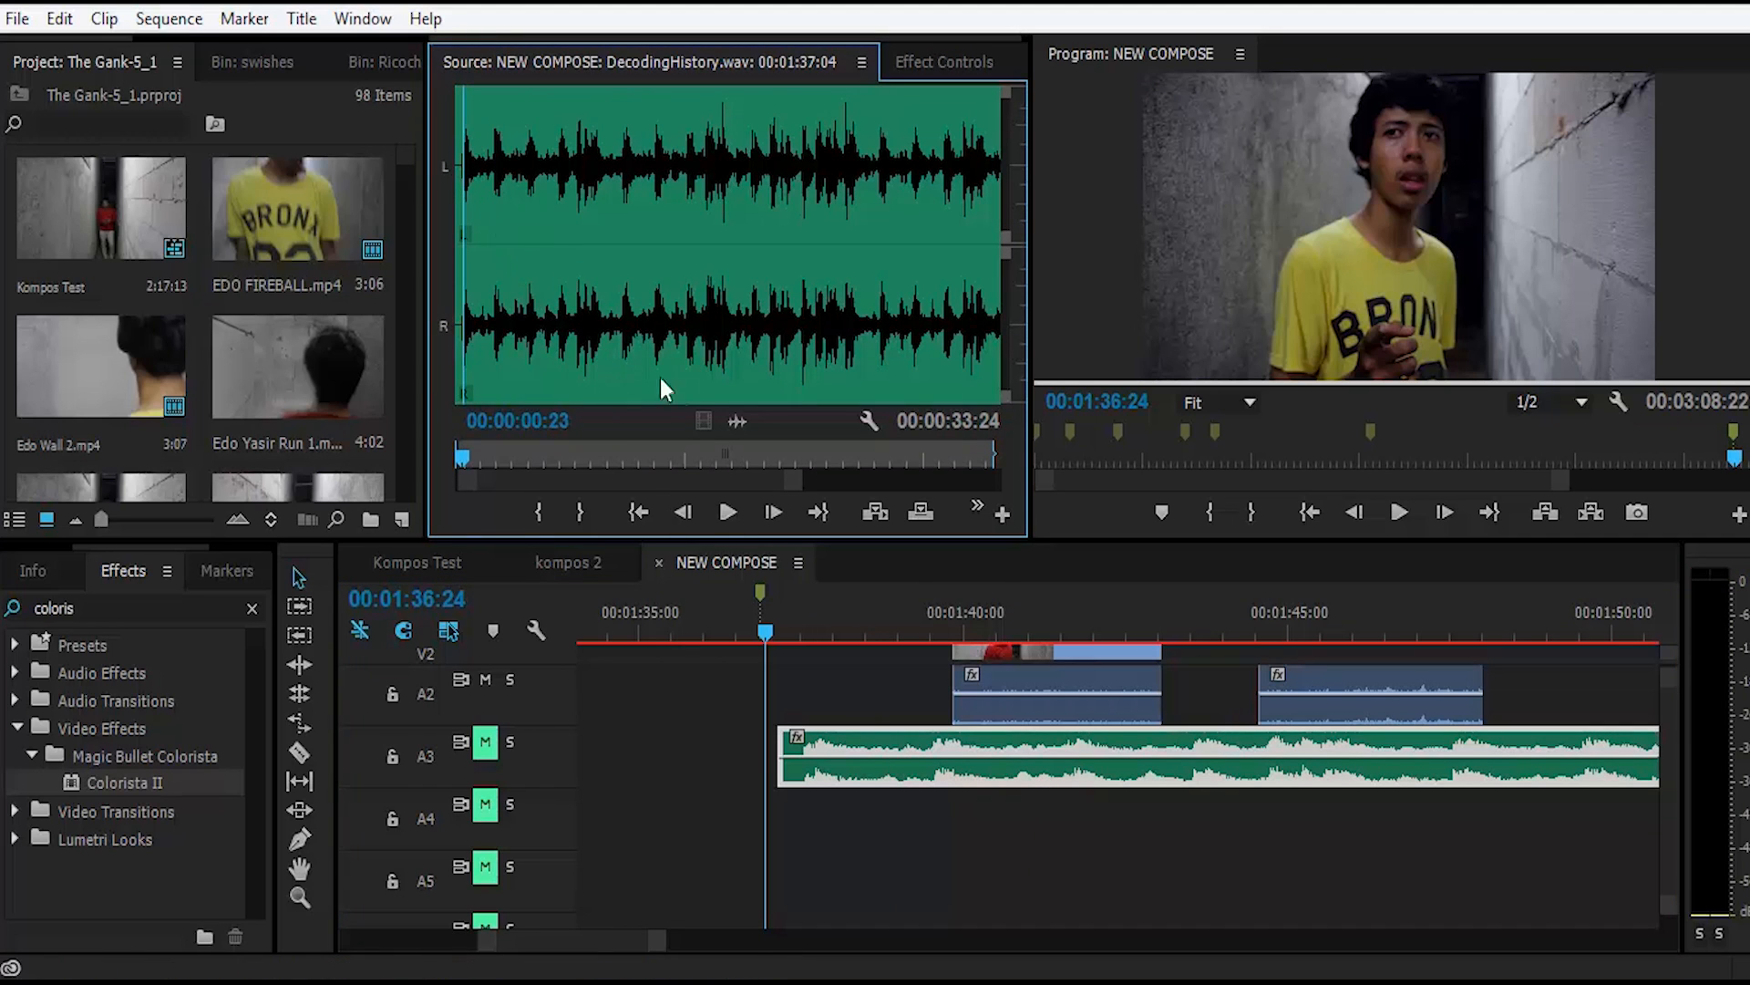
key(space)
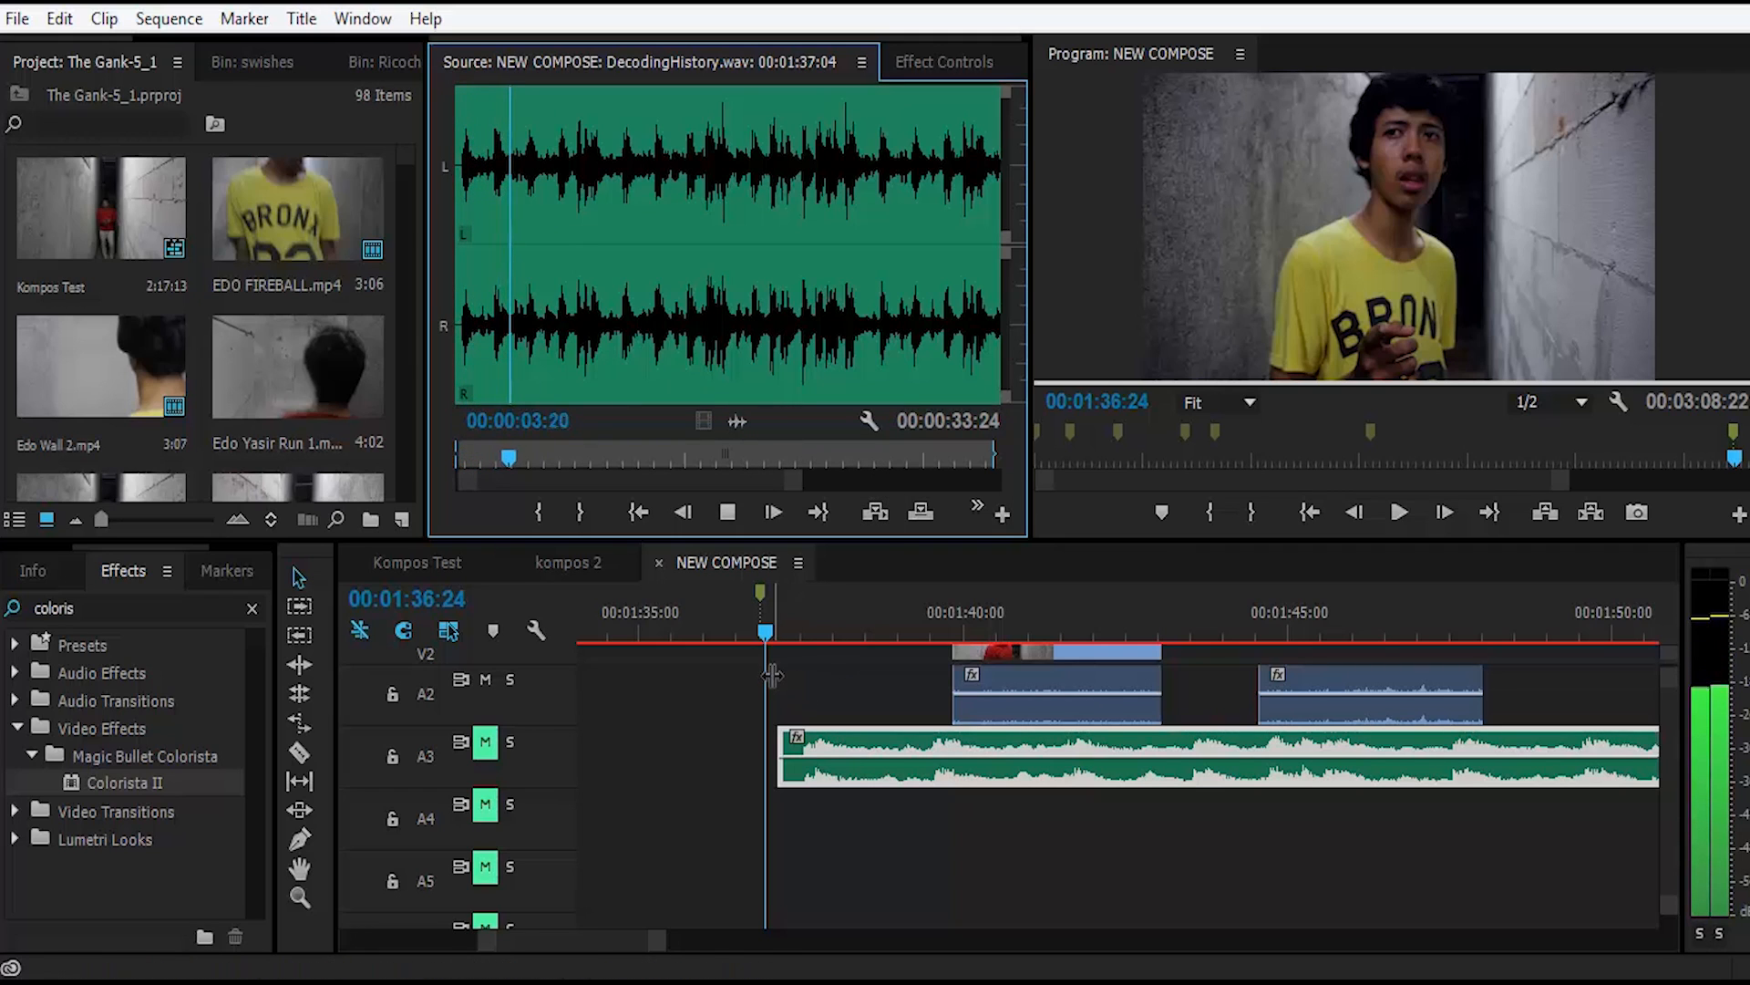
Step: Stop the music clip audition, unmute track A3, and play the sequence from 00:01:36:24 to 00:01:48:20 with the Program monitor maximized, restoring it after playback
key(space)
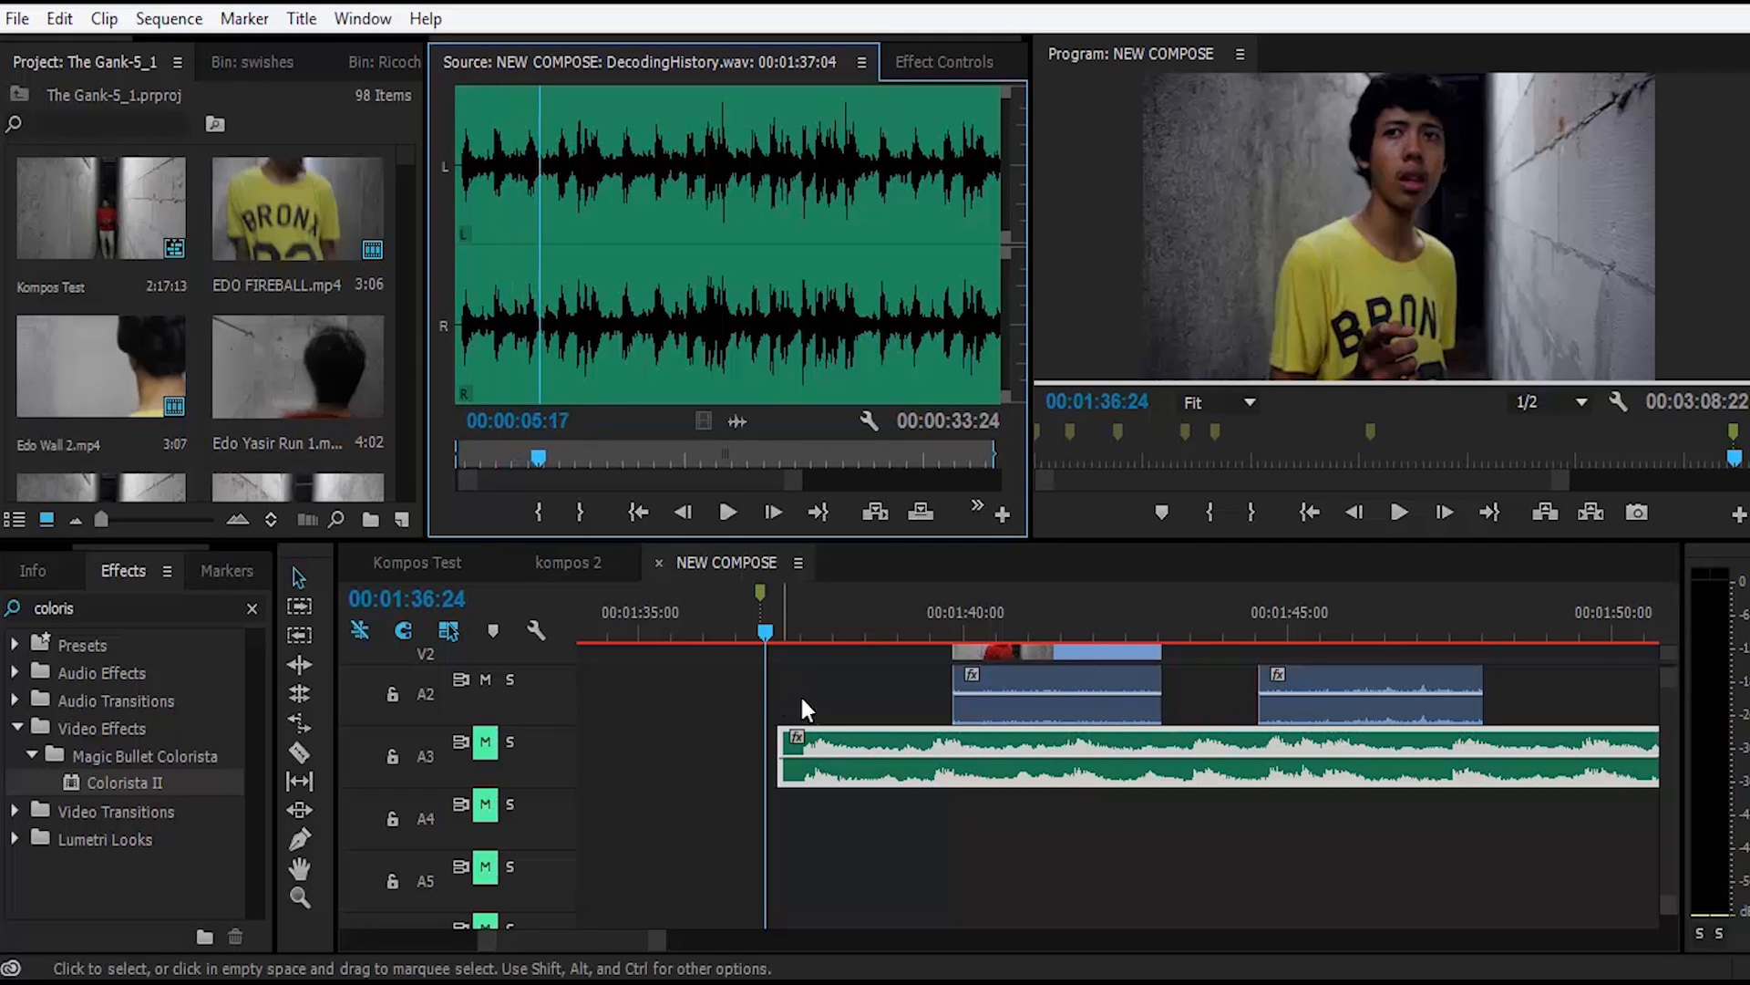
click(802, 706)
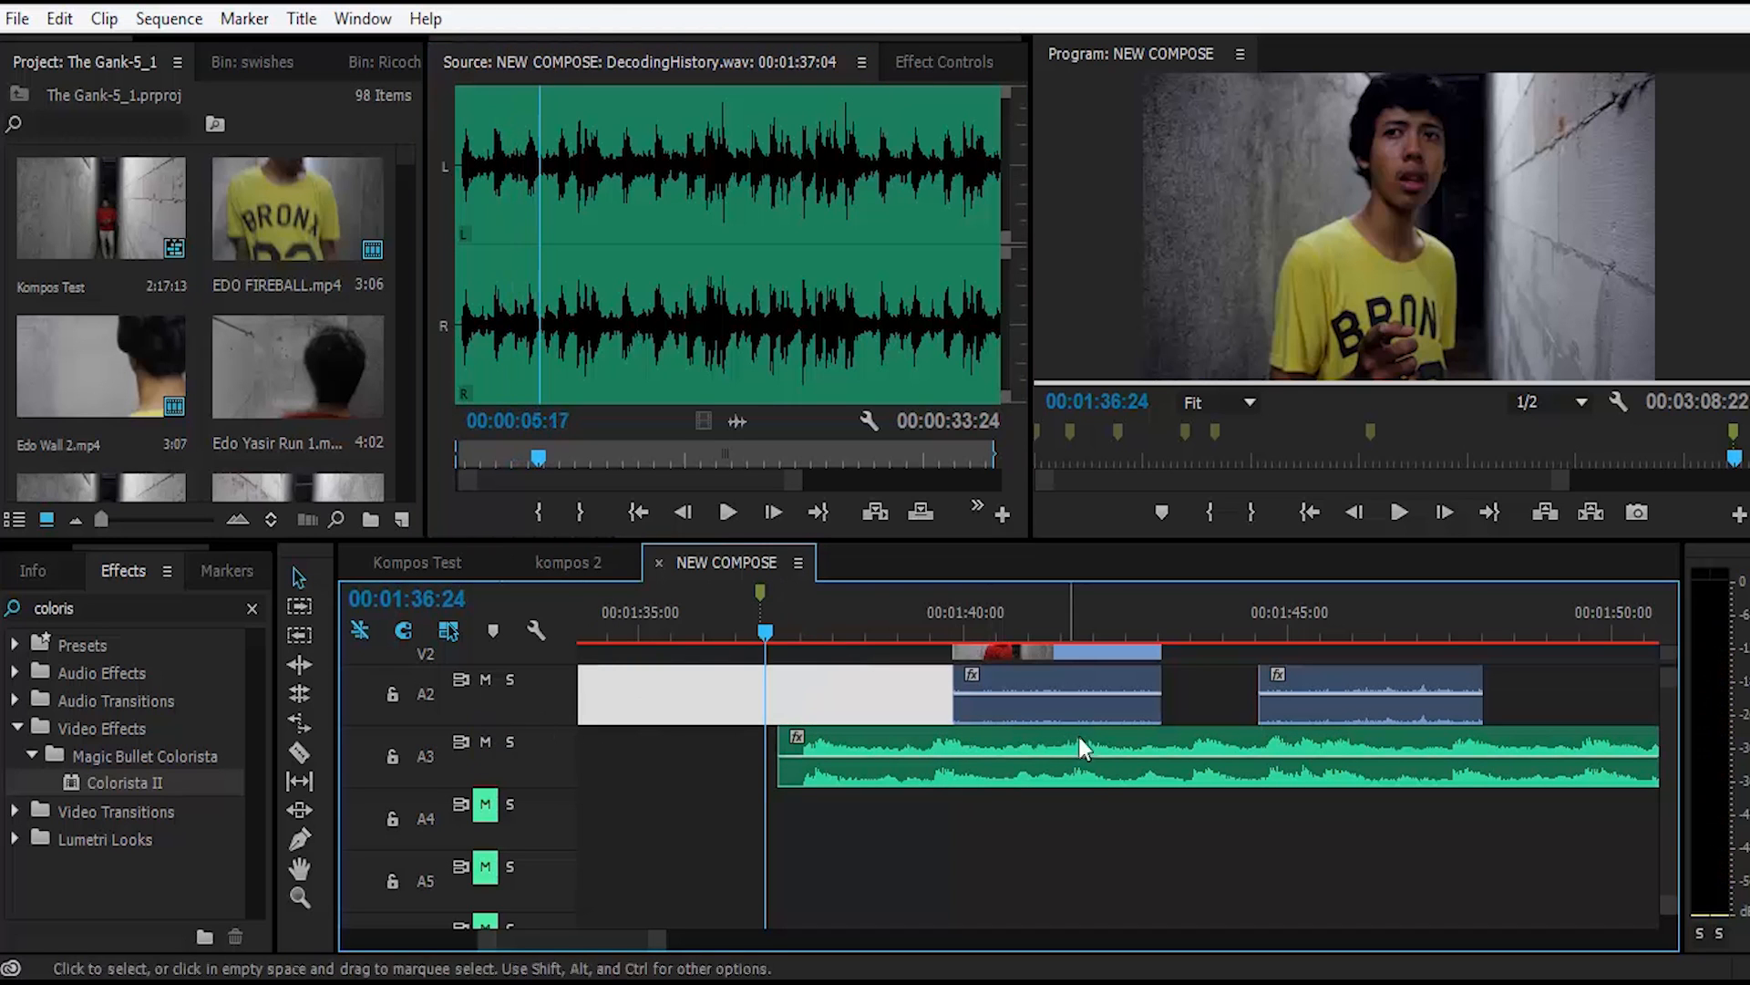
key(space)
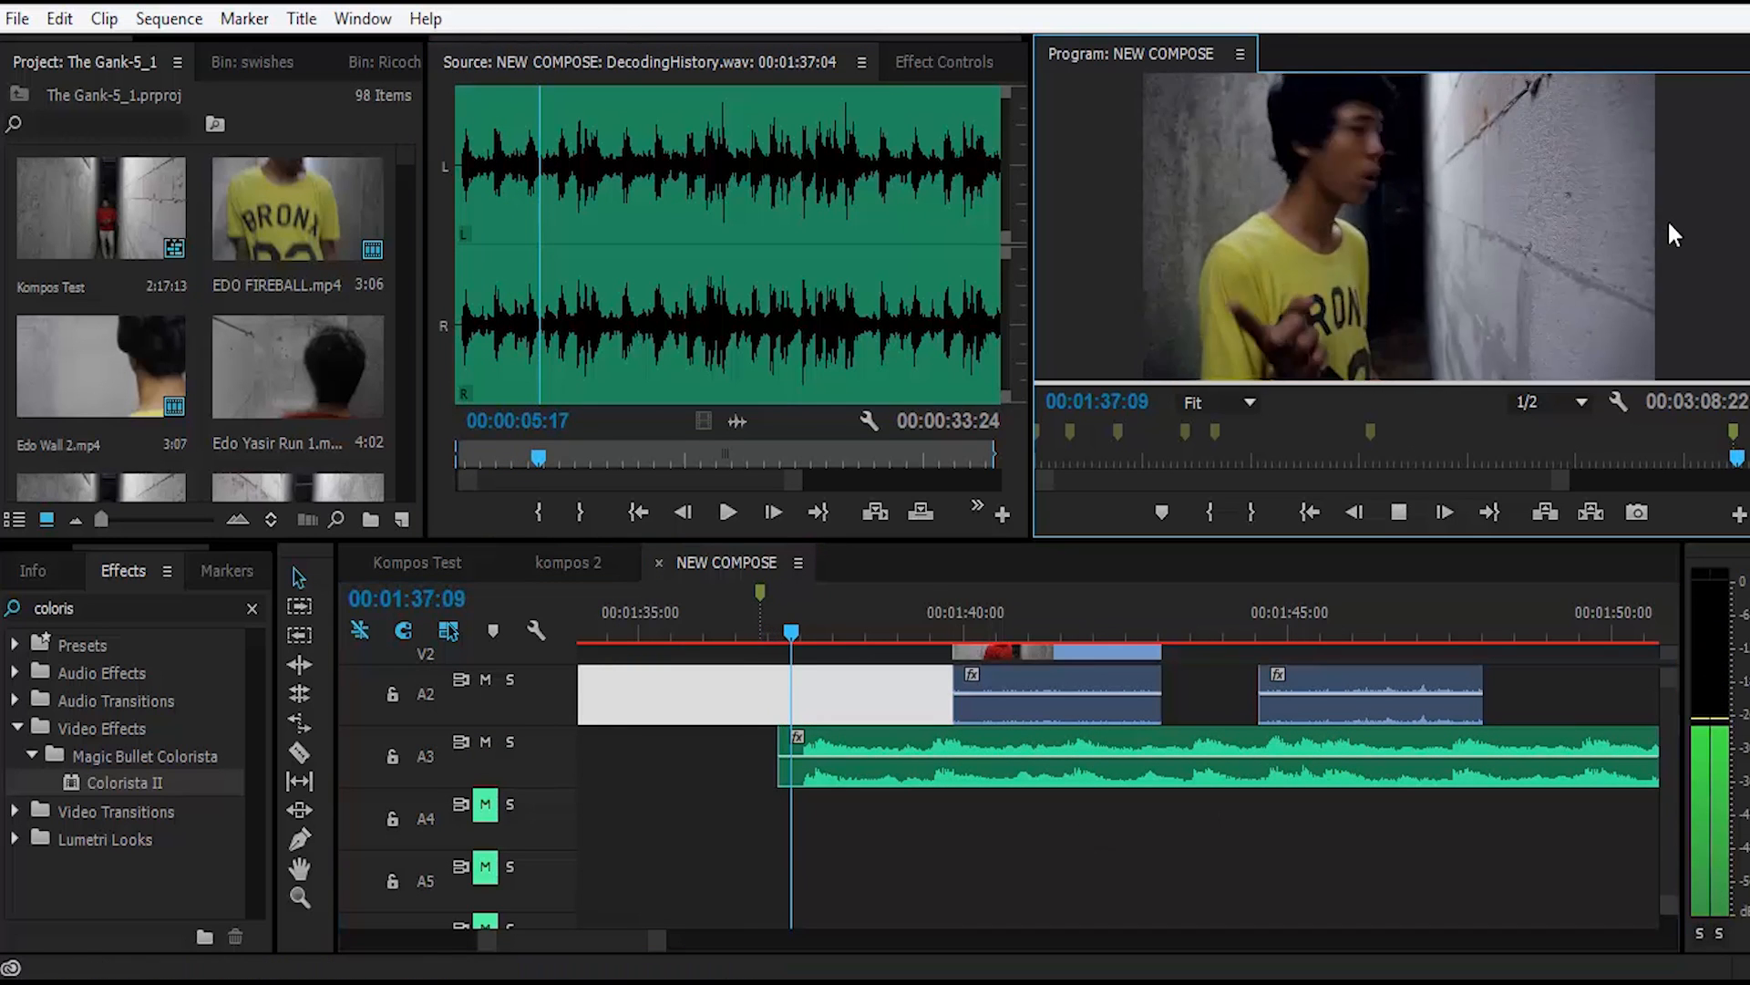
key(grave)
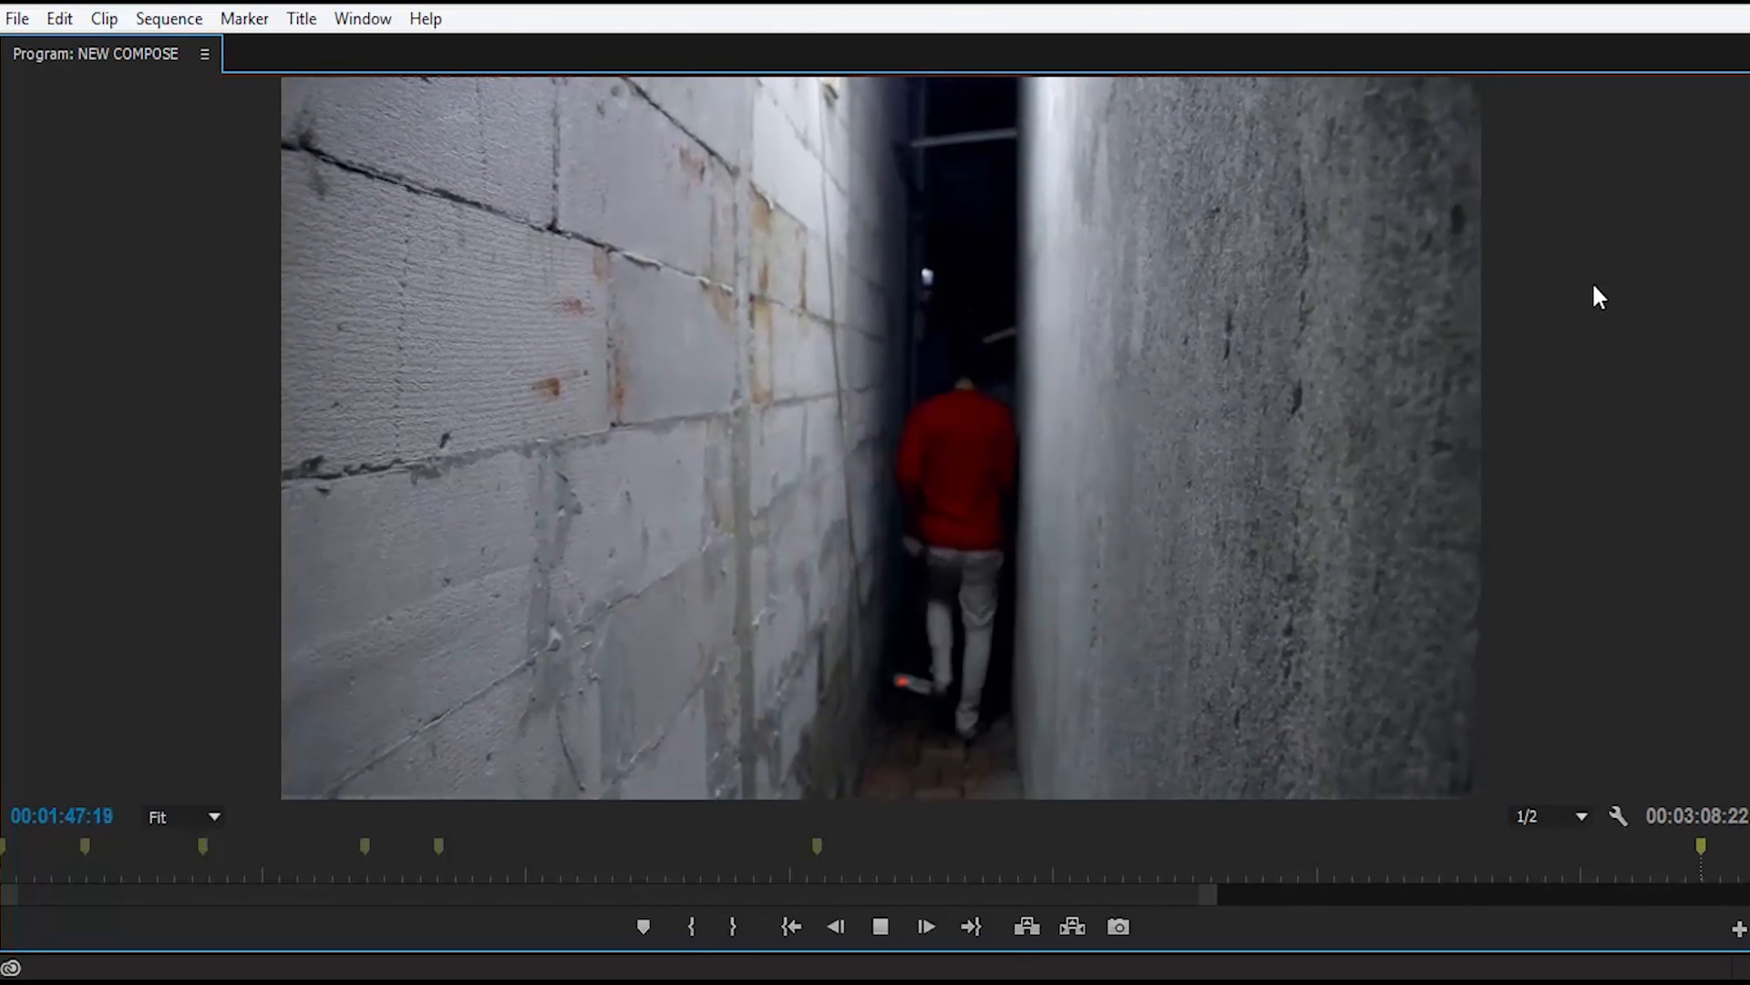
key(space)
key(grave)
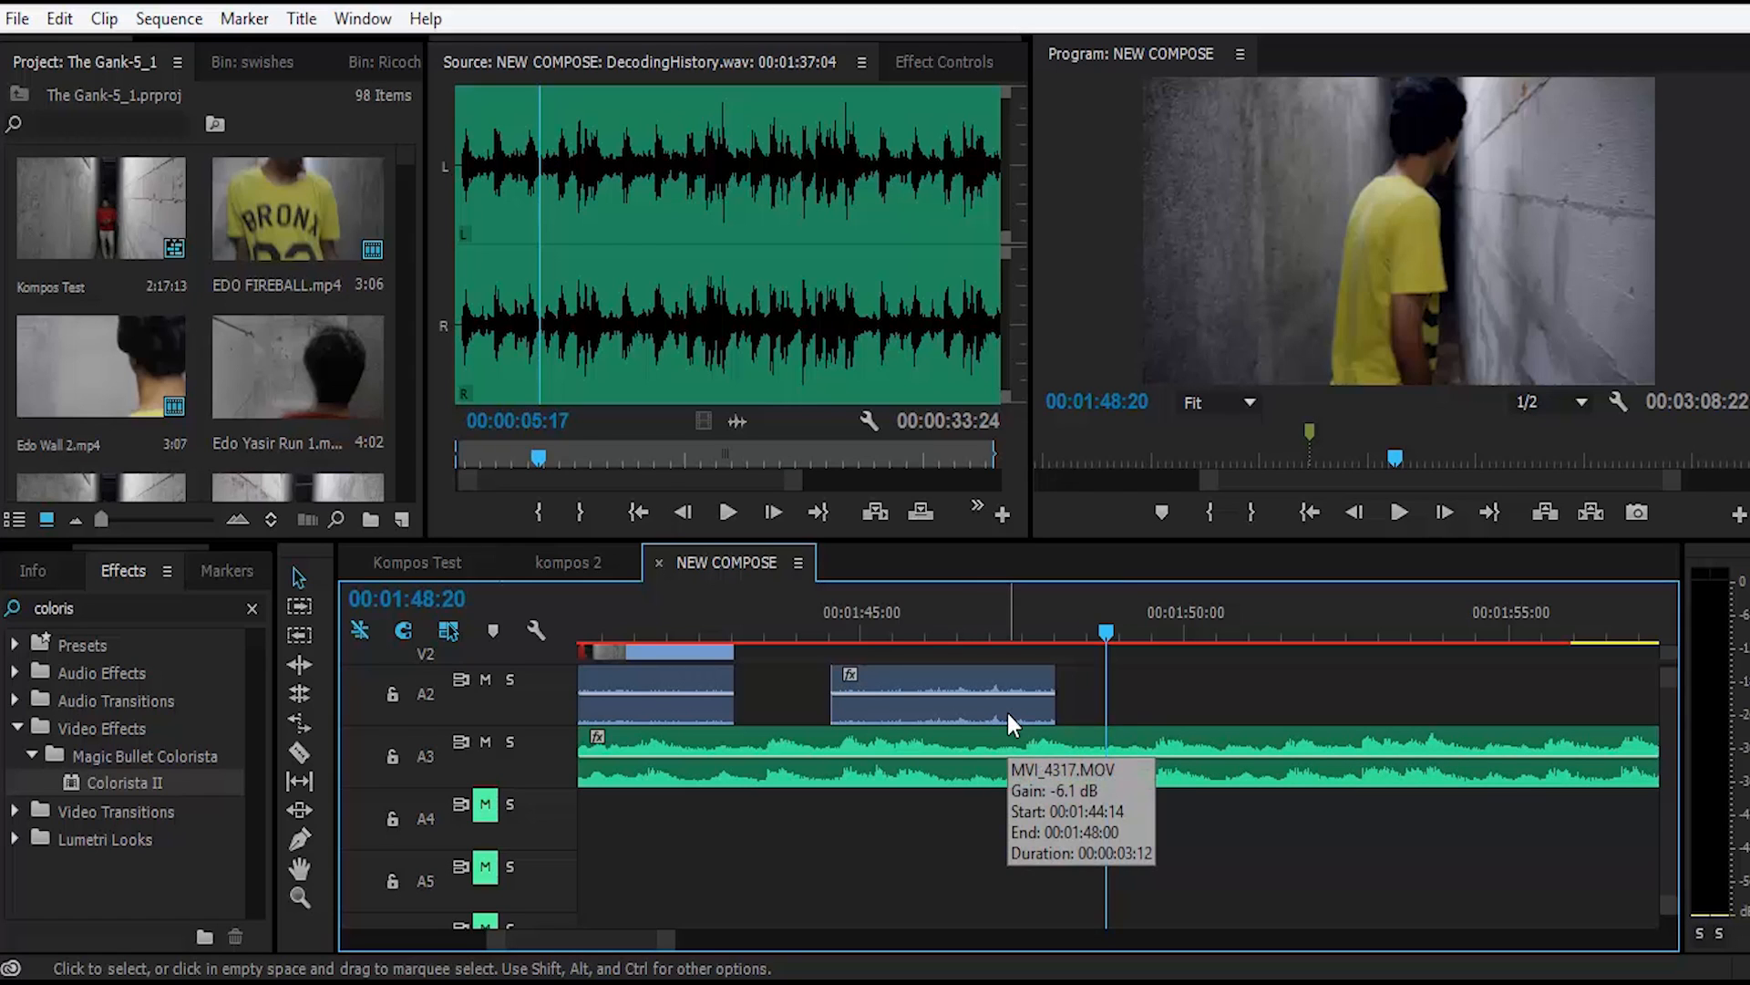
Step: Highlight the file count and the total size in the Sound FX folder's properties, and close the properties
drag(850, 524, 922, 524)
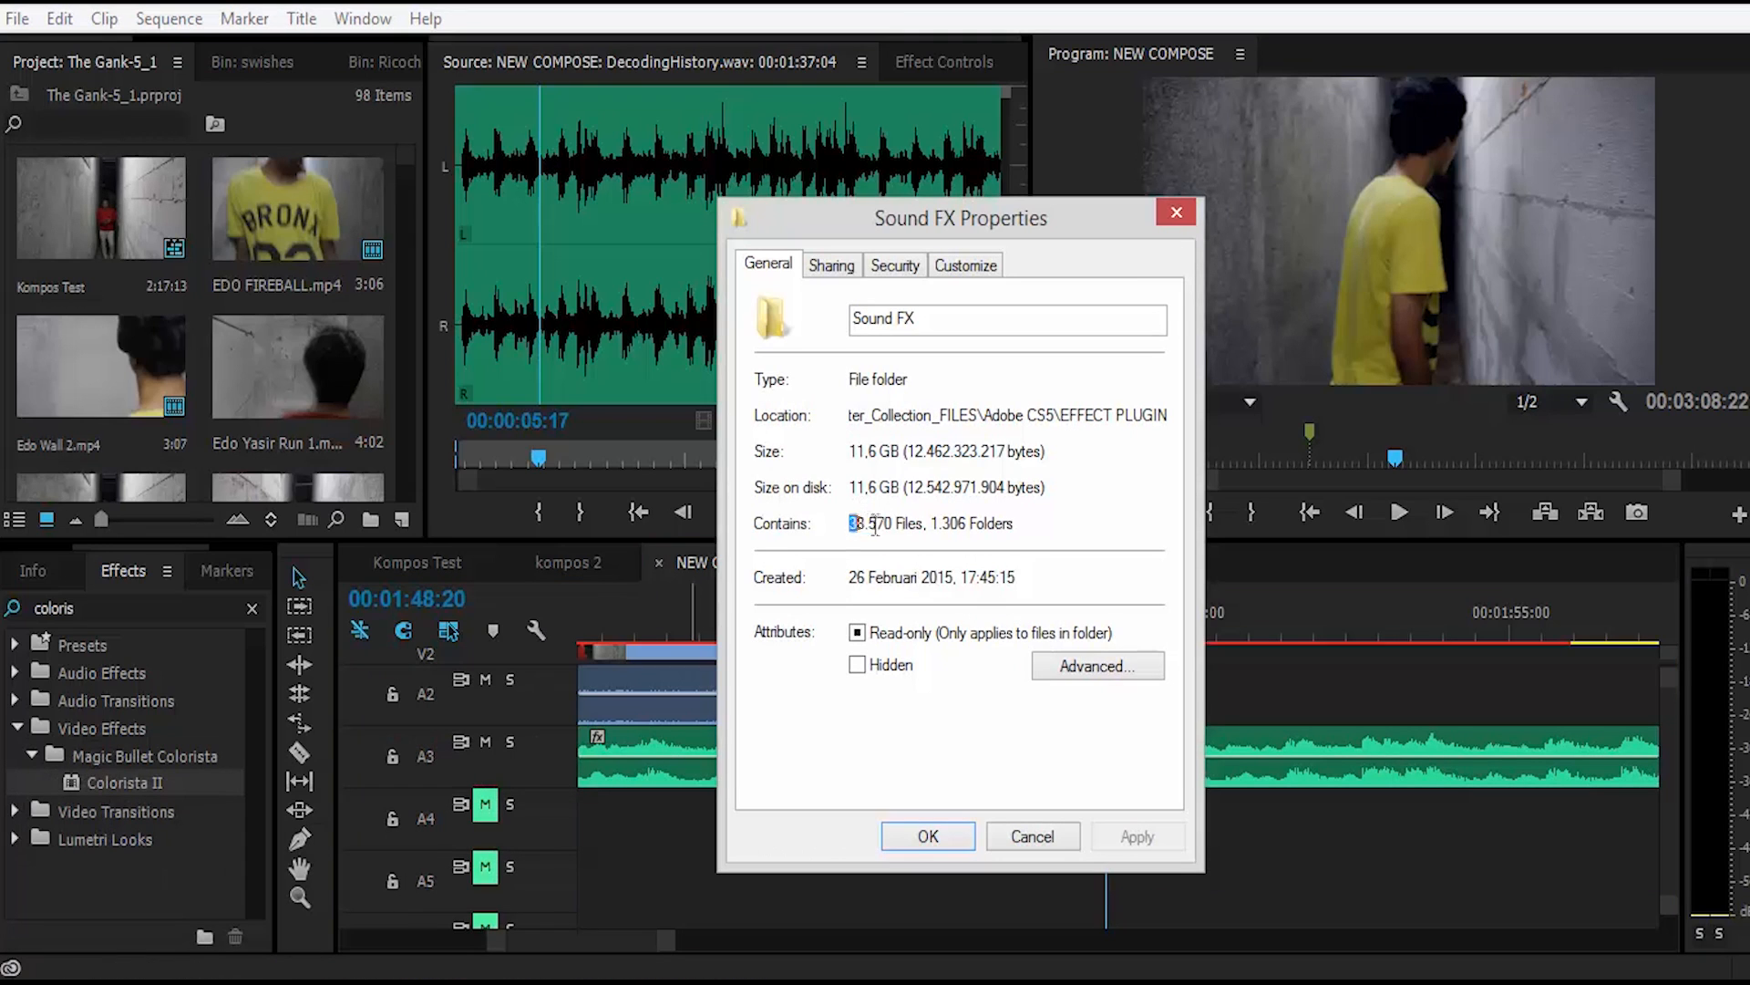
click(929, 525)
drag(854, 452, 910, 451)
click(918, 452)
click(916, 839)
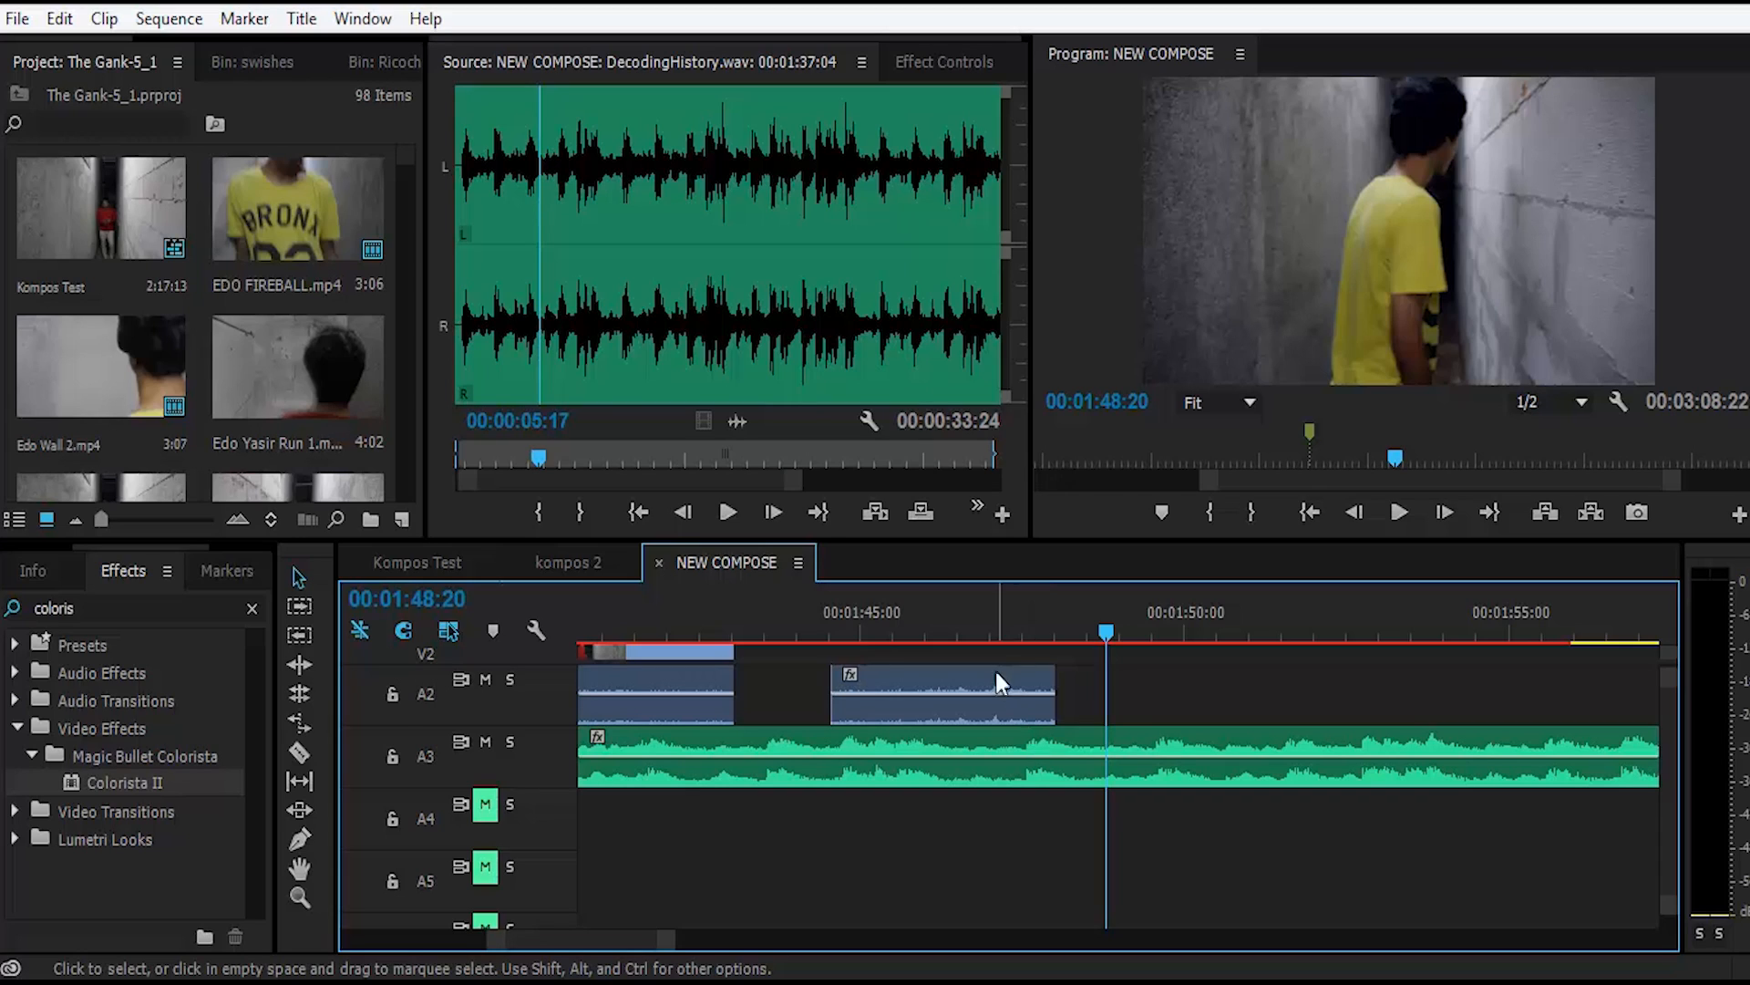
scroll(983, 768, up, 3)
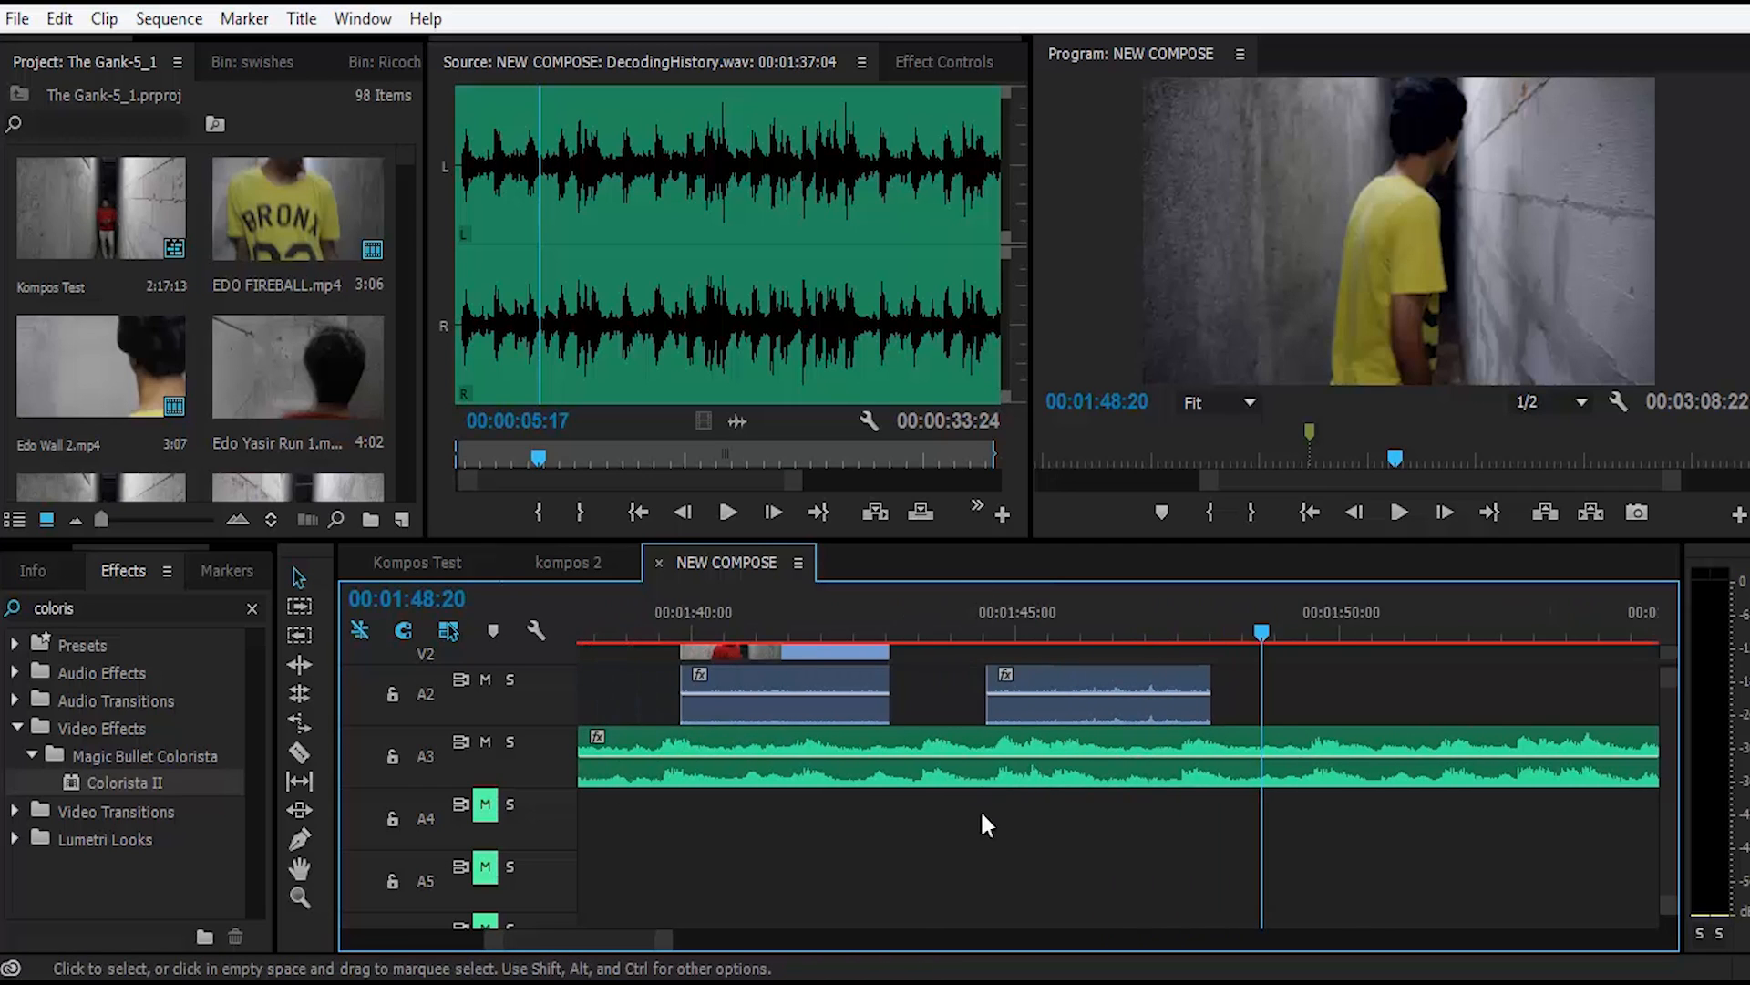
scroll(1048, 875, up, 1)
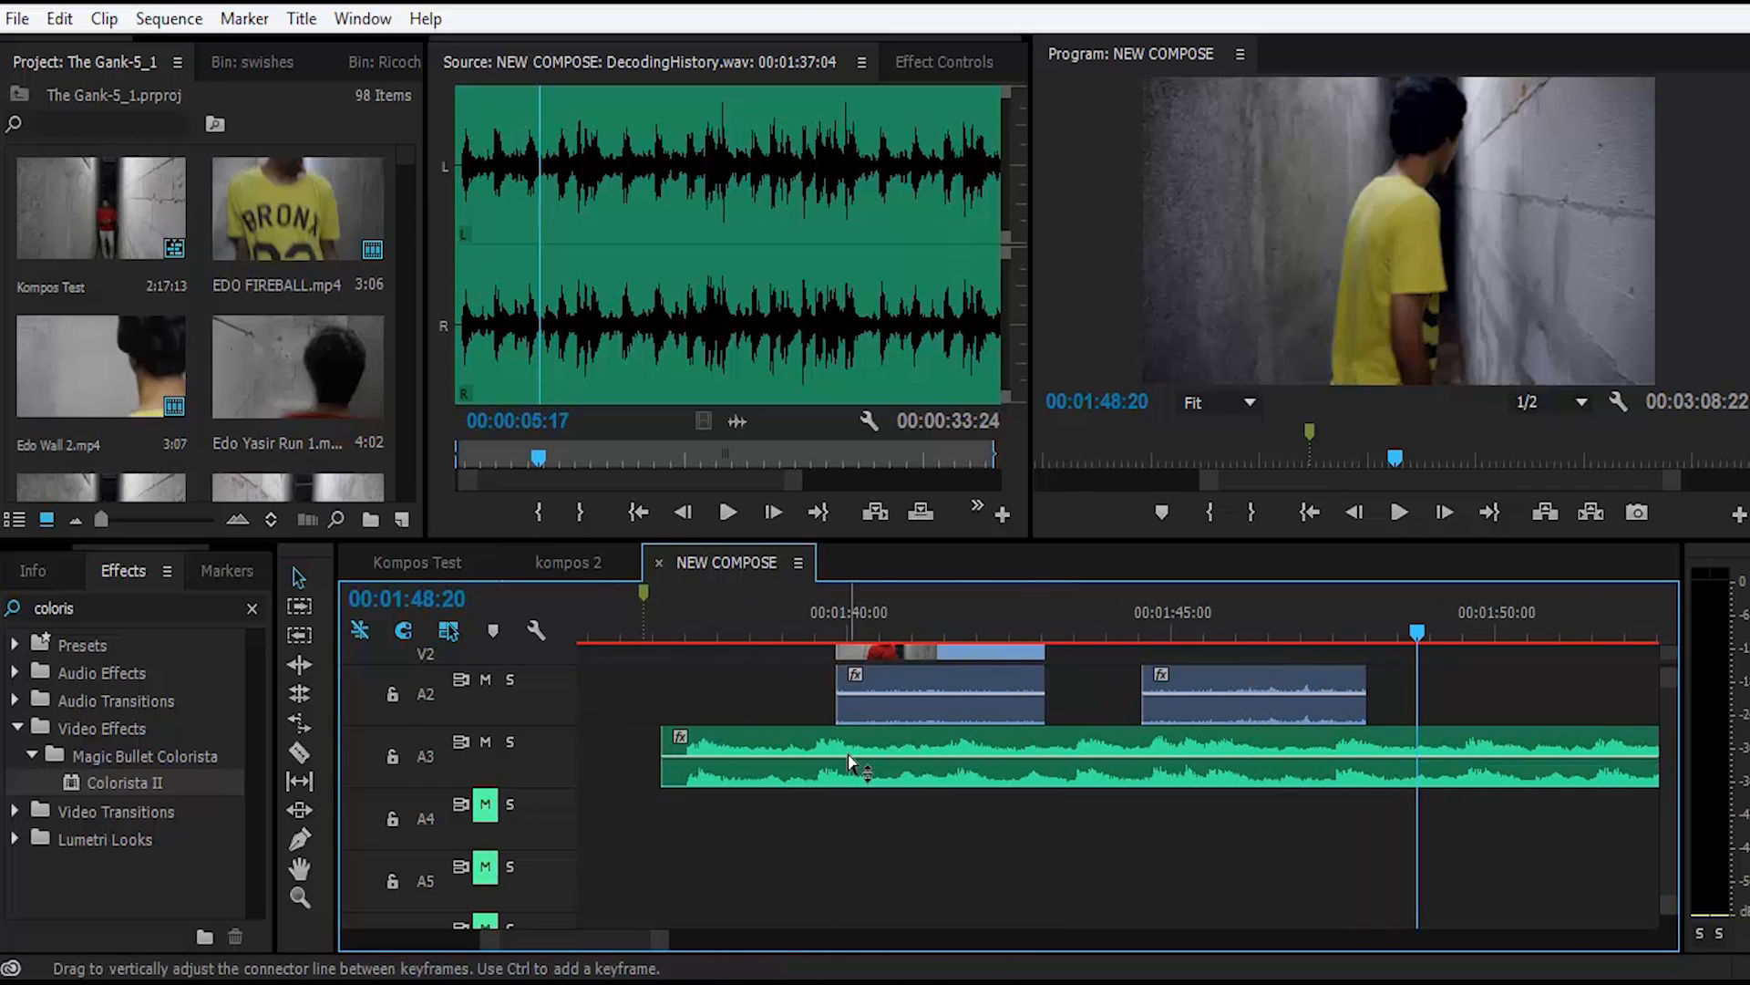
click(873, 782)
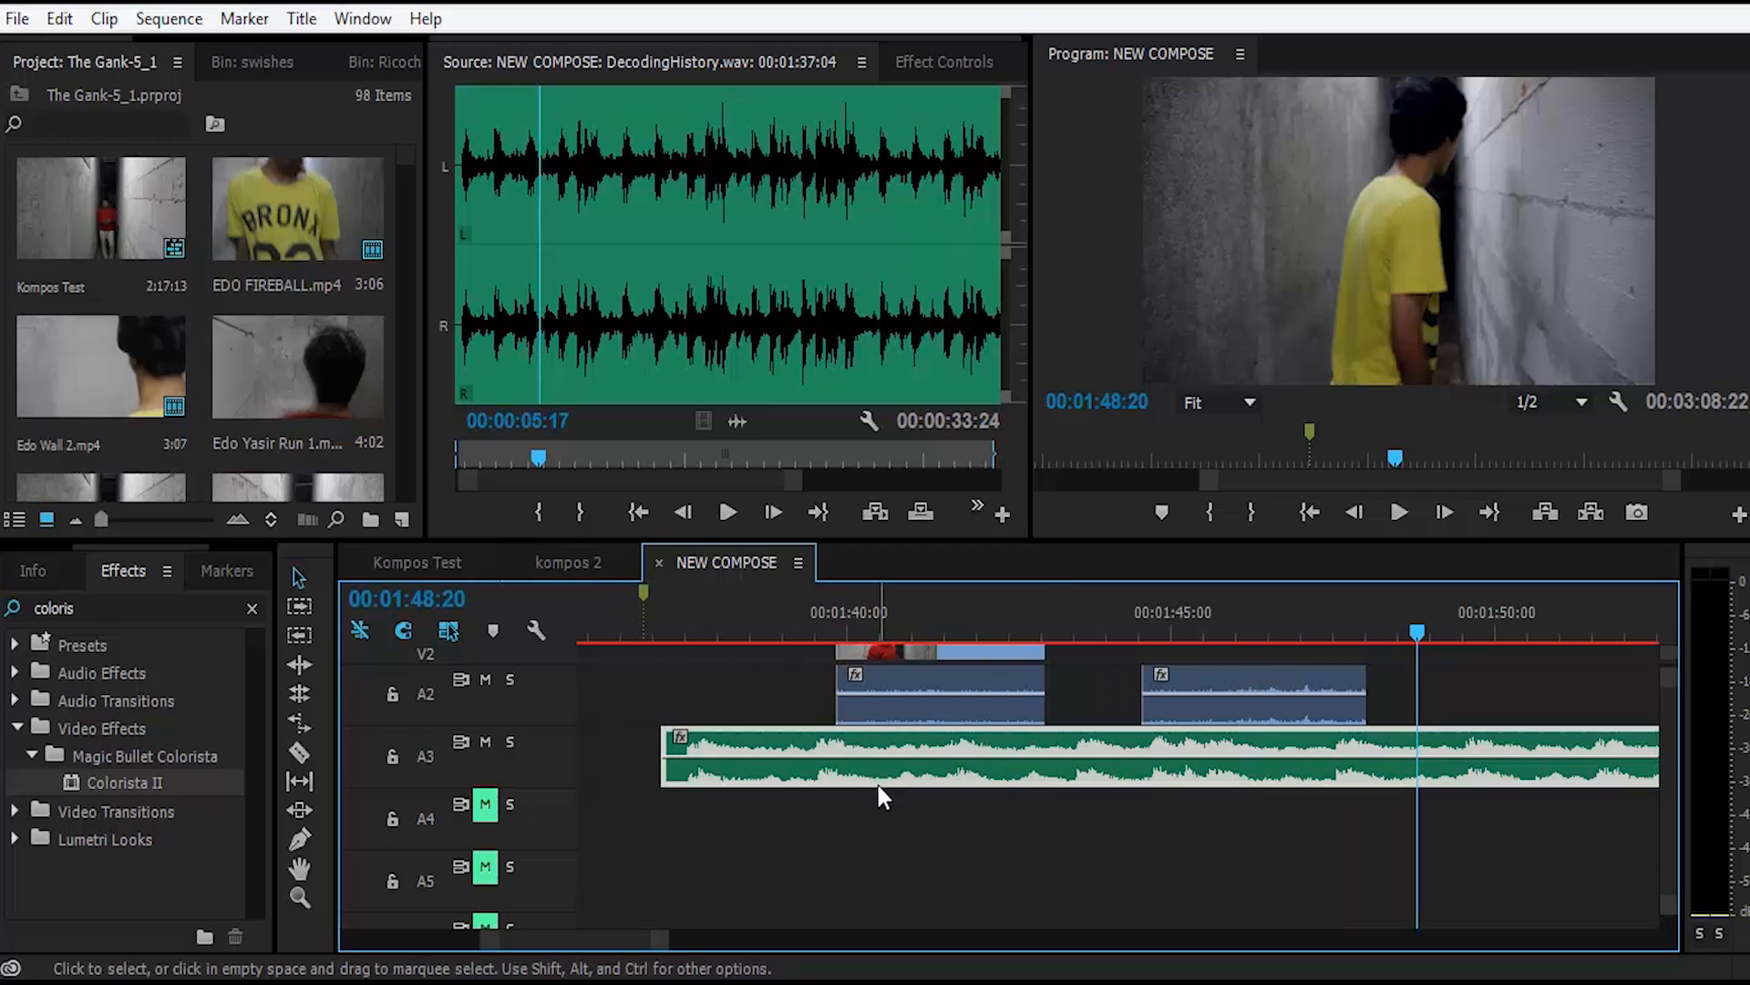
click(948, 837)
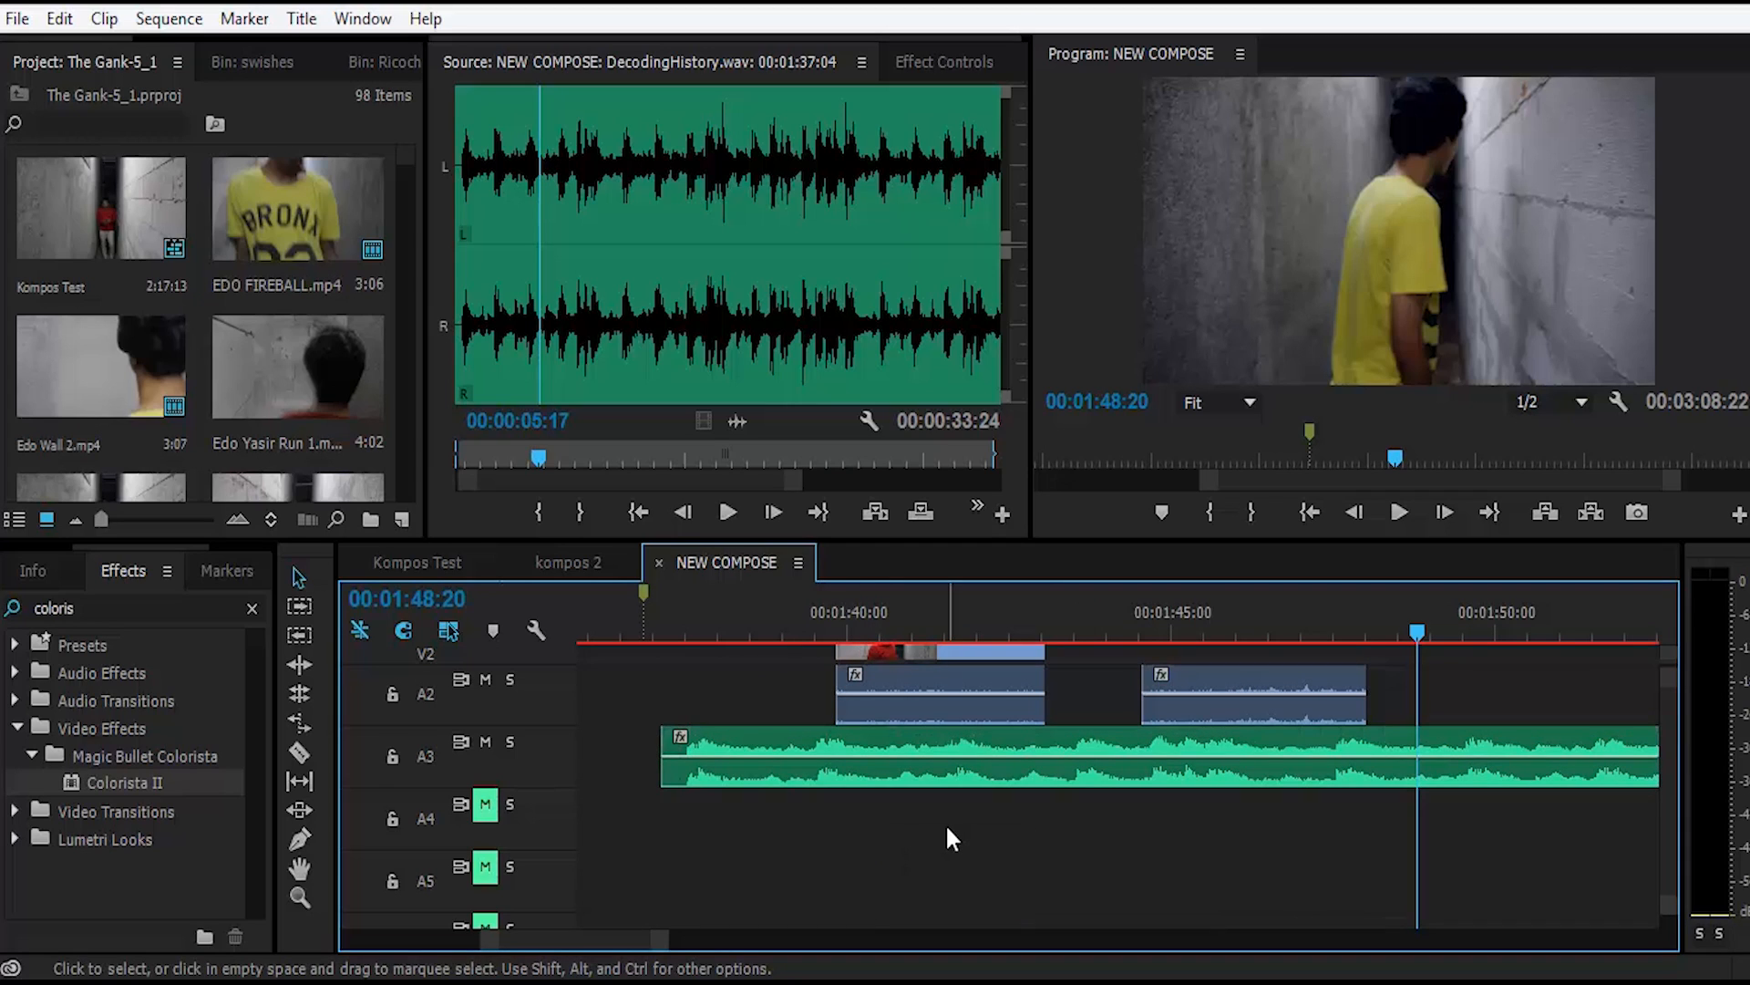